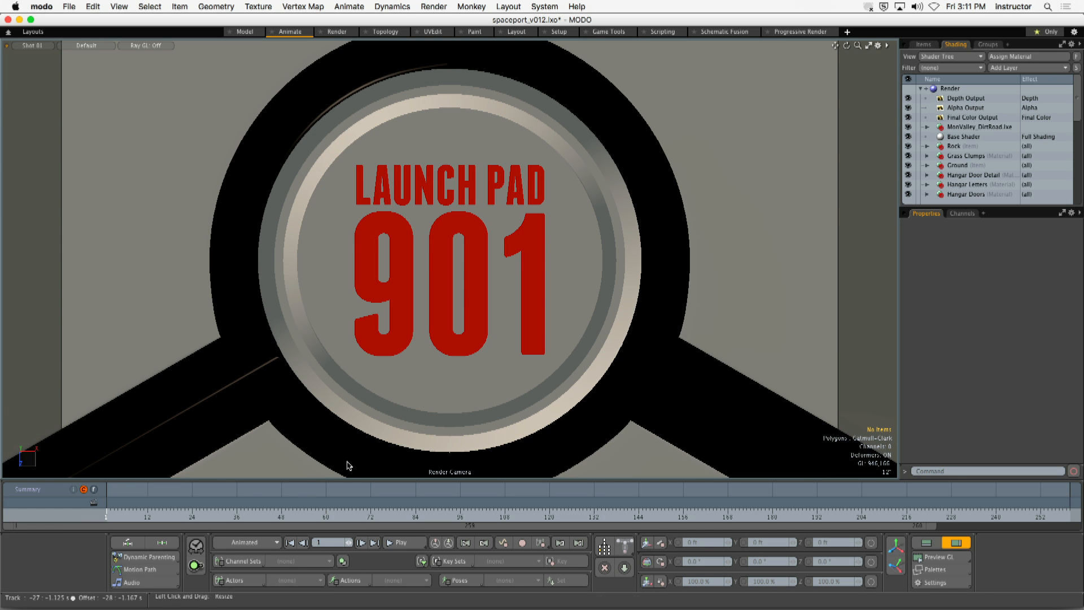
# - Play the launch animation in the viewport and stop playback
pyautogui.click(401, 542)
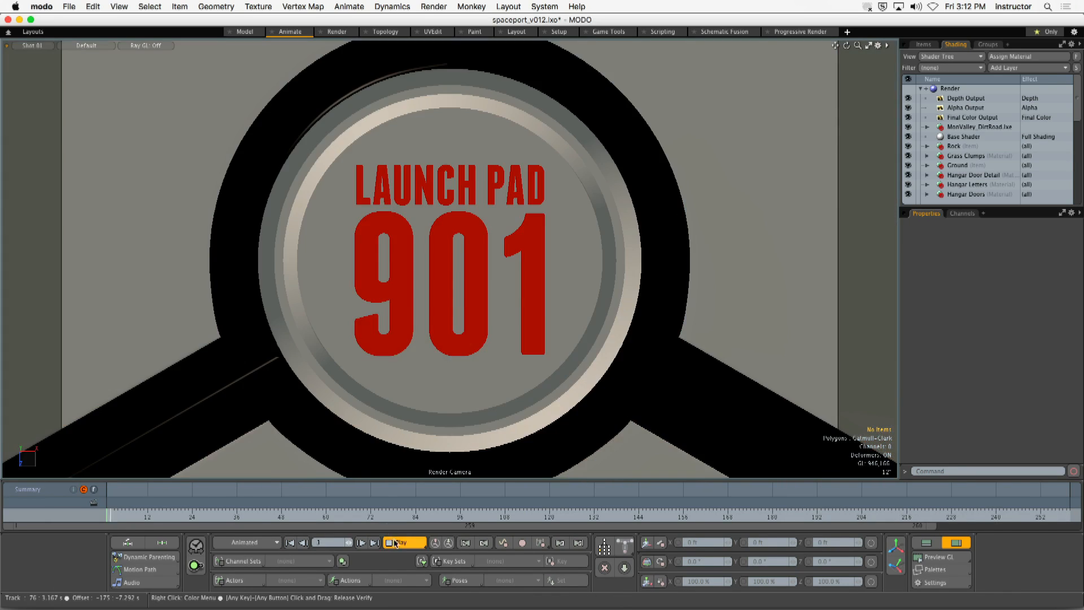
pyautogui.click(404, 543)
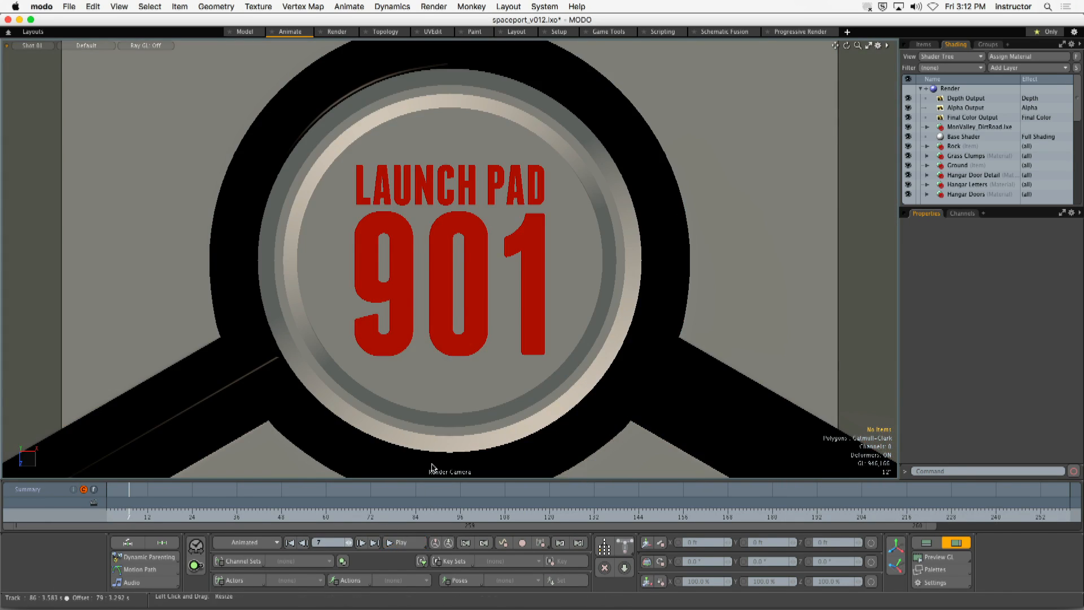
# - View the scene through the Master camera and play the animation from frame 1
pyautogui.click(29, 46)
pyautogui.click(77, 69)
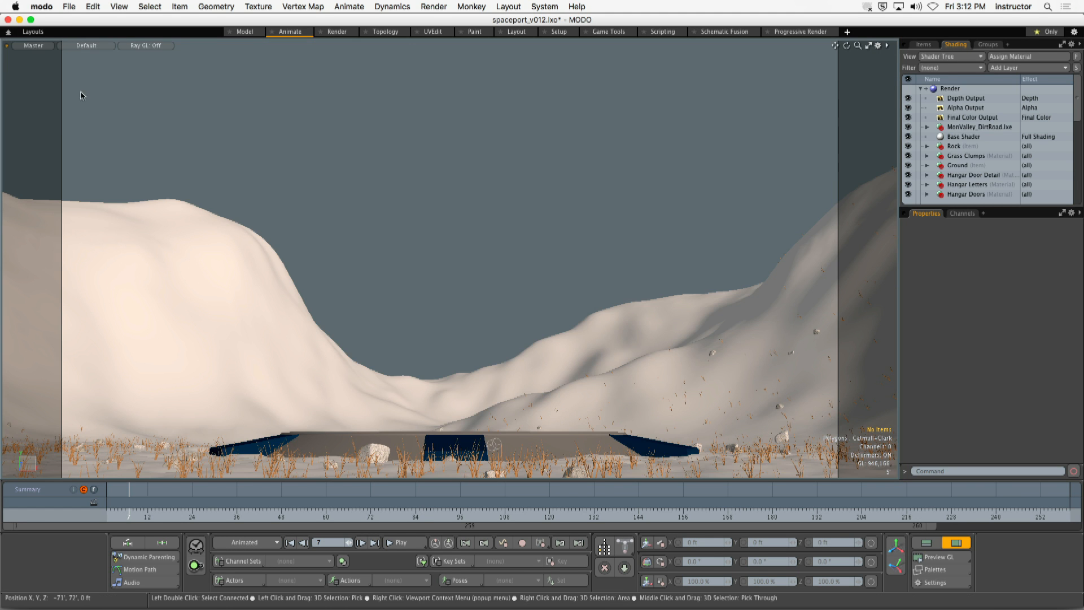
pyautogui.moveTo(130, 516); pyautogui.dragTo(106, 518)
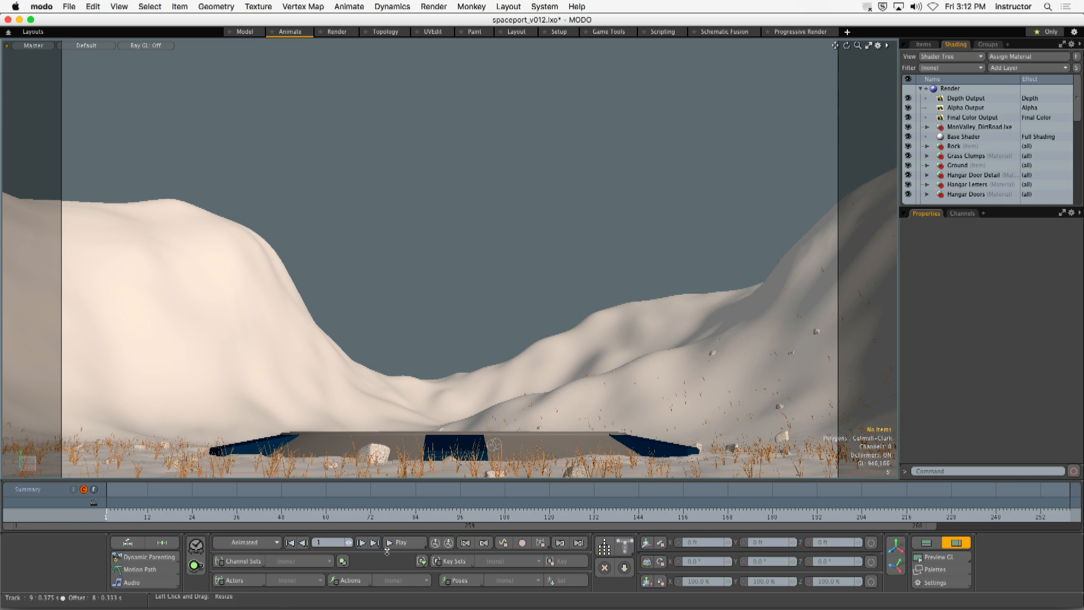
pyautogui.click(388, 547)
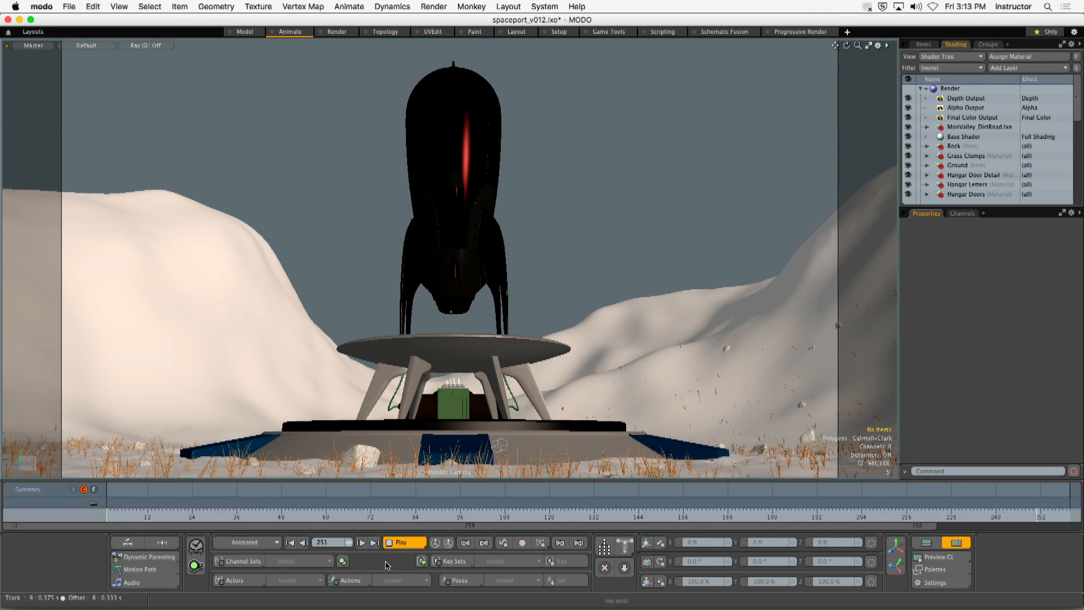
pyautogui.click(399, 546)
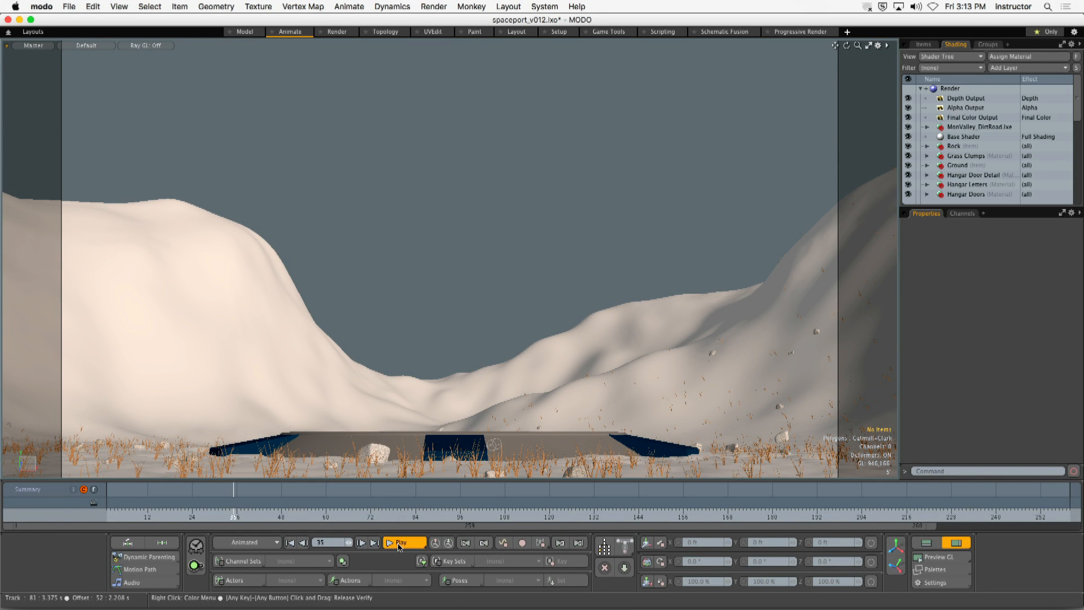
pyautogui.click(399, 543)
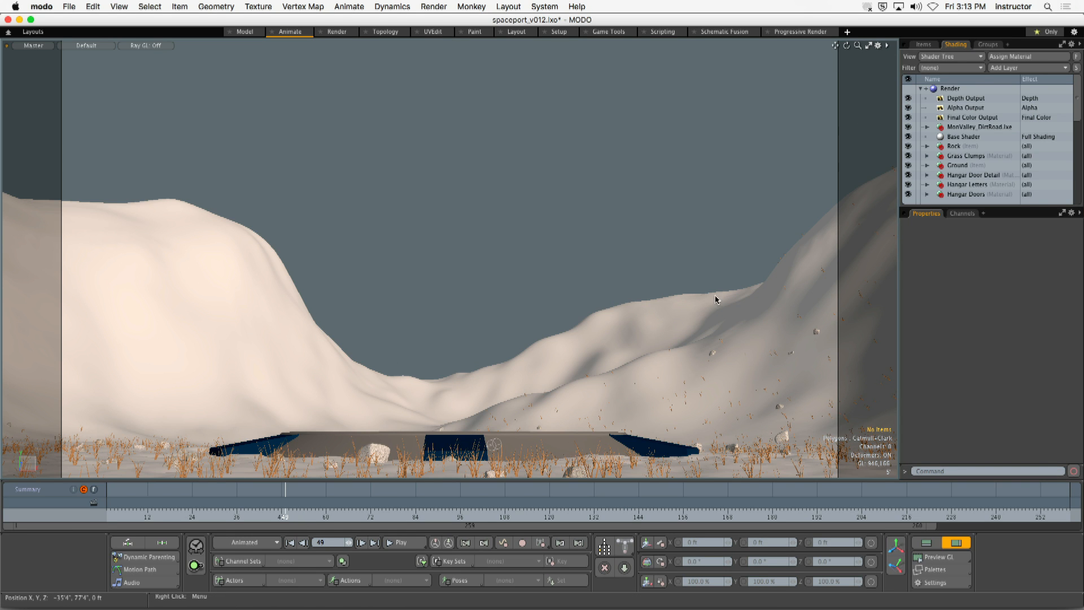
# - Switch the viewport to the Shot 01 camera, play the animation from frame 1, and scrub to frame 130
pyautogui.click(41, 48)
pyautogui.moveTo(40, 54)
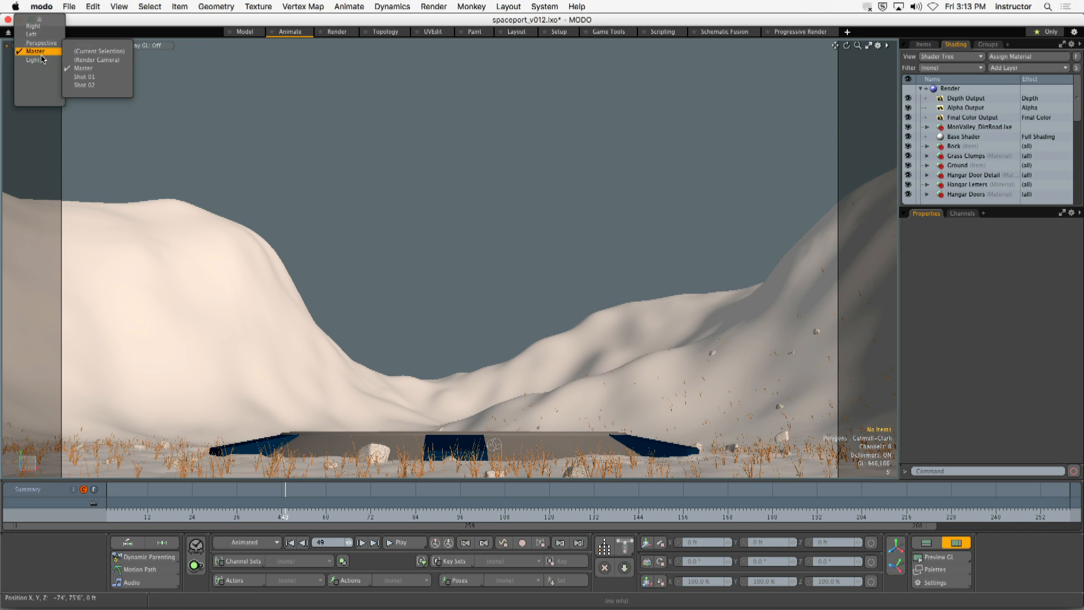
pyautogui.click(93, 77)
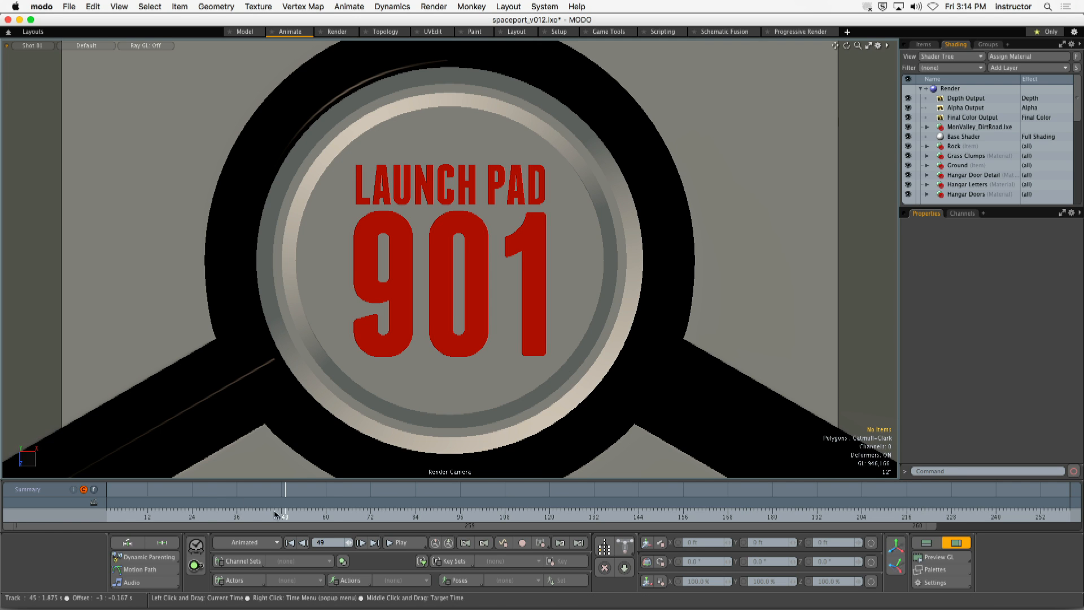
pyautogui.moveTo(275, 516); pyautogui.dragTo(75, 542)
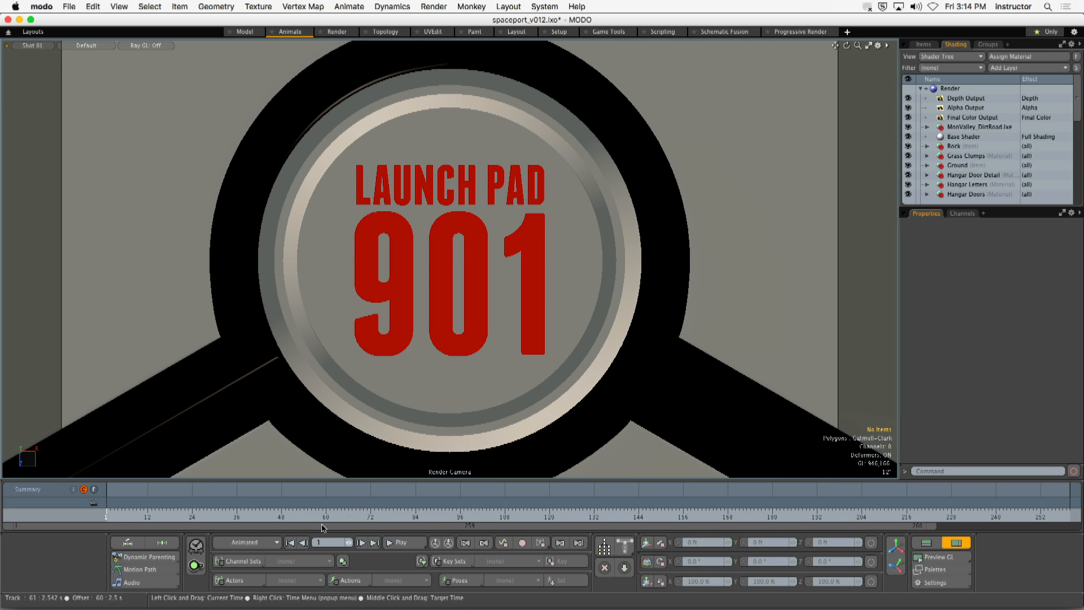
pyautogui.click(400, 543)
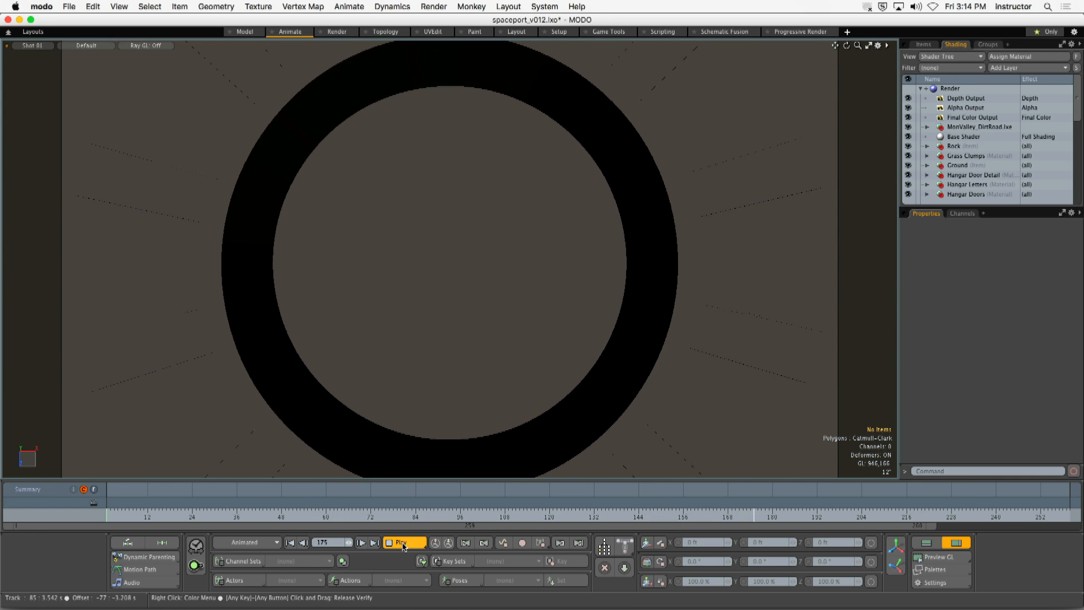
pyautogui.click(402, 542)
pyautogui.moveTo(158, 516); pyautogui.dragTo(587, 515)
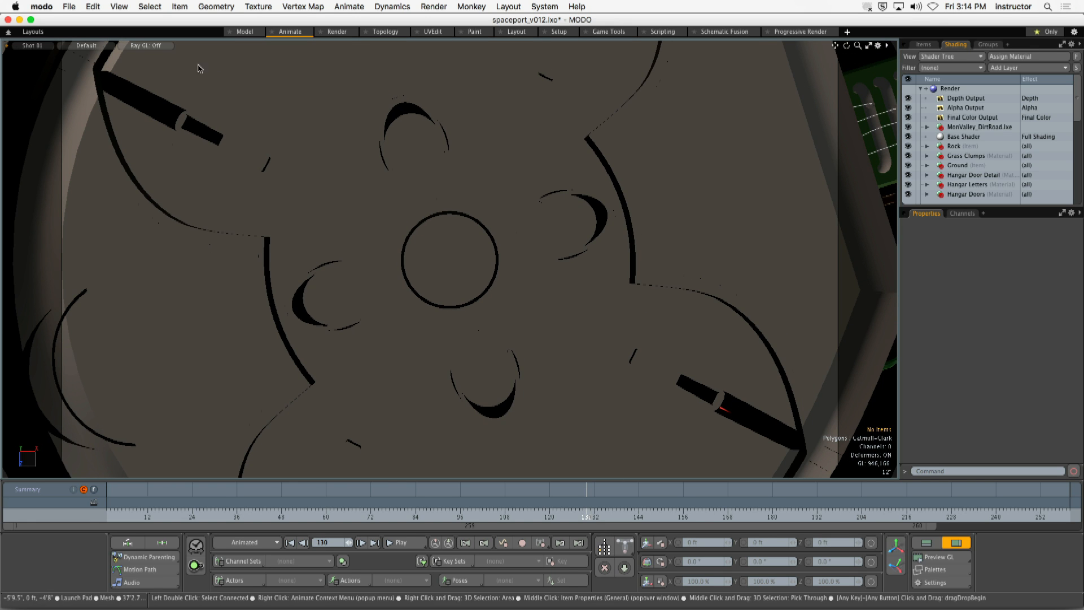
# - Switch the viewport to the Shot 02 camera, play the animation, and scrub back to frame 92
pyautogui.click(32, 45)
pyautogui.moveTo(37, 61)
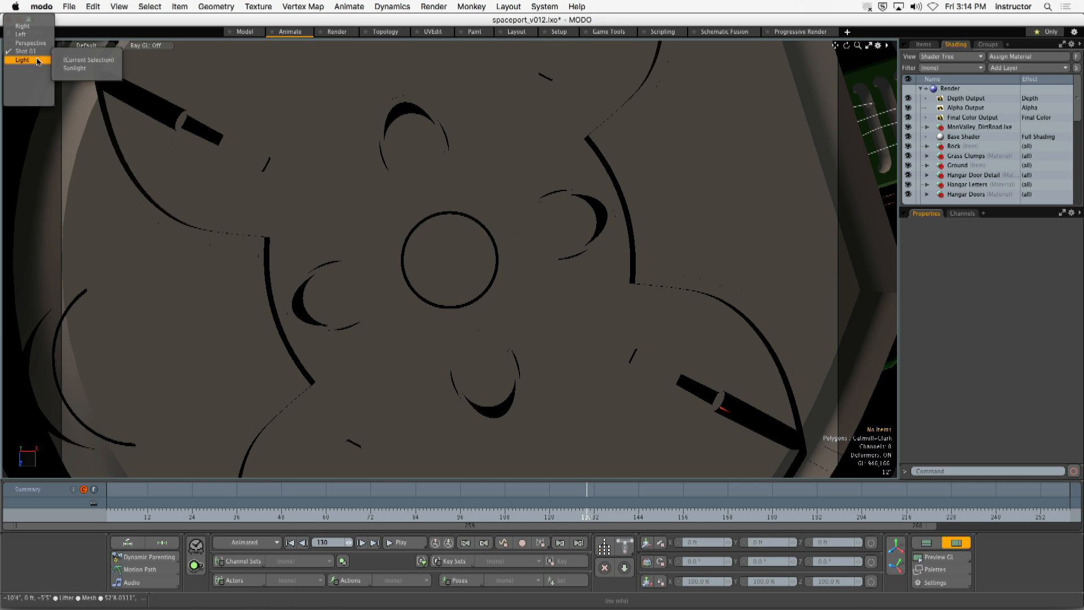
pyautogui.click(77, 88)
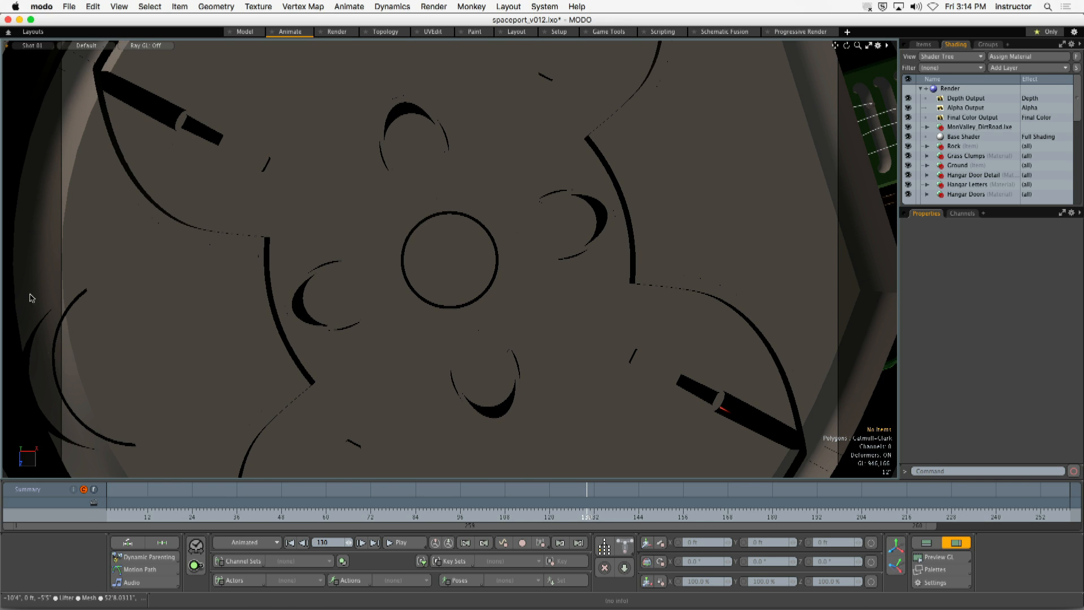
pyautogui.click(147, 513)
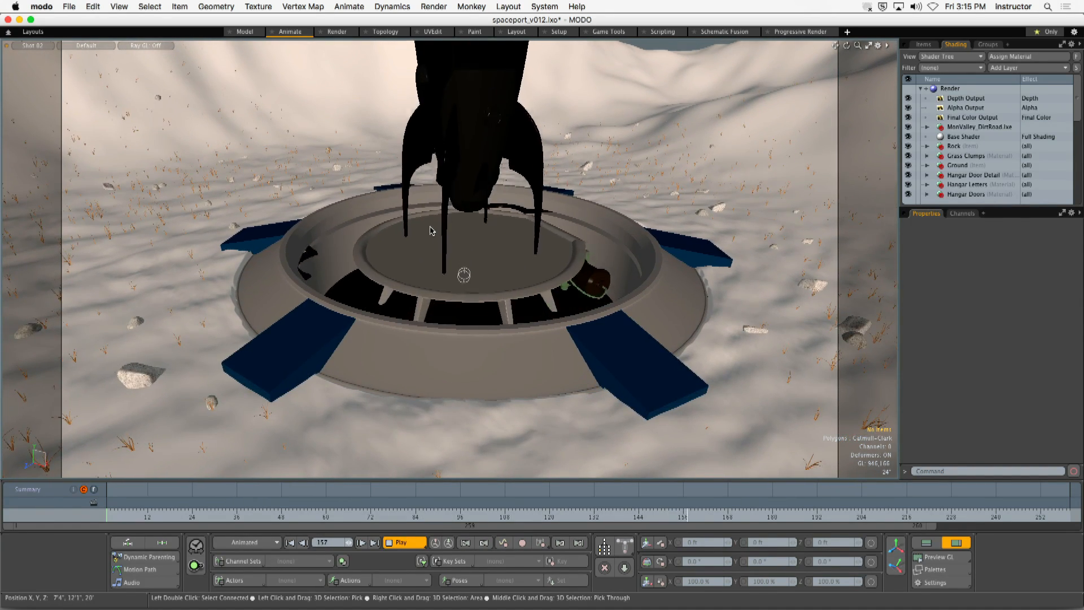
pyautogui.click(400, 541)
pyautogui.moveTo(599, 520); pyautogui.dragTo(445, 518)
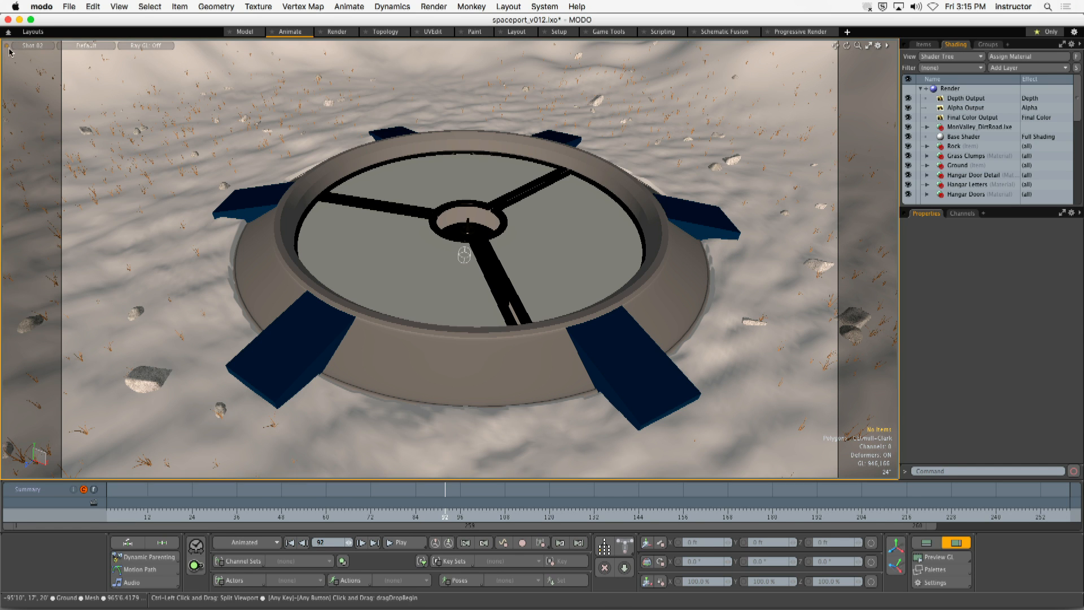
# - Return the viewport to the Shot 01 camera and replay the opening frames of the close-up
pyautogui.click(31, 47)
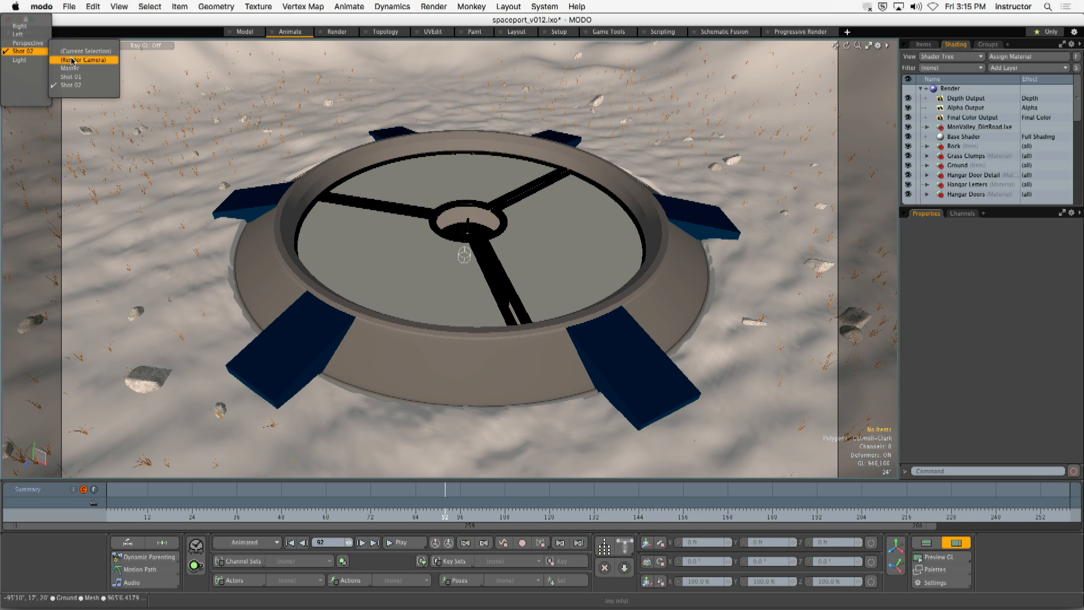
pyautogui.click(71, 77)
pyautogui.click(129, 516)
pyautogui.click(401, 542)
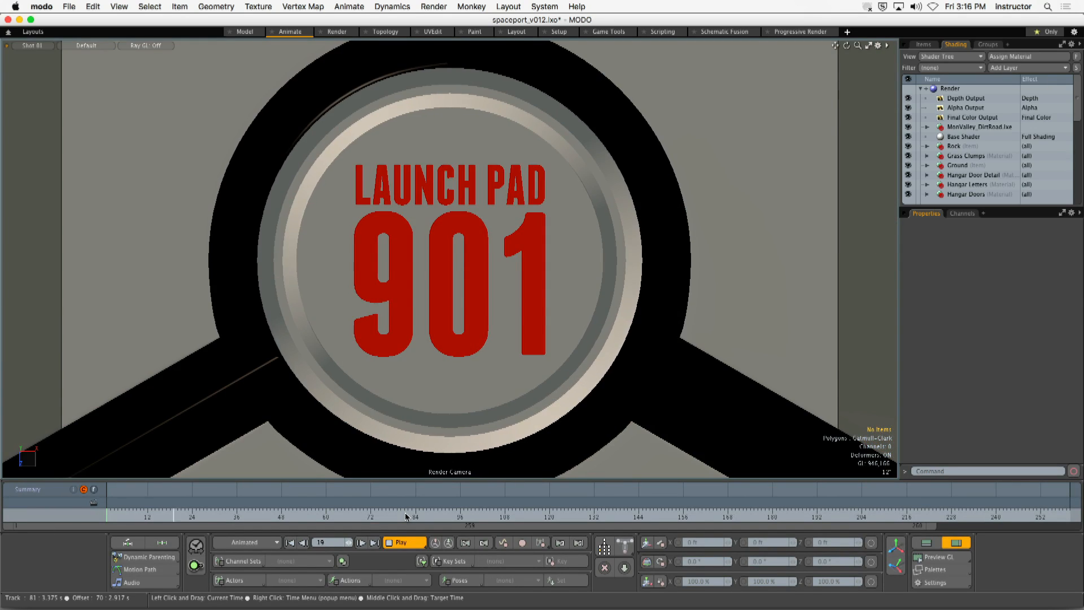
pyautogui.click(403, 541)
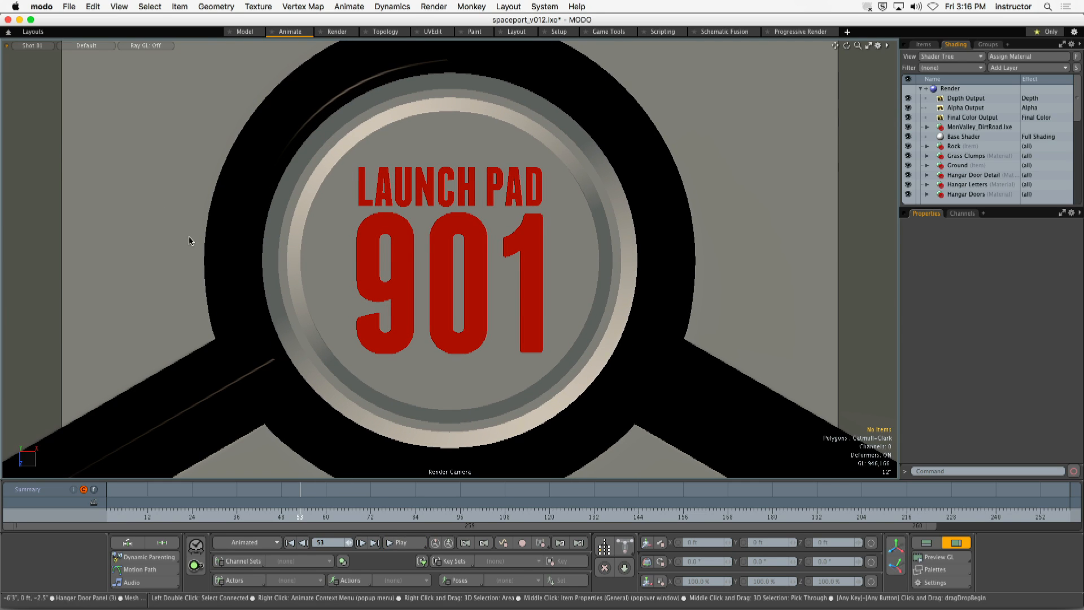
# - Switch the viewport to Perspective and inspect the launch pad and its surrounding terrain
pyautogui.hotkey('ctrl', '1')
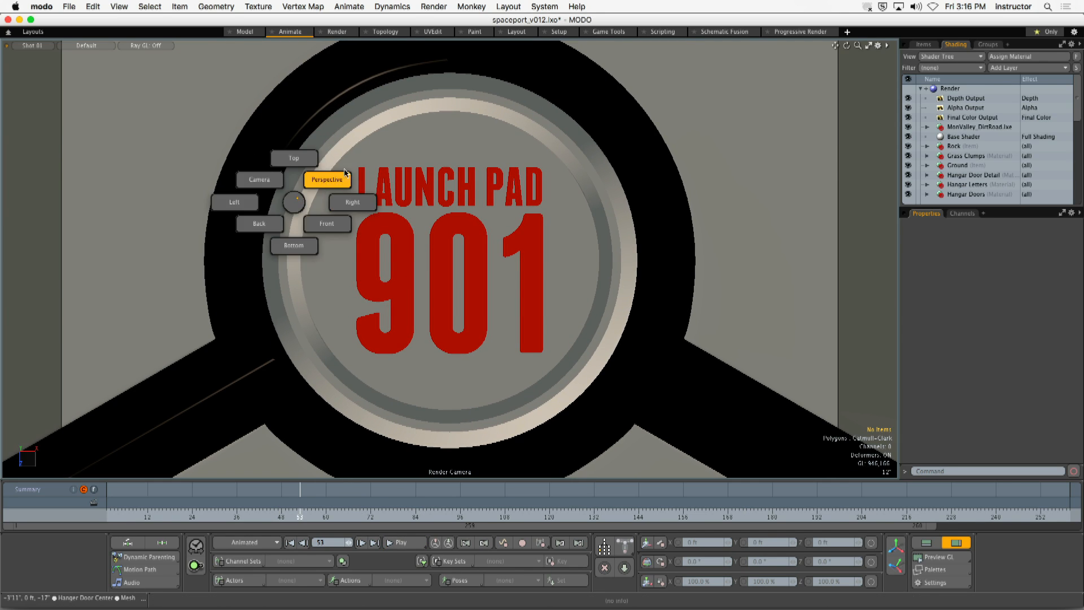
pyautogui.click(331, 184)
pyautogui.keyDown('alt'); pyautogui.moveTo(508, 256); pyautogui.dragTo(619, 295); pyautogui.keyUp('alt')
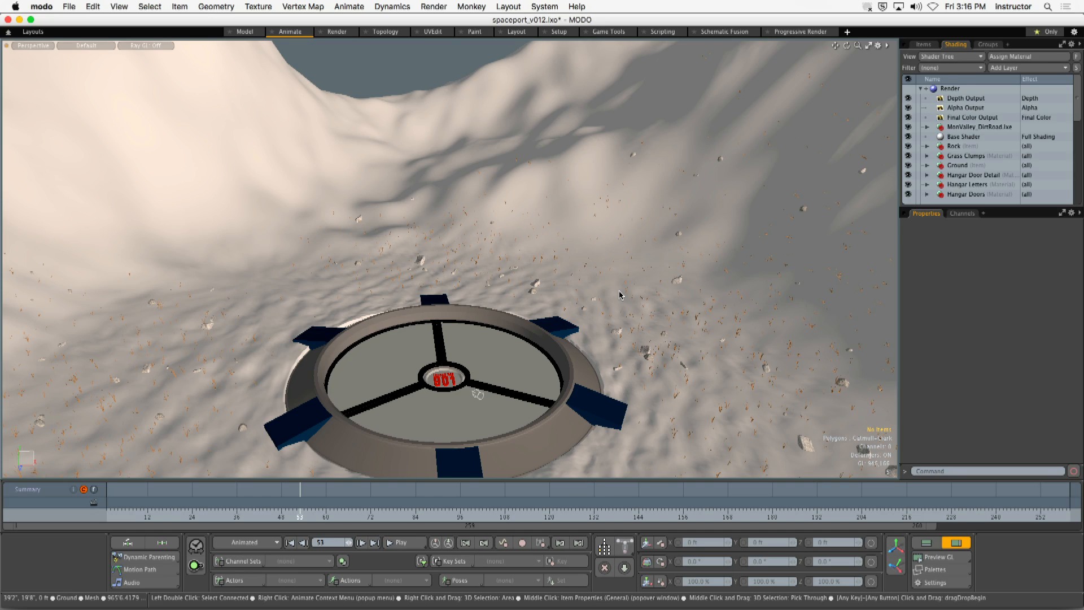
pyautogui.keyDown('alt'); pyautogui.moveTo(539, 277); pyautogui.dragTo(463, 246); pyautogui.keyUp('alt')
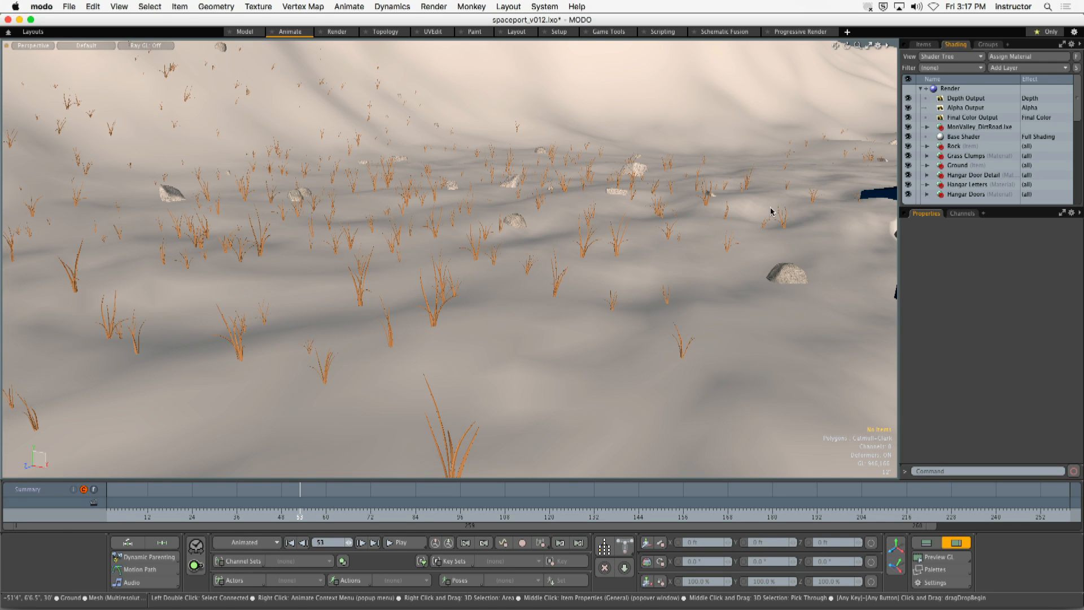
pyautogui.keyDown('alt'); pyautogui.moveTo(702, 162); pyautogui.dragTo(650, 251); pyautogui.keyUp('alt')
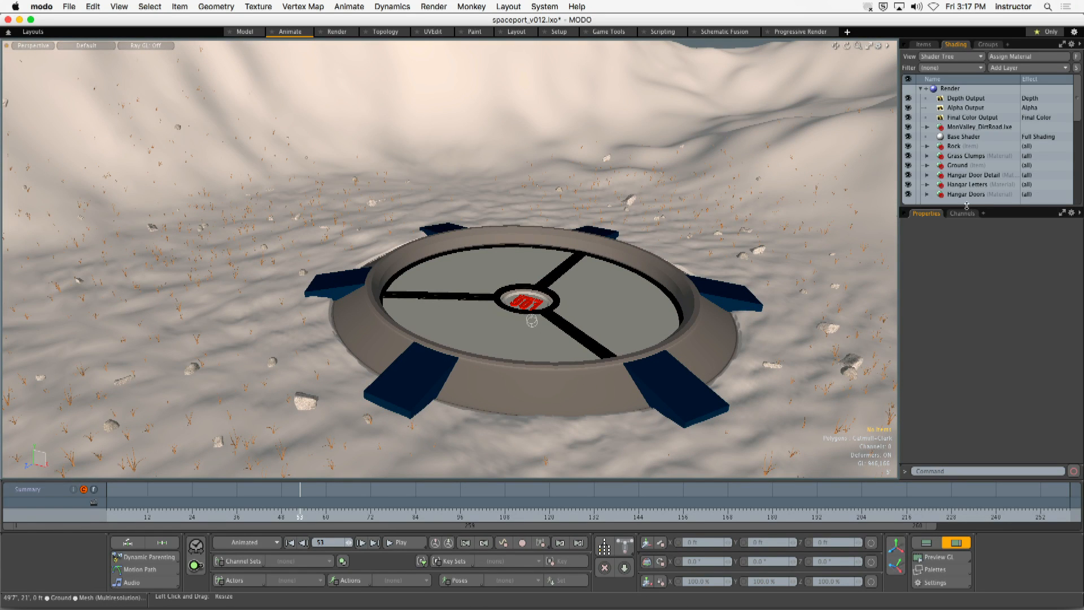
# - Display the scene's item list with more vertical room and select the Hanger Door Center mesh
pyautogui.moveTo(963, 207); pyautogui.dragTo(967, 292)
pyautogui.click(924, 44)
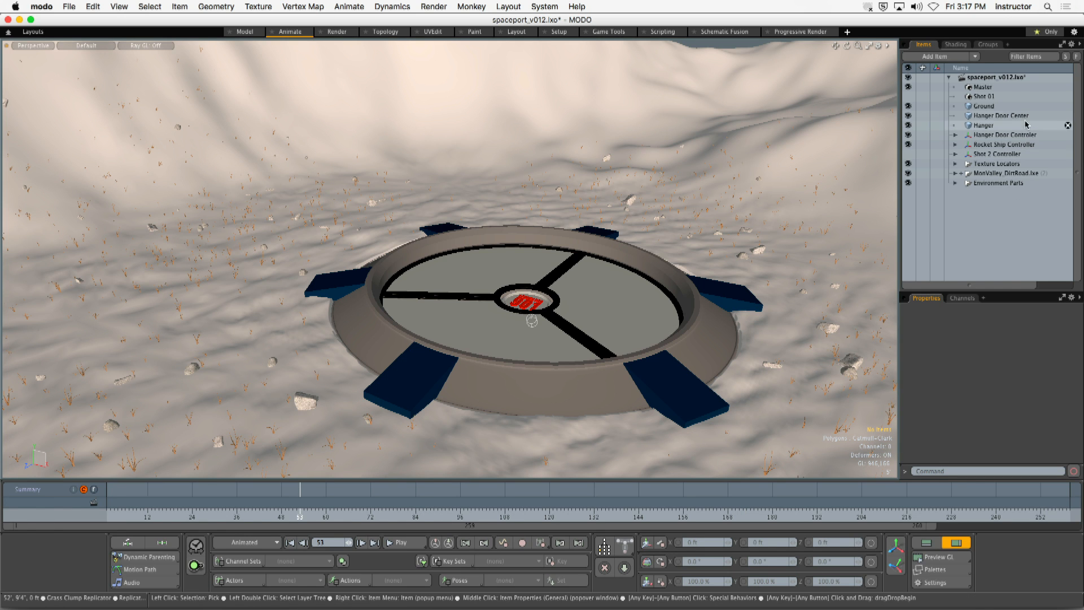
pyautogui.click(987, 115)
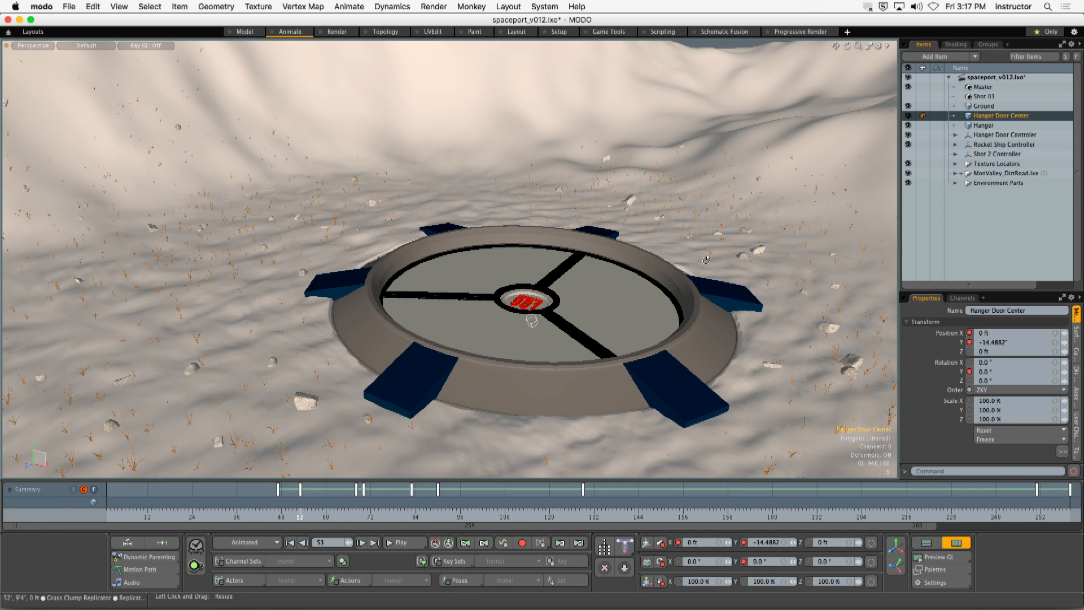
# - Select the Hanger mesh and examine its underground shaft, lift and rocket from below and above
pyautogui.click(983, 127)
pyautogui.keyDown('alt'); pyautogui.moveTo(512, 420); pyautogui.dragTo(494, 96); pyautogui.keyUp('alt')
pyautogui.keyDown('alt'); pyautogui.moveTo(503, 251); pyautogui.dragTo(427, 287); pyautogui.keyUp('alt')
pyautogui.keyDown('alt'); pyautogui.keyDown('shift'); pyautogui.moveTo(427, 286); pyautogui.dragTo(480, 282); pyautogui.keyUp('shift'); pyautogui.keyUp('alt')
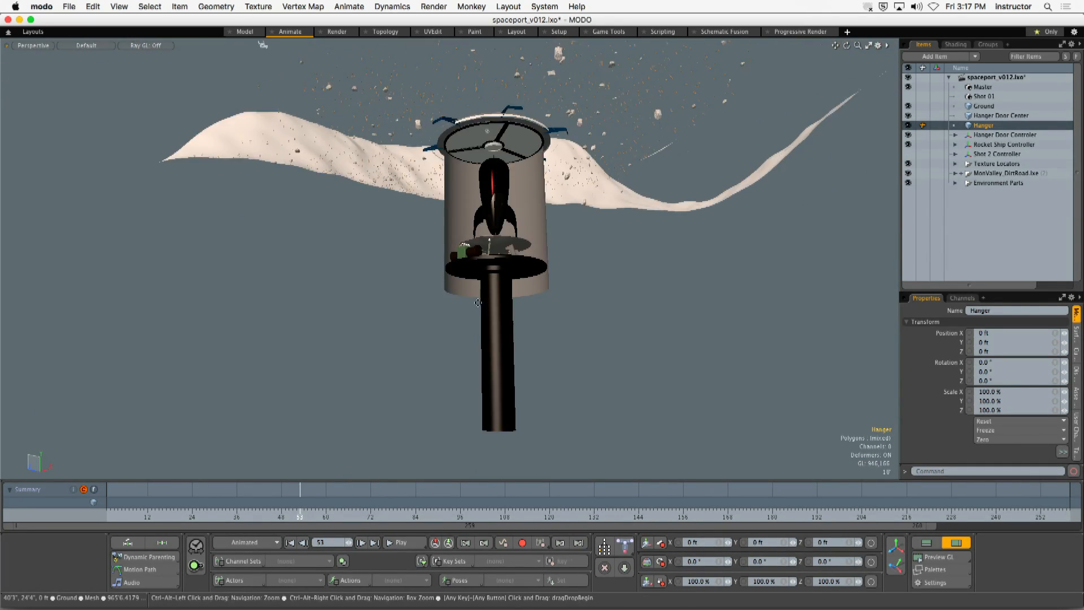
pyautogui.keyDown('alt'); pyautogui.keyDown('shift'); pyautogui.moveTo(483, 338); pyautogui.dragTo(494, 274); pyautogui.keyUp('shift'); pyautogui.keyUp('alt')
pyautogui.keyDown('ctrl'); pyautogui.keyDown('alt'); pyautogui.moveTo(494, 274); pyautogui.dragTo(520, 254); pyautogui.keyUp('alt'); pyautogui.keyUp('ctrl')
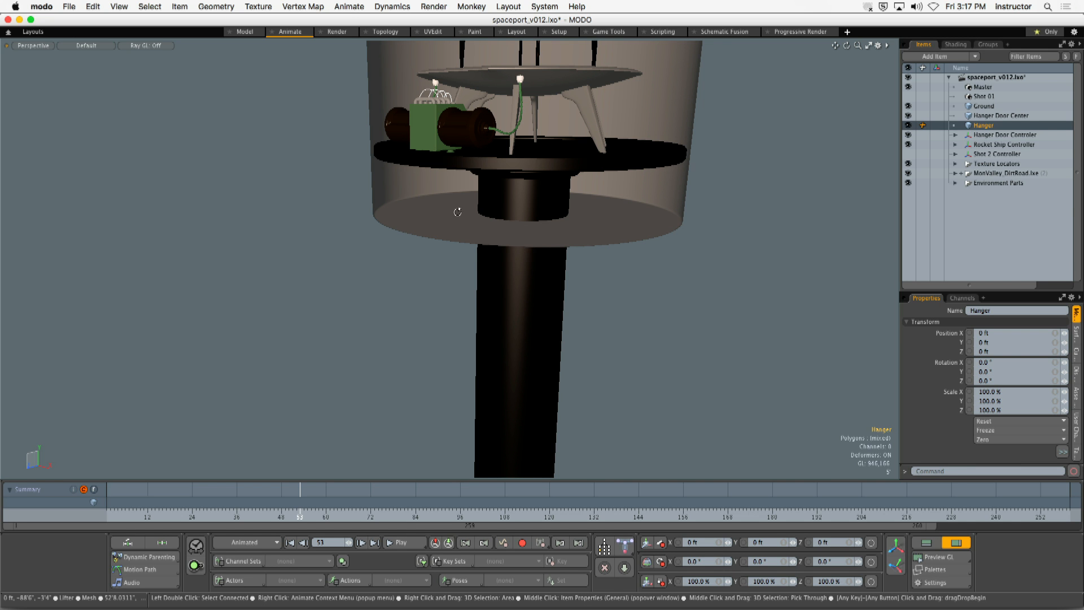
pyautogui.keyDown('alt'); pyautogui.moveTo(456, 208); pyautogui.dragTo(520, 258); pyautogui.keyUp('alt')
pyautogui.scroll(-5, 521, 257)
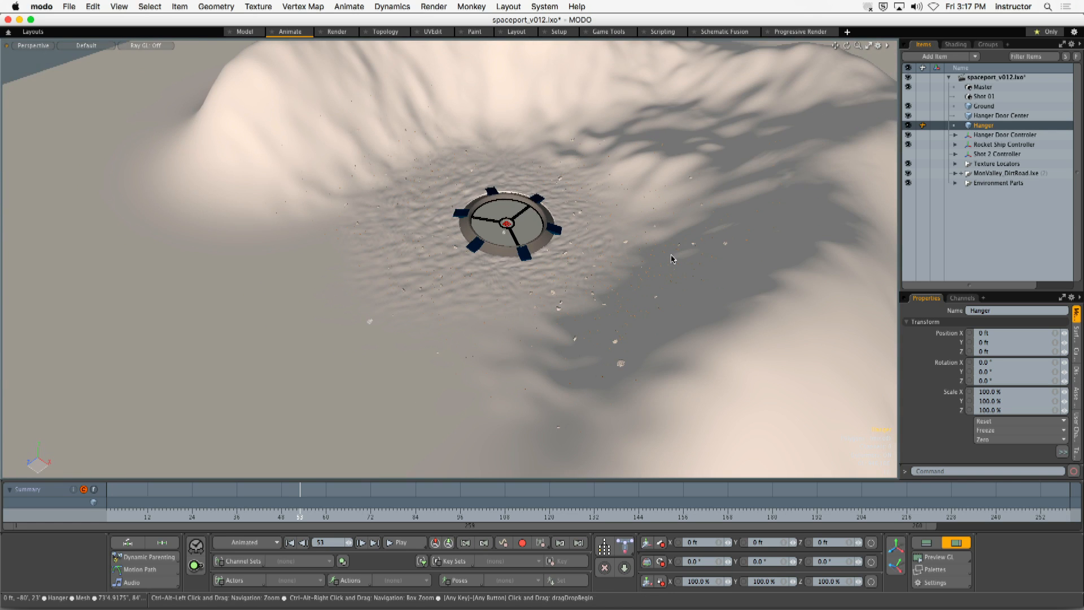
# - Hide the Hanger, Hanger Door Center and Hanger Door Controler items, and select the Ground mesh
pyautogui.click(910, 124)
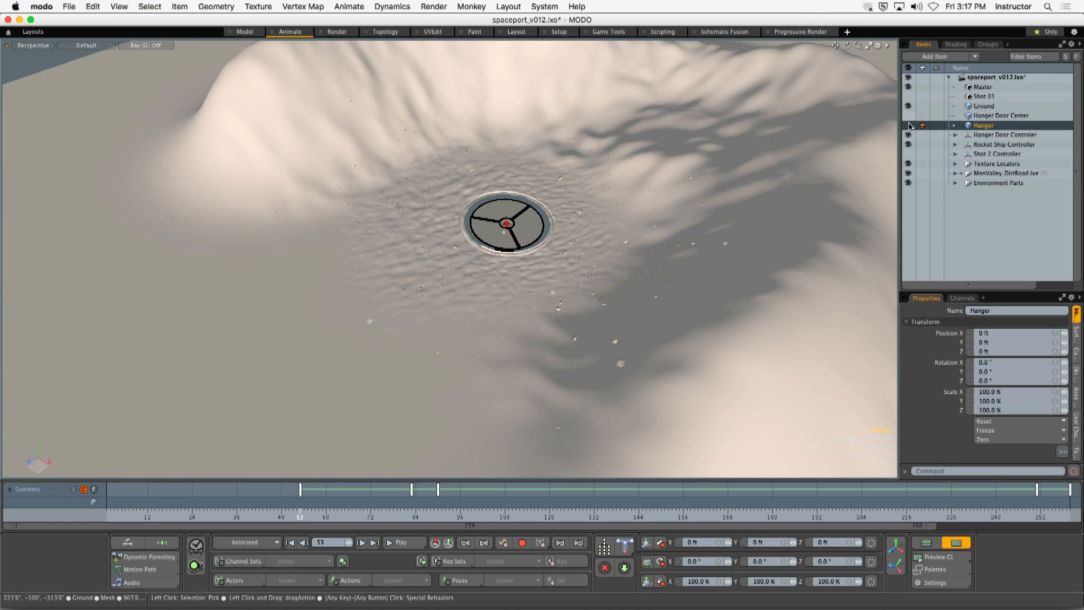
pyautogui.click(908, 116)
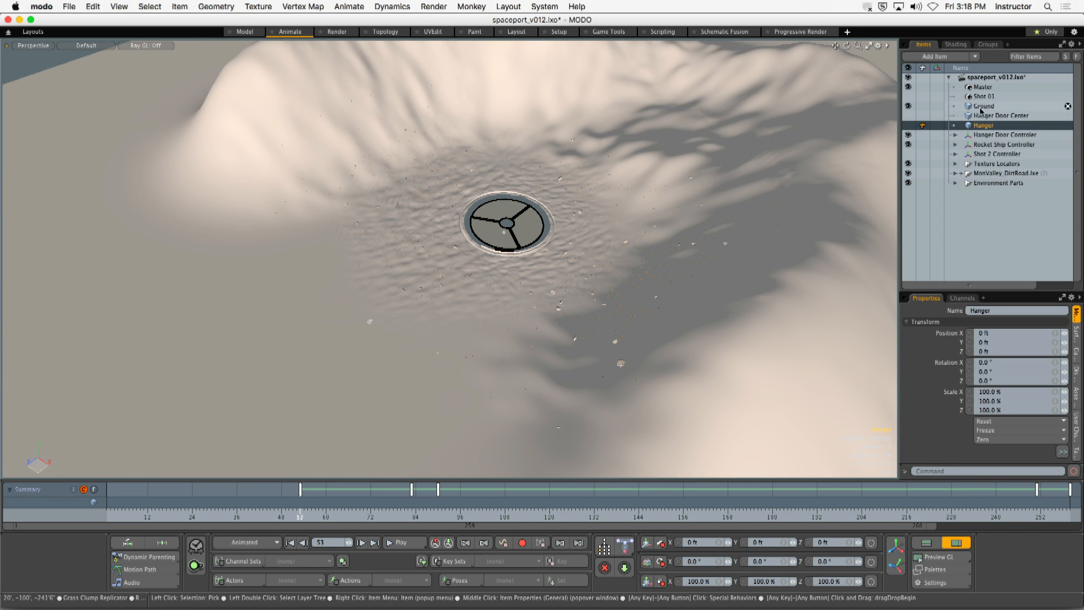
pyautogui.click(982, 106)
pyautogui.keyDown('ctrl'); pyautogui.keyDown('alt'); pyautogui.moveTo(542, 209); pyautogui.dragTo(653, 231); pyautogui.keyUp('alt'); pyautogui.keyUp('ctrl')
pyautogui.keyDown('alt'); pyautogui.moveTo(648, 231); pyautogui.dragTo(535, 205); pyautogui.keyUp('alt')
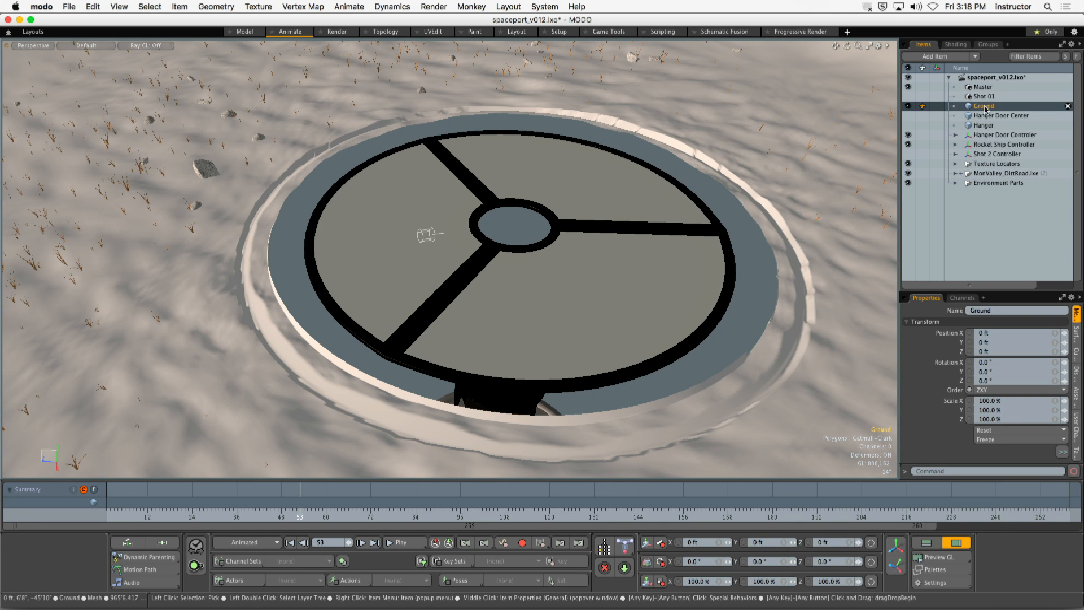
pyautogui.click(907, 136)
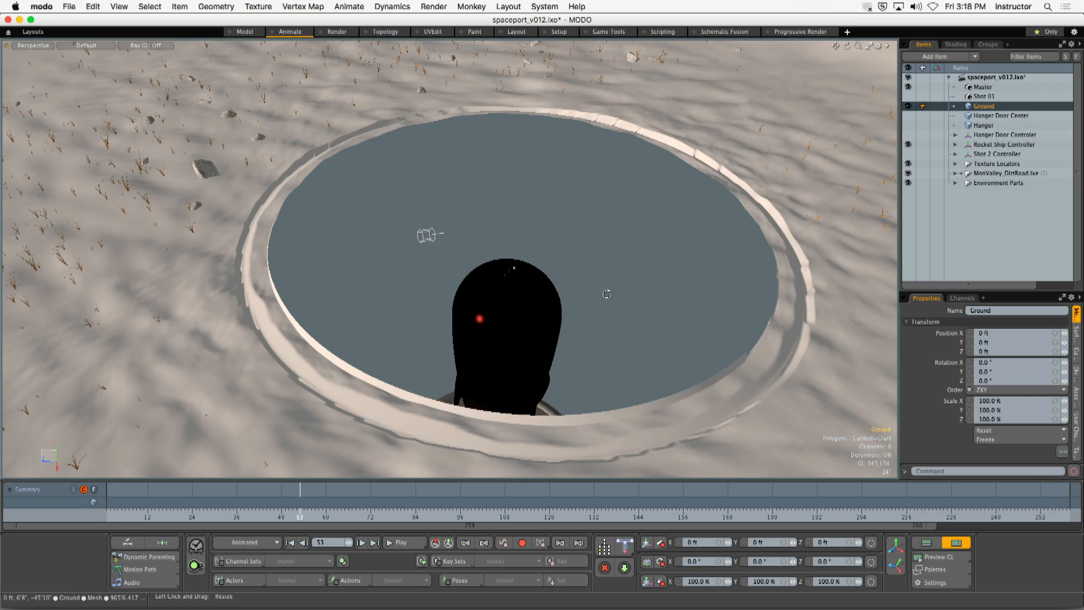
# - Examine the Ground mesh's hills and the circular opening around the rocket
pyautogui.moveTo(608, 293)
pyautogui.keyDown('alt'); pyautogui.mouseDown()
pyautogui.moveTo(587, 330)
pyautogui.moveTo(641, 116)
pyautogui.moveTo(612, 300)
pyautogui.moveTo(549, 259)
pyautogui.moveTo(522, 288)
pyautogui.moveTo(665, 244)
pyautogui.moveTo(605, 296)
pyautogui.moveTo(733, 327)
pyautogui.moveTo(497, 243)
pyautogui.moveTo(634, 249)
pyautogui.moveTo(618, 289)
pyautogui.mouseUp(); pyautogui.keyUp('alt')
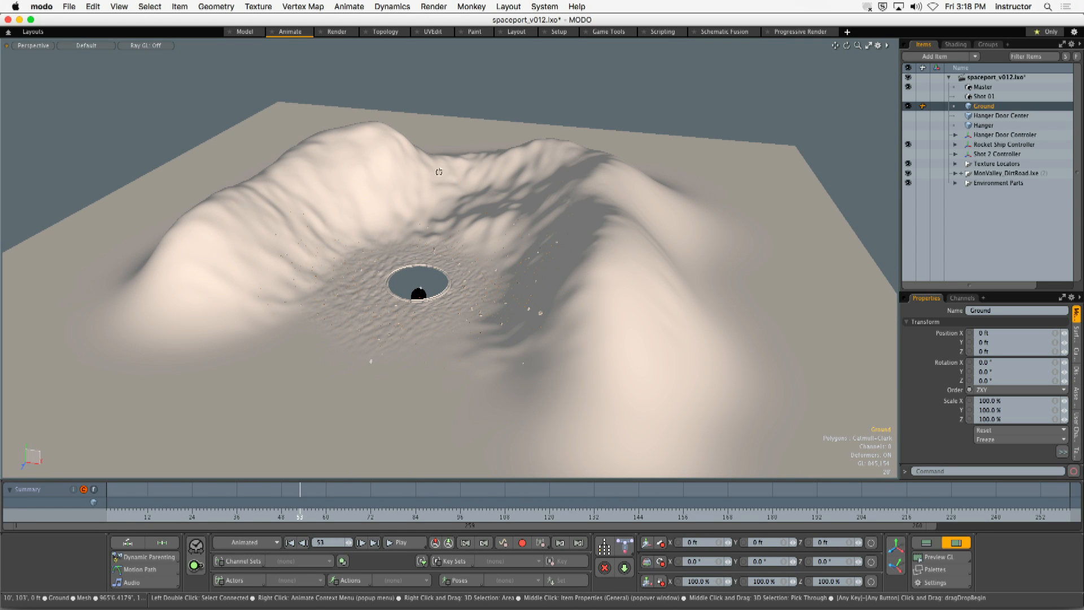
pyautogui.keyDown('alt'); pyautogui.moveTo(438, 171); pyautogui.dragTo(391, 240); pyautogui.keyUp('alt')
pyautogui.keyDown('alt'); pyautogui.moveTo(502, 104); pyautogui.dragTo(438, 142); pyautogui.keyUp('alt')
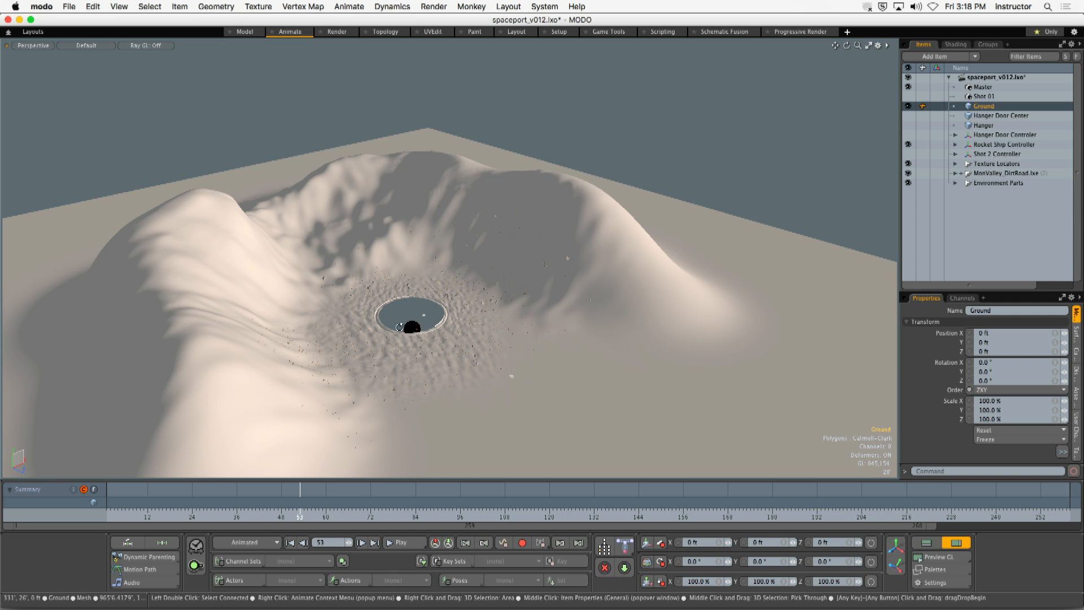
pyautogui.keyDown('ctrl'); pyautogui.keyDown('alt'); pyautogui.moveTo(396, 323); pyautogui.dragTo(377, 262); pyautogui.keyUp('alt'); pyautogui.keyUp('ctrl')
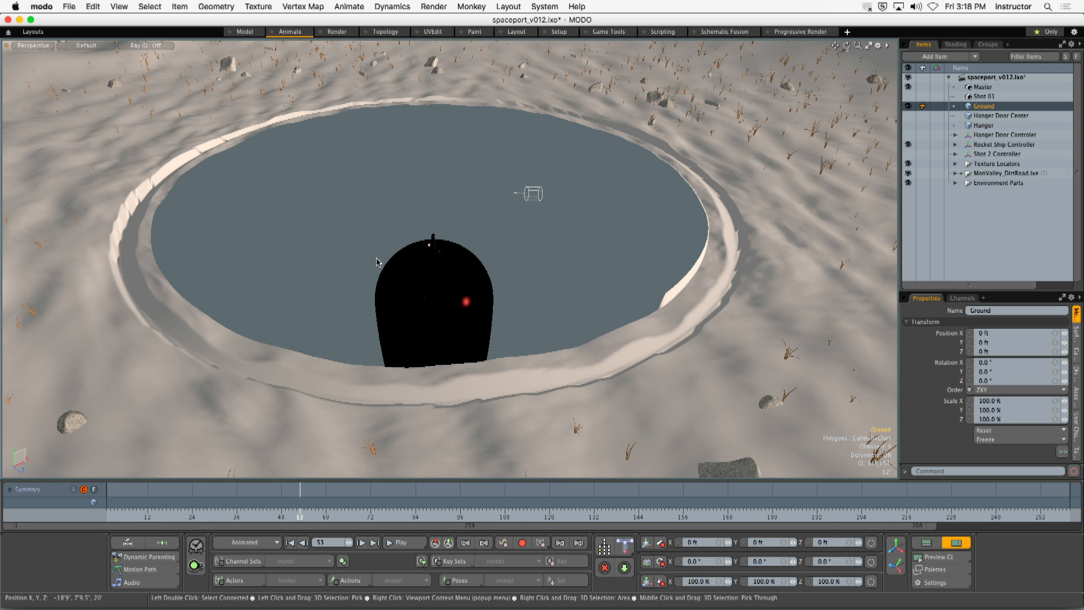
# - Show the Hanger and Hanger Door Center meshes again and examine the underground shaft, launch pad and rocket
pyautogui.click(908, 125)
pyautogui.click(908, 115)
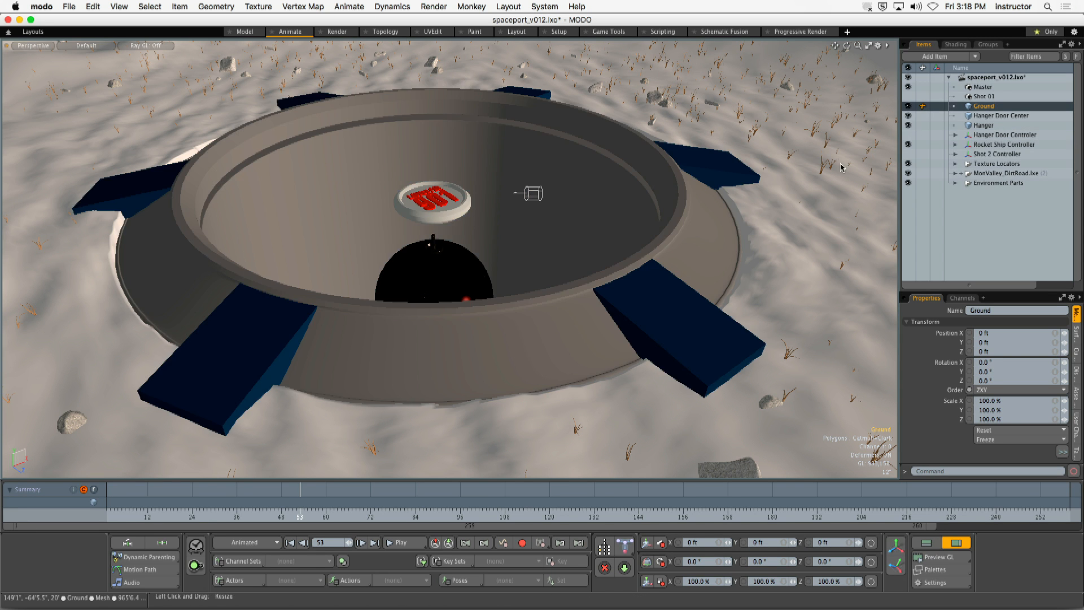
pyautogui.keyDown('ctrl'); pyautogui.keyDown('alt'); pyautogui.moveTo(591, 266); pyautogui.dragTo(455, 242); pyautogui.keyUp('alt'); pyautogui.keyUp('ctrl')
pyautogui.keyDown('ctrl'); pyautogui.keyDown('alt'); pyautogui.moveTo(455, 241); pyautogui.dragTo(573, 252); pyautogui.keyUp('alt'); pyautogui.keyUp('ctrl')
pyautogui.keyDown('alt'); pyautogui.moveTo(573, 252); pyautogui.dragTo(506, 288); pyautogui.keyUp('alt')
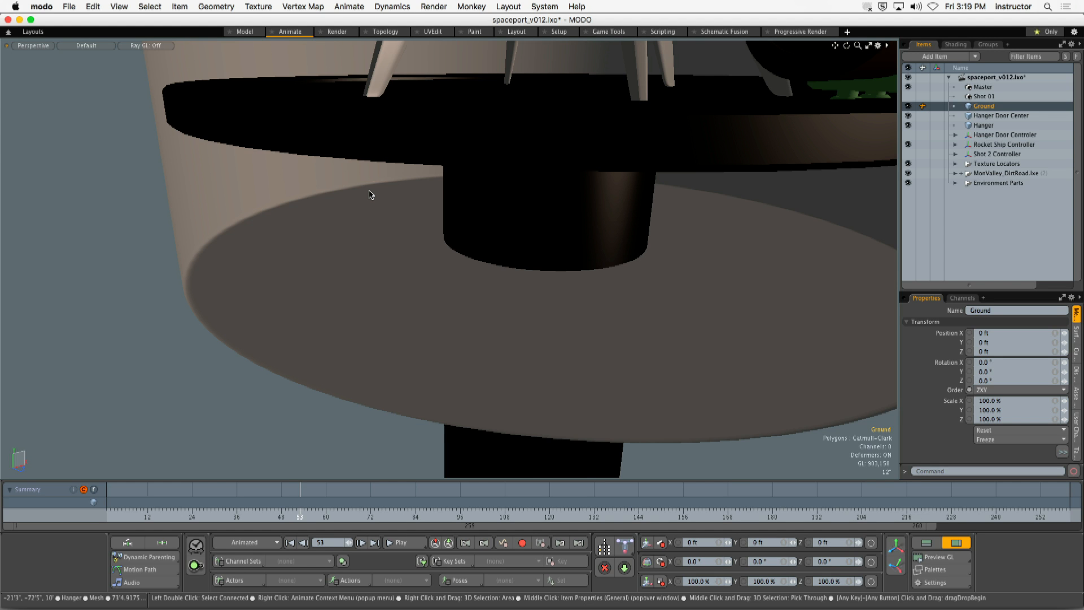
pyautogui.keyDown('ctrl'); pyautogui.keyDown('alt'); pyautogui.moveTo(522, 141); pyautogui.dragTo(417, 328); pyautogui.keyUp('alt'); pyautogui.keyUp('ctrl')
pyautogui.moveTo(587, 127)
pyautogui.keyDown('ctrl'); pyautogui.keyDown('alt'); pyautogui.mouseDown()
pyautogui.moveTo(514, 121)
pyautogui.moveTo(472, 215)
pyautogui.moveTo(540, 204)
pyautogui.moveTo(545, 219)
pyautogui.mouseUp(); pyautogui.keyUp('alt'); pyautogui.keyUp('ctrl')
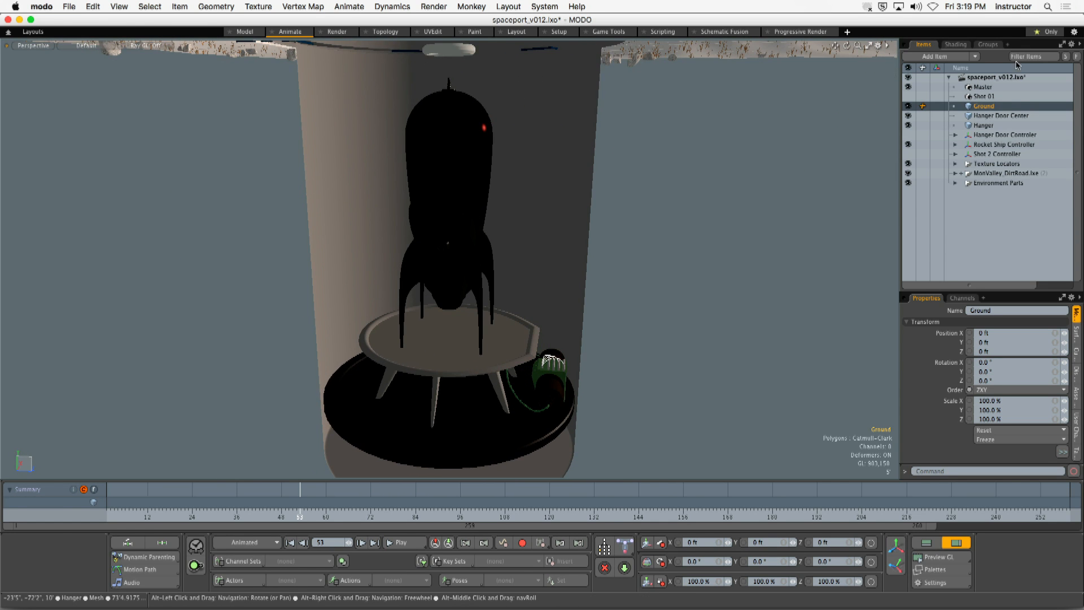
# - Display the Shader Tree and look through the scene's material groups from top to bottom
pyautogui.click(960, 48)
pyautogui.scroll(-5, 1062, 219)
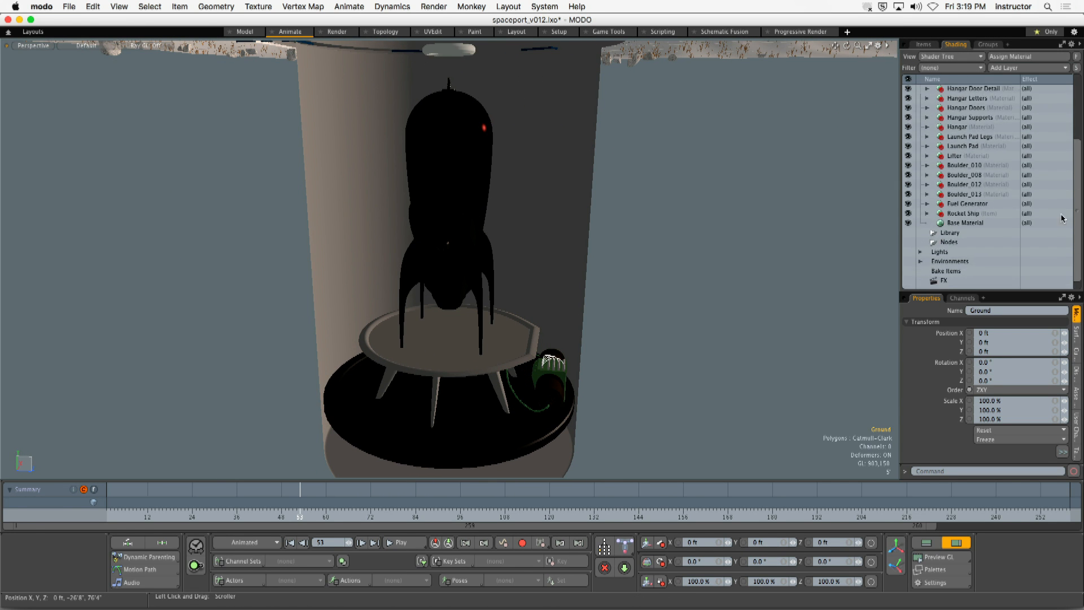
pyautogui.scroll(3, 1062, 218)
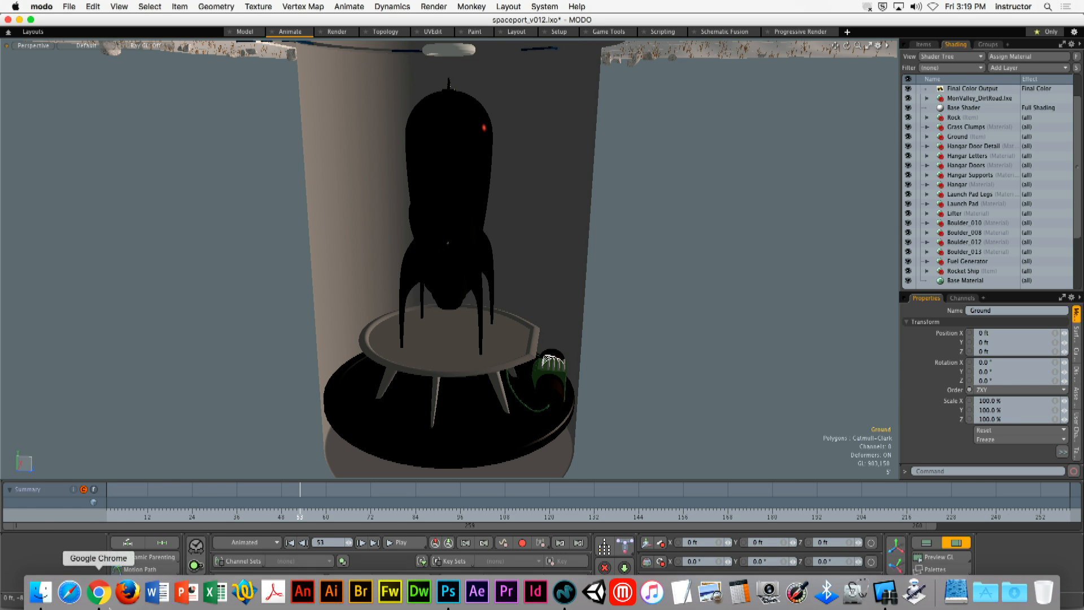
# - Switch to Finder, show the contents of the Big Daddy drive, and enlarge the file window
pyautogui.click(41, 591)
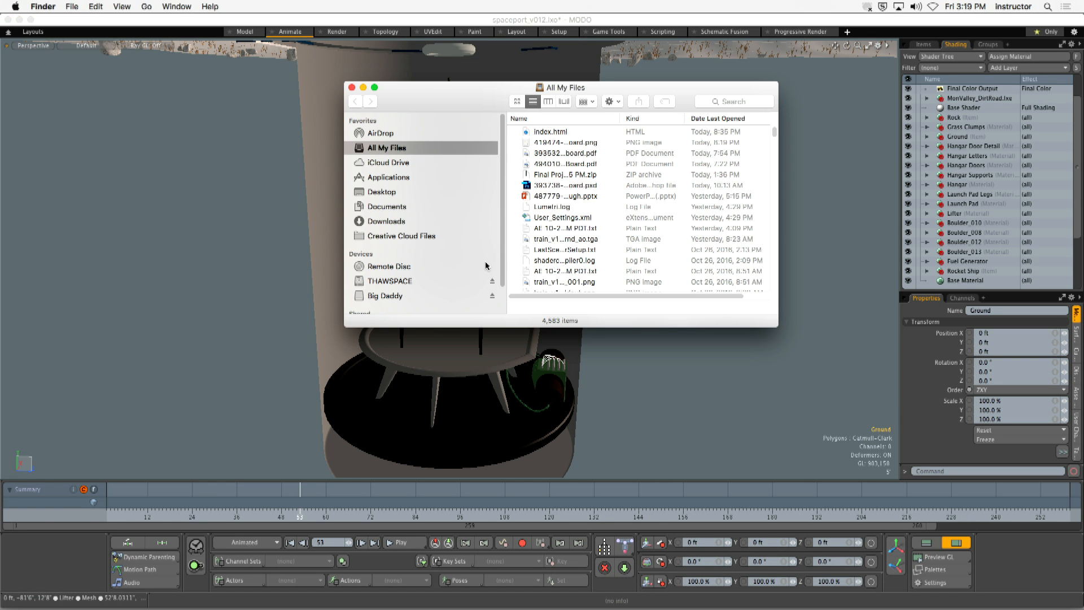
pyautogui.scroll(-3, 502, 276)
pyautogui.click(428, 259)
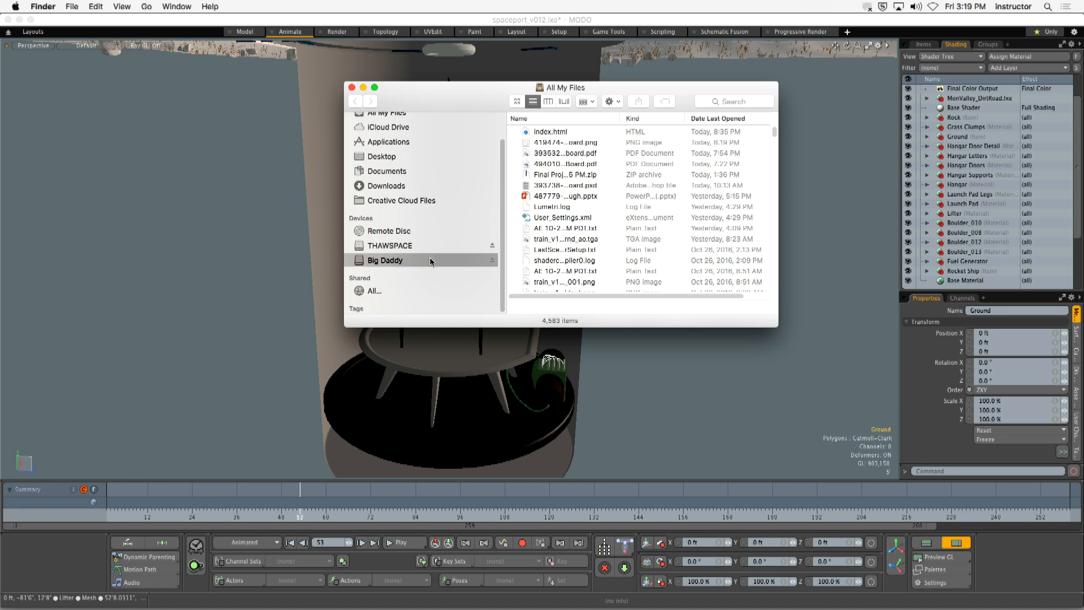
pyautogui.moveTo(565, 87); pyautogui.dragTo(327, 57)
pyautogui.moveTo(573, 318); pyautogui.dragTo(880, 489)
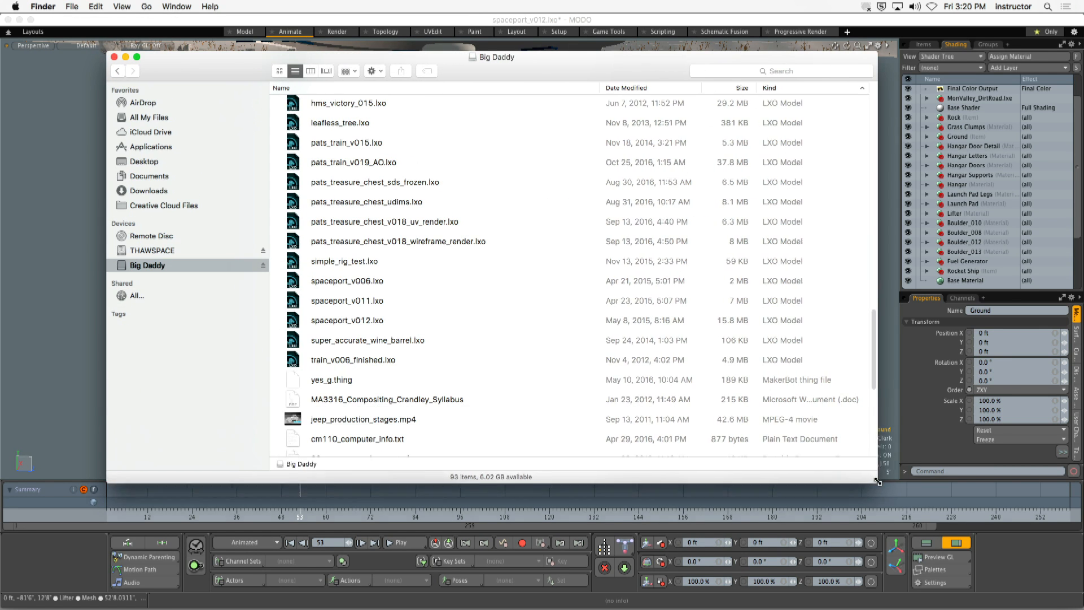
# - Find the TRAIN_STATION_PREVIS folder on the drive and open prosperity_shot_01_v003.lxo from it in MODO
pyautogui.scroll(5, 535, 352)
pyautogui.scroll(-4, 535, 353)
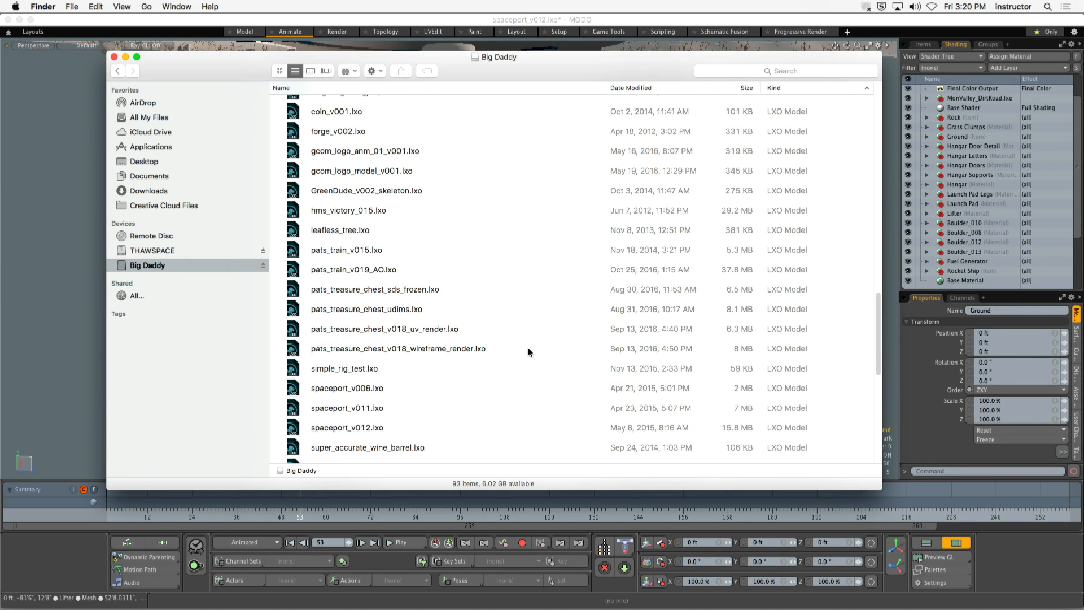
pyautogui.scroll(-2, 533, 351)
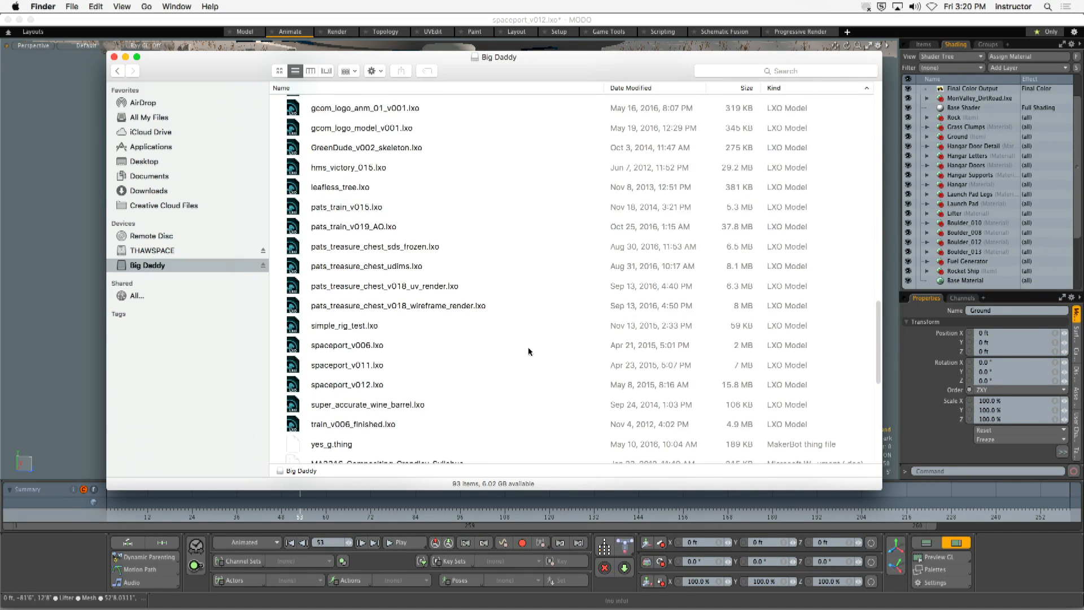
pyautogui.click(436, 226)
pyautogui.scroll(10, 435, 266)
pyautogui.scroll(-6, 436, 266)
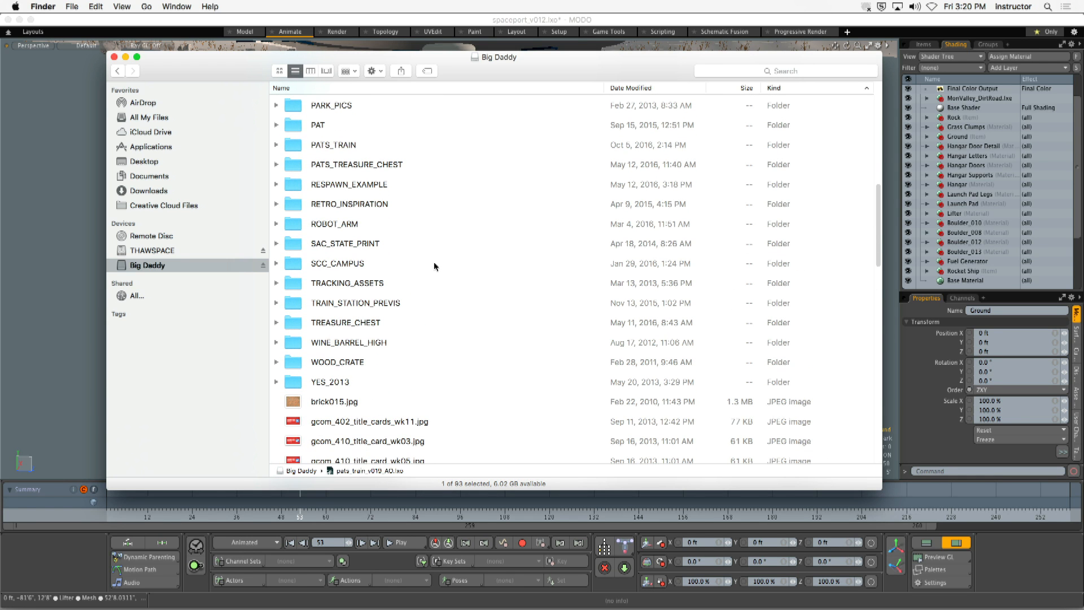
pyautogui.doubleClick(373, 303)
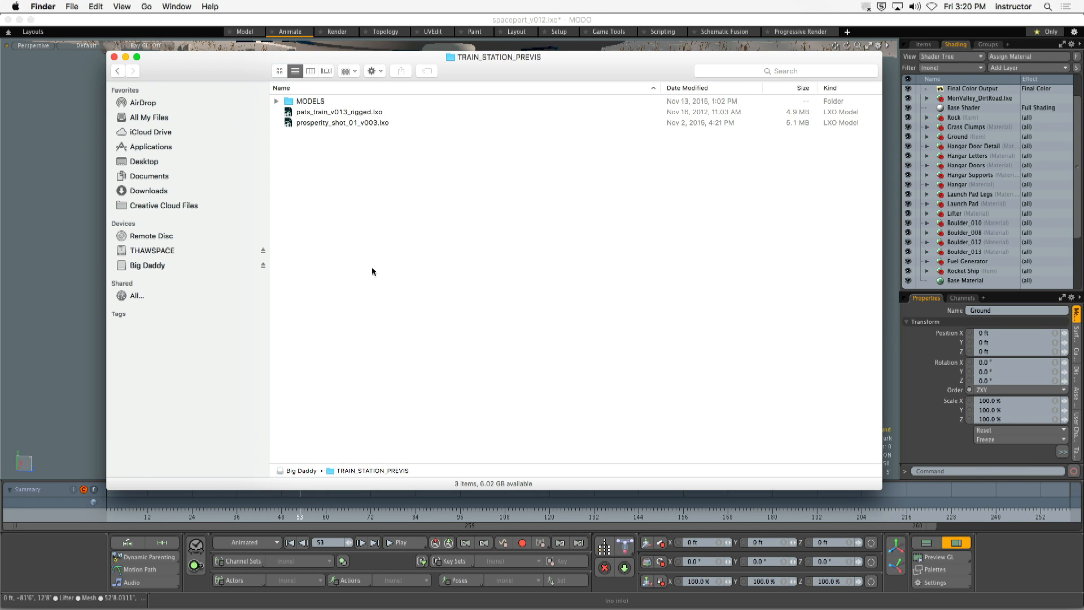
pyautogui.doubleClick(362, 123)
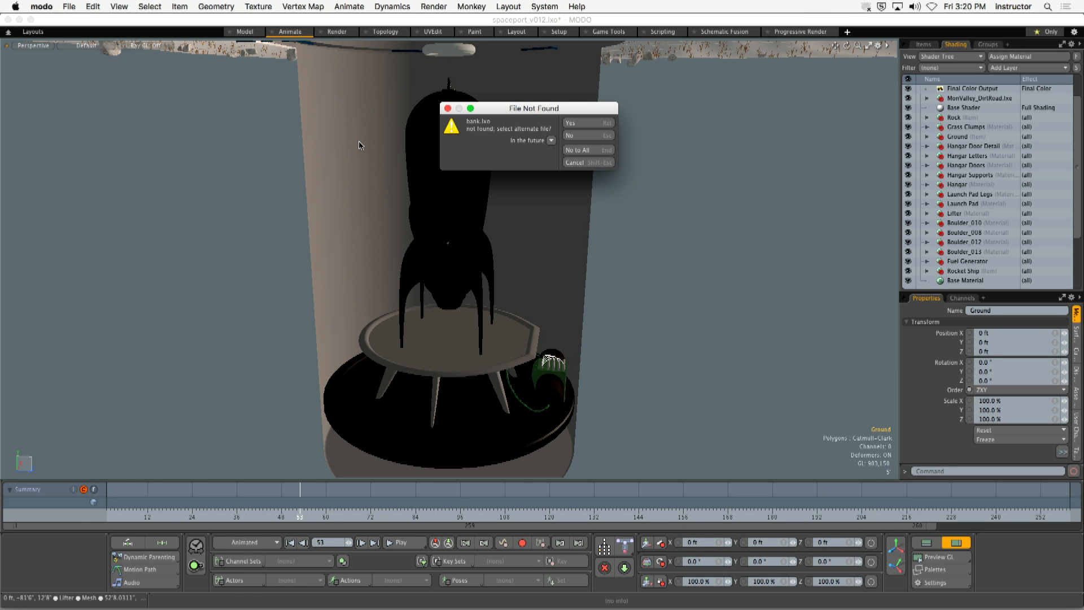
# - Relink the missing bank.lxo reference to bank.lxo in the MODELS folder of TRAIN_STATION_PREVIS on Big Daddy
pyautogui.click(592, 123)
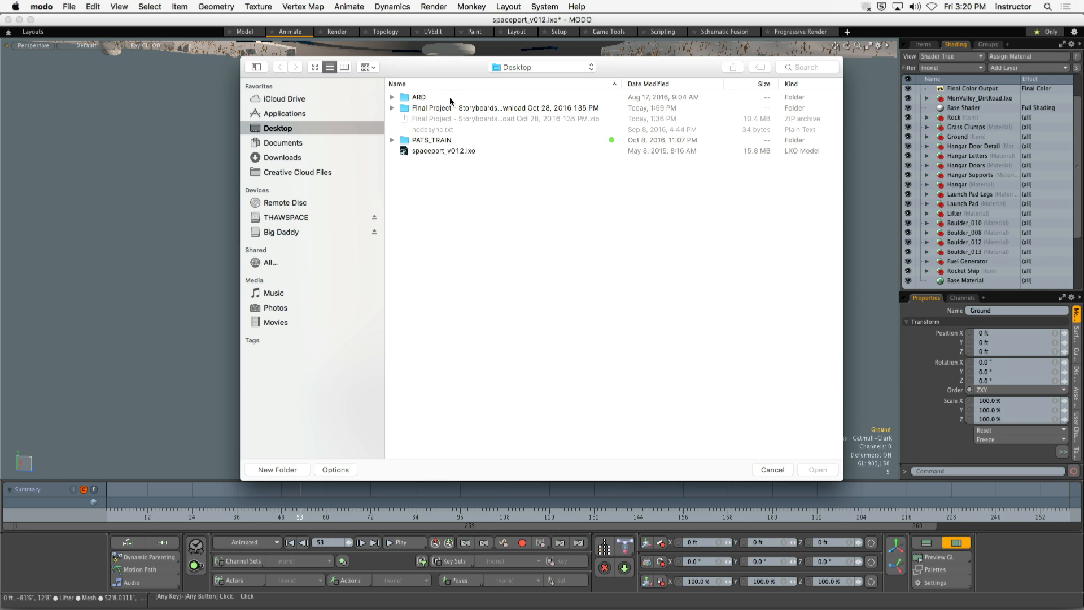
pyautogui.click(285, 232)
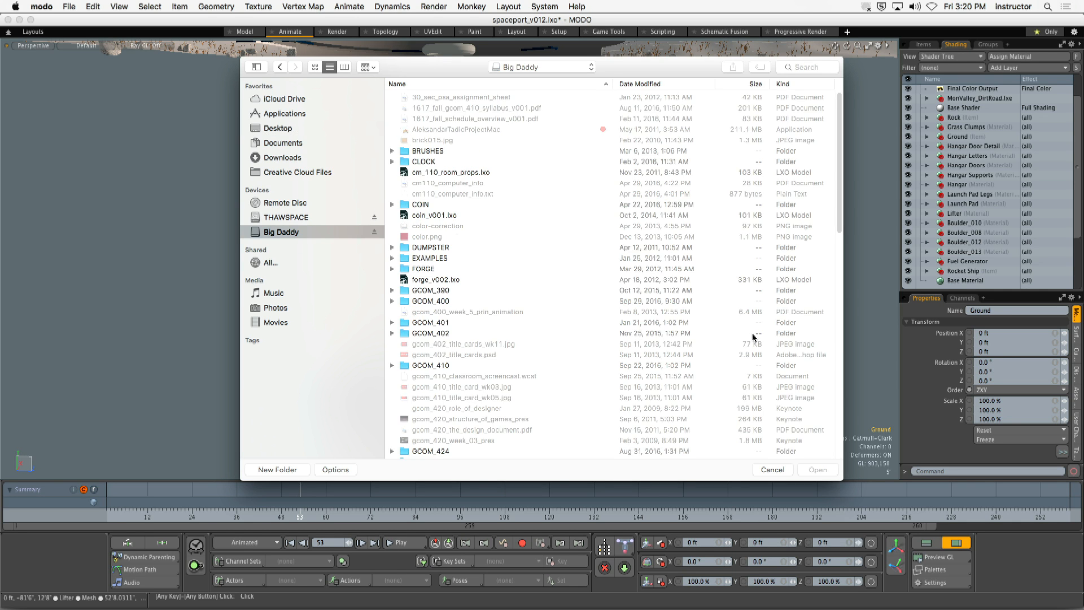
pyautogui.moveTo(840, 207); pyautogui.dragTo(804, 362)
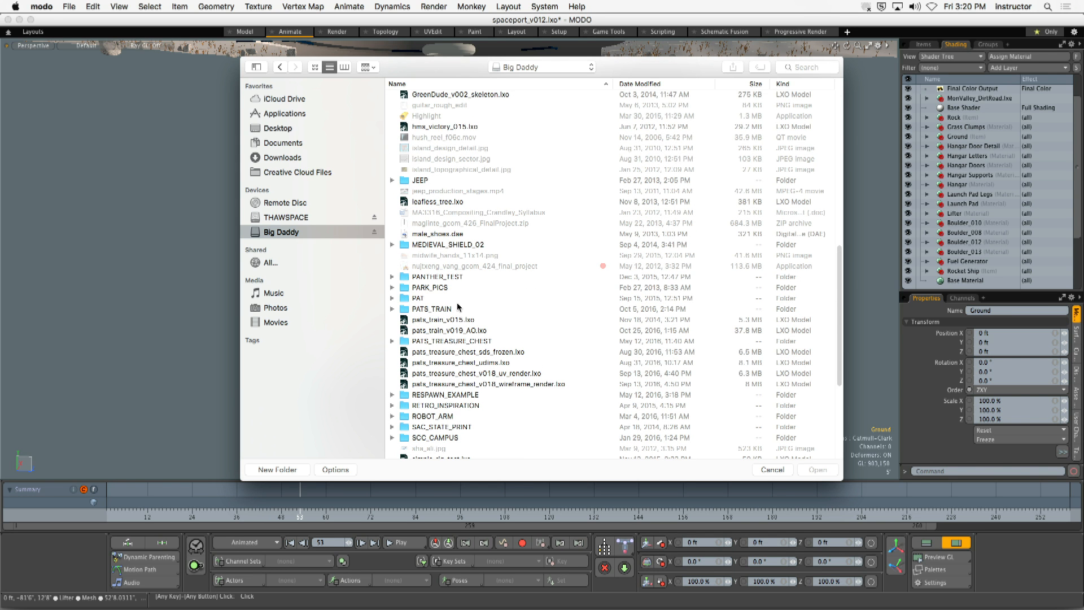
pyautogui.moveTo(841, 288); pyautogui.dragTo(841, 343)
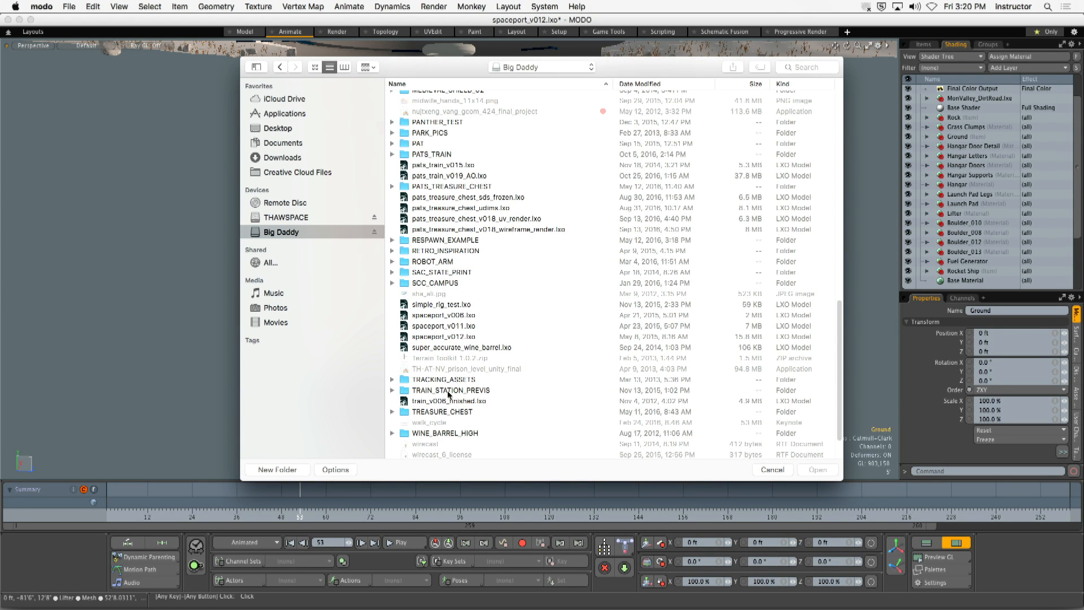
pyautogui.doubleClick(460, 390)
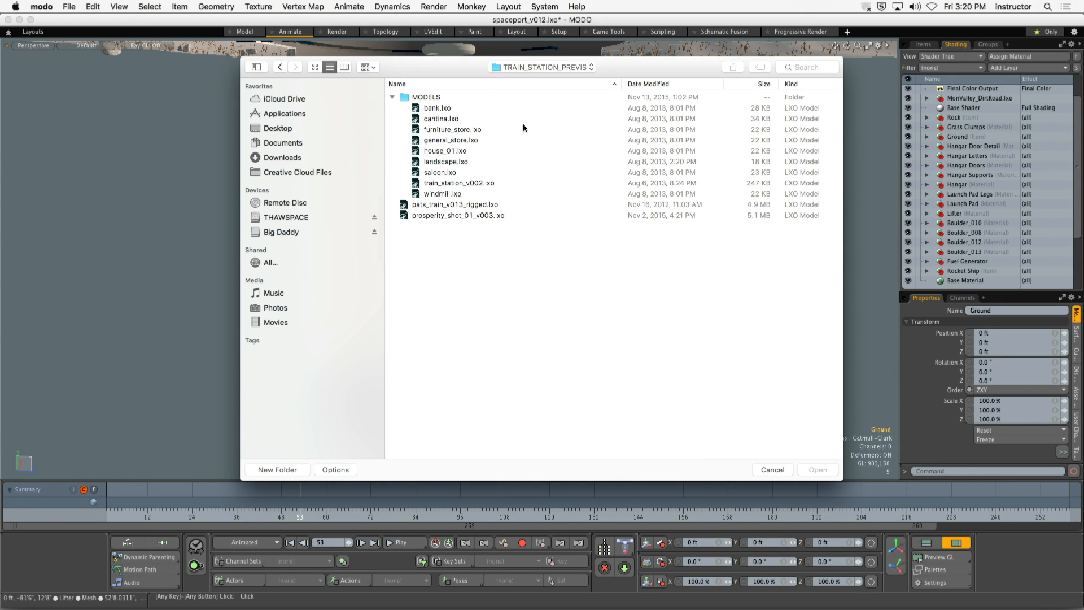
pyautogui.click(460, 110)
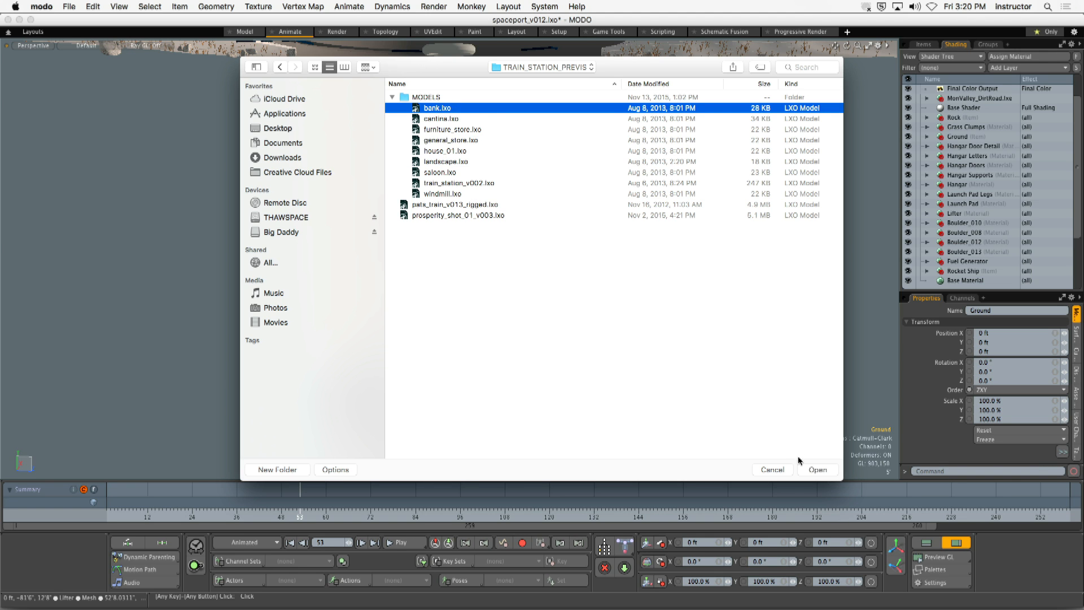
pyautogui.click(818, 470)
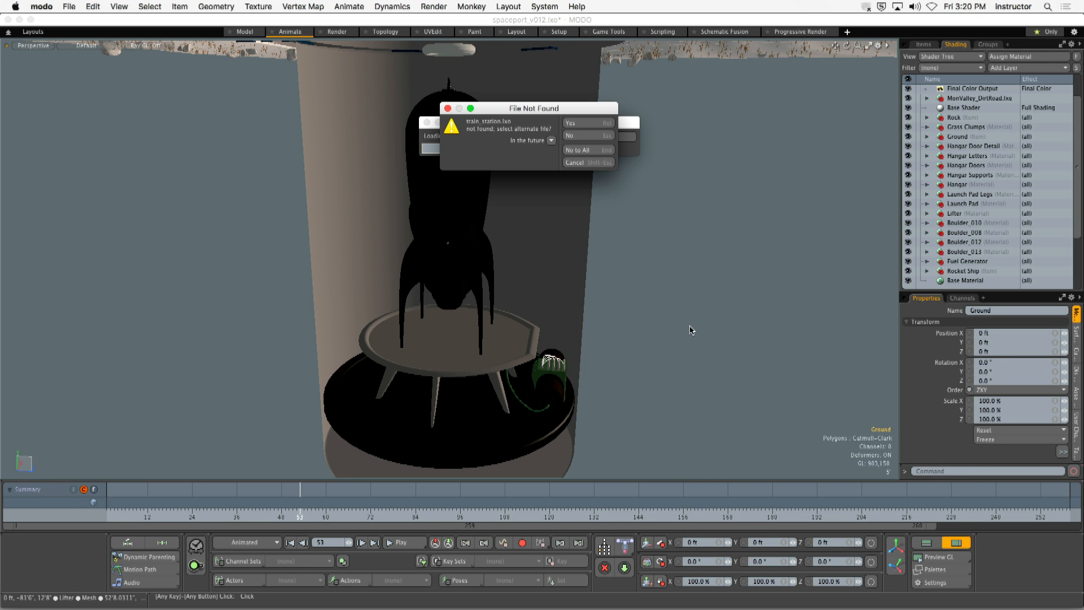
# - Relink the missing train_station.lxo reference to train_station_v002.lxo in the MODELS folder of TRAIN_STATION_PREVIS
pyautogui.click(590, 123)
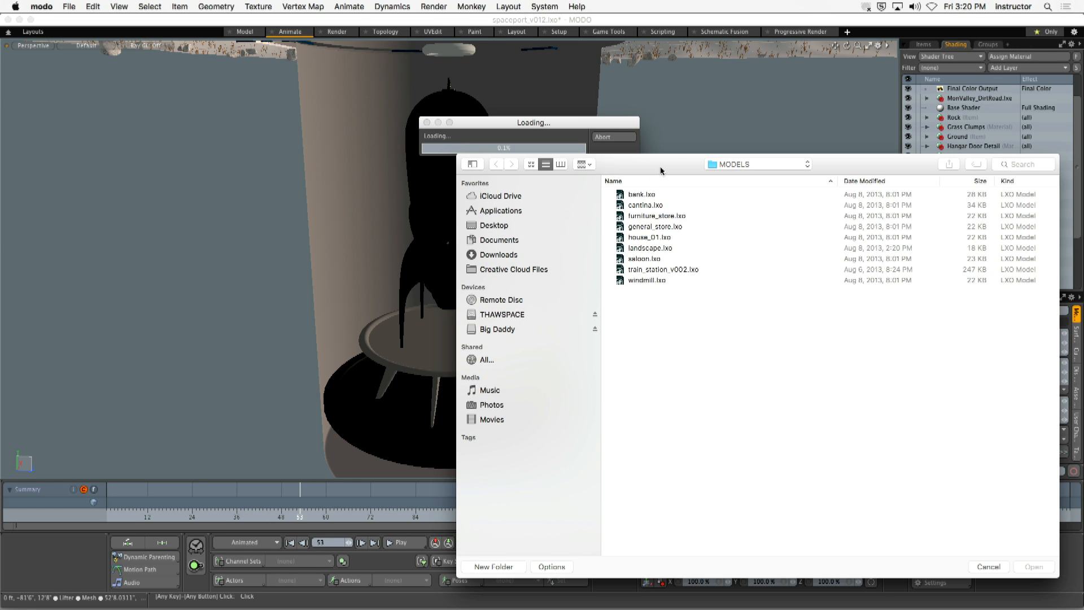
pyautogui.moveTo(661, 167); pyautogui.dragTo(457, 70)
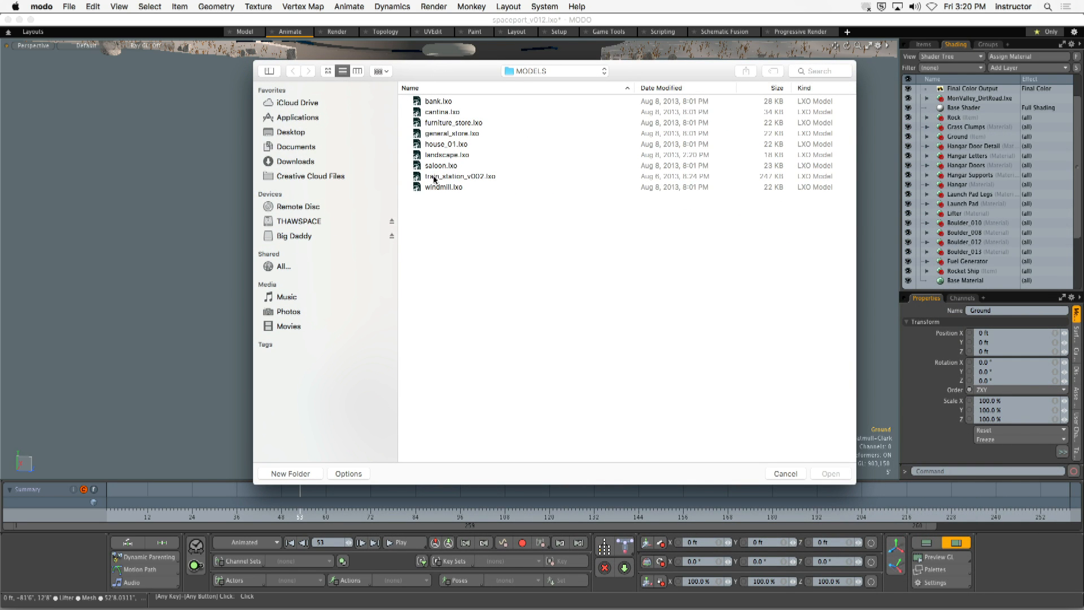
pyautogui.click(549, 70)
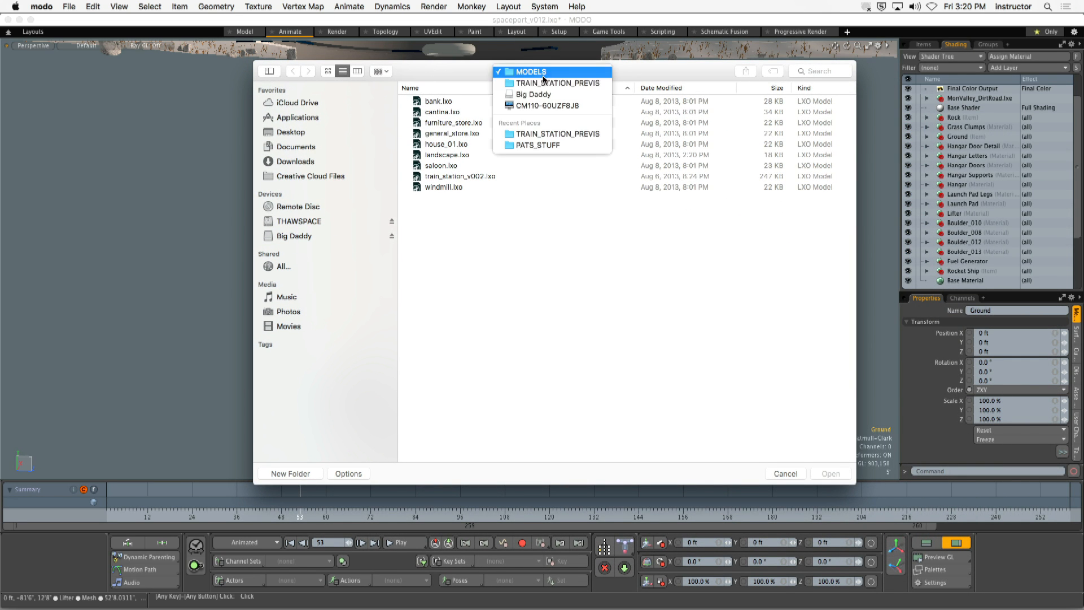
pyautogui.click(542, 130)
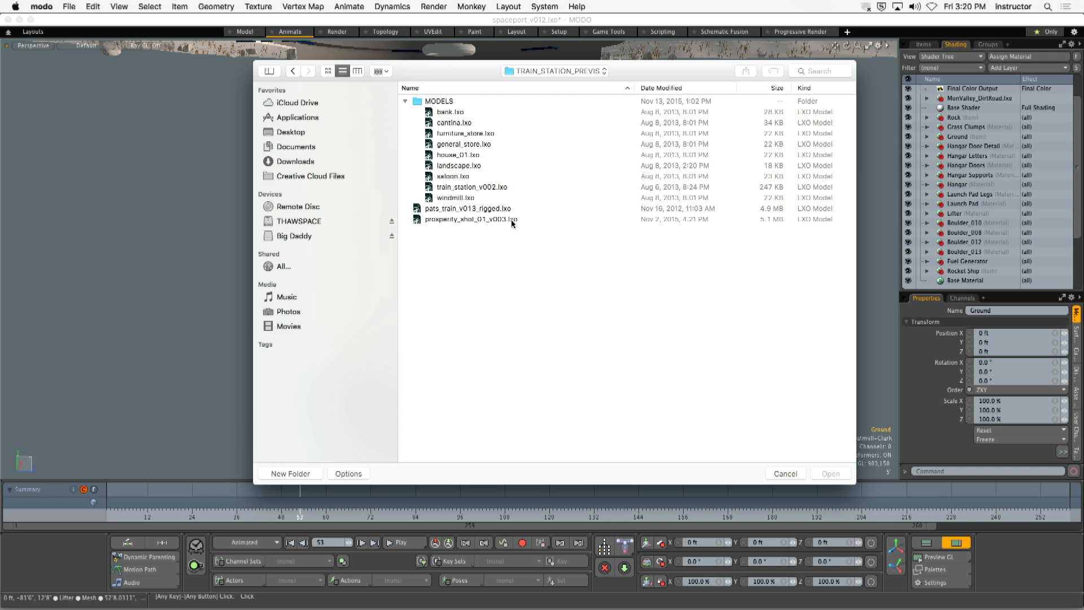
pyautogui.click(502, 188)
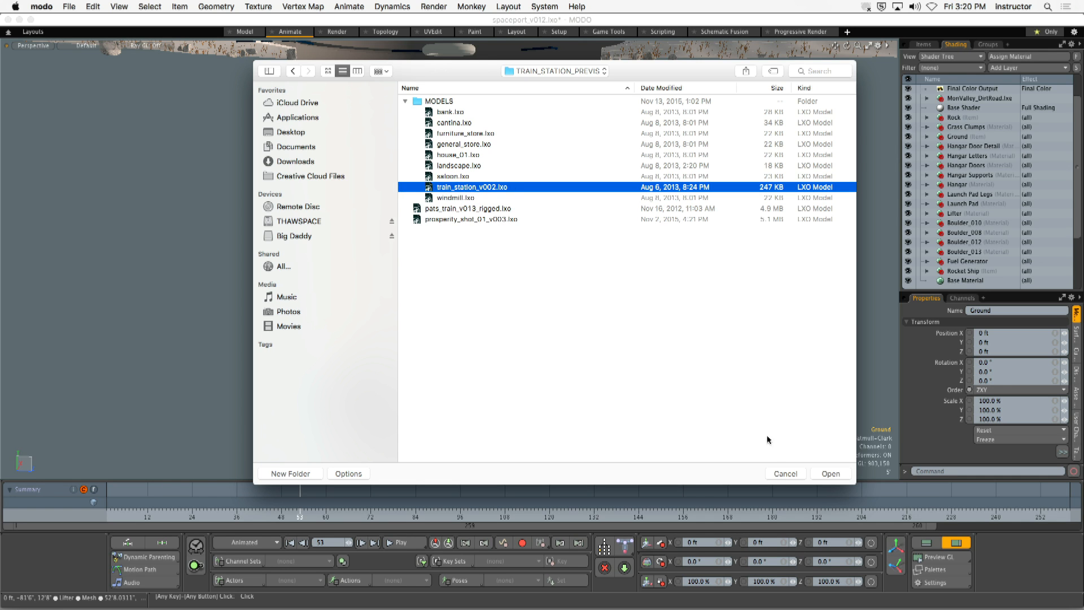
pyautogui.click(828, 473)
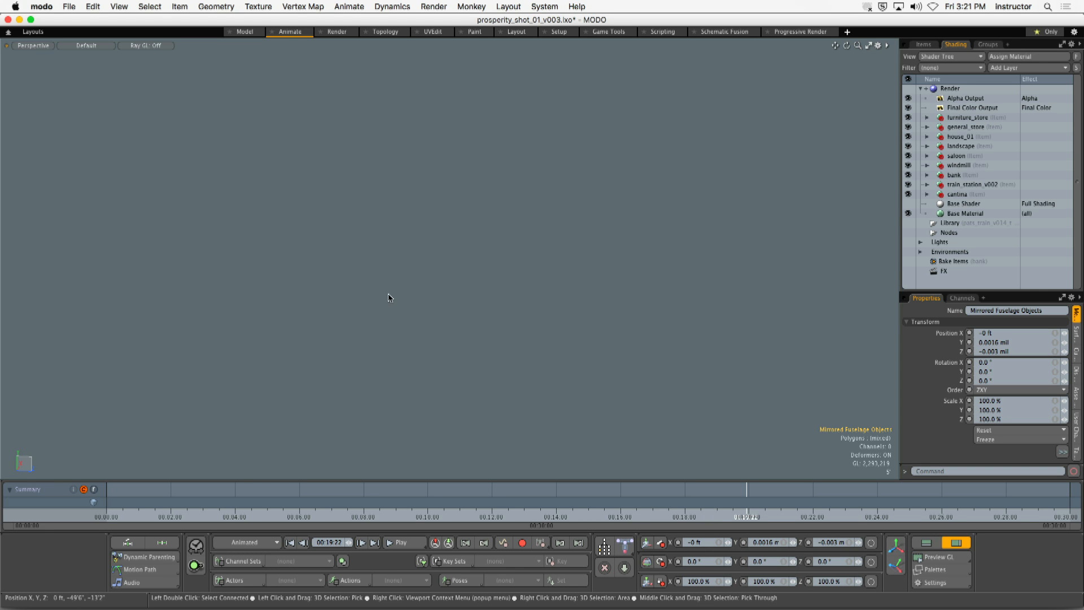
# - Fit the whole scene in the perspective view and examine the train and the row of town buildings up close
pyautogui.press('a')
pyautogui.keyDown('alt'); pyautogui.moveTo(394, 293); pyautogui.dragTo(592, 314); pyautogui.keyUp('alt')
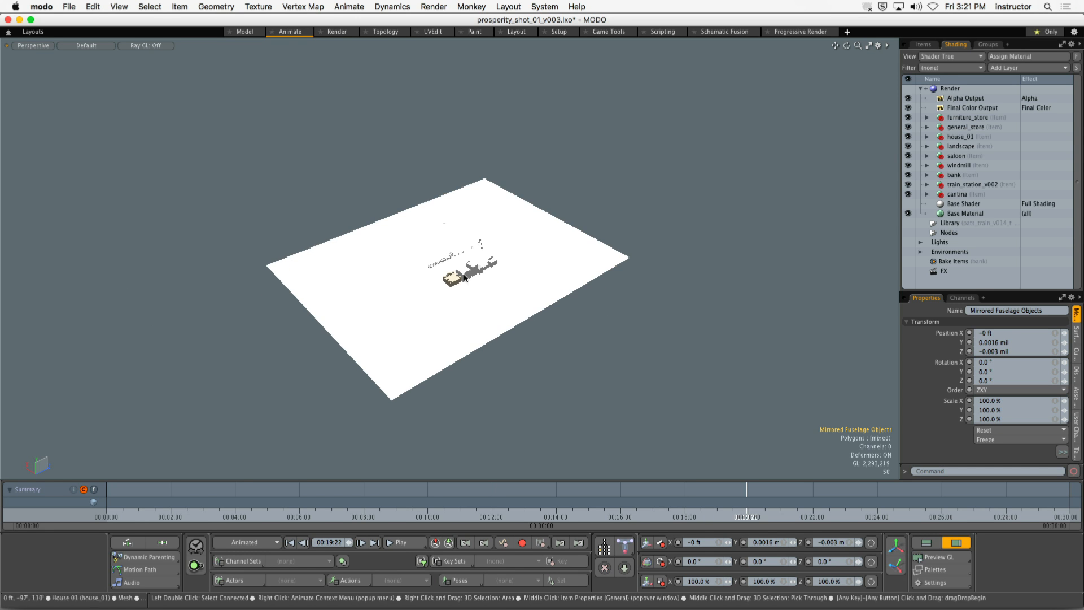
pyautogui.keyDown('alt'); pyautogui.moveTo(372, 238); pyautogui.dragTo(576, 290); pyautogui.keyUp('alt')
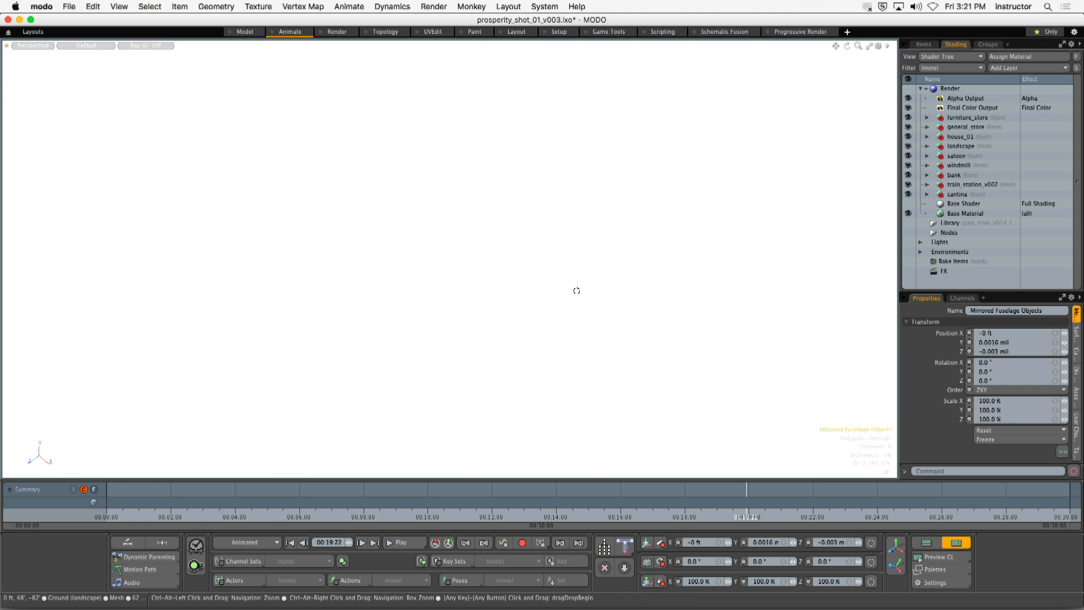
pyautogui.keyDown('alt'); pyautogui.keyDown('shift'); pyautogui.moveTo(515, 262); pyautogui.dragTo(487, 261); pyautogui.keyUp('shift'); pyautogui.keyUp('alt')
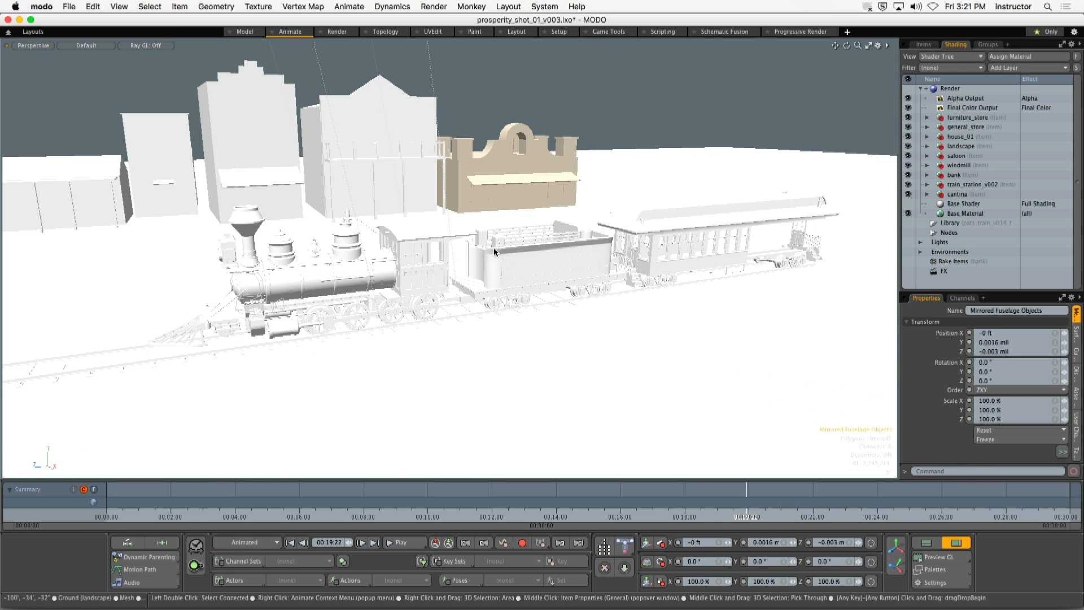
pyautogui.keyDown('alt'); pyautogui.moveTo(494, 247); pyautogui.dragTo(460, 209); pyautogui.keyUp('alt')
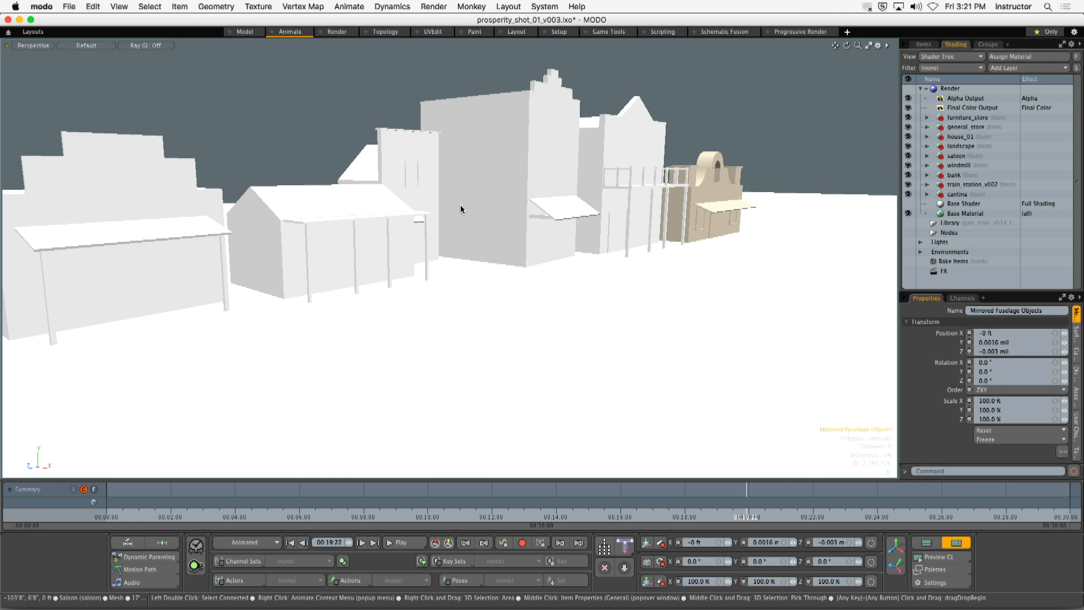
# - Look through the Cam2 camera and set the current time to 00:00:00
pyautogui.click(33, 45)
pyautogui.moveTo(45, 52)
pyautogui.click(83, 77)
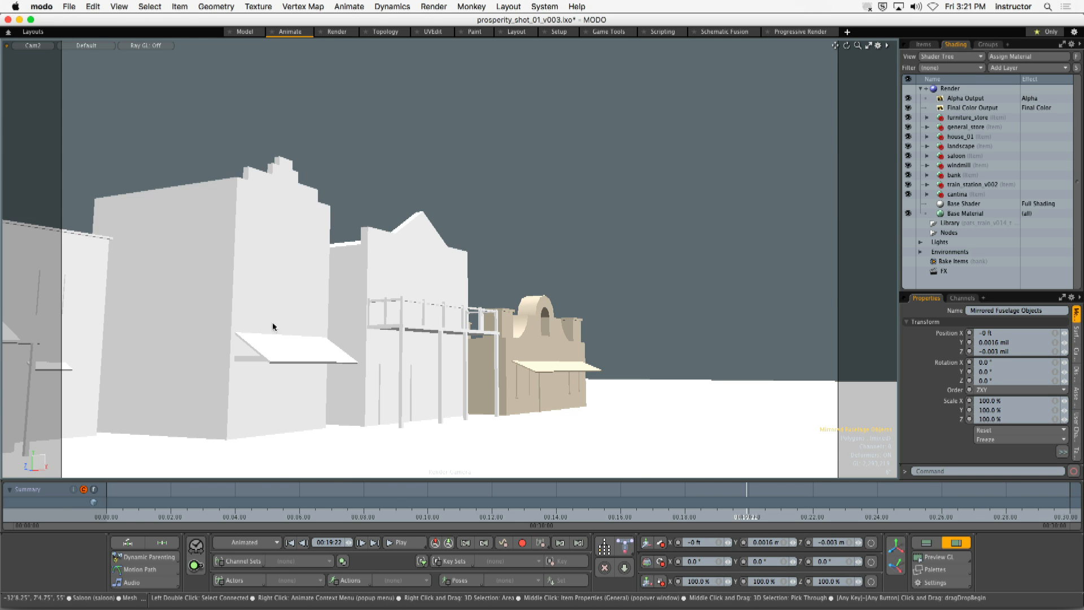
pyautogui.click(243, 494)
pyautogui.moveTo(221, 502); pyautogui.dragTo(59, 506)
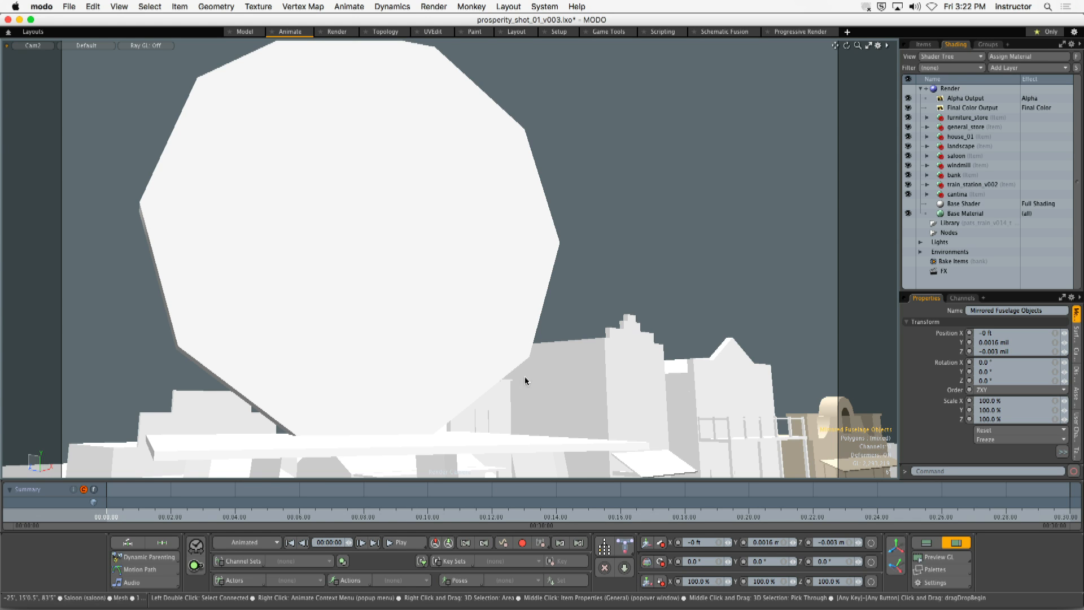
# - Play the Cam2 shot, skipping ahead to about 7 seconds, and stop the playback
pyautogui.click(398, 544)
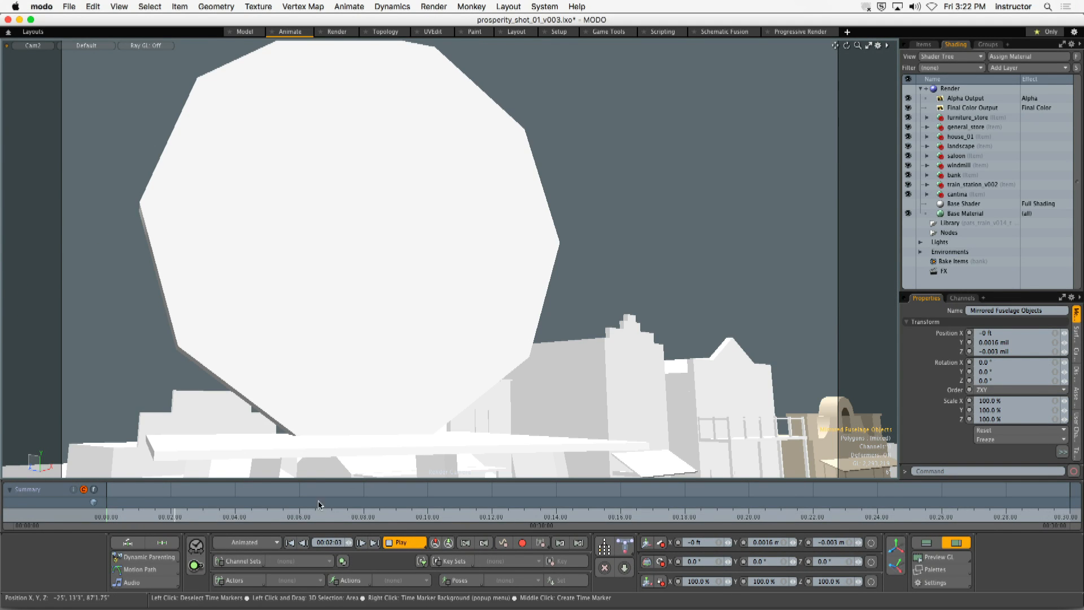
pyautogui.click(345, 515)
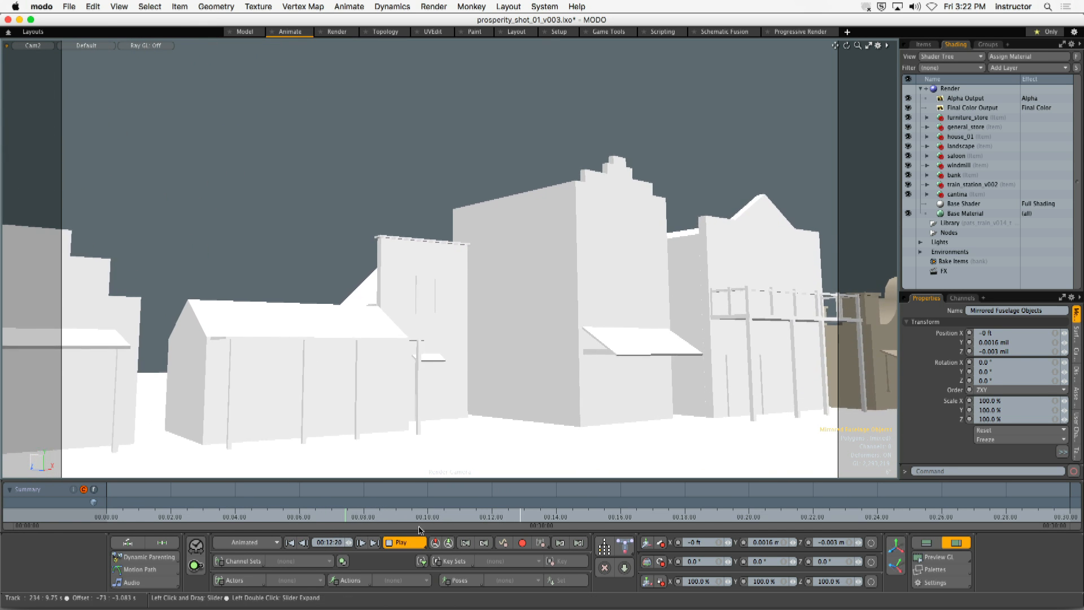
pyautogui.click(404, 542)
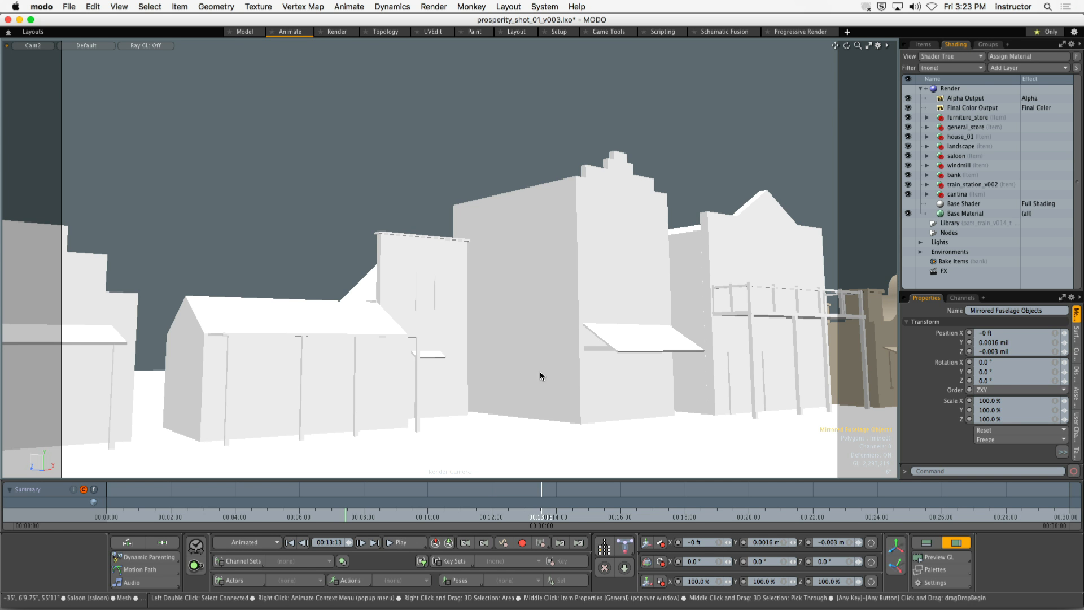
# - Scrub the Cam2 shot to 00:28:02 and switch to the perspective view of the whole scene
pyautogui.moveTo(540, 515)
pyautogui.mouseDown()
pyautogui.moveTo(337, 516)
pyautogui.moveTo(720, 516)
pyautogui.moveTo(276, 515)
pyautogui.moveTo(953, 516)
pyautogui.moveTo(168, 515)
pyautogui.moveTo(1007, 515)
pyautogui.mouseUp()
pyautogui.click(473, 495)
pyautogui.click(584, 489)
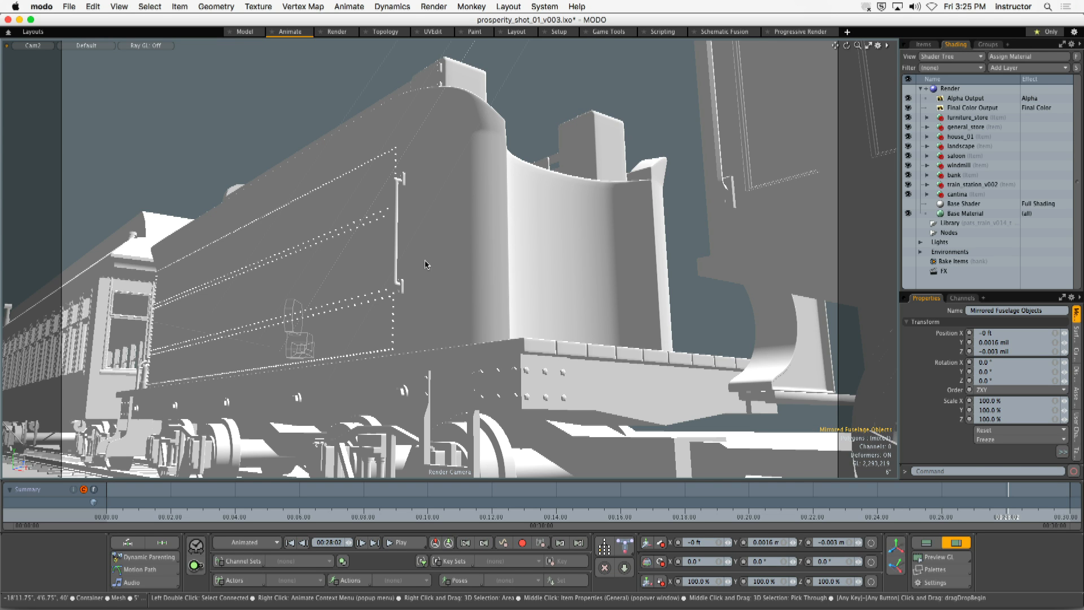
pyautogui.press('.')
pyautogui.moveTo(539, 233)
pyautogui.keyDown('ctrl'); pyautogui.keyDown('alt'); pyautogui.mouseDown()
pyautogui.moveTo(525, 210)
pyautogui.moveTo(615, 195)
pyautogui.moveTo(519, 224)
pyautogui.mouseUp(); pyautogui.keyUp('alt'); pyautogui.keyUp('ctrl')
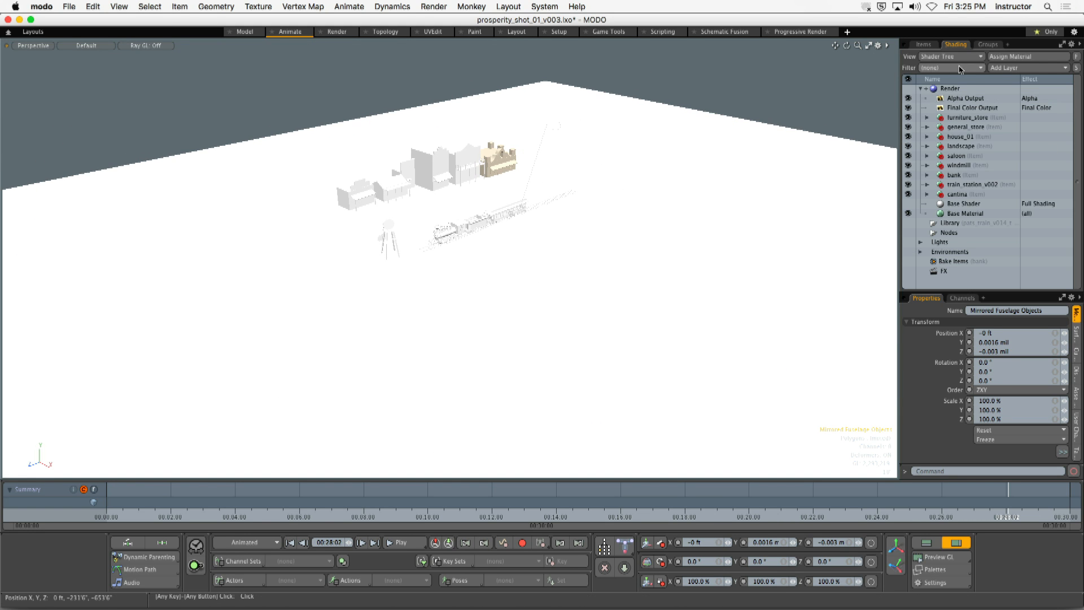
# - Filter the item list to show only lights, turning off all other item types
pyautogui.click(924, 44)
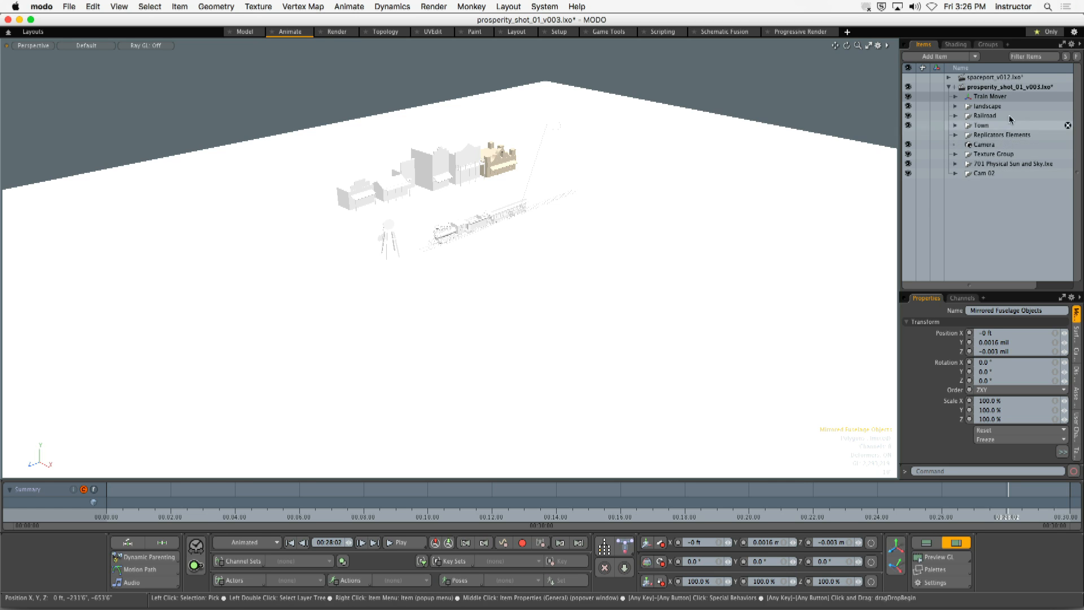
pyautogui.click(1026, 56)
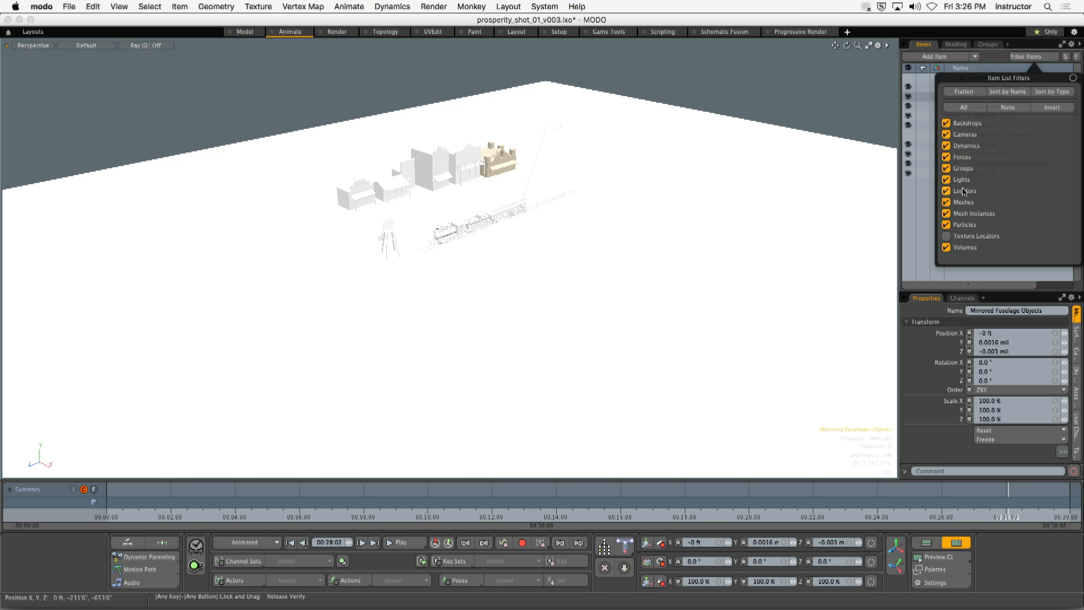
pyautogui.click(946, 123)
pyautogui.click(946, 134)
pyautogui.click(946, 146)
pyautogui.click(947, 157)
pyautogui.click(946, 168)
pyautogui.click(946, 191)
pyautogui.click(946, 202)
pyautogui.click(946, 213)
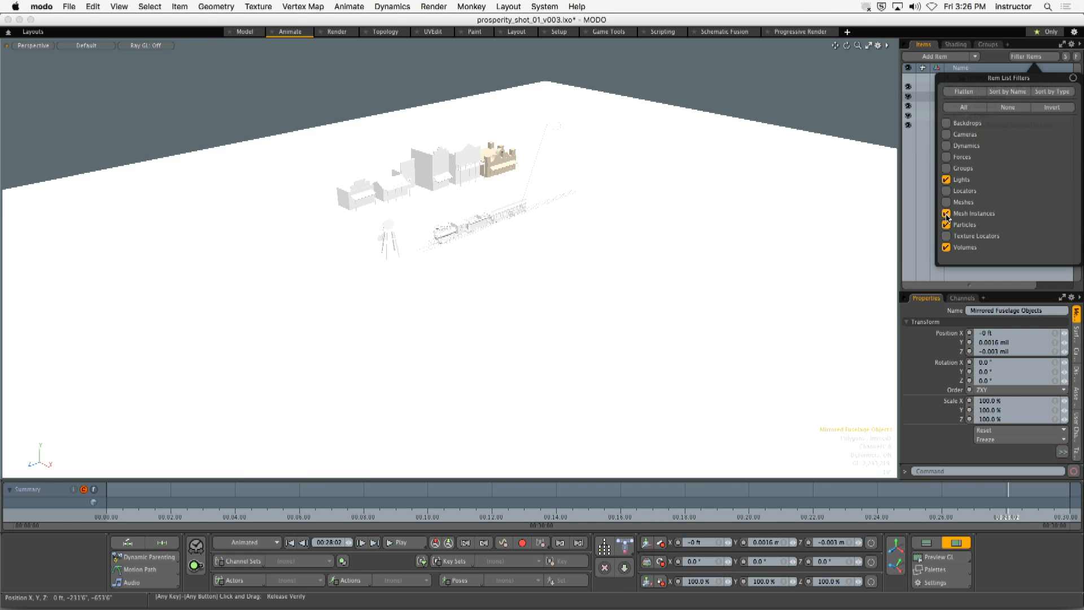
pyautogui.click(946, 225)
pyautogui.click(946, 247)
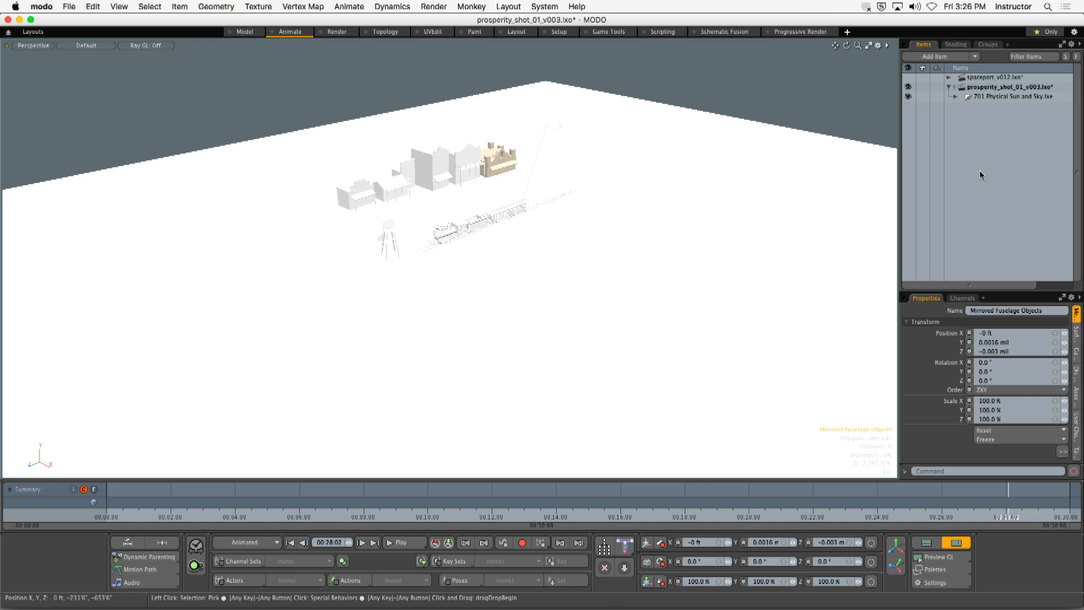
# - Expand the 701 Physical Sun and Sky group and hide the Physical Sun light, viewing the water tower and train up close
pyautogui.click(955, 97)
pyautogui.click(922, 107)
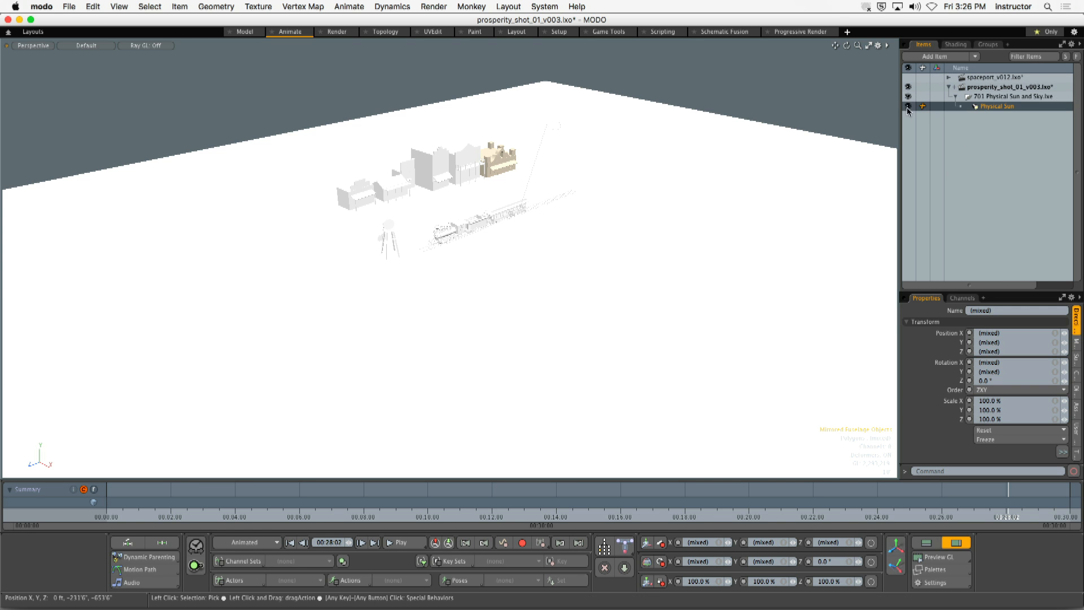
pyautogui.click(908, 106)
pyautogui.keyDown('alt'); pyautogui.keyDown('shift'); pyautogui.moveTo(466, 196); pyautogui.dragTo(535, 273); pyautogui.keyUp('shift'); pyautogui.keyUp('alt')
pyautogui.scroll(5, 510, 237)
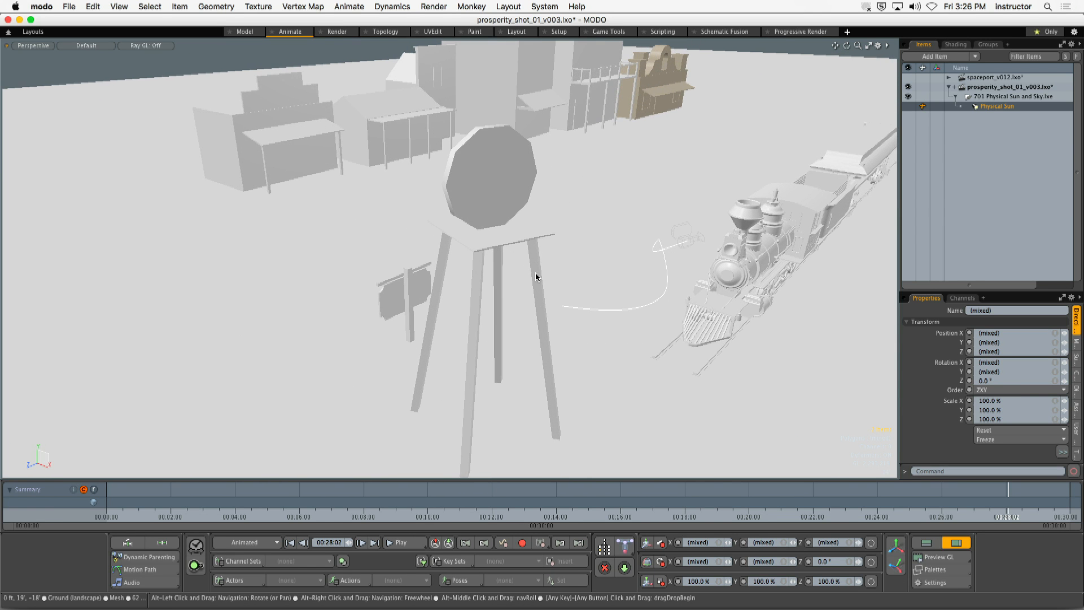
pyautogui.click(664, 297)
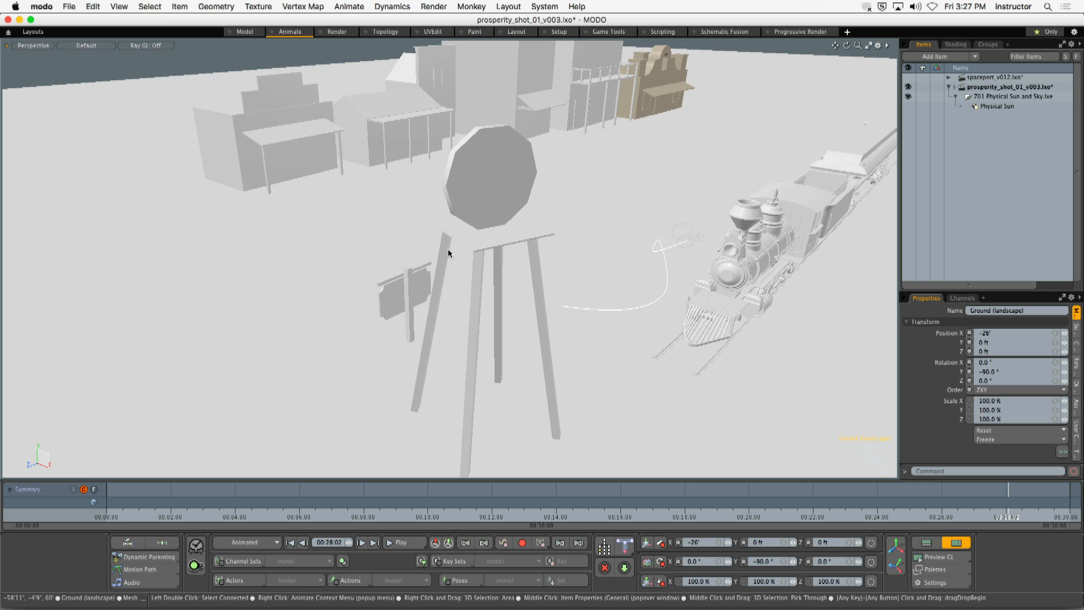
# - Examine the camera's motion path around the train and water tower from the side, from behind and from above
pyautogui.keyDown('alt'); pyautogui.moveTo(449, 248); pyautogui.dragTo(480, 260); pyautogui.keyUp('alt')
pyautogui.keyDown('alt'); pyautogui.keyDown('shift'); pyautogui.moveTo(480, 260); pyautogui.dragTo(551, 184); pyautogui.keyUp('shift'); pyautogui.keyUp('alt')
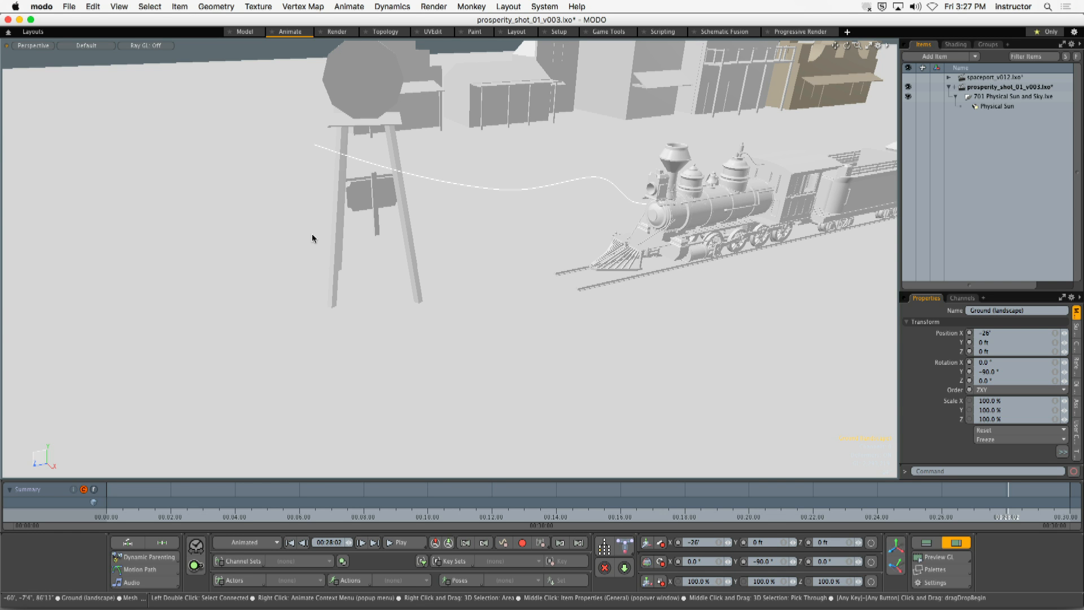
pyautogui.keyDown('alt'); pyautogui.keyDown('shift'); pyautogui.moveTo(624, 189); pyautogui.dragTo(553, 193); pyautogui.keyUp('shift'); pyautogui.keyUp('alt')
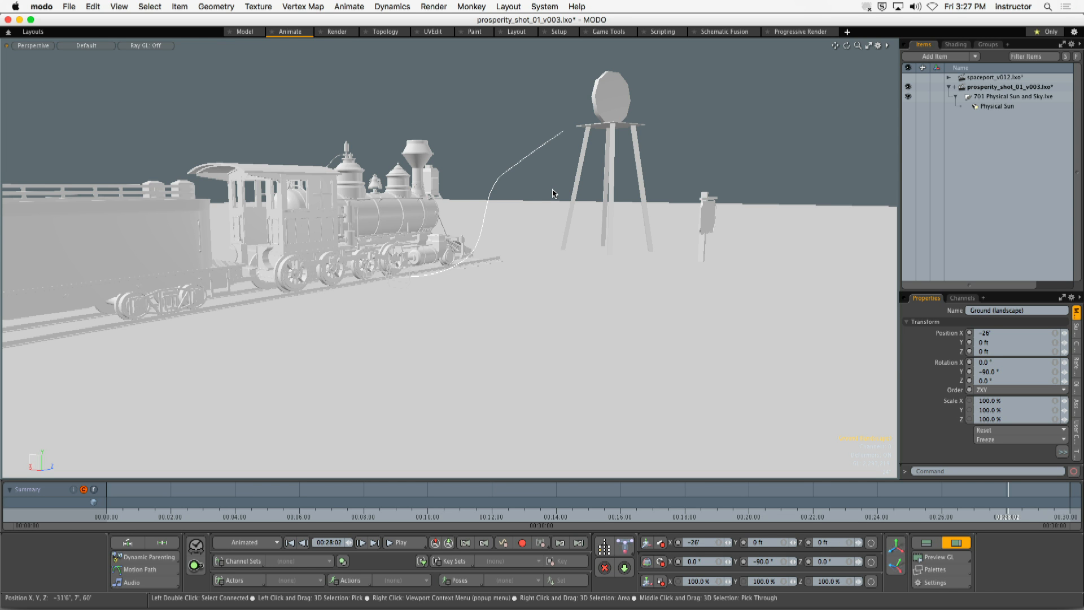
pyautogui.keyDown('alt'); pyautogui.moveTo(553, 194); pyautogui.dragTo(452, 131); pyautogui.keyUp('alt')
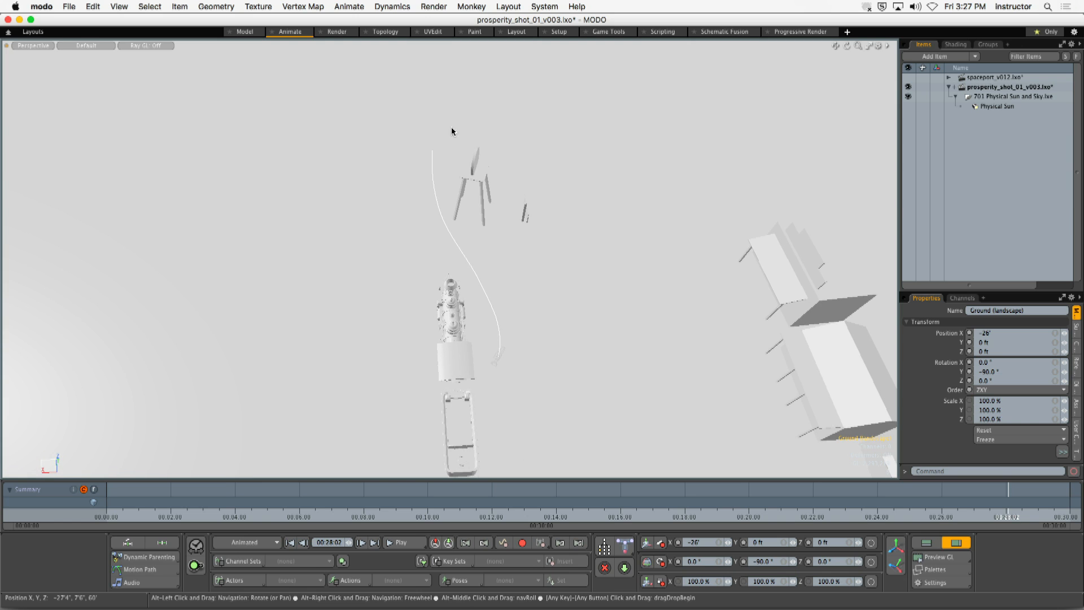
pyautogui.keyDown('alt'); pyautogui.keyDown('shift'); pyautogui.moveTo(462, 288); pyautogui.dragTo(445, 205); pyautogui.keyUp('shift'); pyautogui.keyUp('alt')
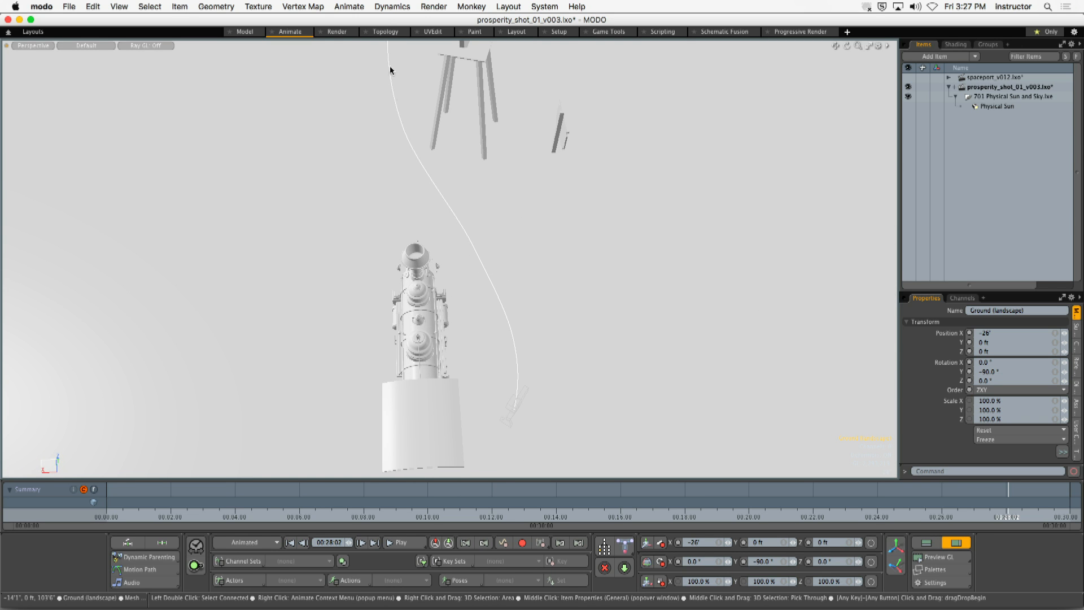
pyautogui.keyDown('alt'); pyautogui.keyDown('shift'); pyautogui.moveTo(490, 381); pyautogui.dragTo(460, 380); pyautogui.keyUp('shift'); pyautogui.keyUp('alt')
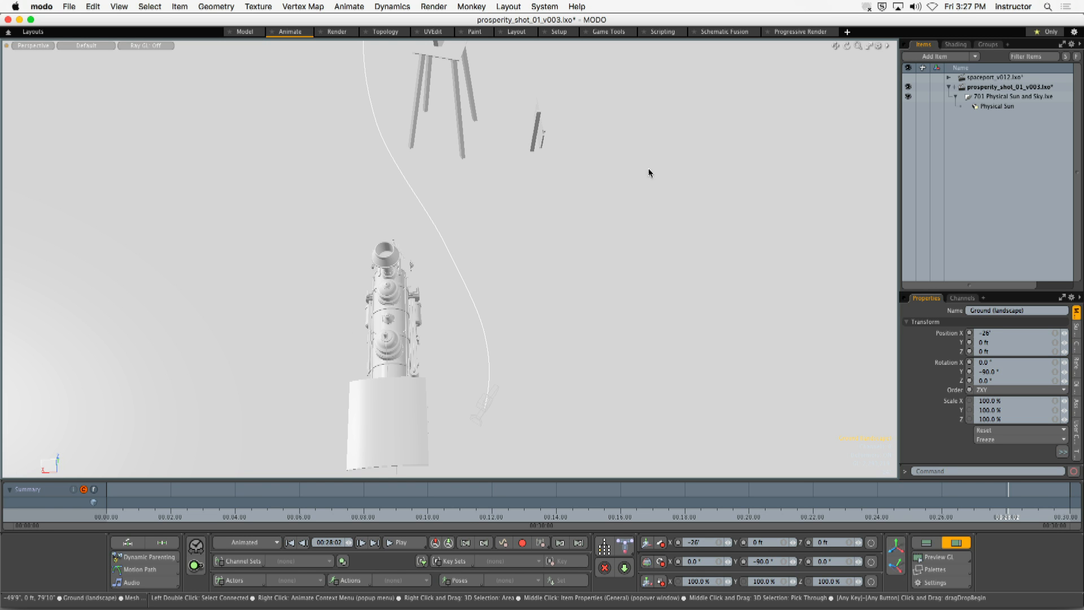
pyautogui.keyDown('alt'); pyautogui.moveTo(462, 277); pyautogui.dragTo(536, 224); pyautogui.keyUp('alt')
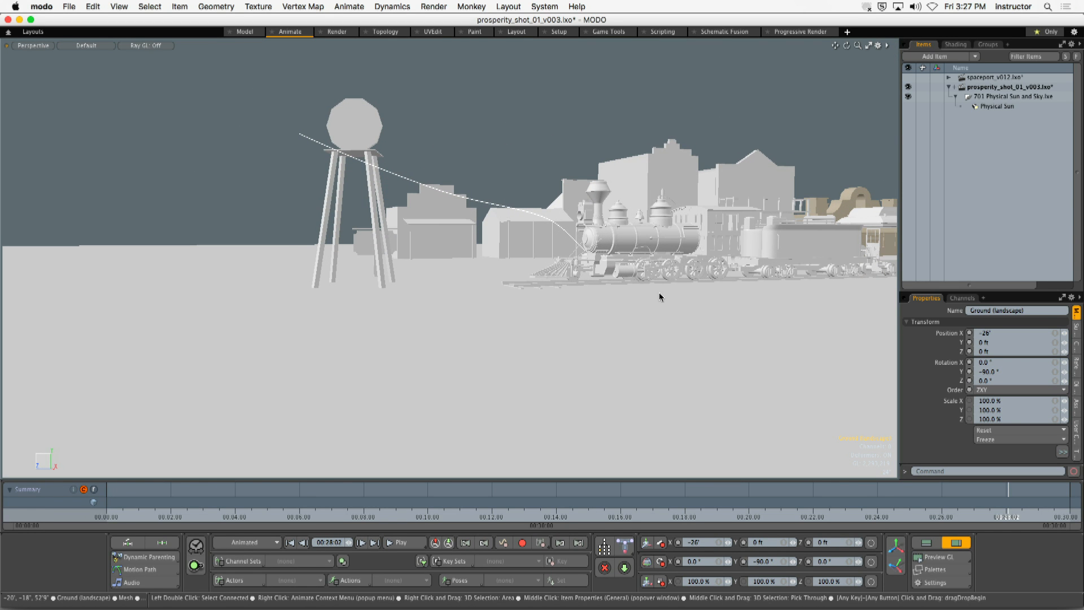
pyautogui.keyDown('alt'); pyautogui.moveTo(591, 286); pyautogui.dragTo(405, 303); pyautogui.keyUp('alt')
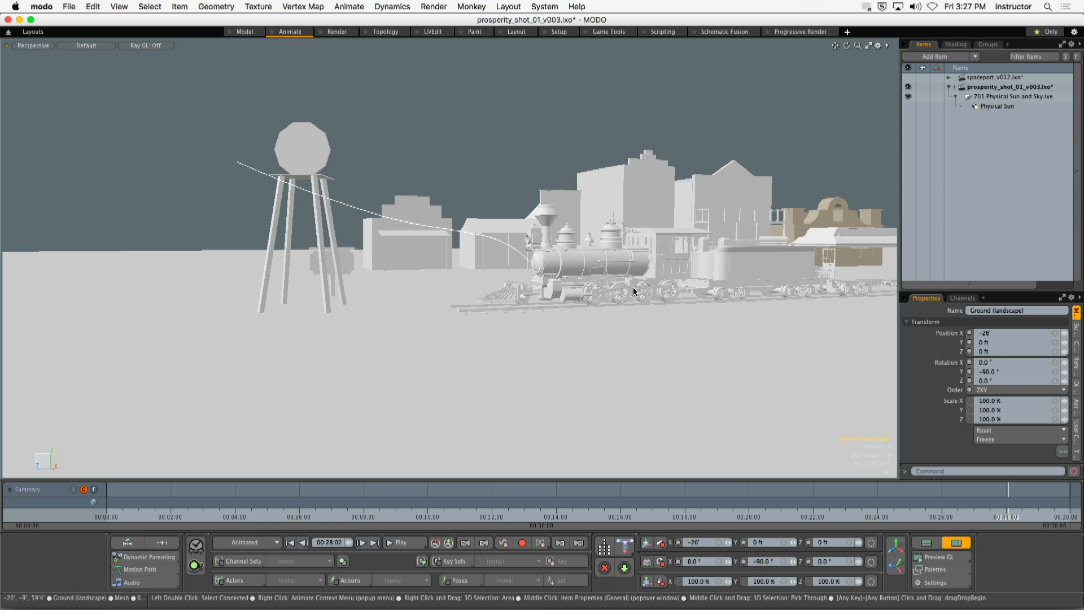
pyautogui.keyDown('alt'); pyautogui.moveTo(634, 292); pyautogui.dragTo(519, 338); pyautogui.keyUp('alt')
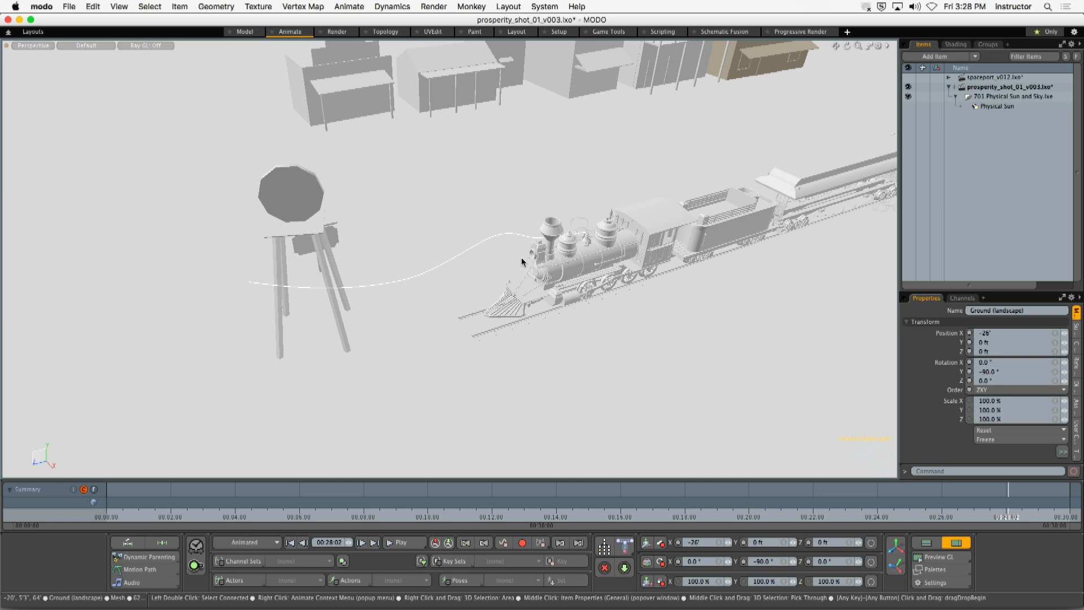
pyautogui.moveTo(522, 261)
pyautogui.keyDown('alt'); pyautogui.mouseDown()
pyautogui.moveTo(448, 234)
pyautogui.moveTo(455, 249)
pyautogui.moveTo(517, 250)
pyautogui.mouseUp(); pyautogui.keyUp('alt')
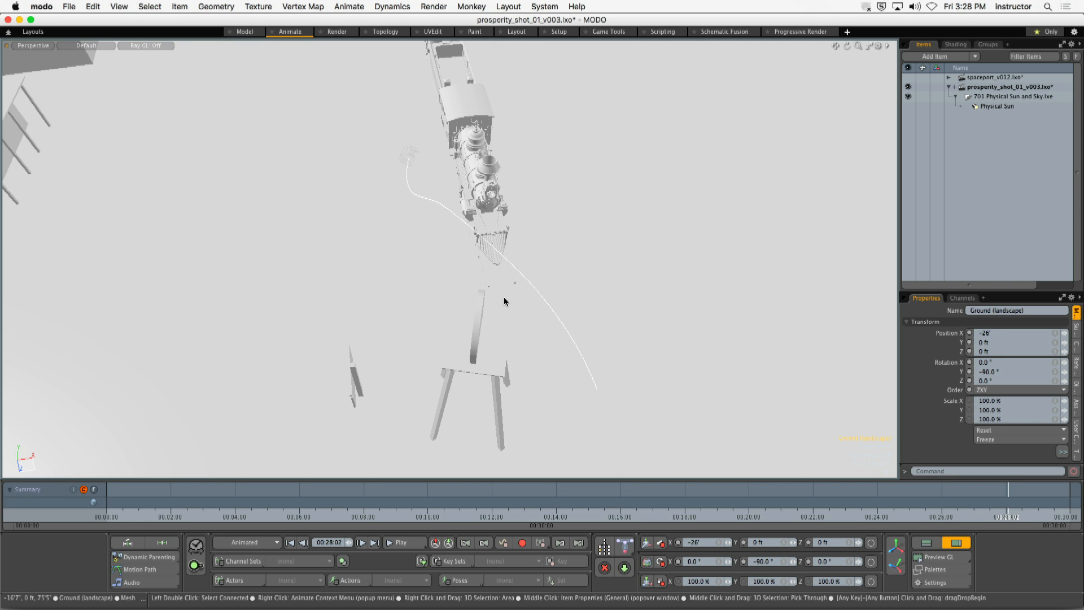
pyautogui.keyDown('alt'); pyautogui.moveTo(503, 300); pyautogui.dragTo(384, 221); pyautogui.keyUp('alt')
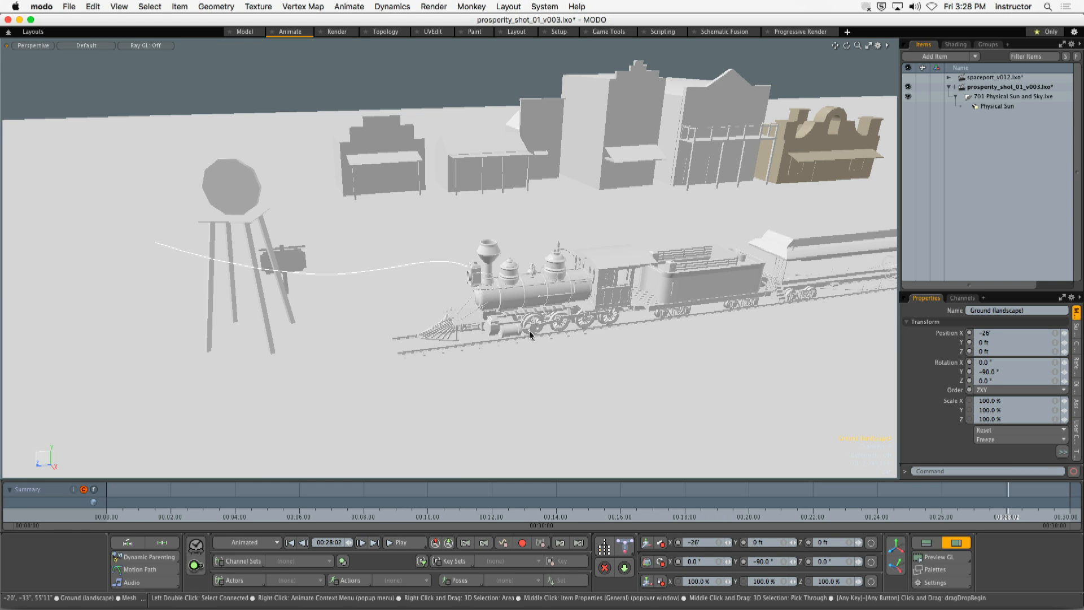
pyautogui.keyDown('alt'); pyautogui.moveTo(530, 333); pyautogui.dragTo(578, 303); pyautogui.keyUp('alt')
# - Collapse the prosperity_shot_01_v003.lxo scene, make spaceport_v012.lxo the active scene and view its launch pad
pyautogui.click(951, 89)
pyautogui.click(993, 77)
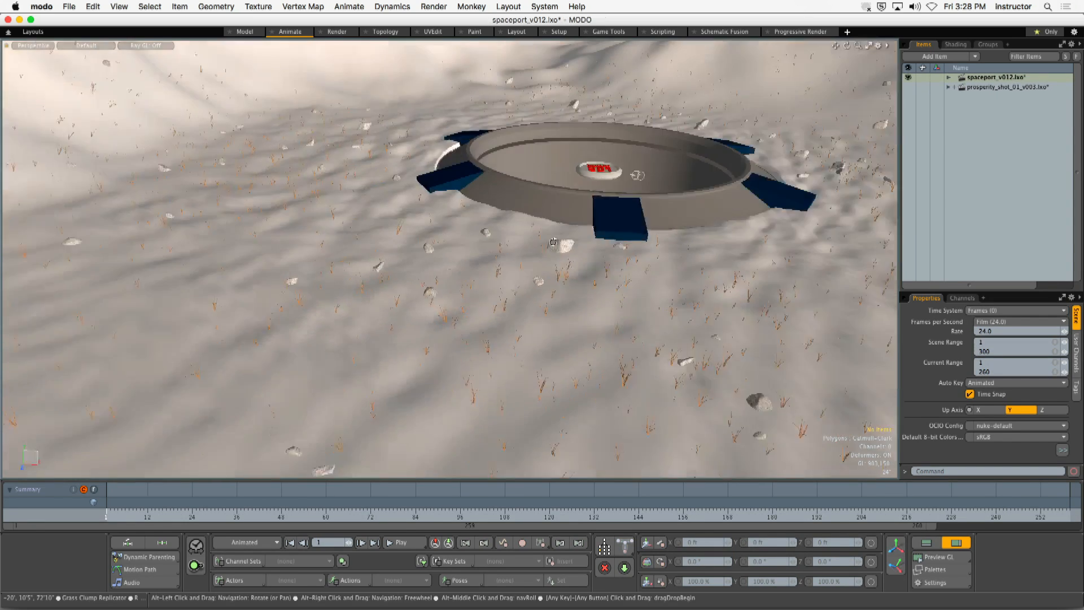
pyautogui.keyDown('alt'); pyautogui.moveTo(553, 242); pyautogui.dragTo(587, 268); pyautogui.keyUp('alt')
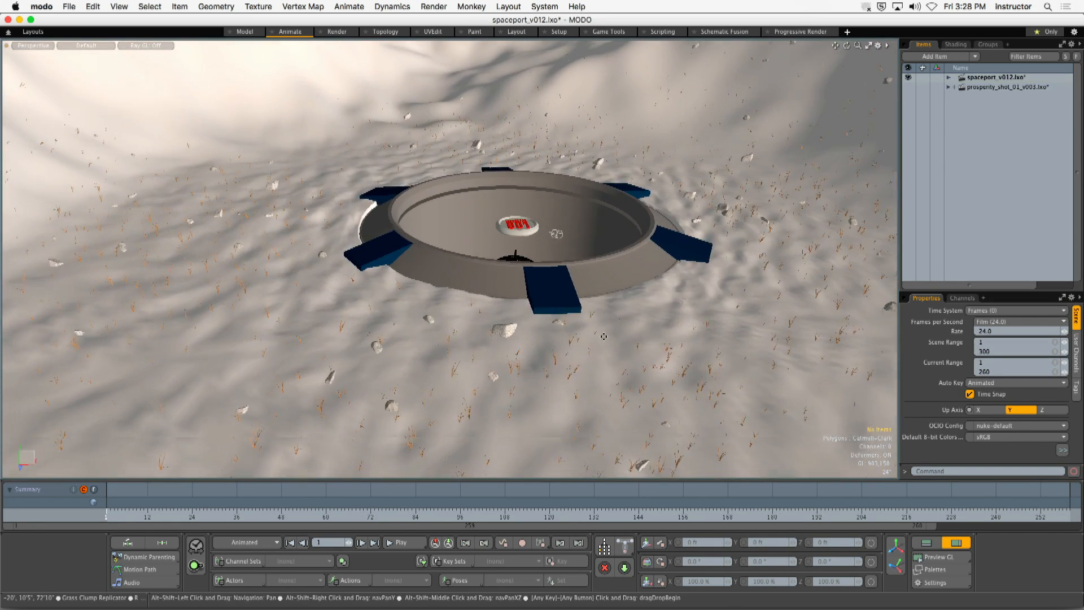
pyautogui.scroll(-3, 587, 269)
pyautogui.keyDown('alt'); pyautogui.moveTo(678, 270); pyautogui.dragTo(423, 443); pyautogui.keyUp('alt')
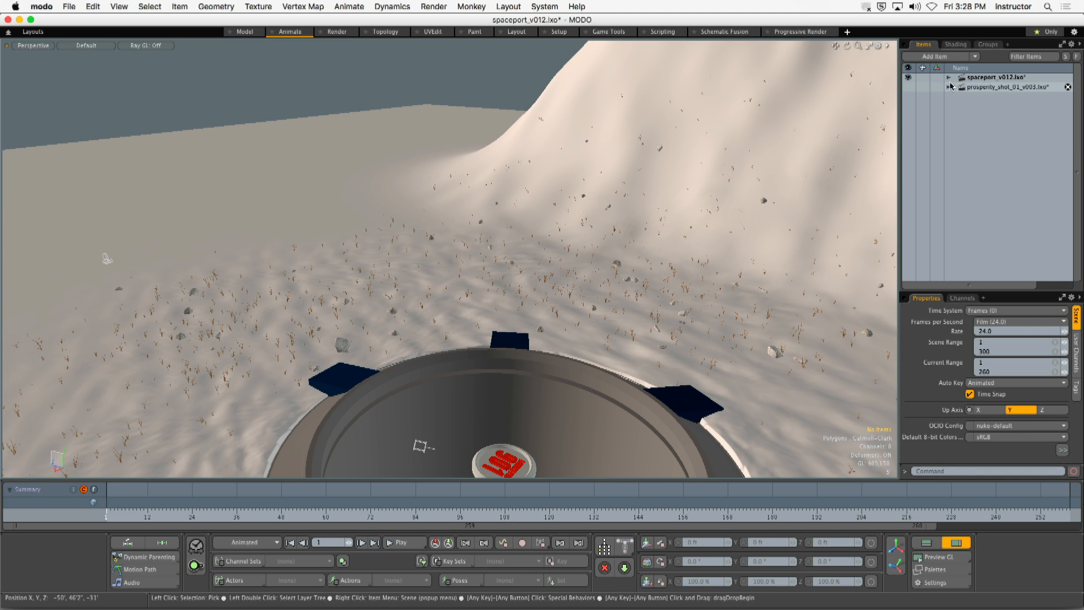
# - Expand the spaceport_v012.lxo scene and set the item list filter to show every type except texture locators
pyautogui.click(949, 78)
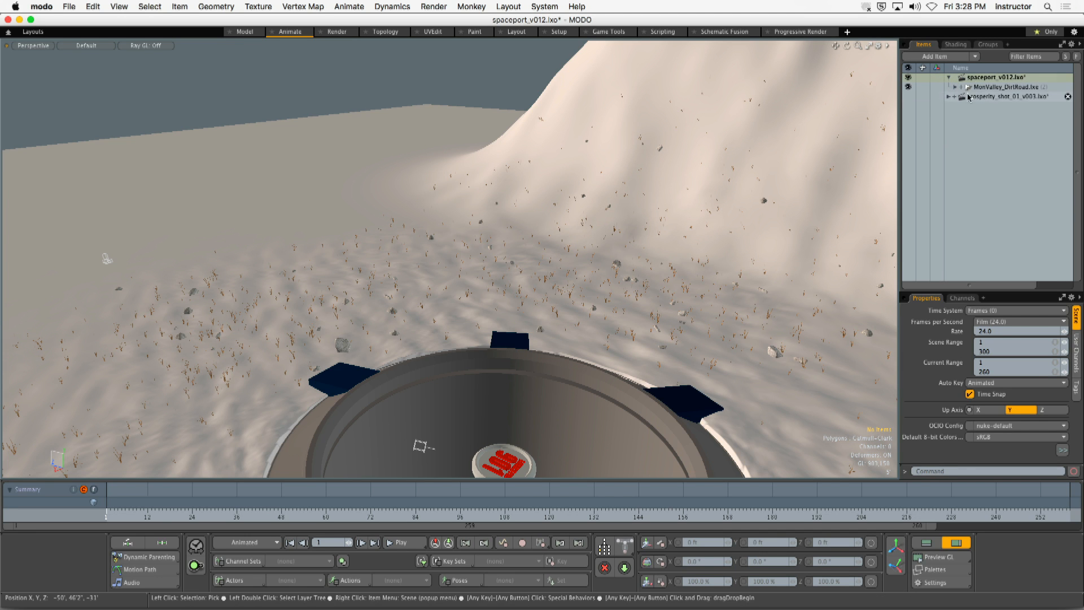
pyautogui.click(977, 58)
pyautogui.click(1031, 60)
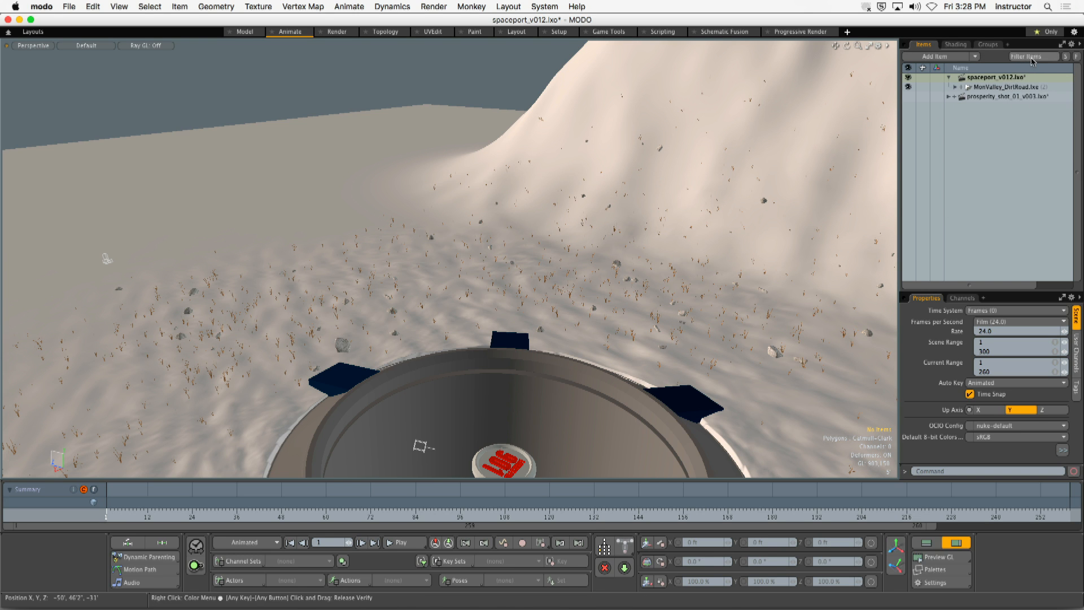
pyautogui.click(1031, 59)
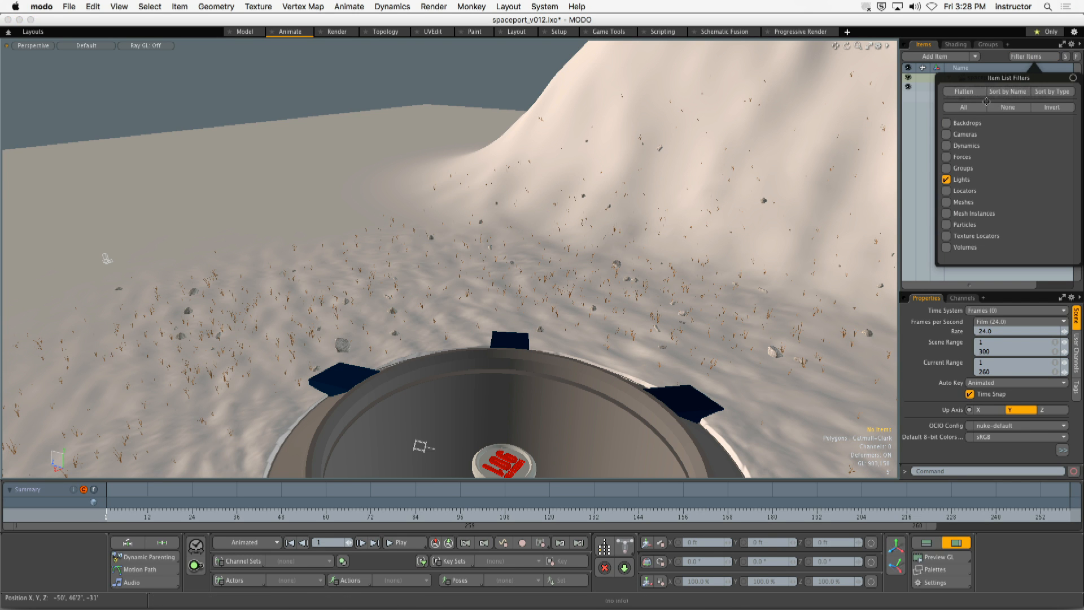
pyautogui.click(1008, 107)
pyautogui.click(963, 107)
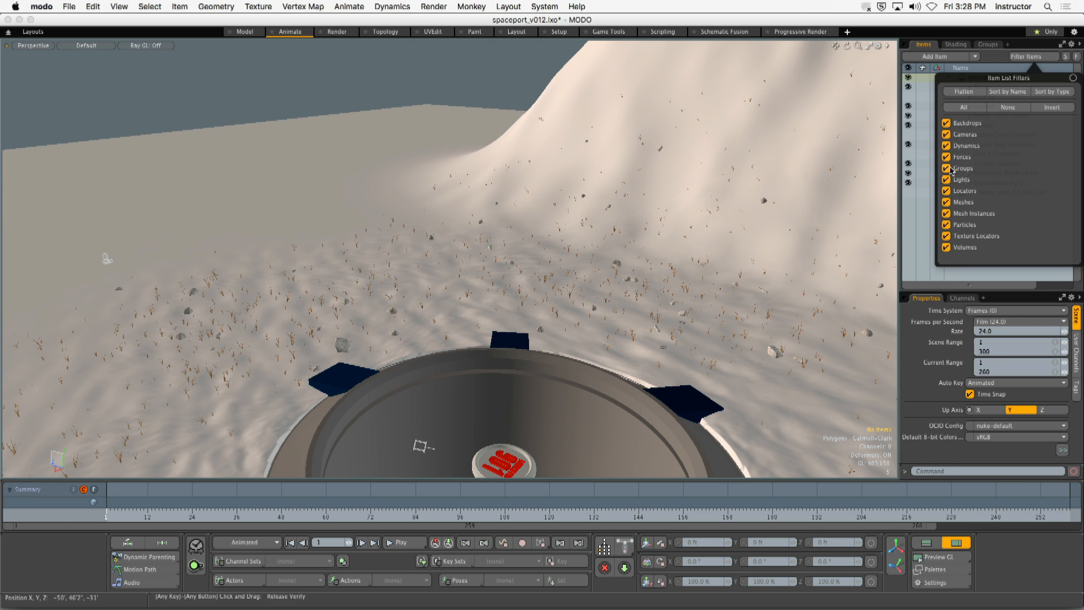
pyautogui.click(946, 236)
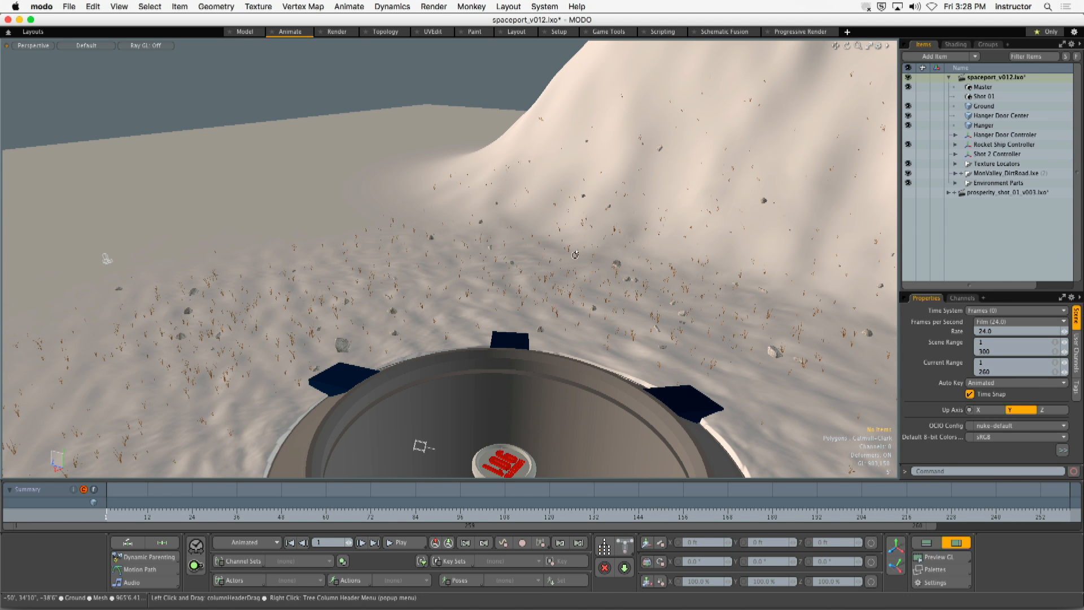
# - Make the Hanger Door Controller visible and view the launch pad with its doors
pyautogui.keyDown('alt'); pyautogui.keyDown('shift'); pyautogui.moveTo(574, 254); pyautogui.dragTo(720, 205); pyautogui.keyUp('shift'); pyautogui.keyUp('alt')
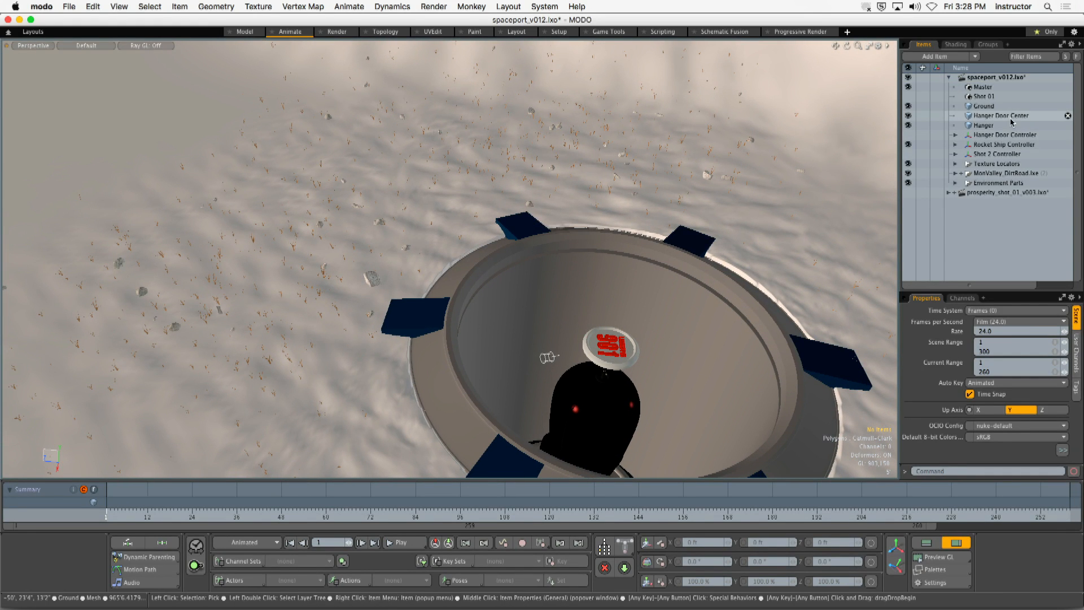
pyautogui.click(908, 135)
pyautogui.keyDown('alt'); pyautogui.moveTo(474, 361); pyautogui.dragTo(552, 323); pyautogui.keyUp('alt')
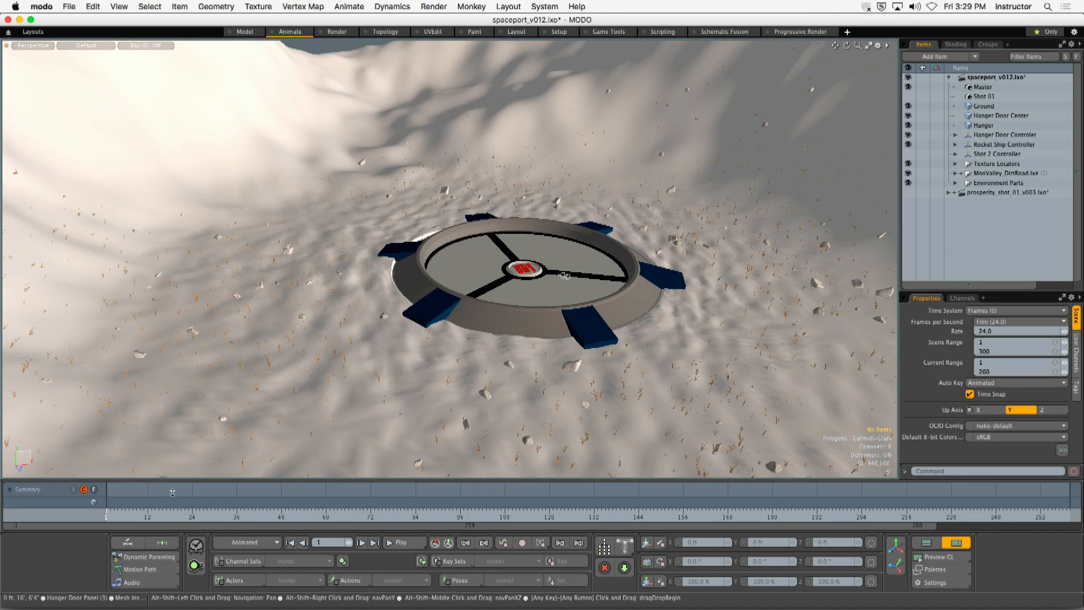
# - Select the Render item in the shader tree and enlarge its properties to show all the frame settings
pyautogui.click(959, 46)
pyautogui.click(952, 91)
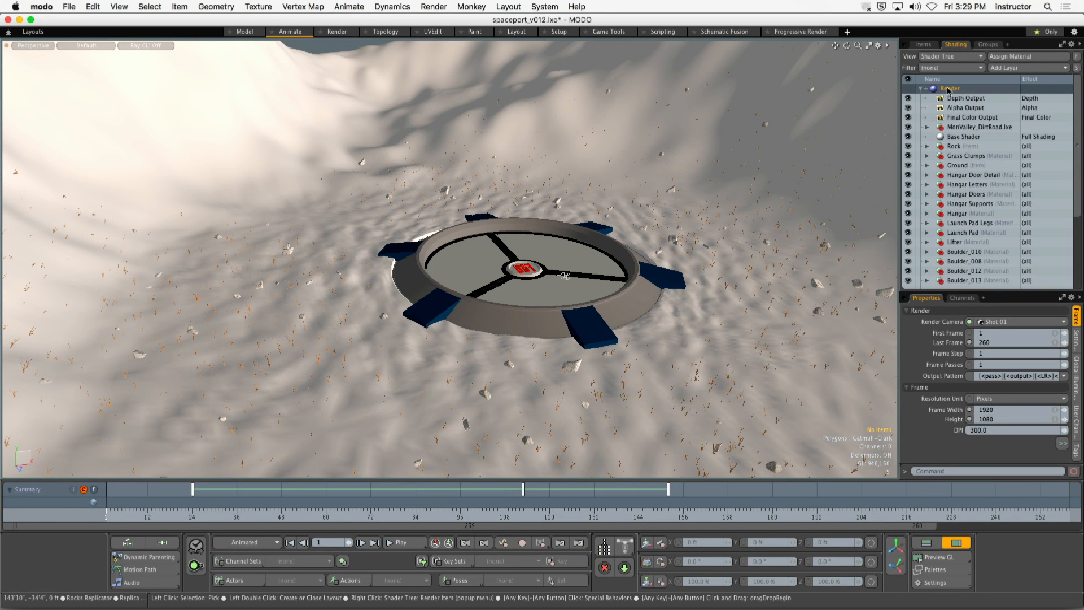
pyautogui.moveTo(991, 303); pyautogui.dragTo(991, 141)
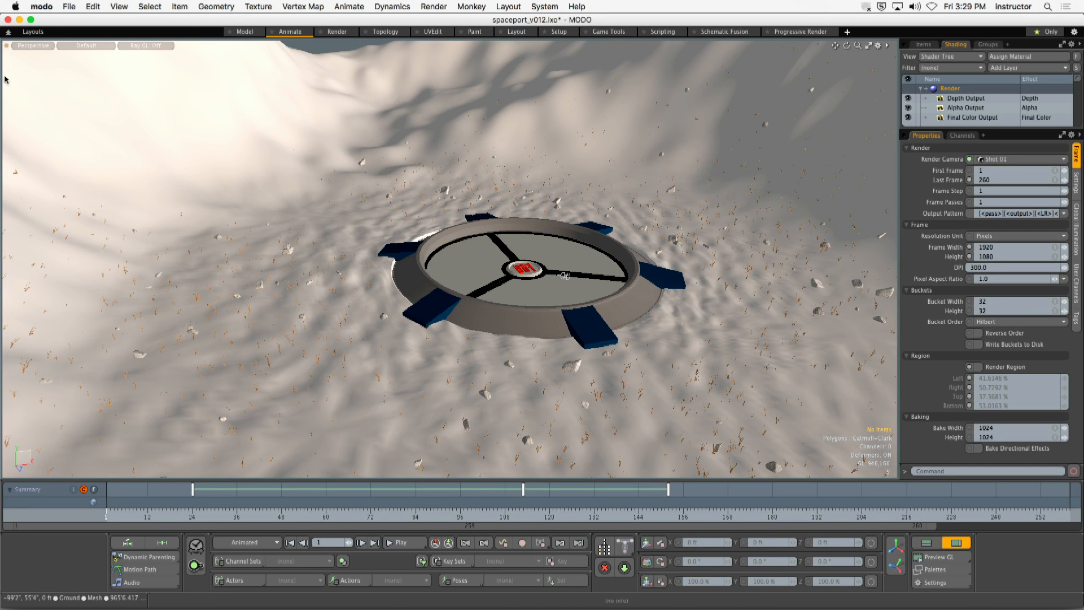
# - Look through the Shot 01 camera
pyautogui.click(33, 45)
pyautogui.moveTo(36, 61)
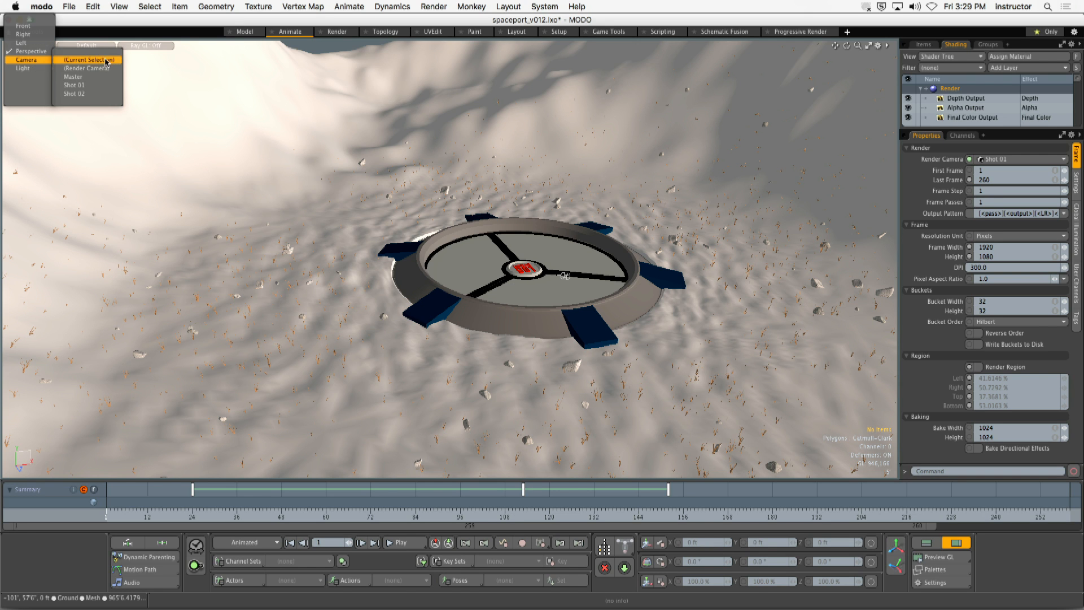
pyautogui.click(74, 85)
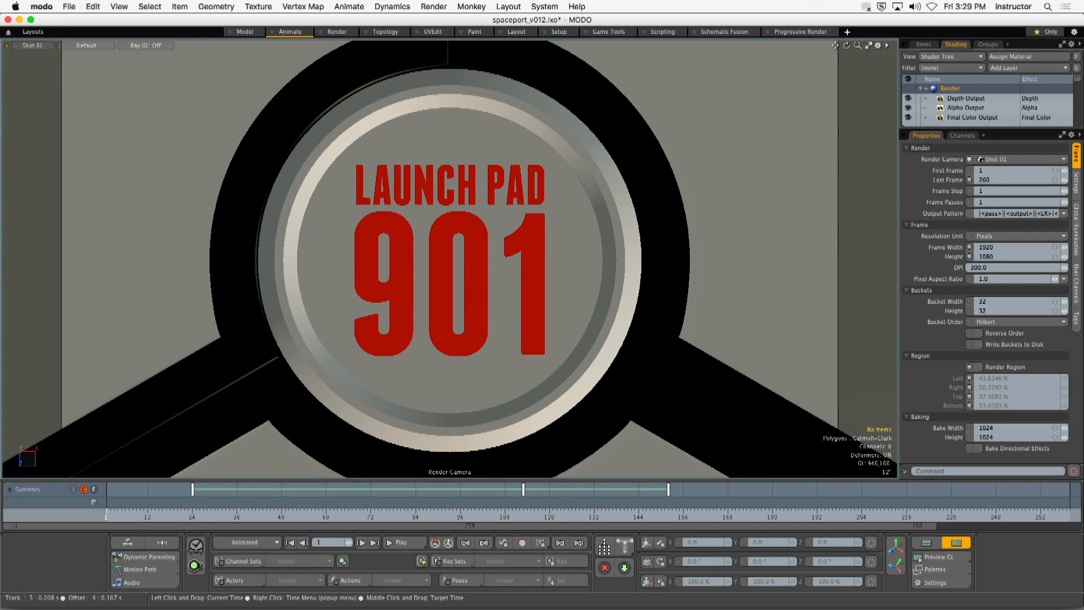
# - Scrub the Shot 01 animation to frame 32 and select the last keyframe on the timeline
pyautogui.moveTo(126, 525); pyautogui.dragTo(222, 517)
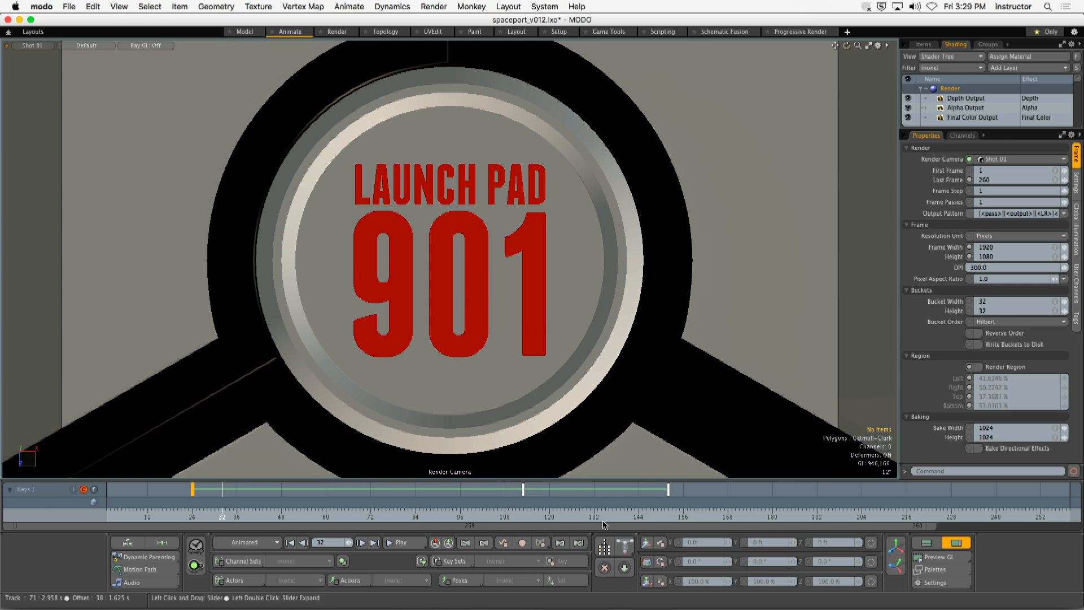
pyautogui.click(523, 488)
pyautogui.click(669, 490)
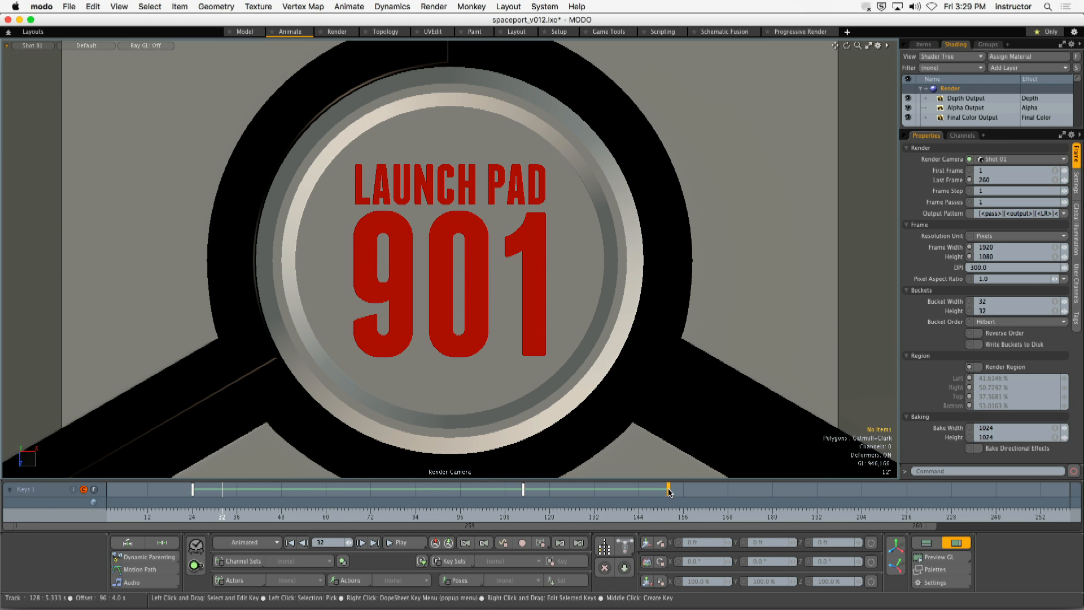
# - Play the animation from frame 1, scrub back to review the opening shot, and go to frame 162
pyautogui.moveTo(221, 516); pyautogui.dragTo(106, 516)
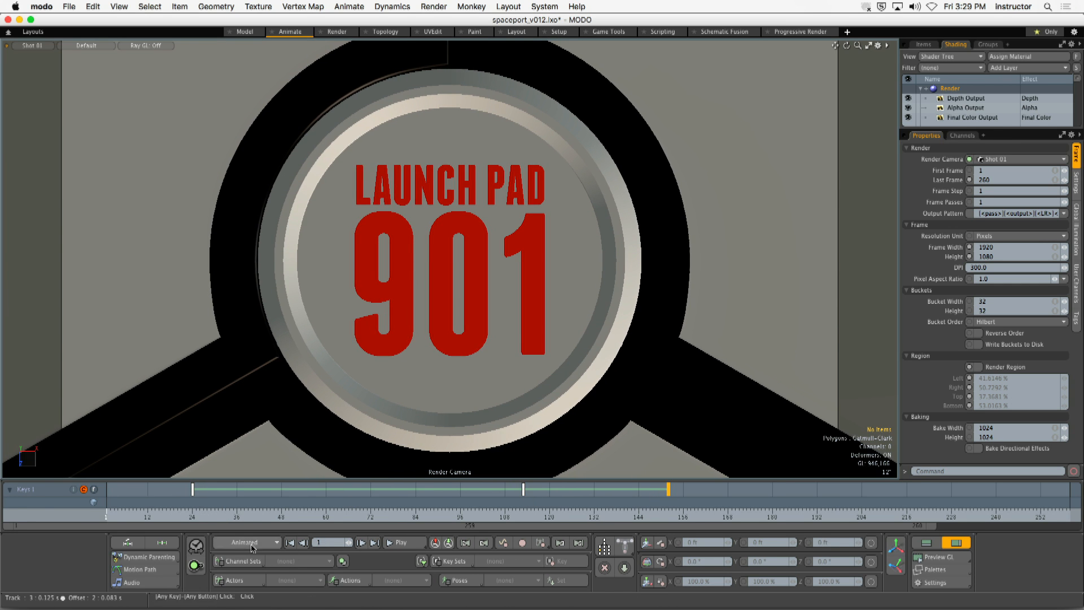
pyautogui.click(397, 543)
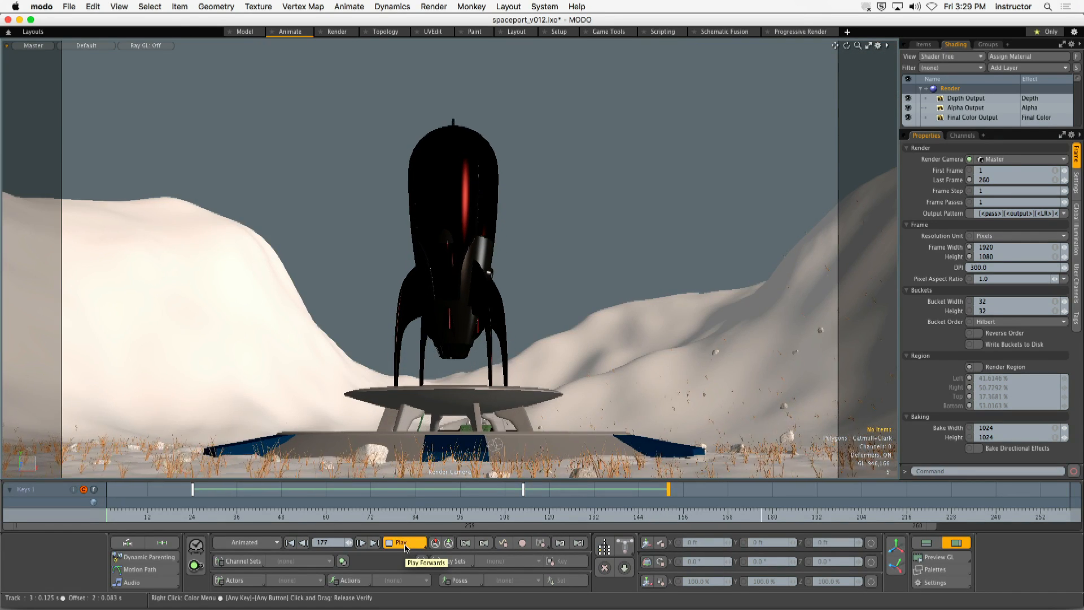
pyautogui.click(404, 543)
pyautogui.moveTo(500, 522); pyautogui.dragTo(372, 524)
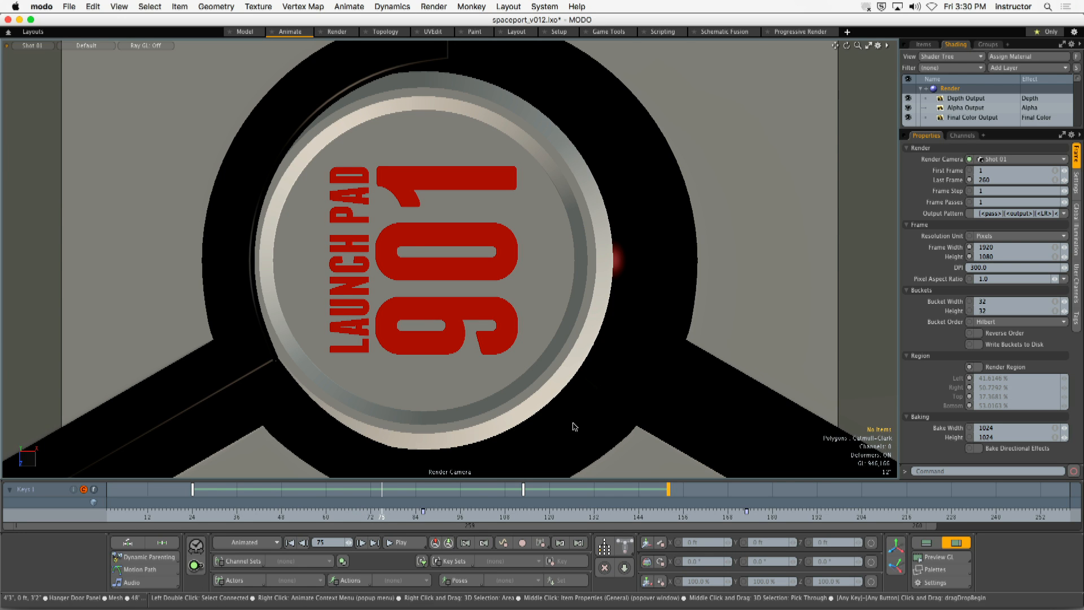
pyautogui.click(706, 516)
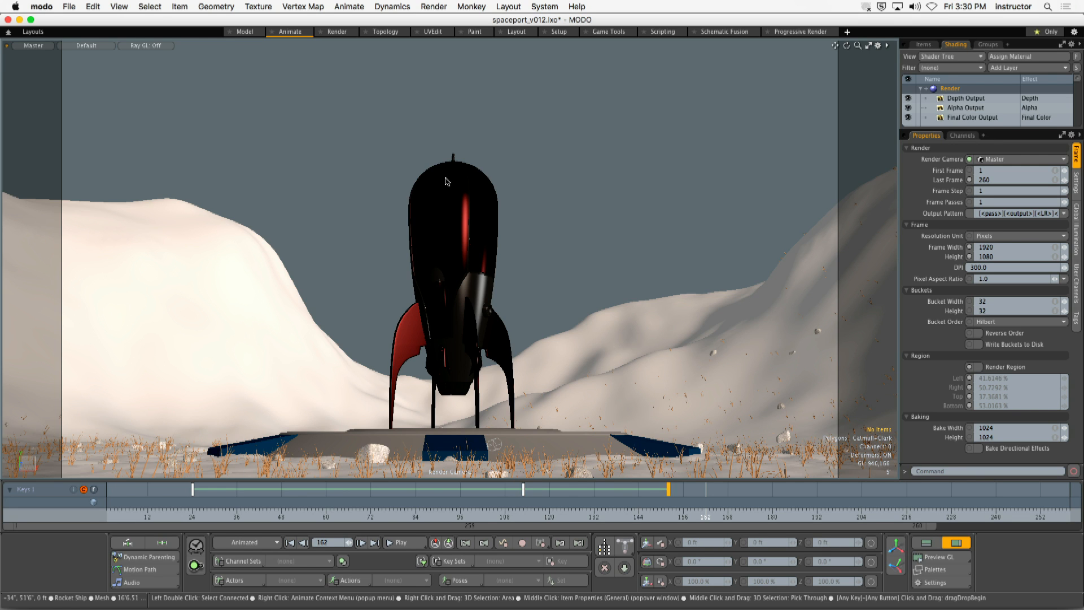
# - Set the viewport's GL Background to Environment in the 3D viewport properties
pyautogui.press('o')
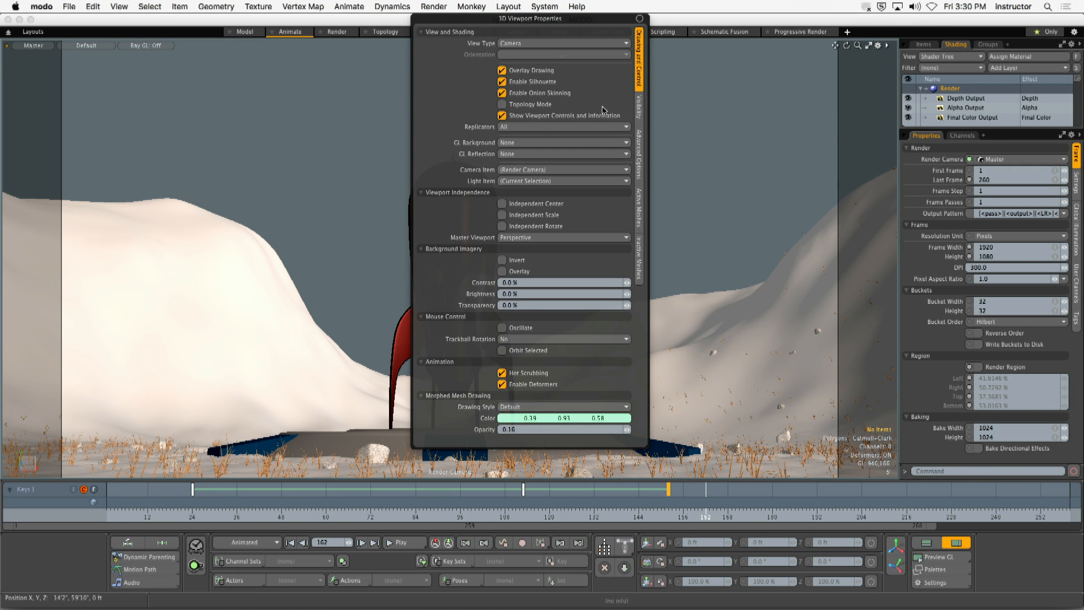
pyautogui.click(639, 108)
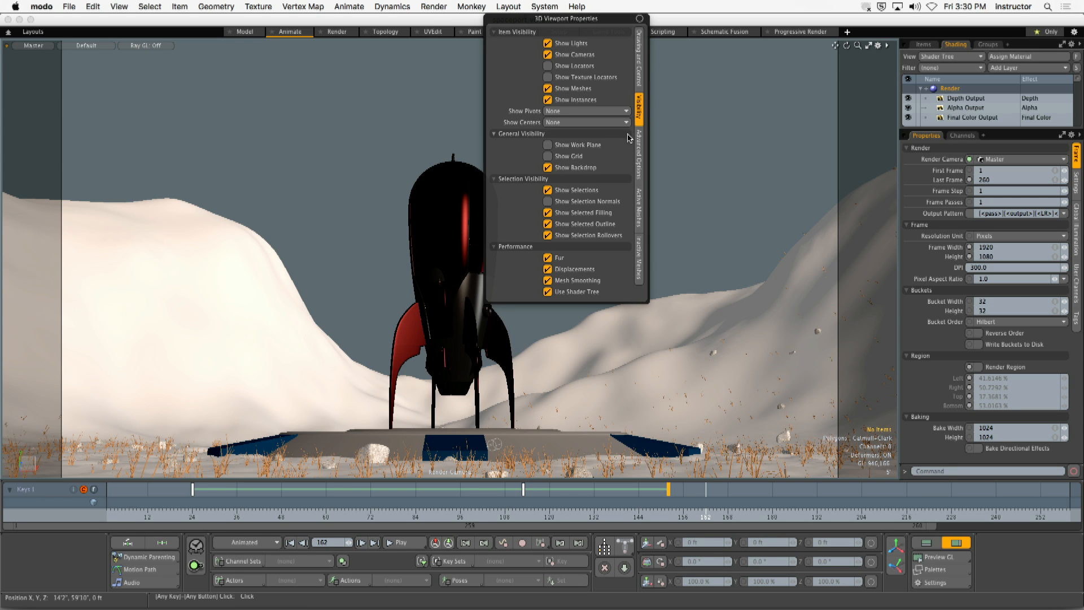
pyautogui.click(640, 62)
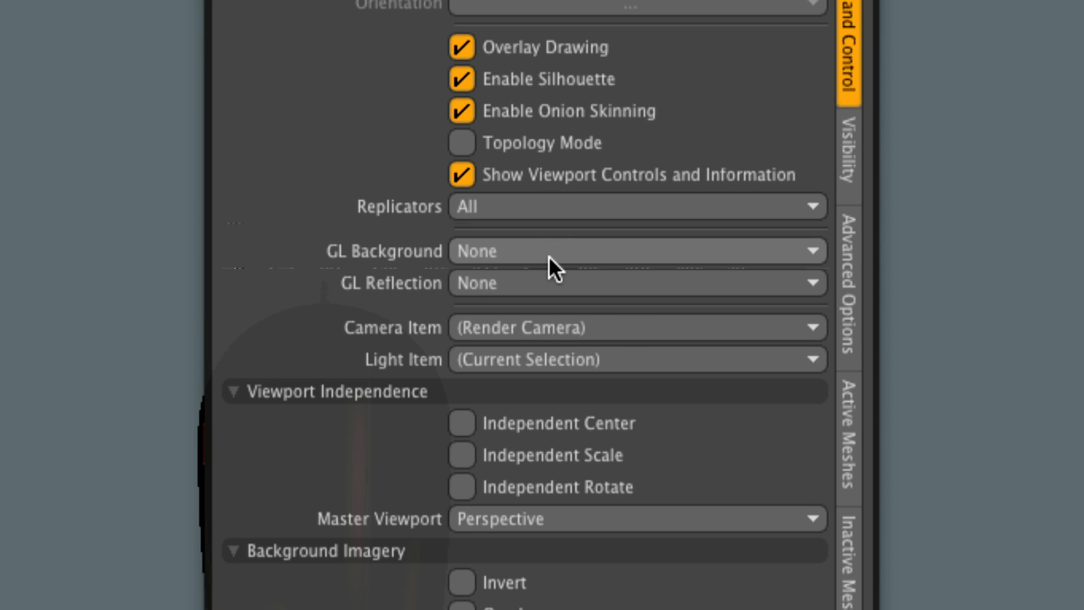
pyautogui.click(543, 253)
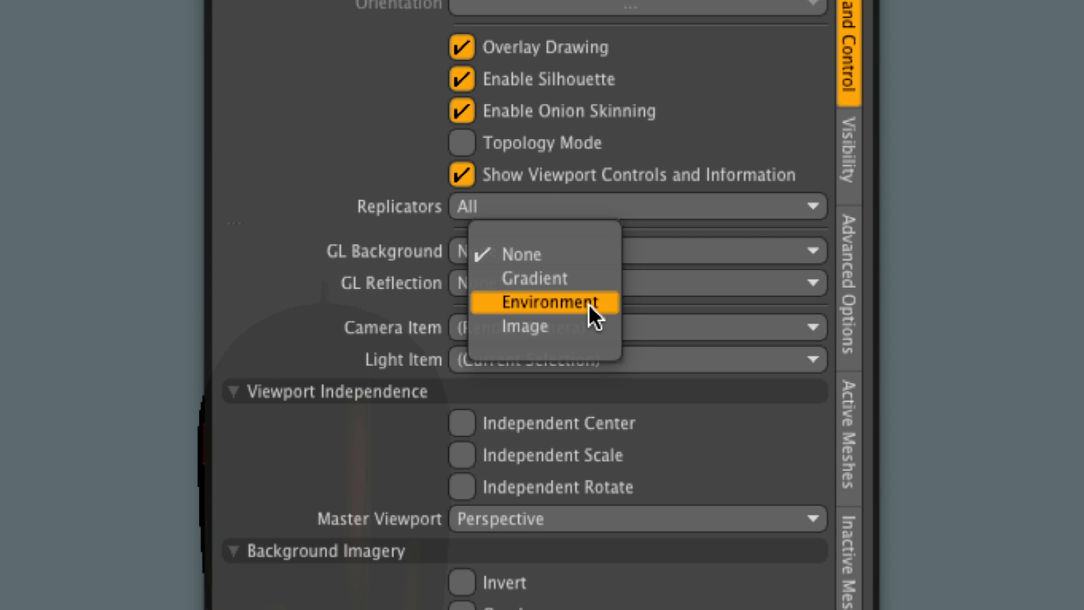
pyautogui.press('Escape')
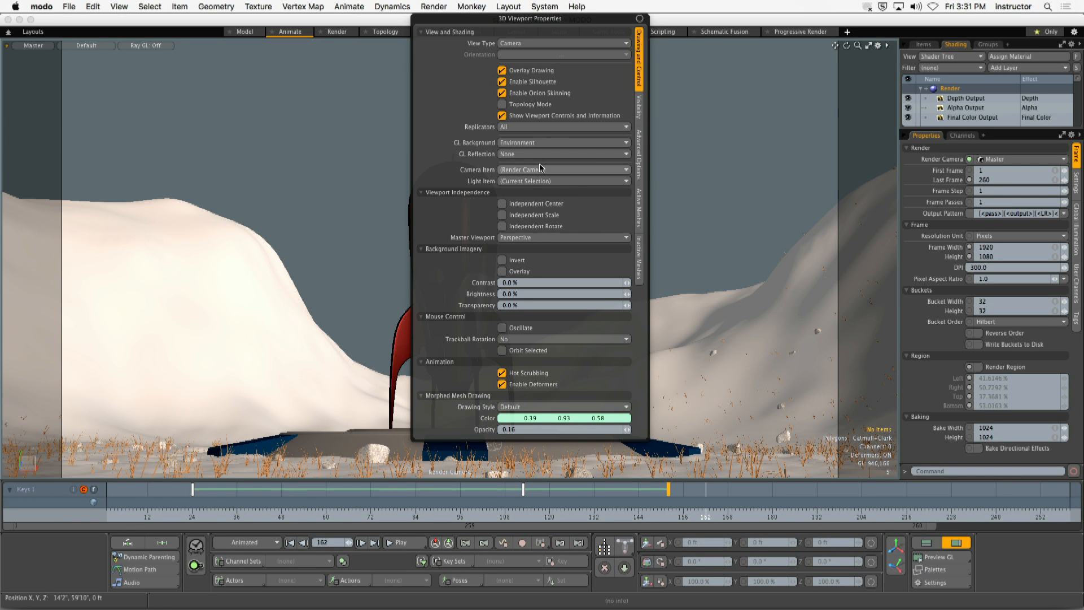
pyautogui.click(251, 207)
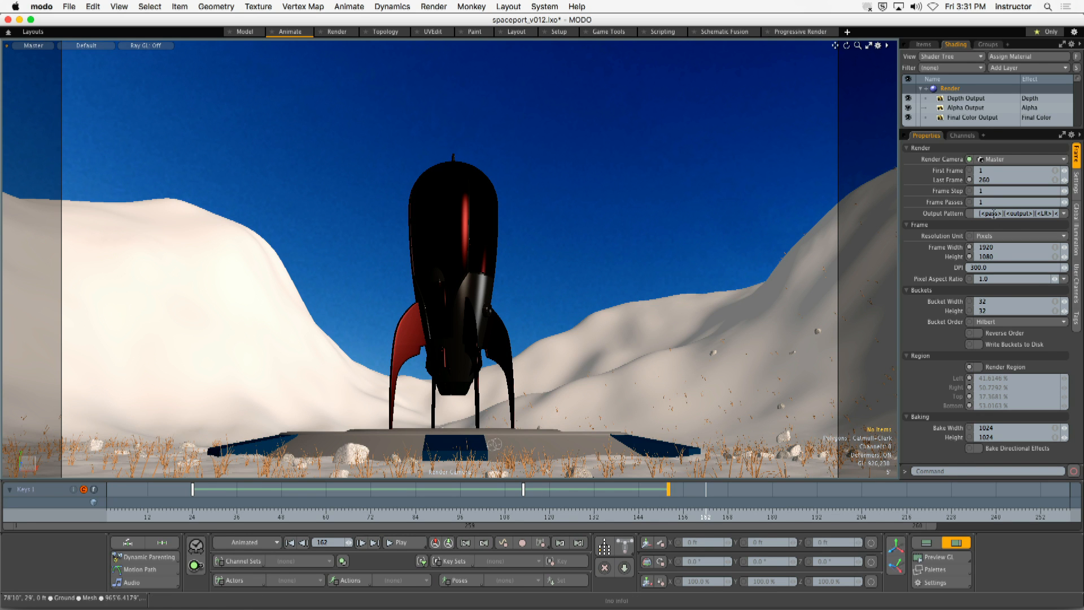
# - Enlarge the shader tree and expand the Environments group to inspect the image inside Env_Background
pyautogui.moveTo(982, 130); pyautogui.dragTo(983, 277)
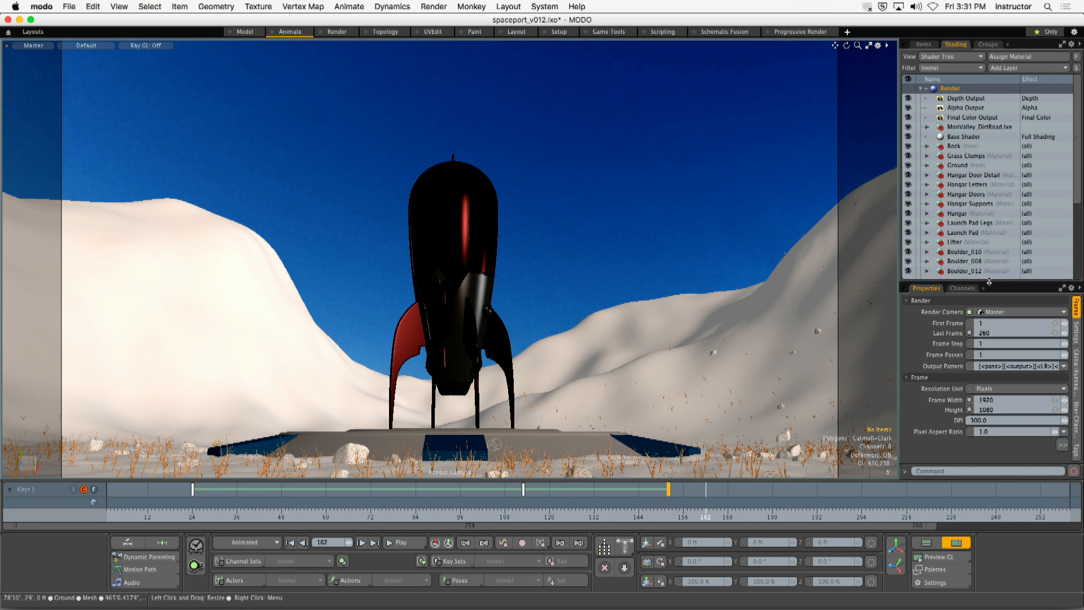
pyautogui.scroll(-5, 966, 256)
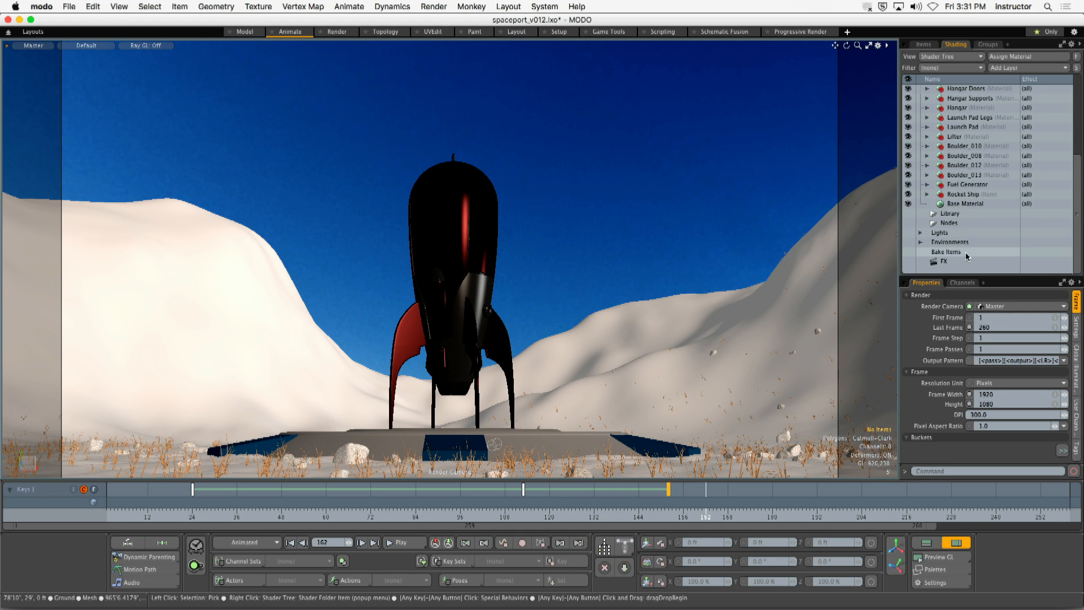
pyautogui.click(920, 241)
pyautogui.click(927, 253)
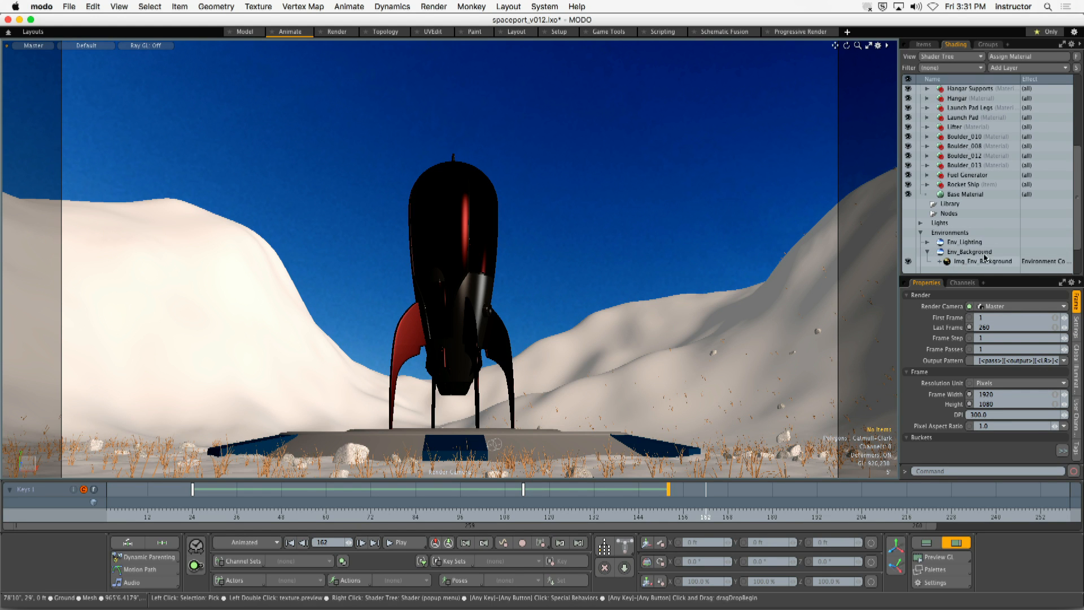
pyautogui.scroll(-3, 954, 245)
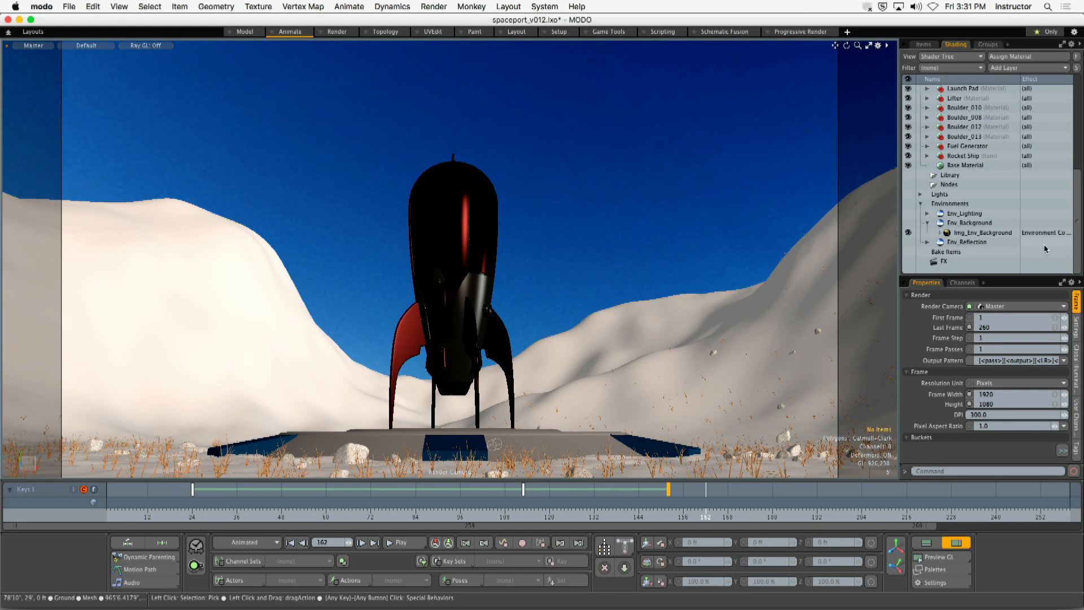
pyautogui.click(926, 223)
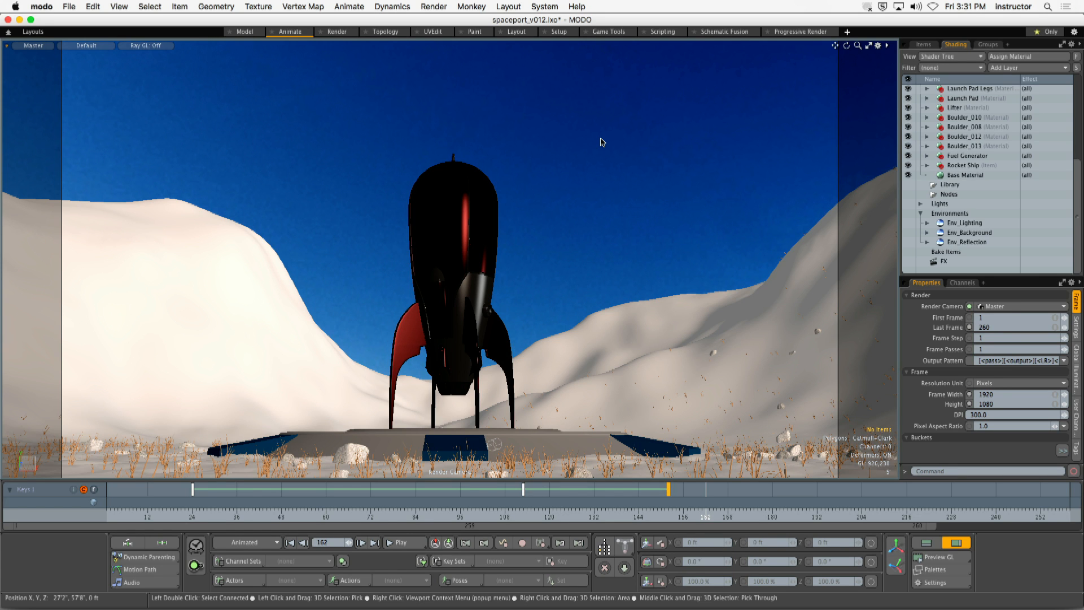
# - Set the viewport's GL Reflection to Same as GL Background
pyautogui.press('o')
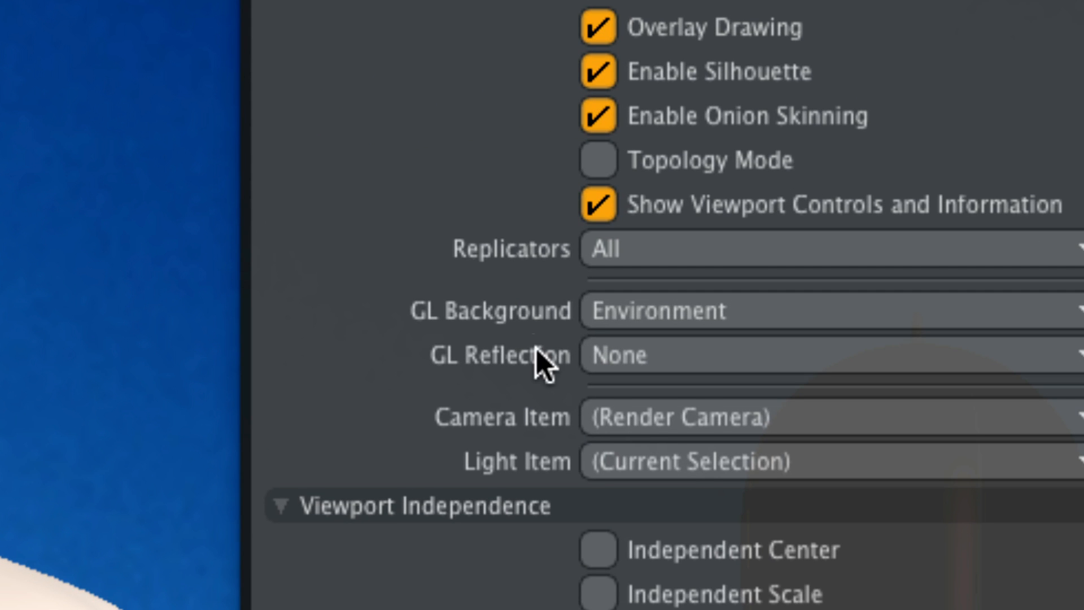
pyautogui.click(612, 364)
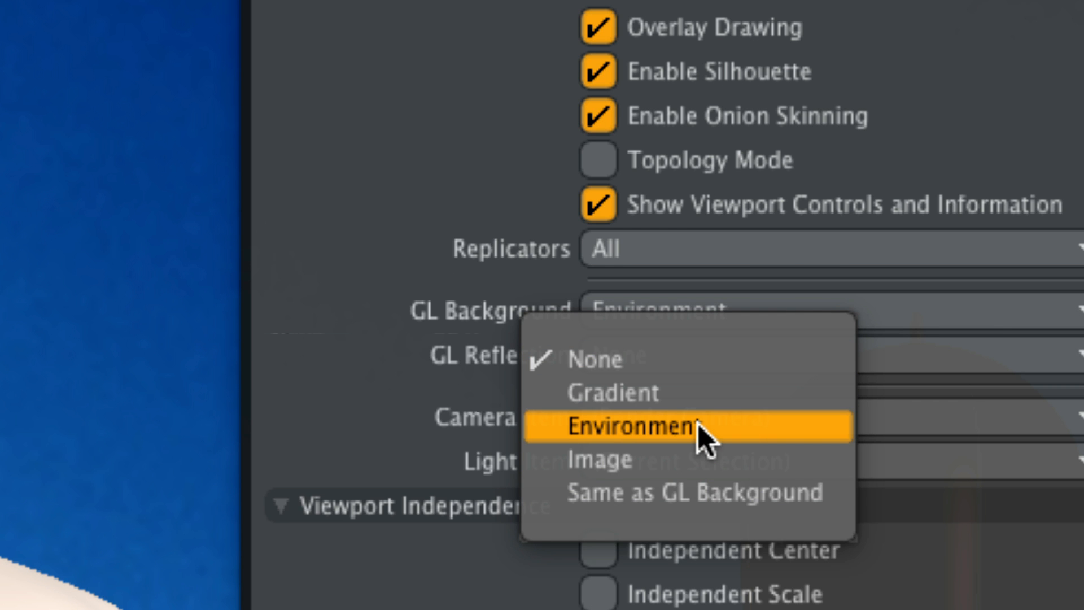
pyautogui.click(661, 495)
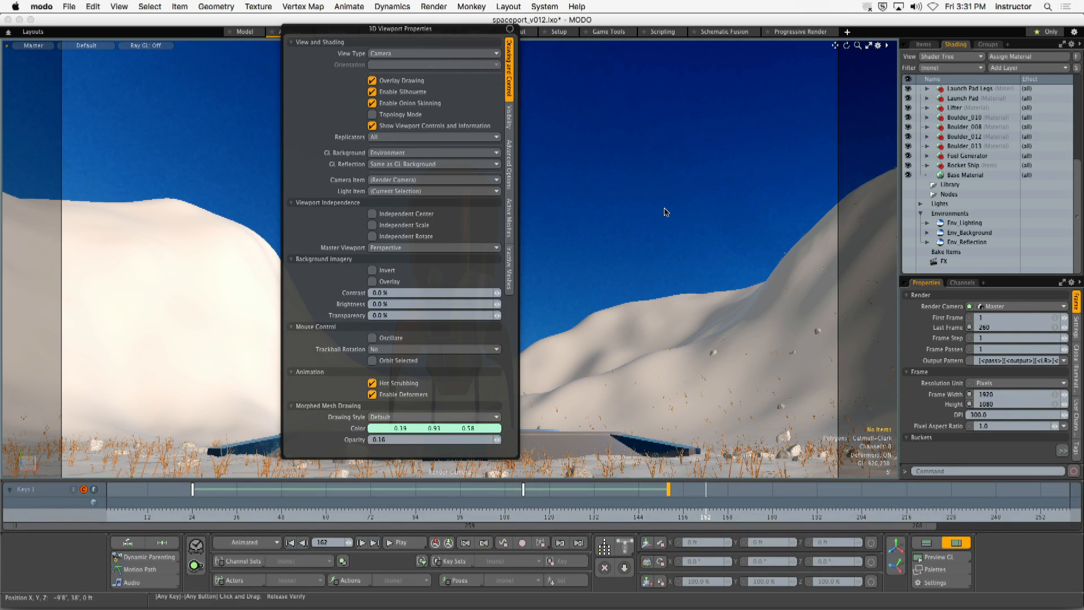
pyautogui.click(905, 286)
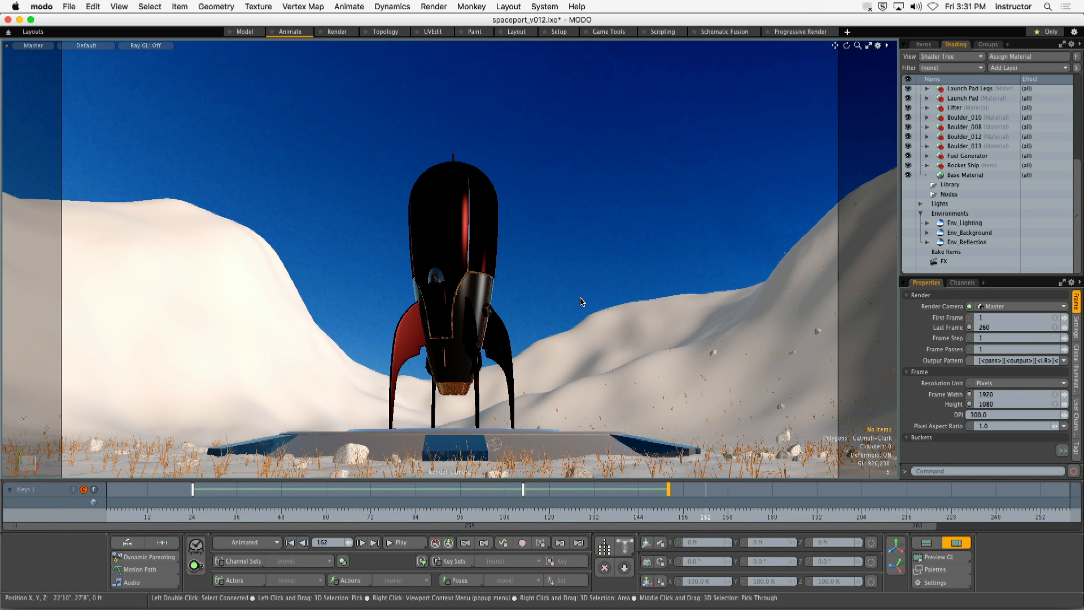
# - Play the animation from frame 1 with the environment reflections shown, stopping at frame 200
pyautogui.click(107, 517)
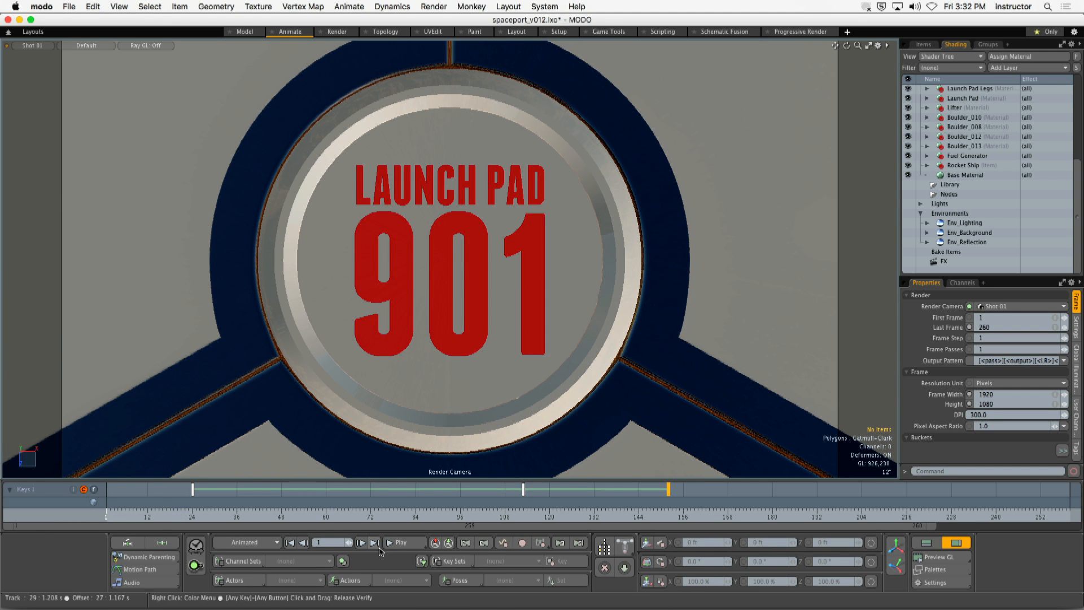
pyautogui.click(398, 545)
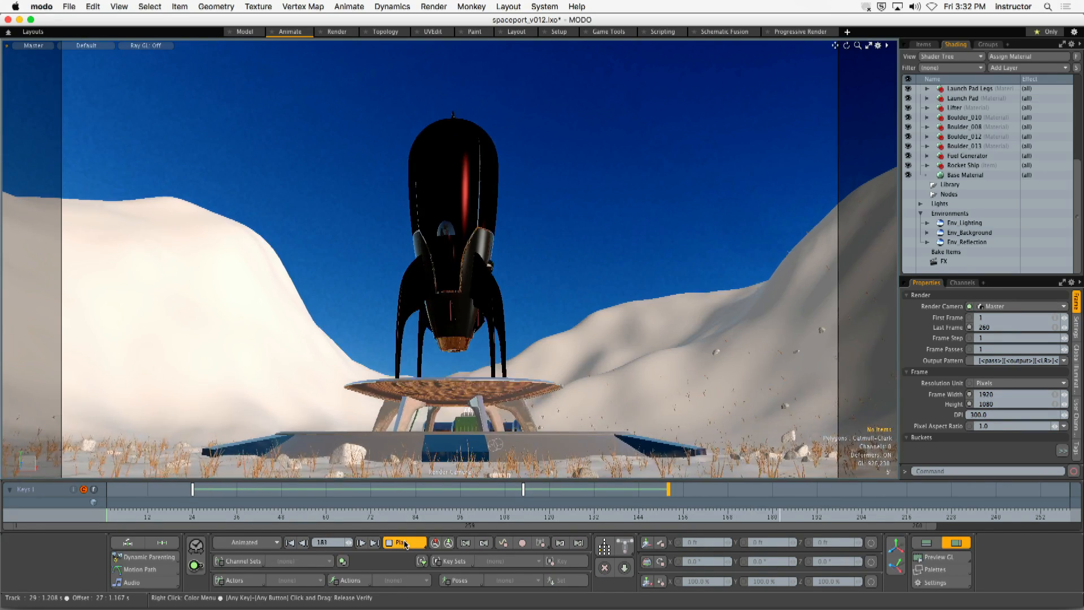
pyautogui.click(405, 542)
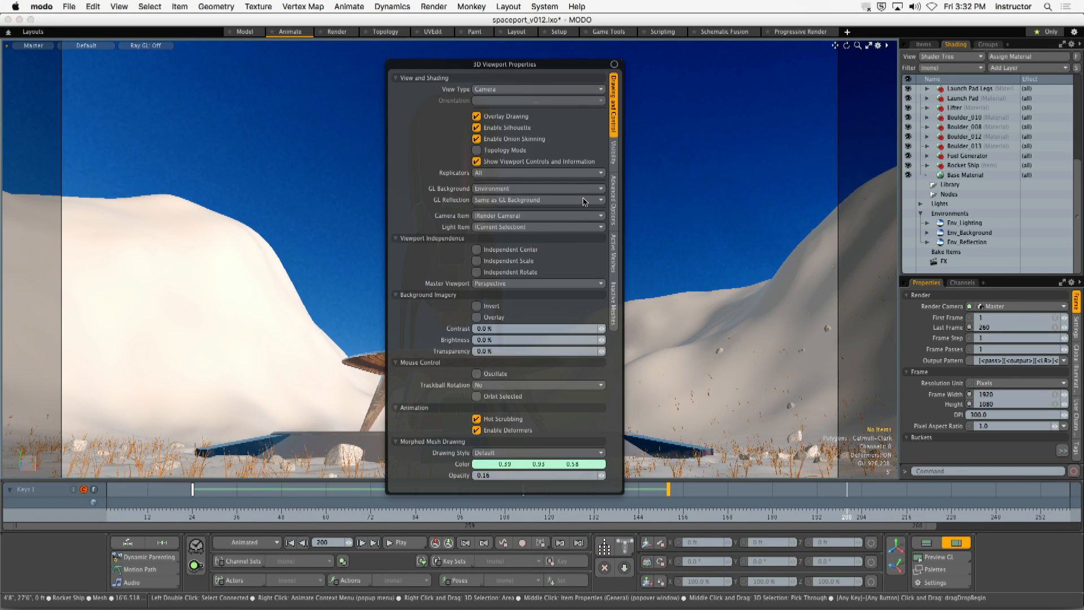
# - Set the viewport's GL Reflection to None and scrub the animation to frame 190
pyautogui.press('o')
pyautogui.click(522, 201)
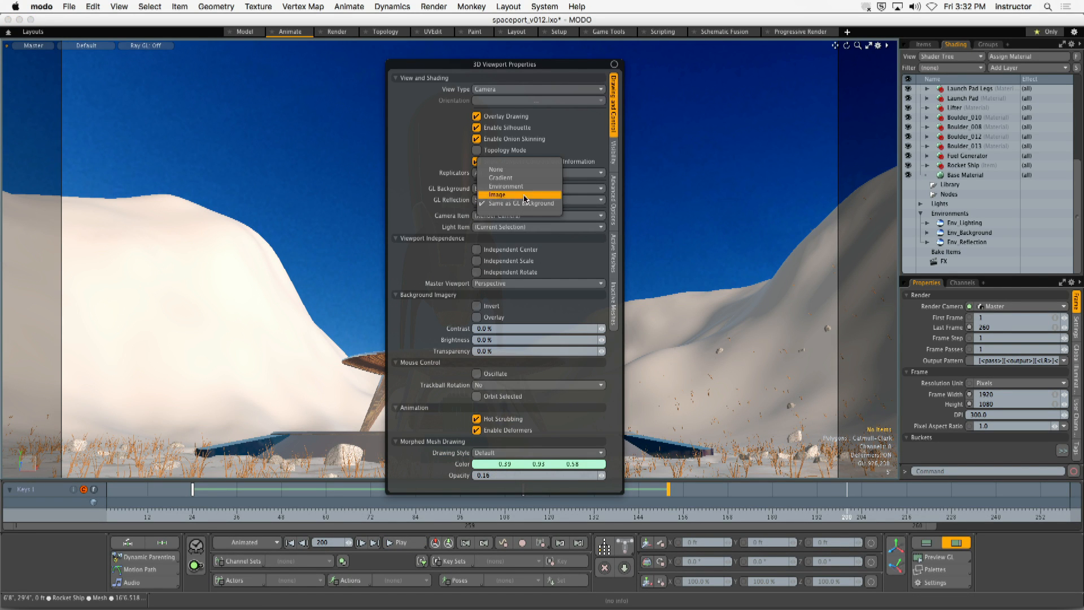
pyautogui.click(522, 169)
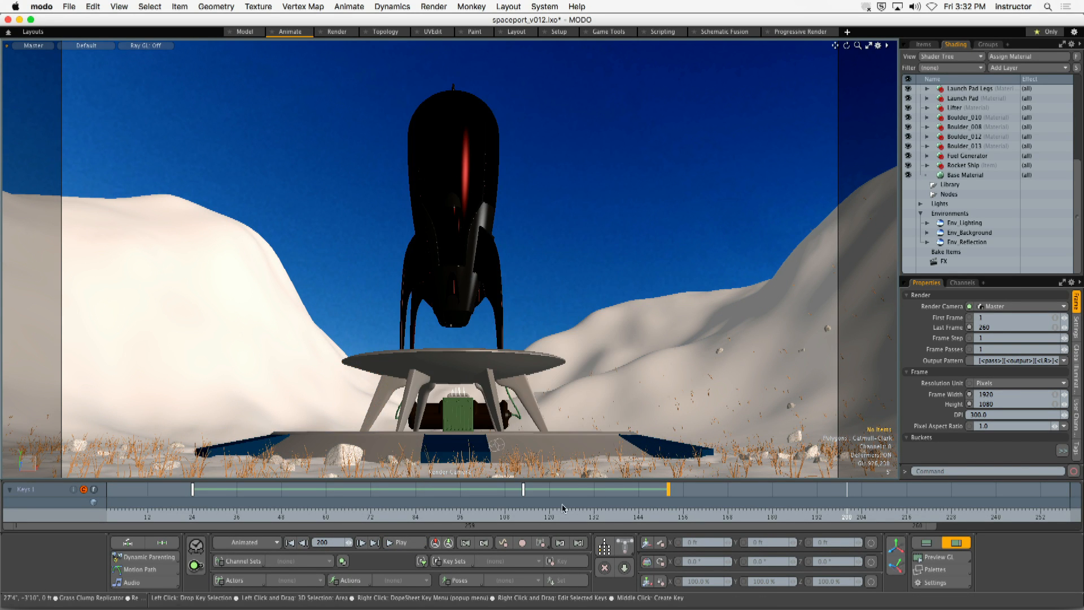
pyautogui.moveTo(556, 508); pyautogui.dragTo(809, 508)
# - Switch the display of locators and texture locators on and off again in the viewport's visibility settings
pyautogui.press('o')
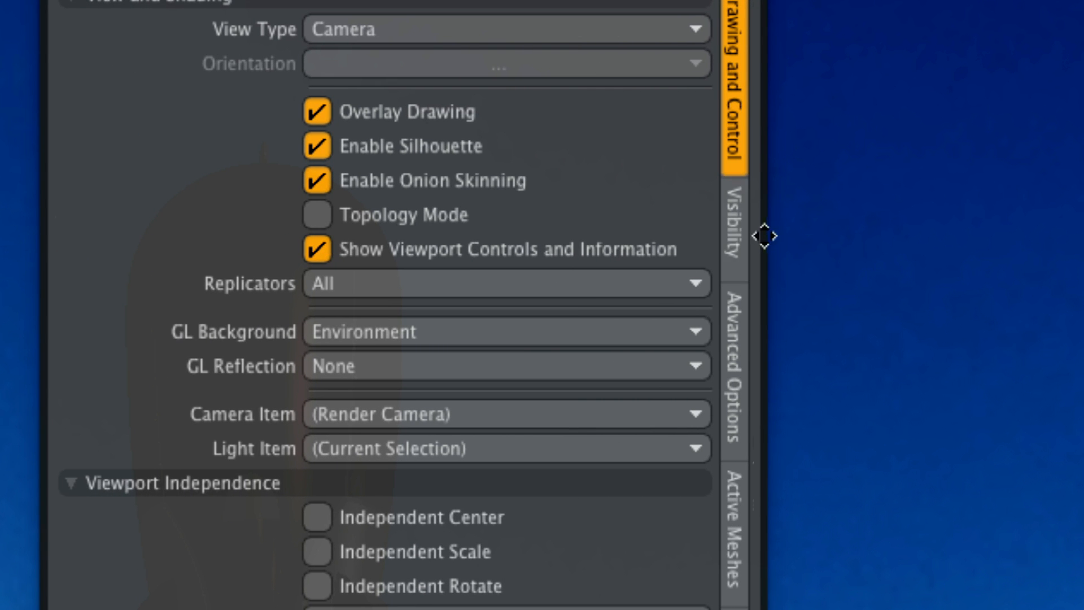
pyautogui.click(732, 236)
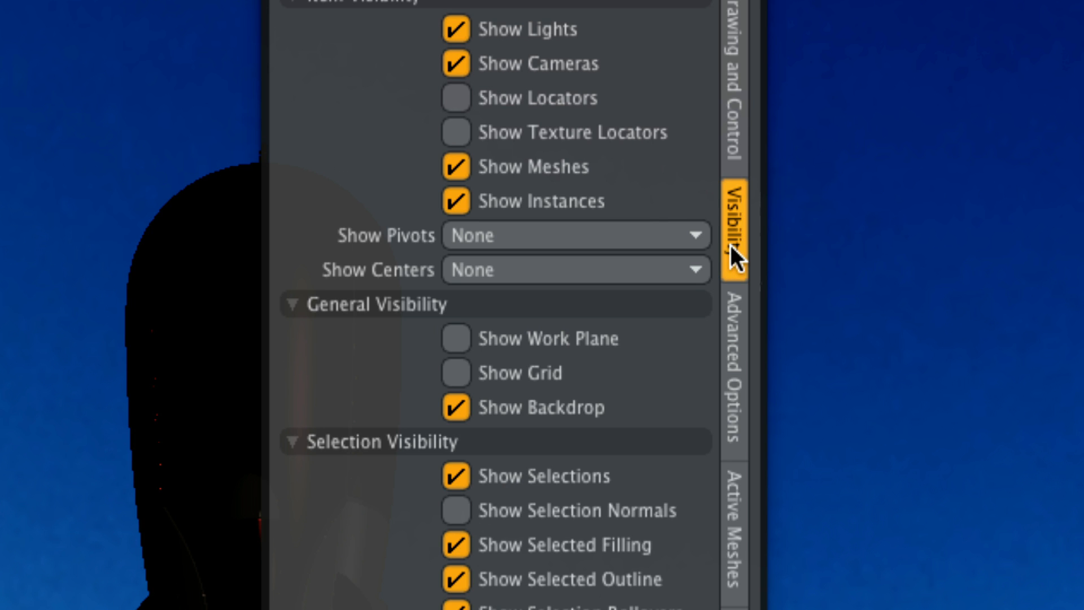
pyautogui.click(529, 100)
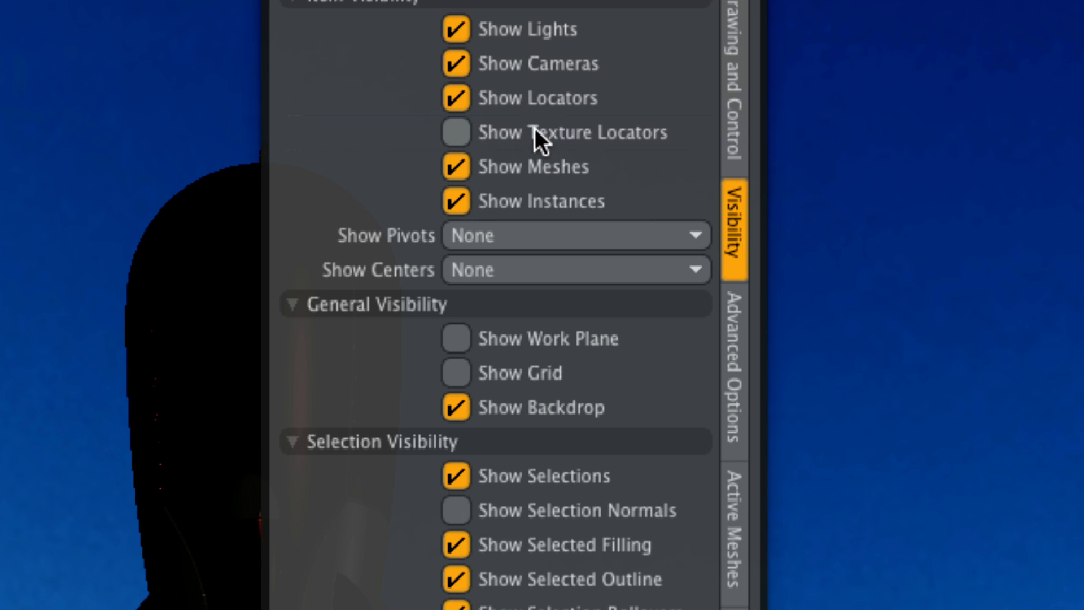
pyautogui.click(525, 136)
pyautogui.click(529, 135)
pyautogui.click(529, 101)
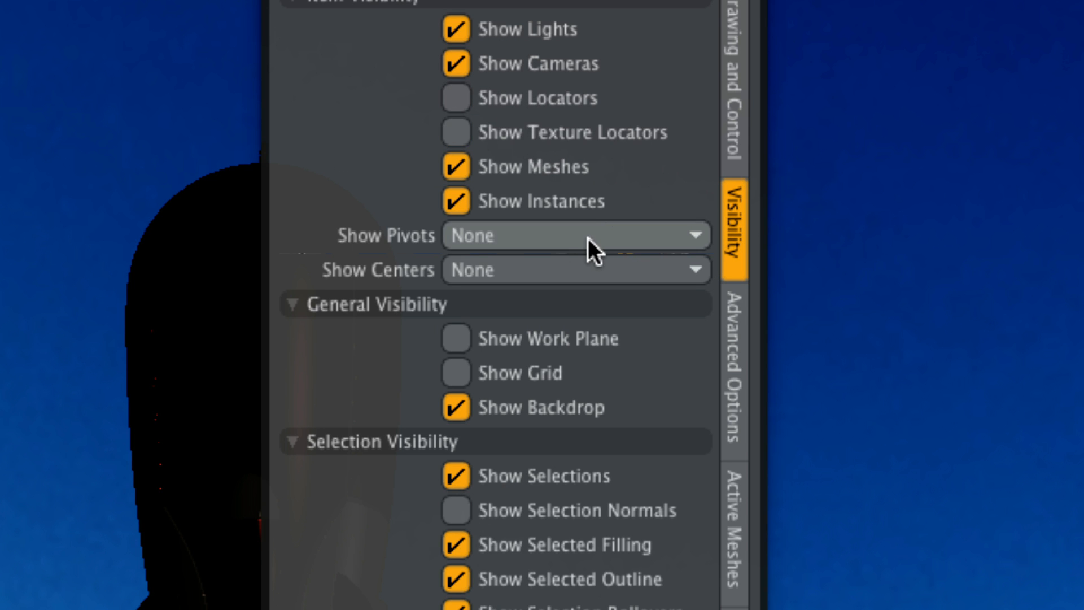
# - Review the wireframe overlay options for the active meshes in the viewport properties
pyautogui.click(733, 493)
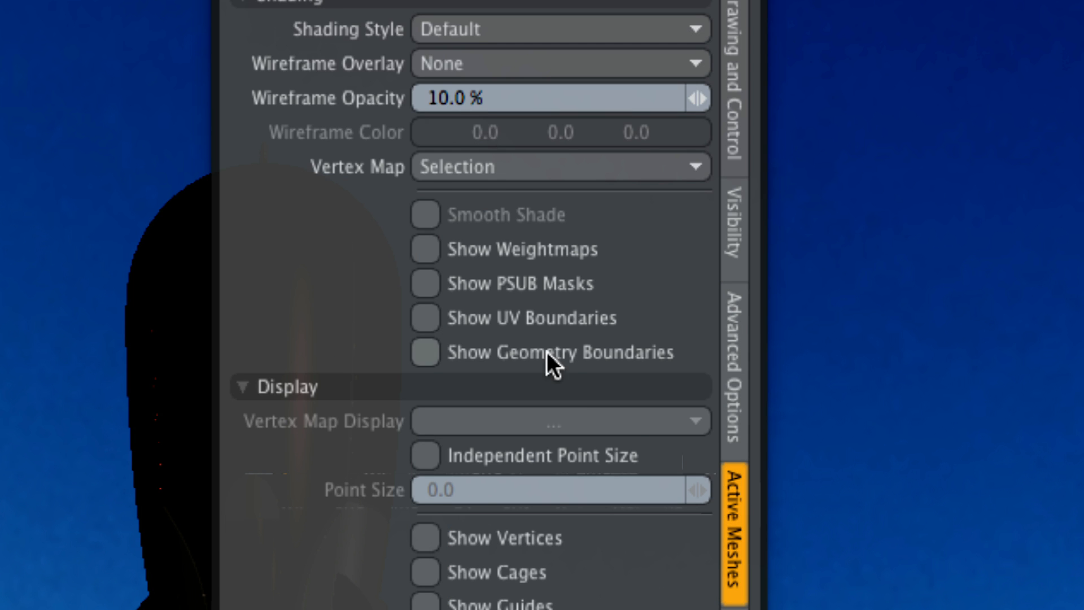
pyautogui.click(481, 63)
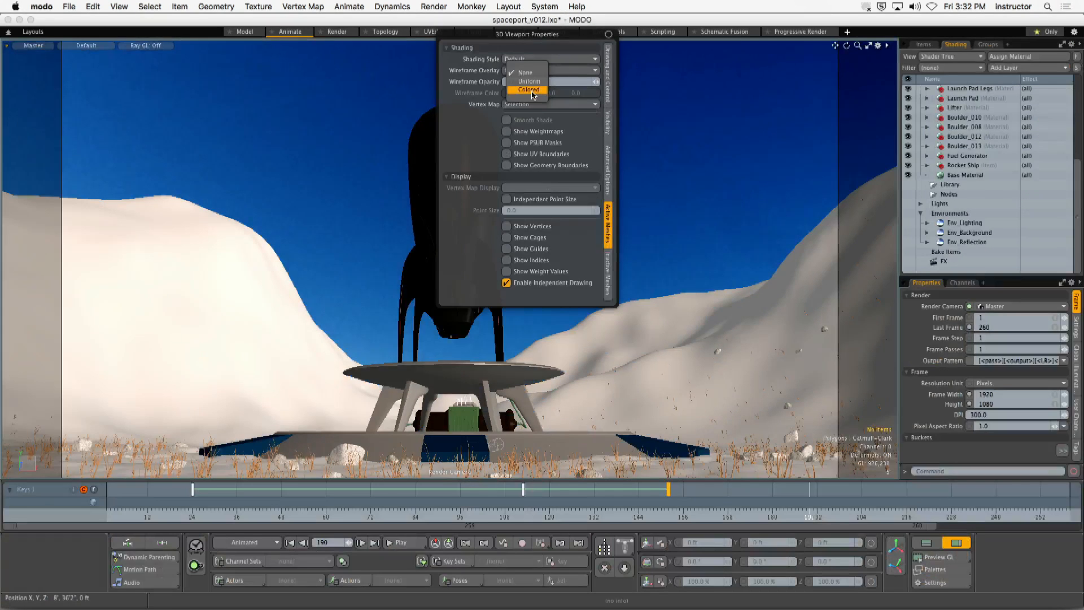
pyautogui.click(502, 118)
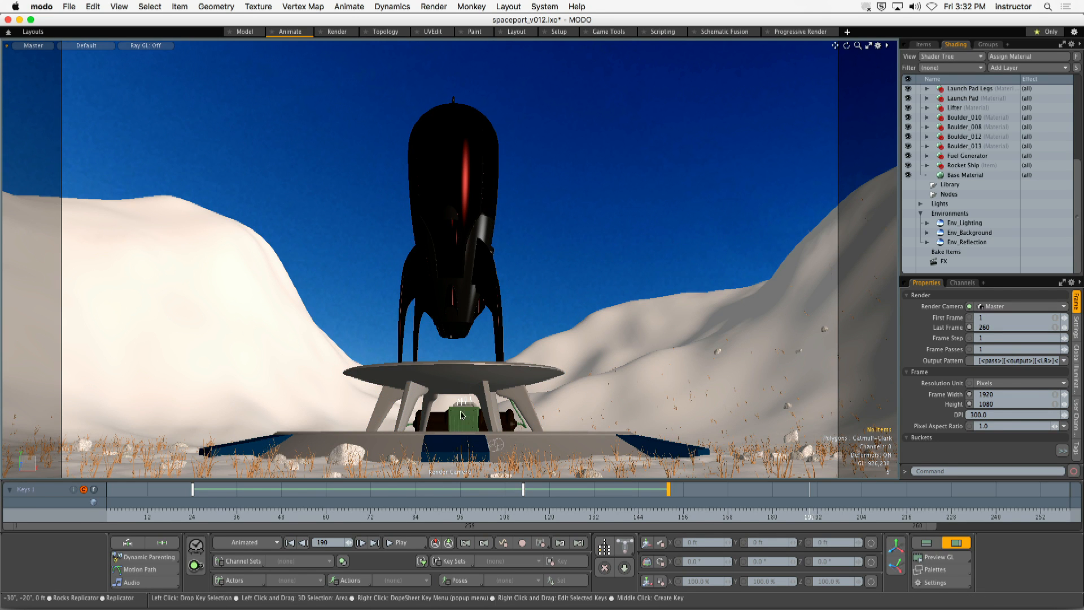
# - Toggle Show Lights off and on in the viewport's visibility settings, and enable the work plane and grid display
pyautogui.press('o')
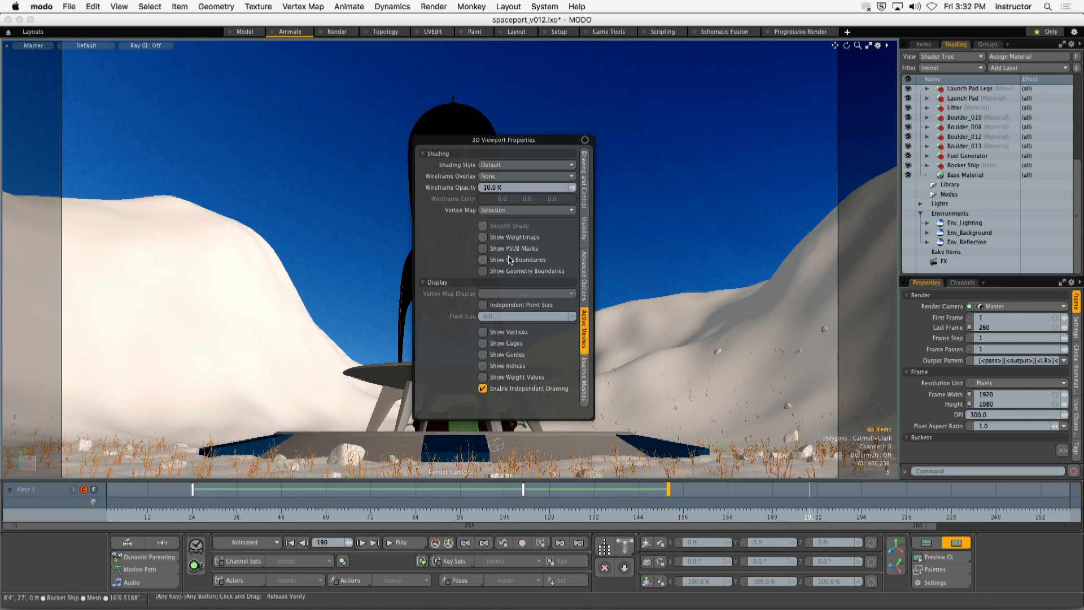
pyautogui.click(584, 229)
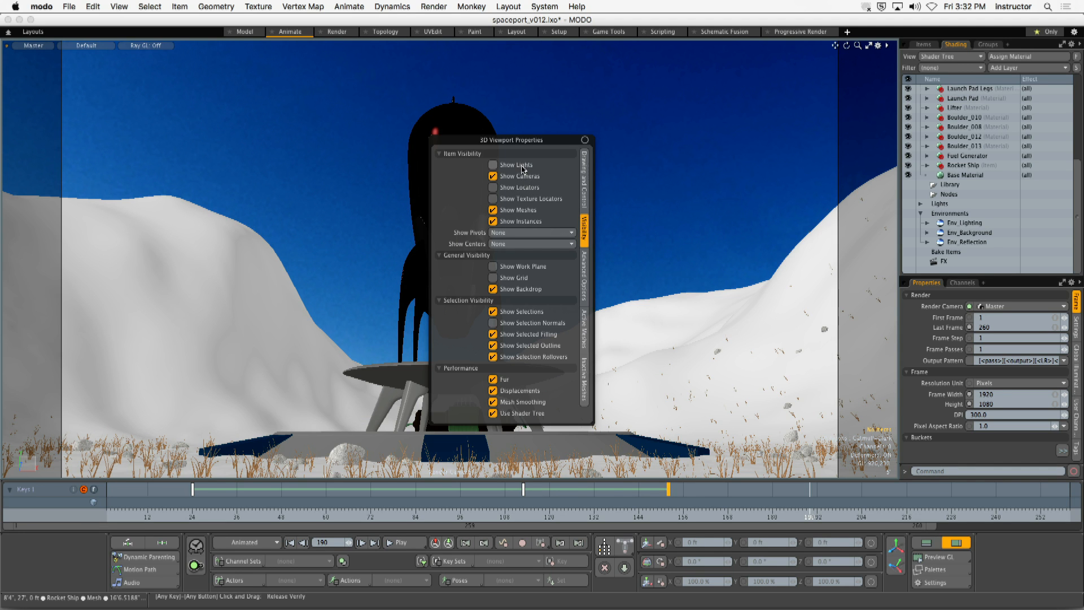
pyautogui.click(522, 166)
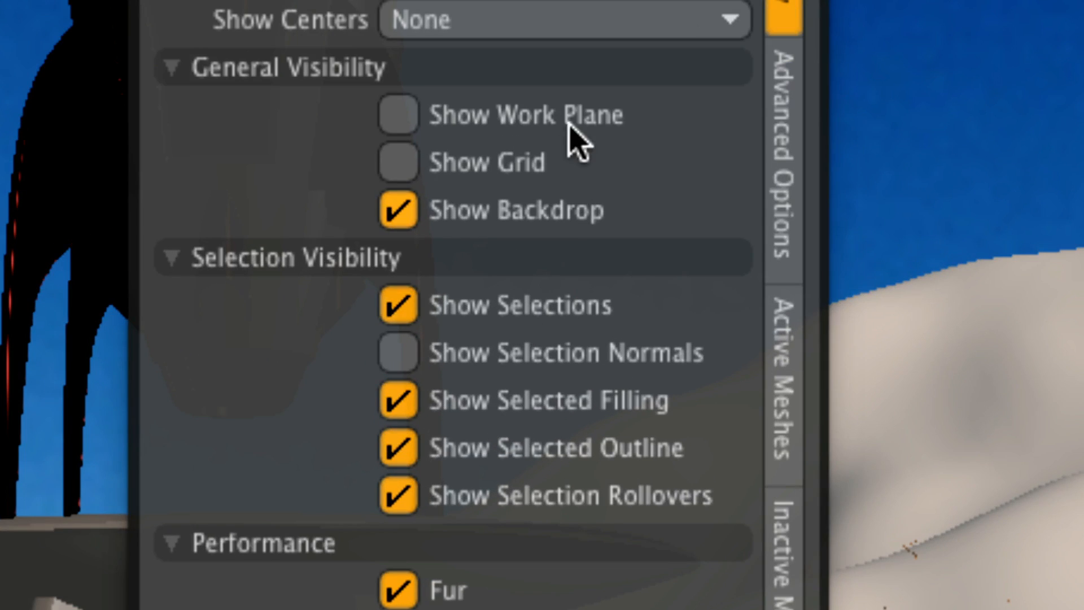
pyautogui.click(570, 127)
pyautogui.click(486, 160)
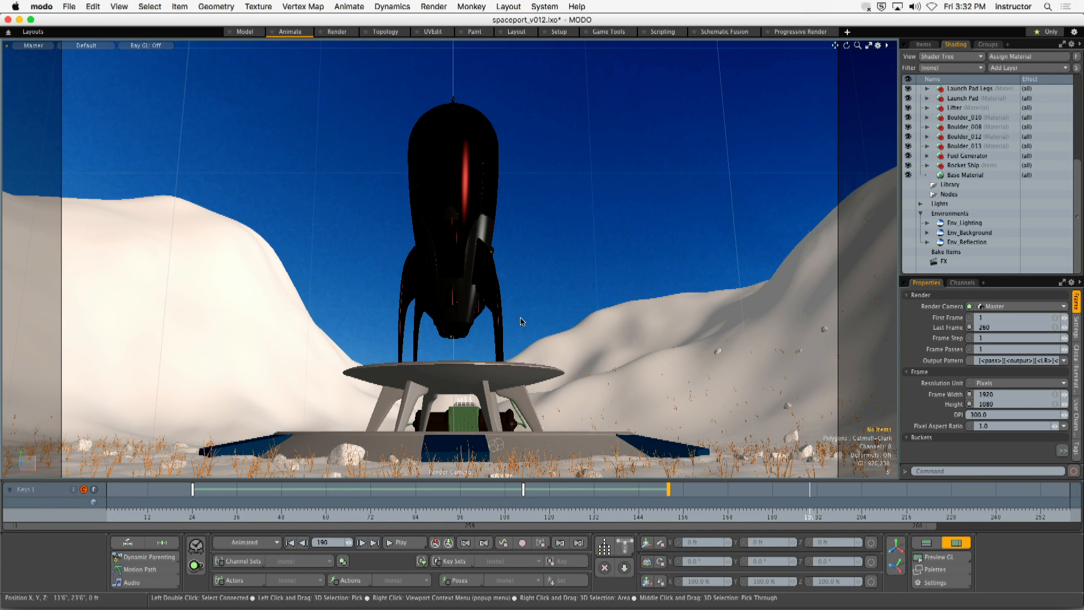
# - Hide the work plane in the viewport and narrow the viewport until the camera frame fills its width
pyautogui.press('o')
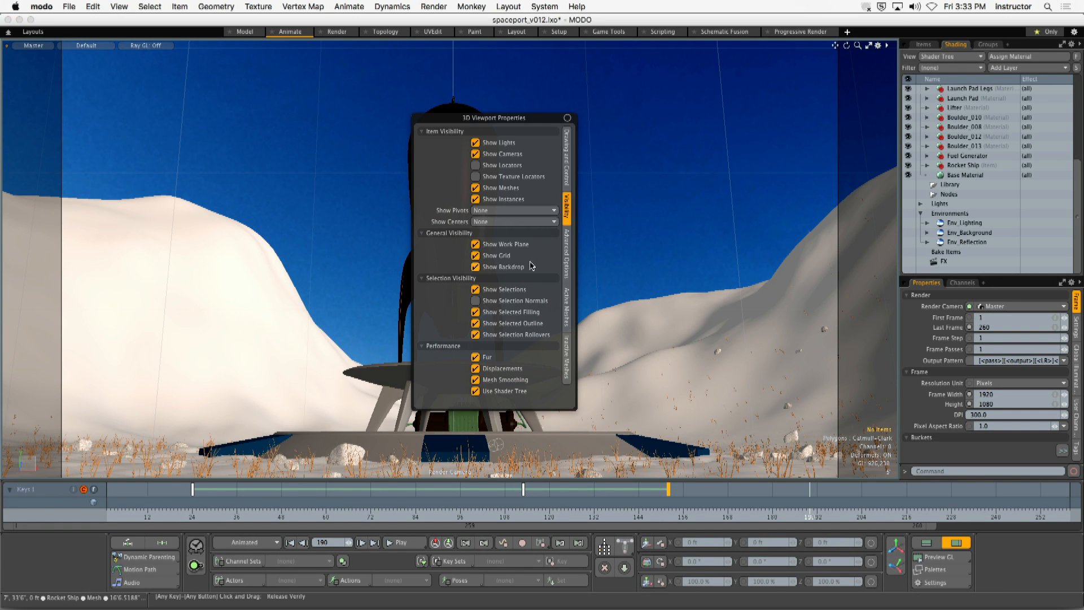
pyautogui.click(505, 246)
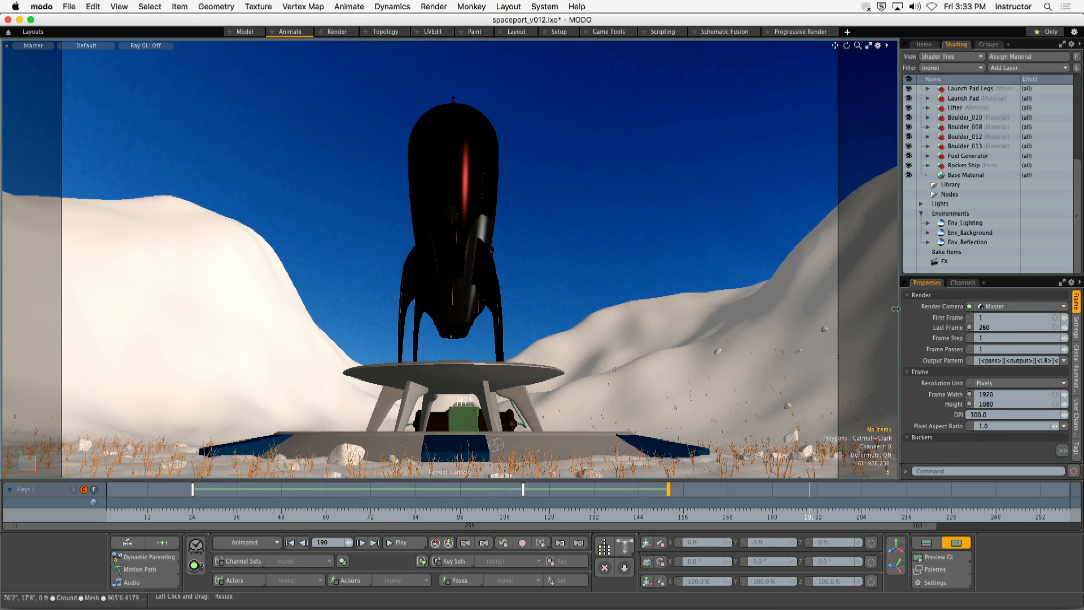
pyautogui.moveTo(899, 308)
pyautogui.mouseDown()
pyautogui.moveTo(788, 312)
pyautogui.moveTo(858, 317)
pyautogui.moveTo(813, 319)
pyautogui.mouseUp()
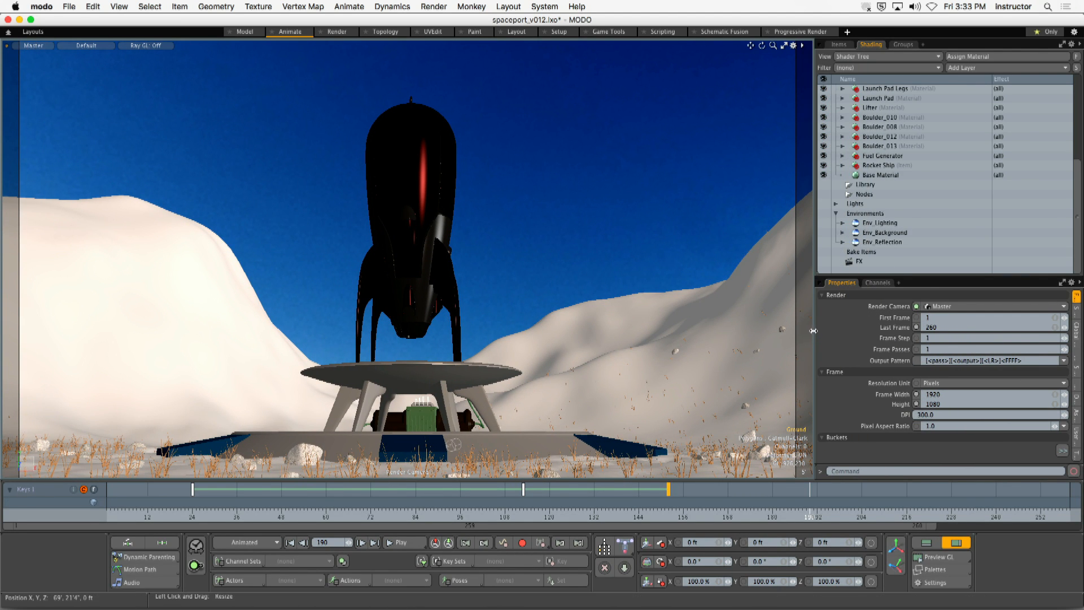
pyautogui.moveTo(813, 332)
pyautogui.mouseDown()
pyautogui.moveTo(778, 339)
pyautogui.moveTo(929, 338)
pyautogui.mouseUp()
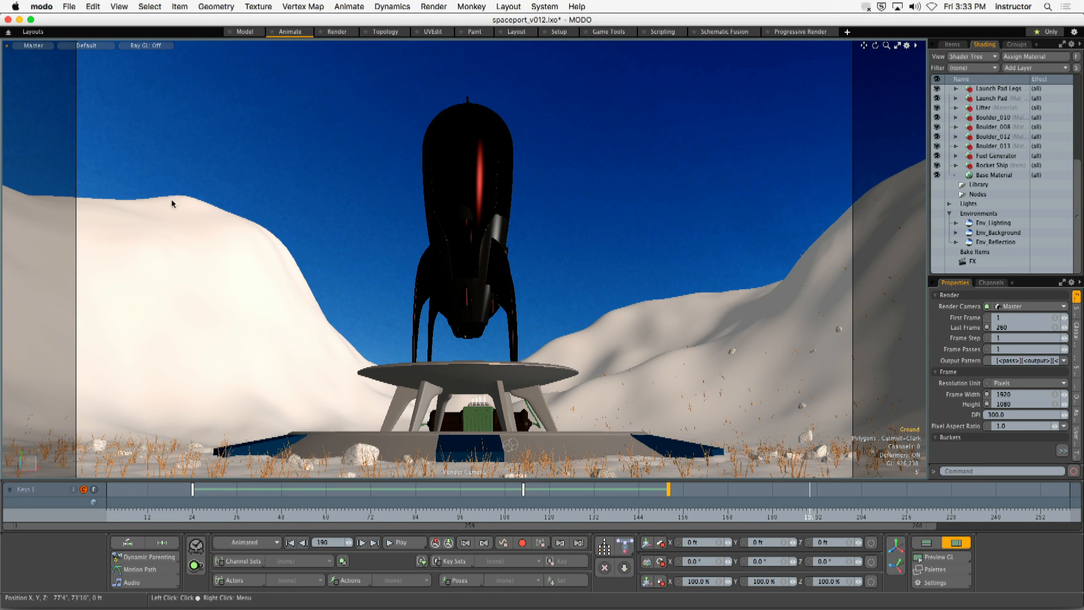
pyautogui.moveTo(925, 329); pyautogui.dragTo(780, 340)
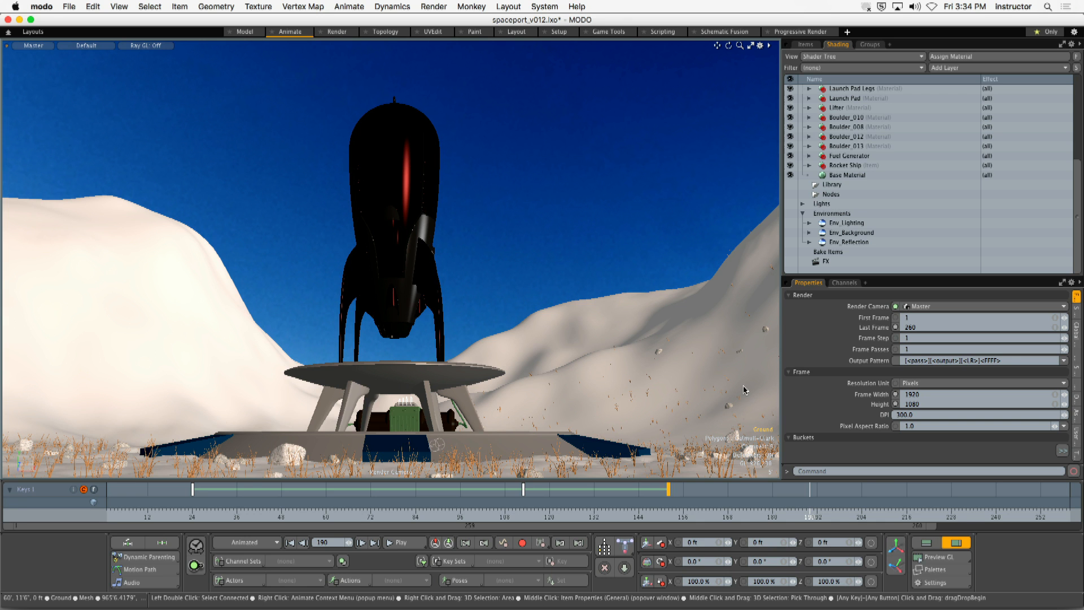
# - Scrub the animation back to frame 1 and forward to frame 116, and set the viewport to the Shot 01 camera
pyautogui.moveTo(232, 513); pyautogui.dragTo(106, 512)
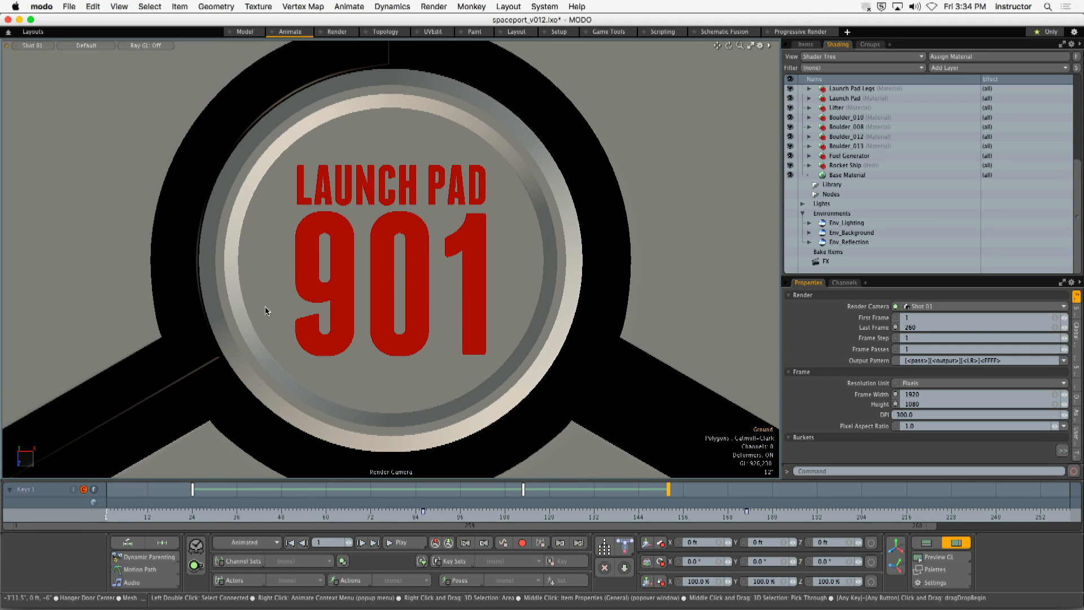
pyautogui.moveTo(140, 513); pyautogui.dragTo(533, 514)
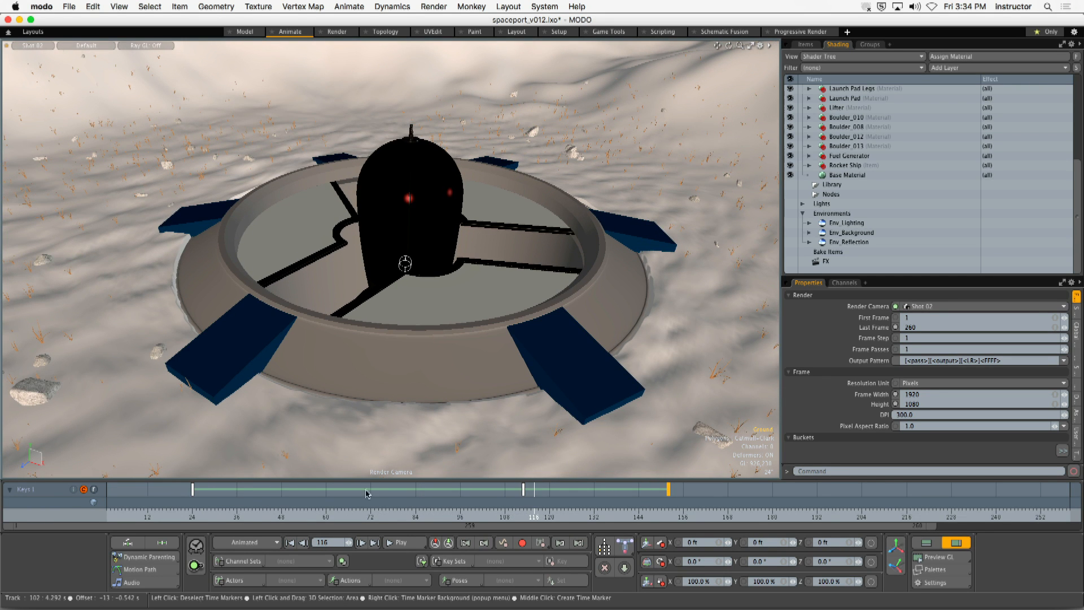
pyautogui.click(33, 45)
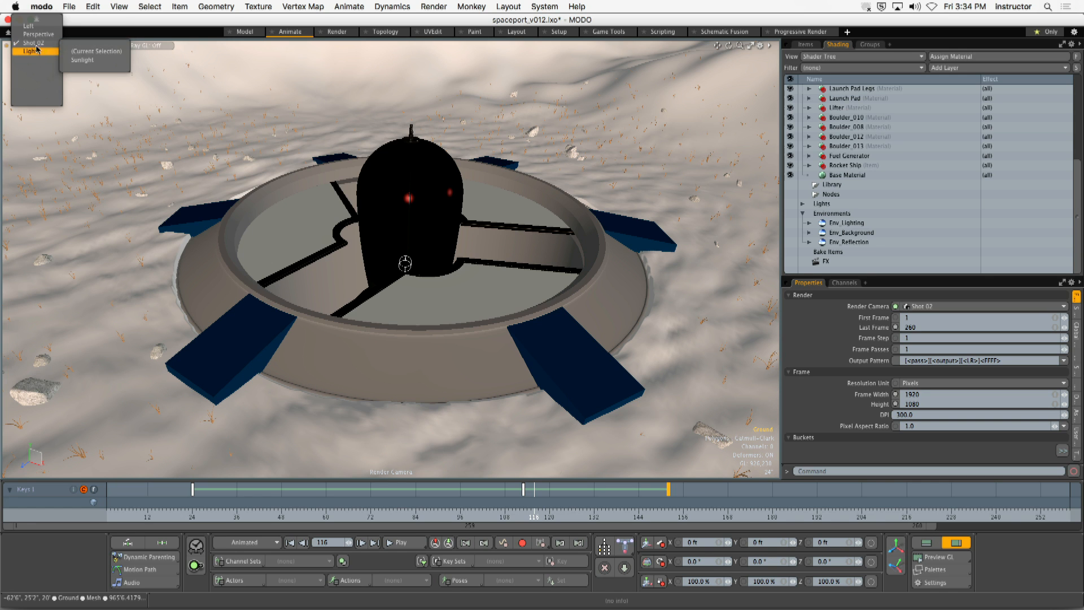
pyautogui.click(80, 67)
# - Scrub Shot 01 to frame 122 and step through frames 120 to 124 to find the shot's end point, finishing on frame 122
pyautogui.moveTo(174, 514); pyautogui.dragTo(557, 514)
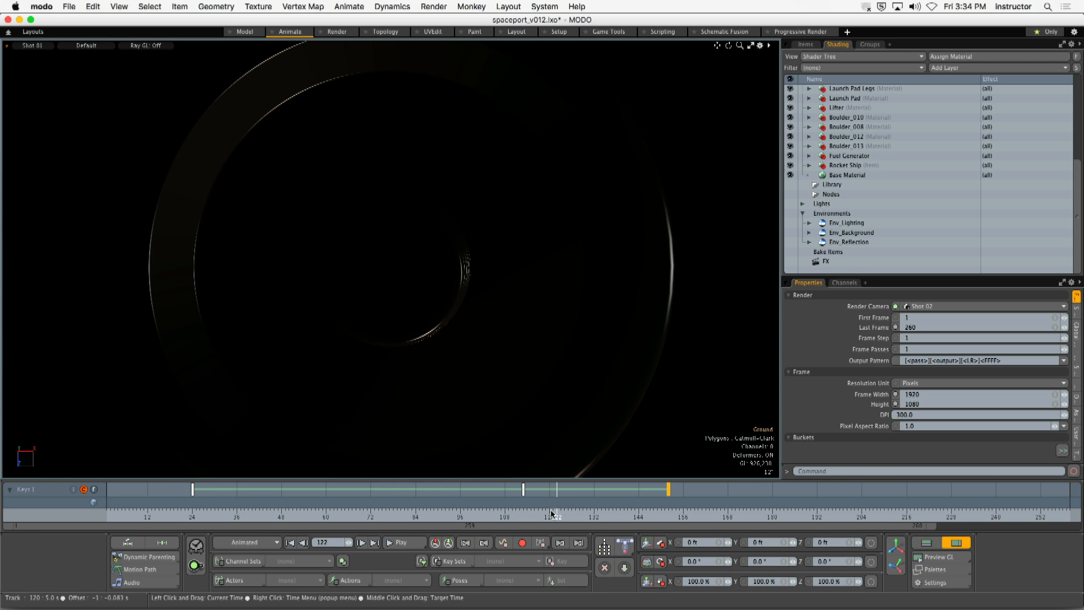
pyautogui.click(360, 543)
pyautogui.click(361, 543)
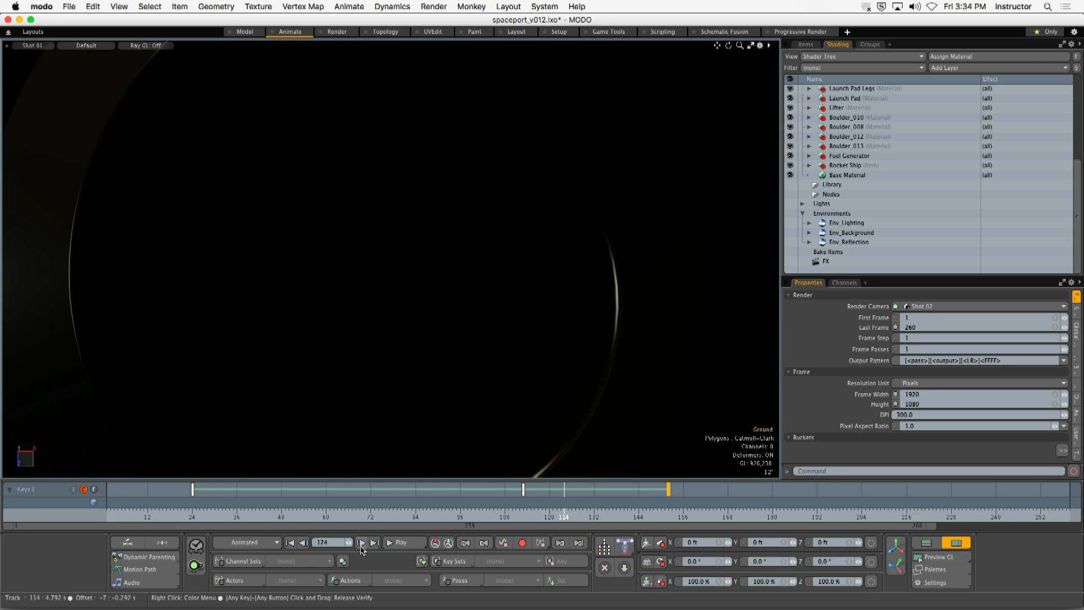
pyautogui.click(304, 543)
pyautogui.click(304, 543)
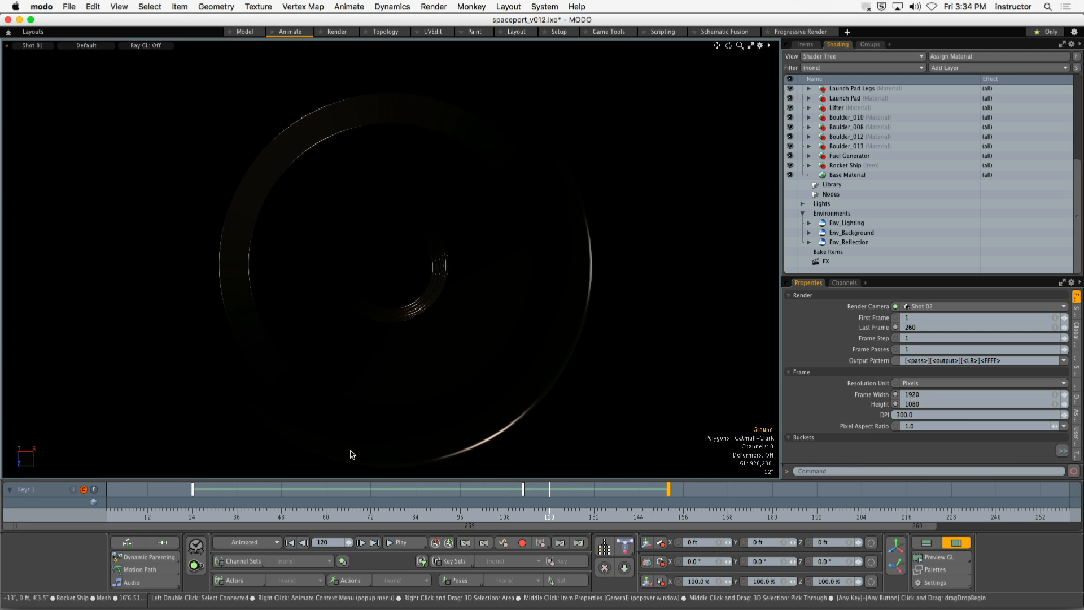
pyautogui.click(361, 543)
pyautogui.click(361, 543)
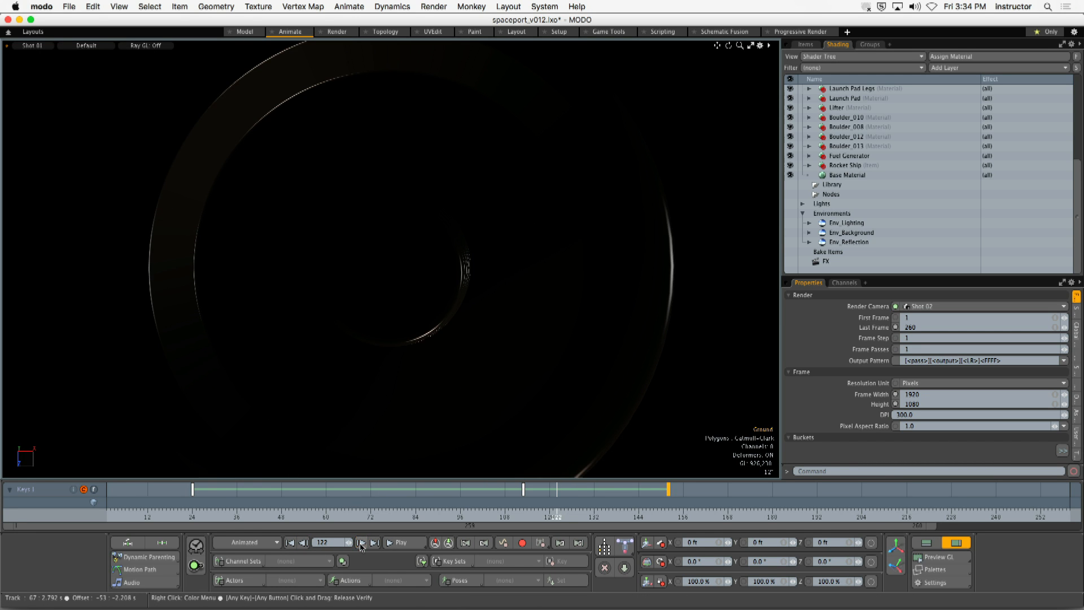
pyautogui.click(360, 543)
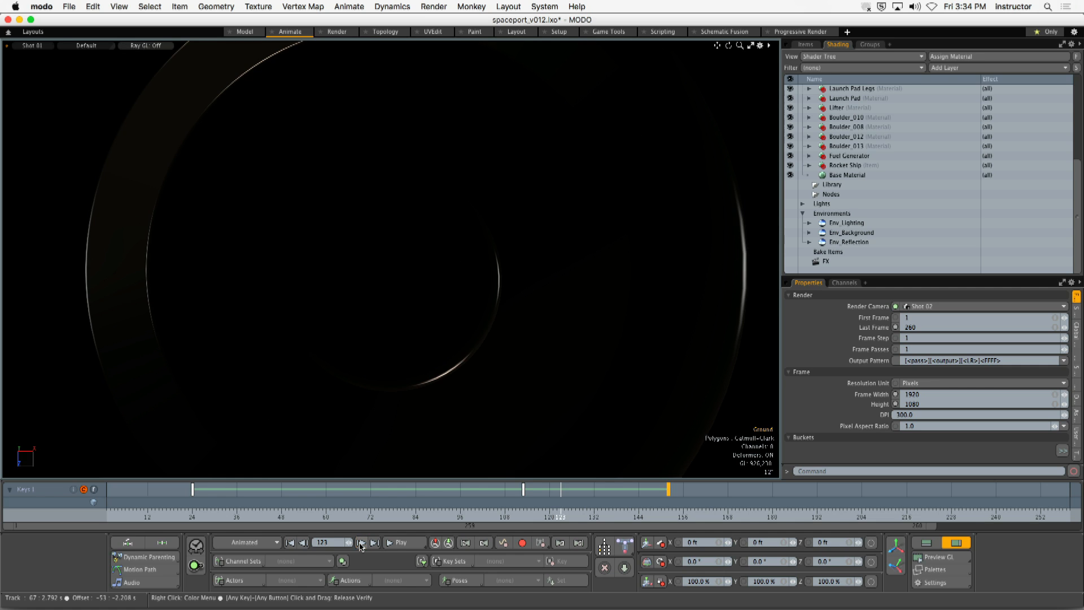
pyautogui.click(304, 543)
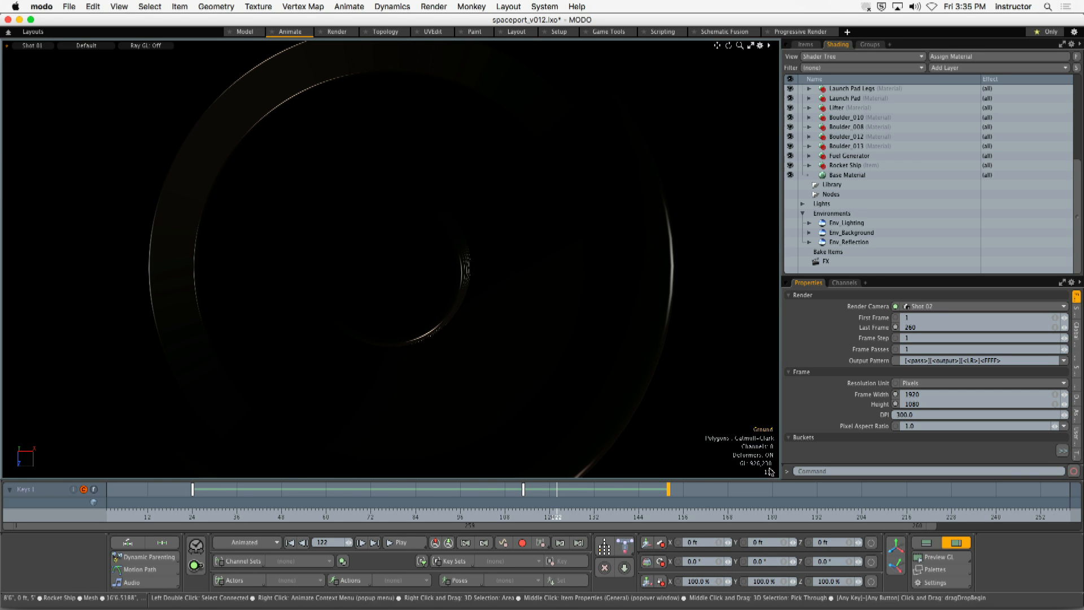
# - Set the current time range's end to frame 122, and play back the shortened range before stopping it
pyautogui.click(933, 582)
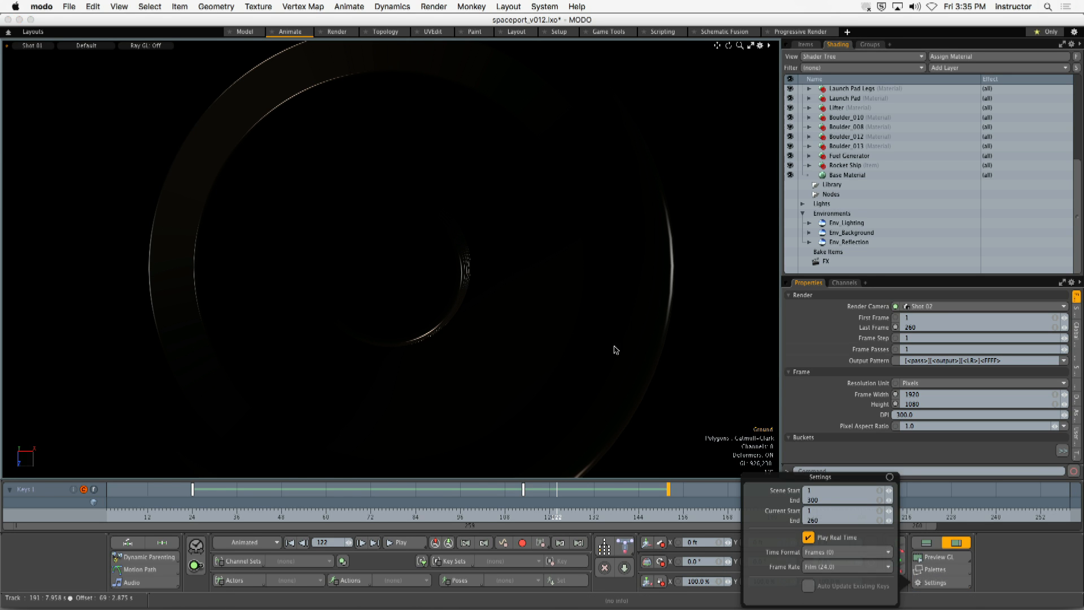
pyautogui.click(819, 520)
pyautogui.write('122')
pyautogui.press('Return')
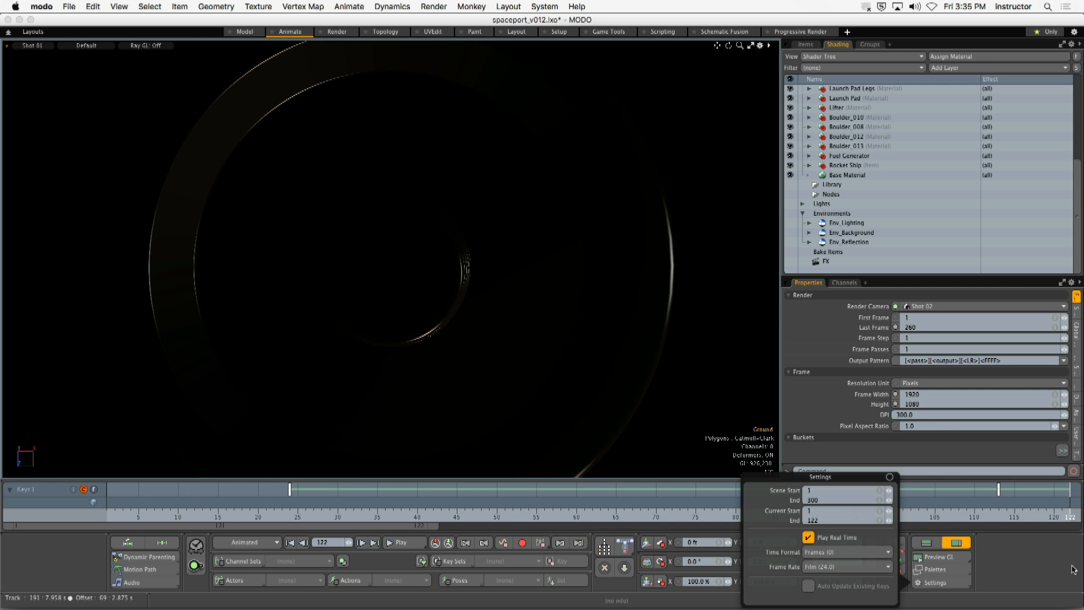
pyautogui.click(401, 542)
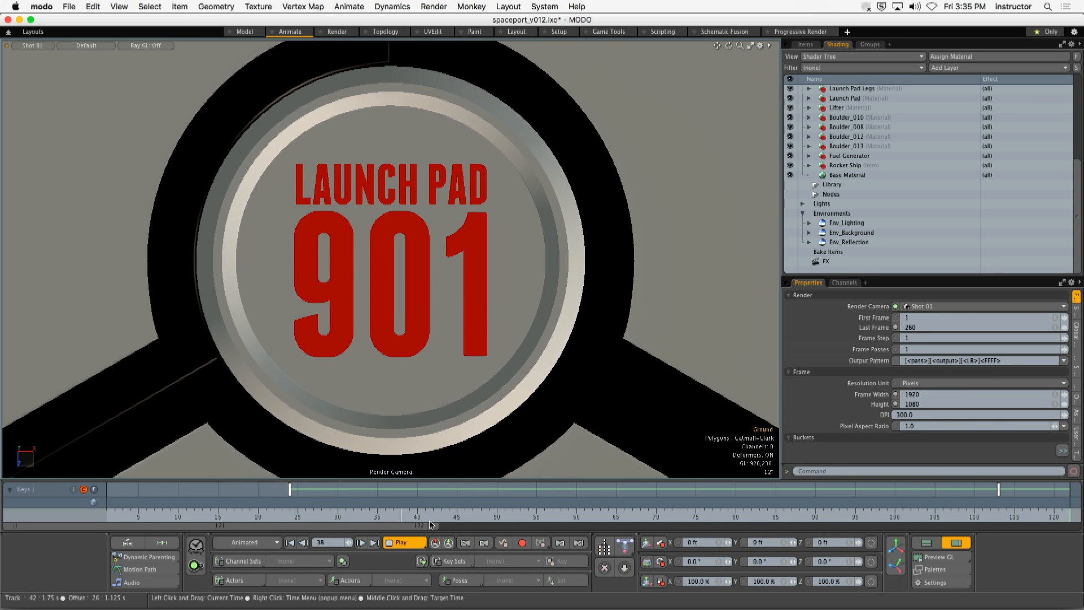
pyautogui.click(403, 545)
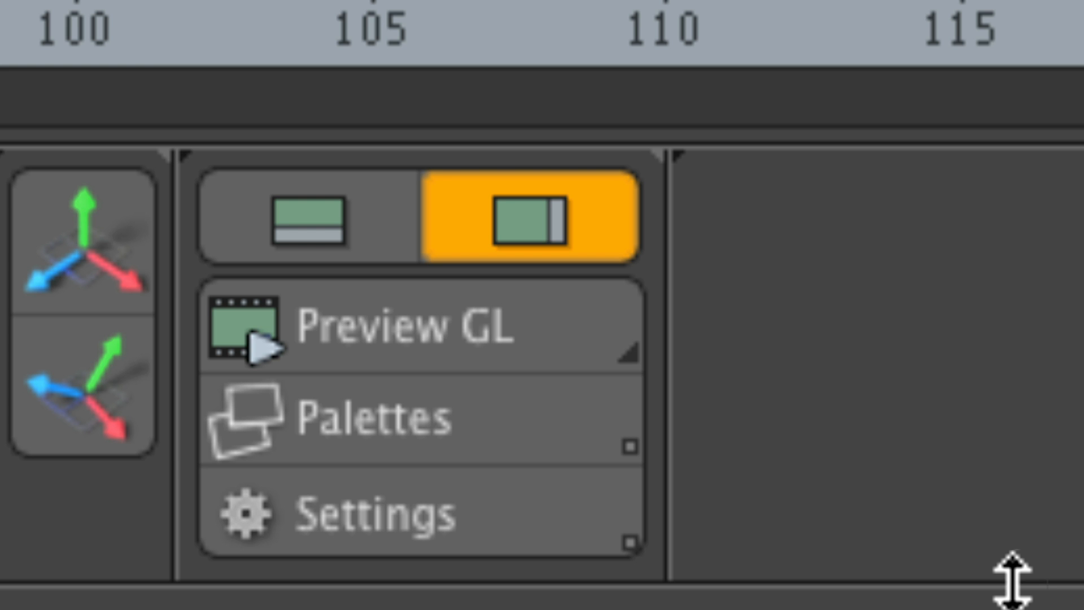
# - Start a Record GL movie of the shot, choosing the Desktop as location and entering a file name beginning with rocketship_offline_
pyautogui.click(484, 346)
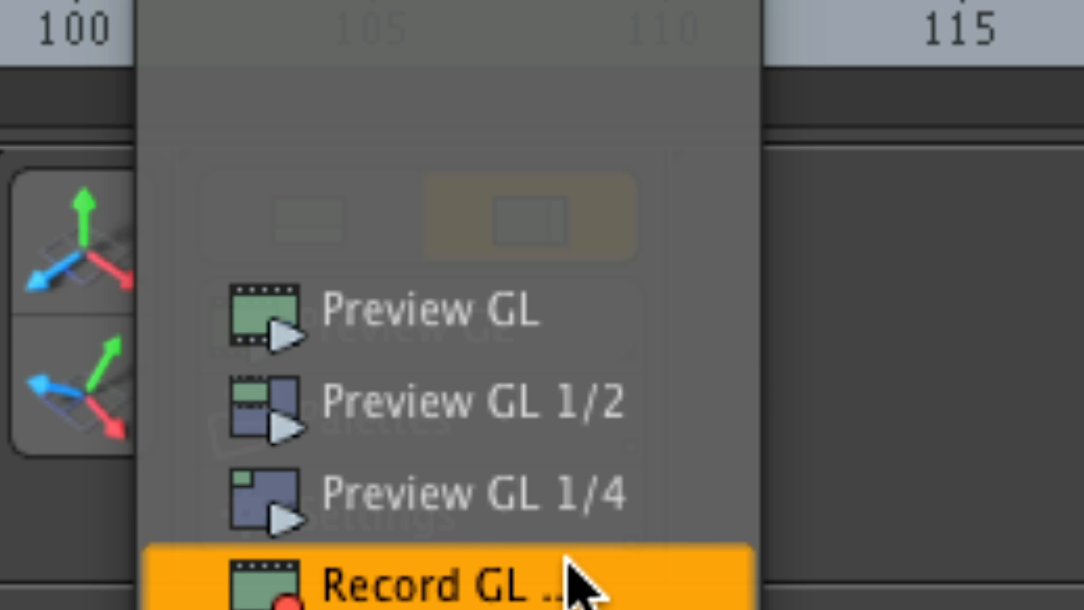
pyautogui.click(431, 581)
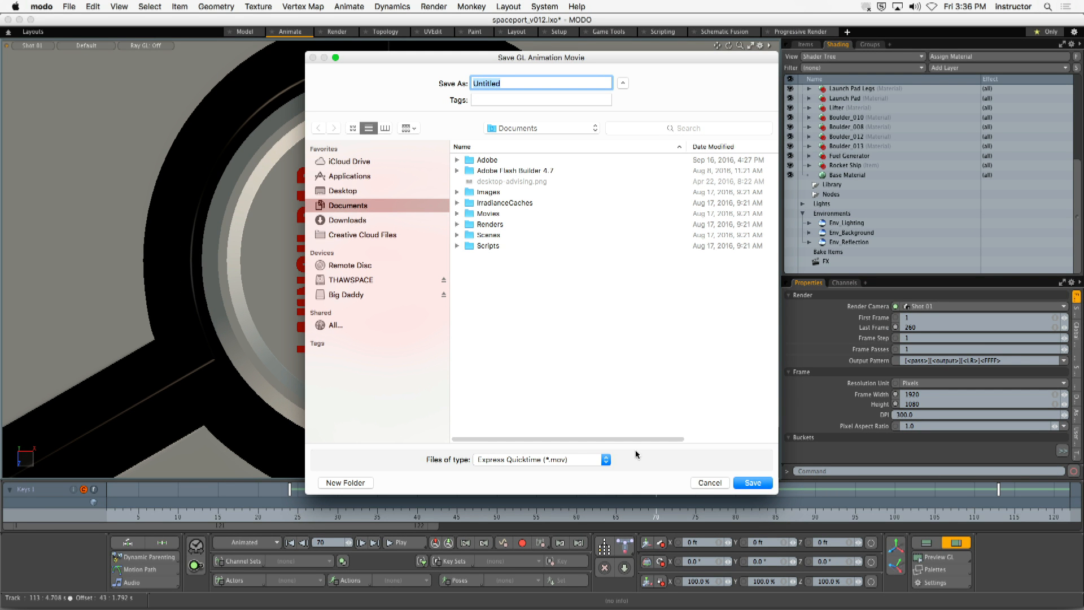
pyautogui.click(350, 192)
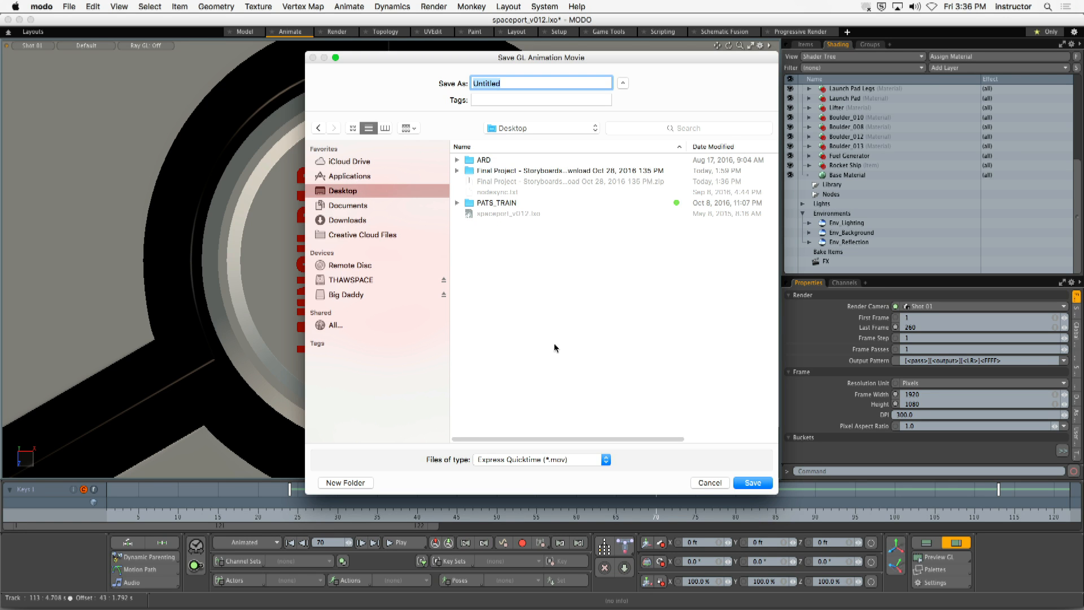
pyautogui.write('rocketship_')
pyautogui.write('offline_')
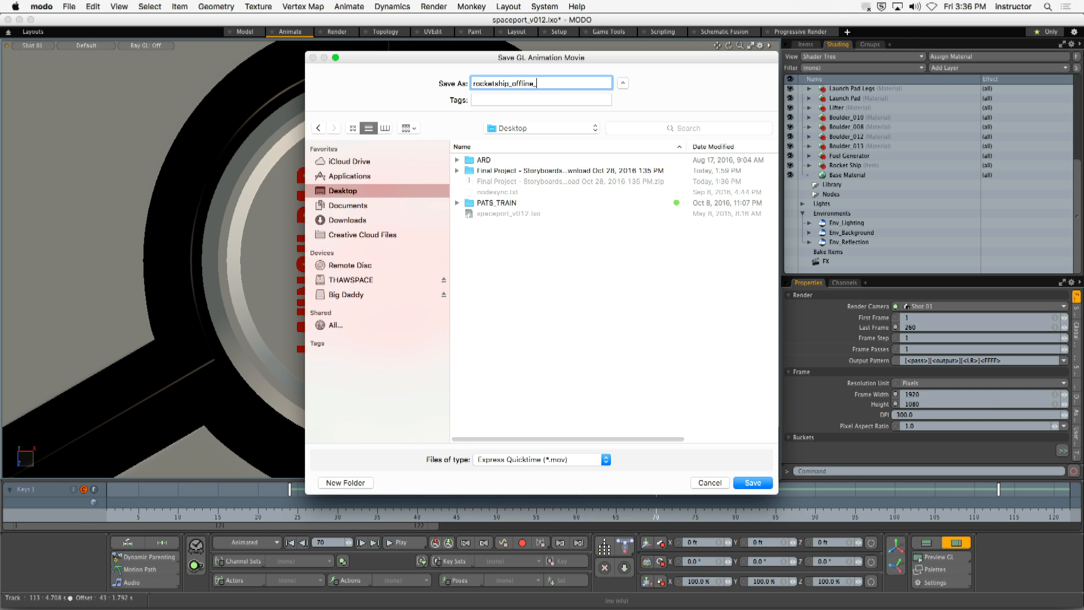
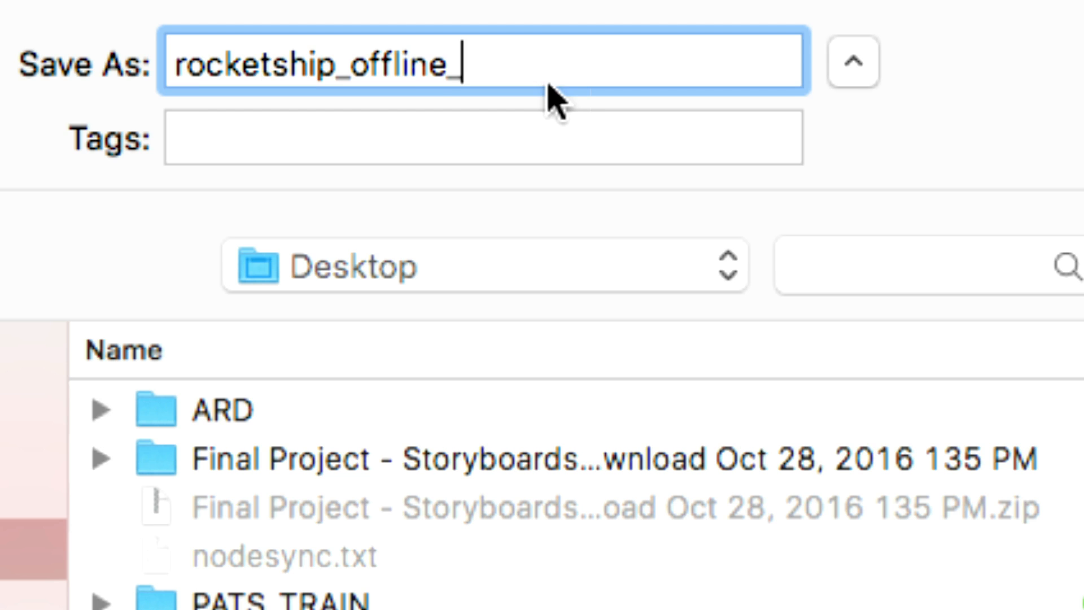
# - Complete the movie's file name as rocketship_offline_shot_01_v001
pyautogui.write('sht')
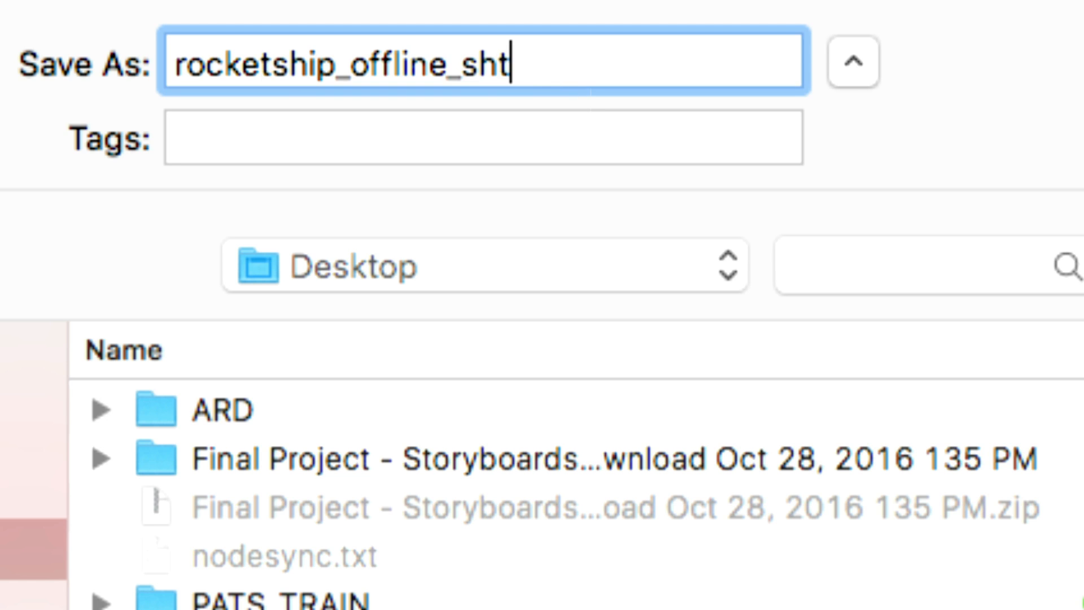
pyautogui.press('BackSpace')
pyautogui.write('ot_01')
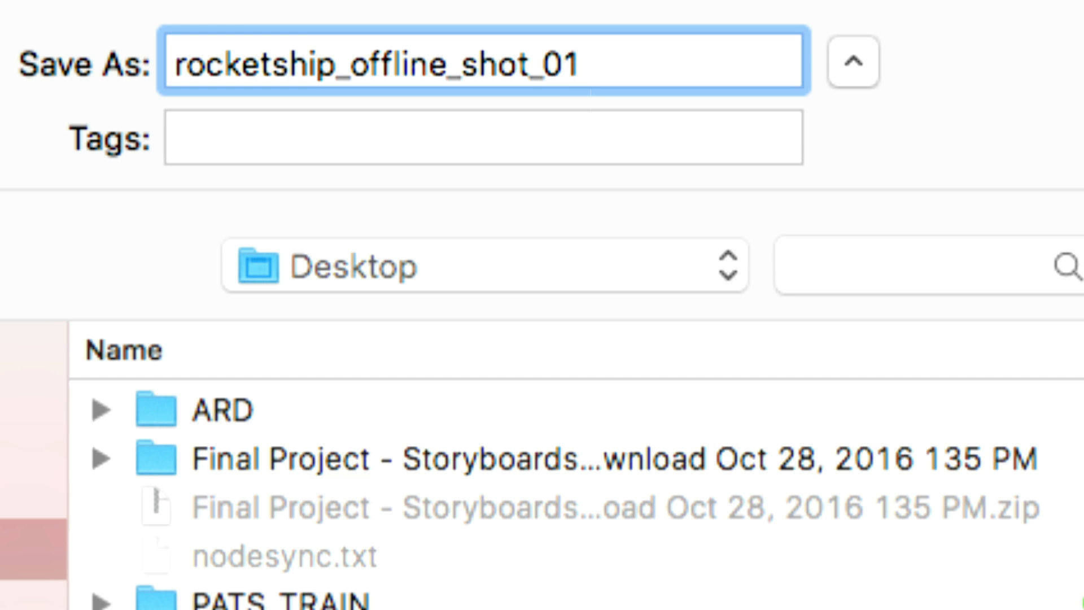
pyautogui.write('_v001')
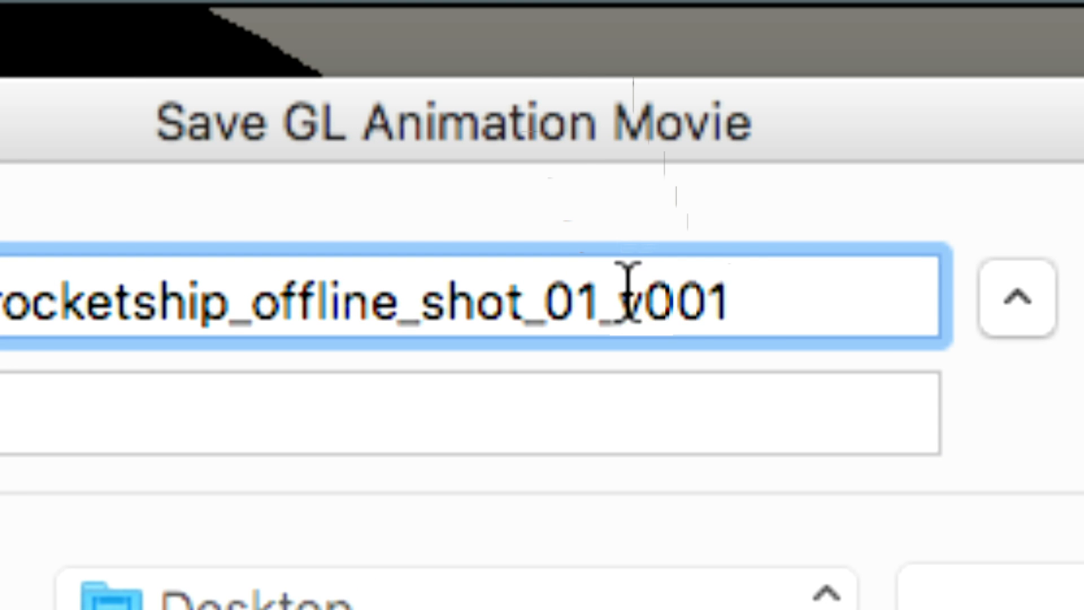
# - Try the suffix final in place of v001 in the movie's file name, and restore v001
pyautogui.moveTo(629, 282); pyautogui.dragTo(744, 290)
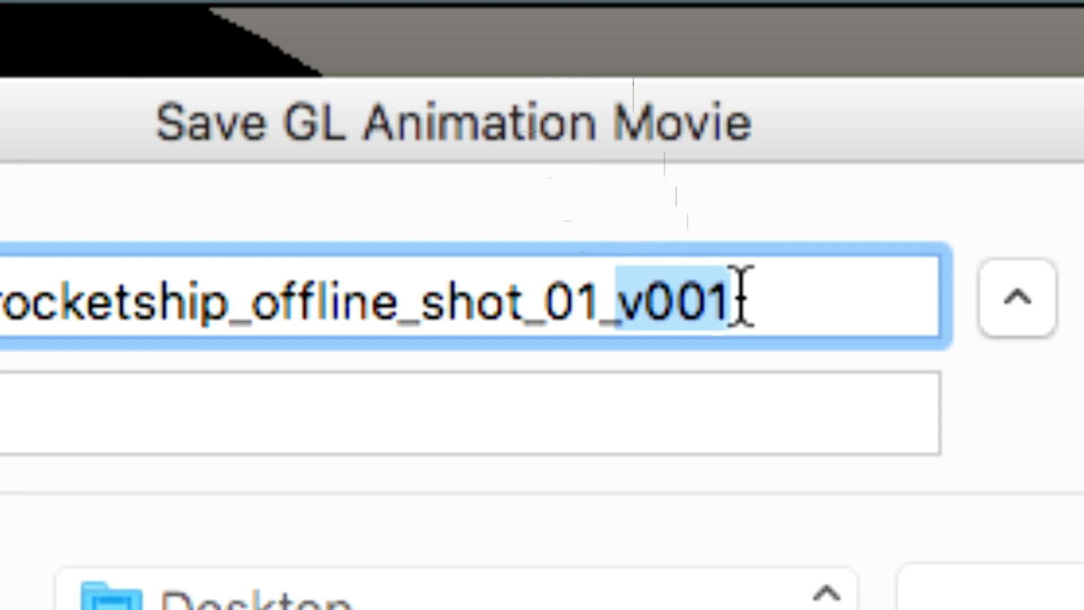
pyautogui.write('final')
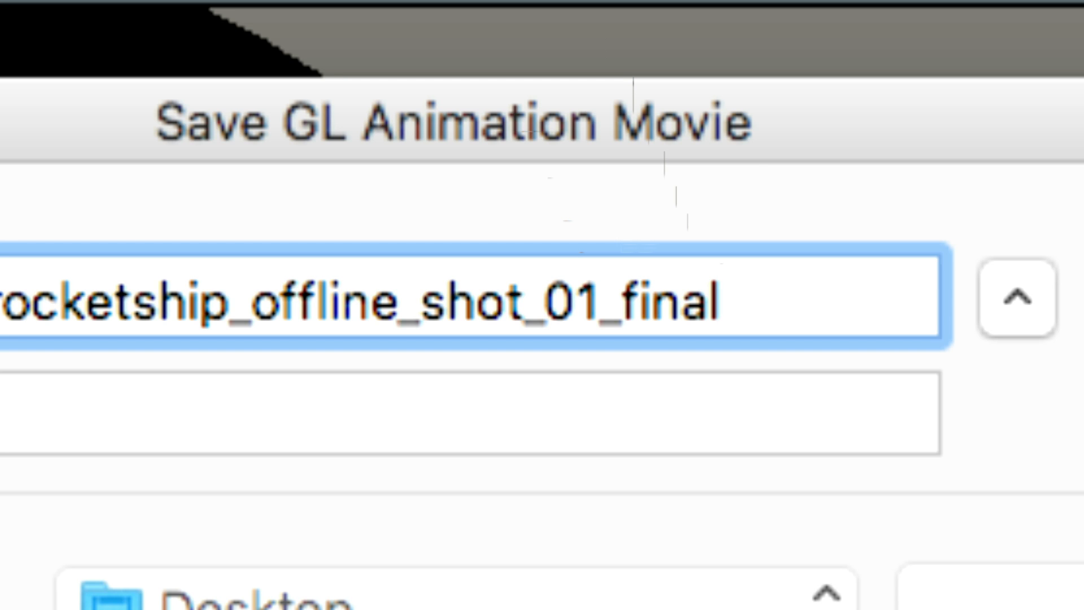
pyautogui.press('BackSpace')
pyautogui.press('BackSpace')
pyautogui.press('BackSpace')
pyautogui.press('BackSpace')
pyautogui.press('BackSpace')
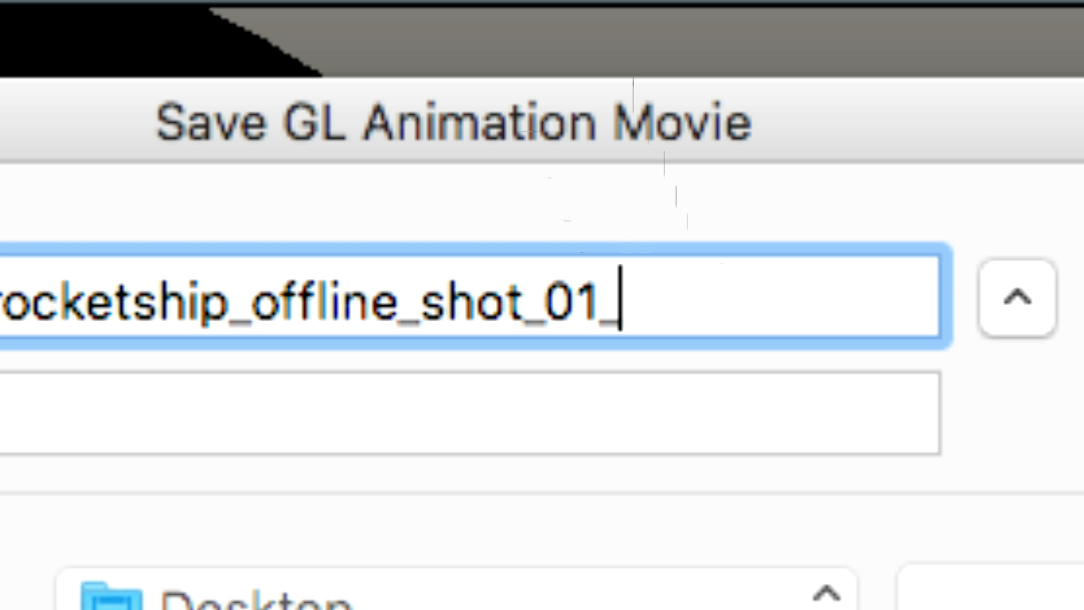
pyautogui.write('v001')
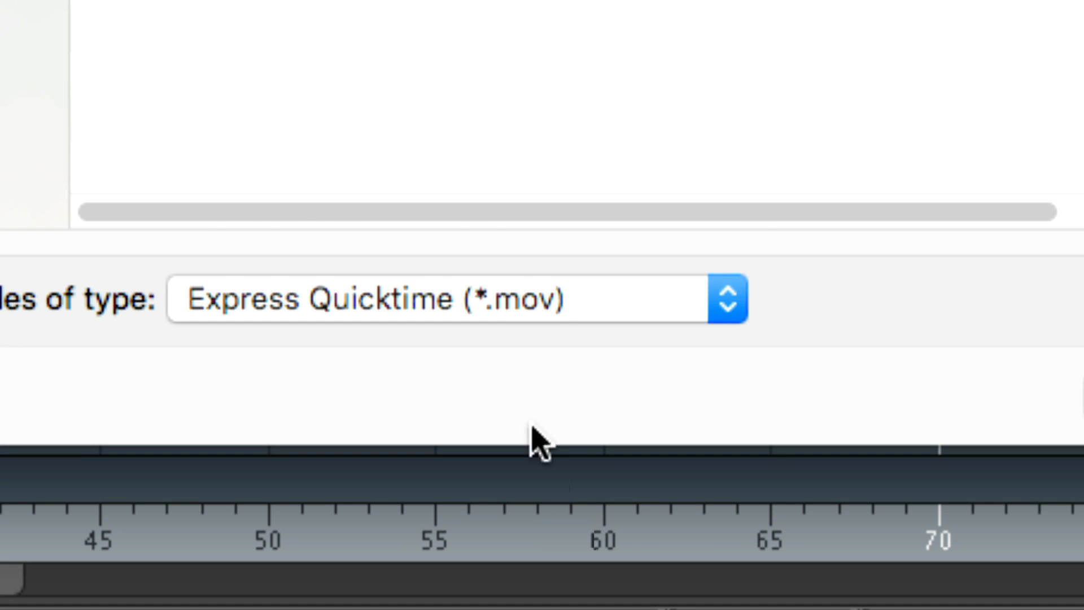
# - Set the file type to Quicktime Movie (*.mov) and save the Shot 01 GL movie to the Desktop
pyautogui.click(566, 461)
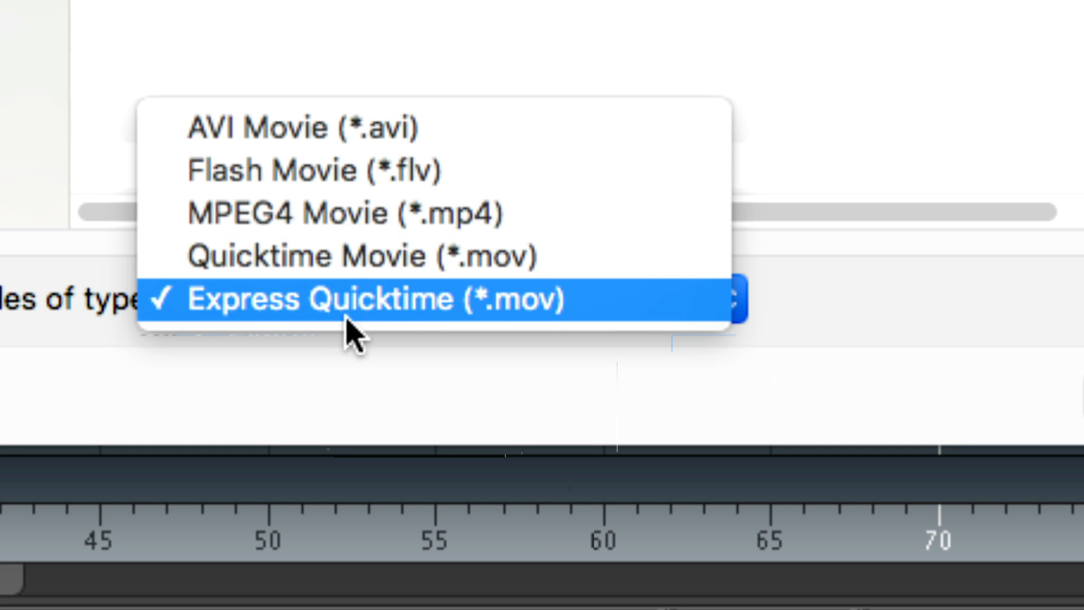
pyautogui.click(367, 266)
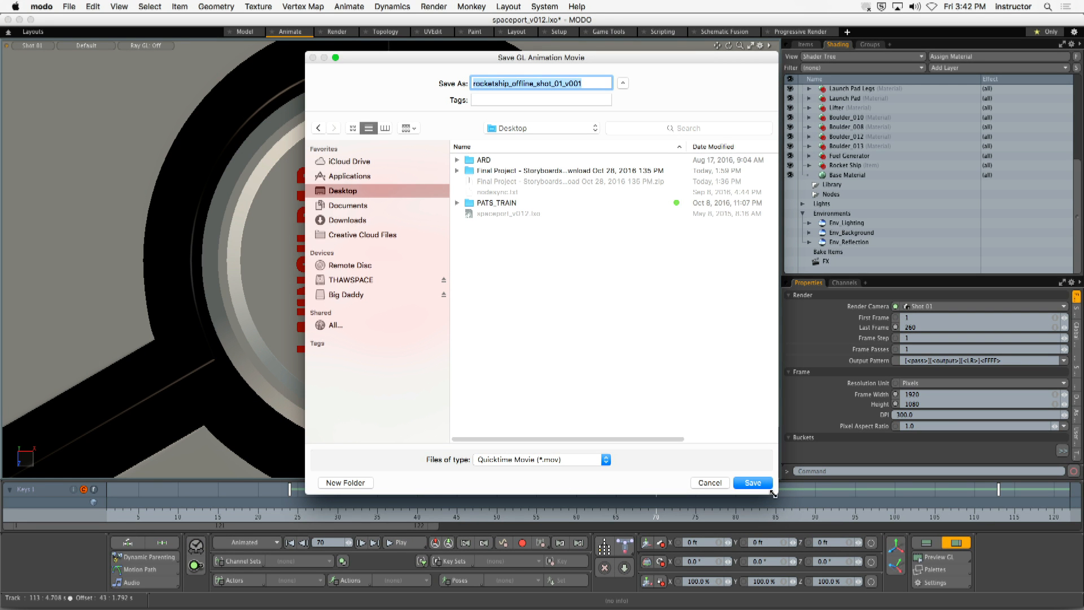
pyautogui.click(760, 485)
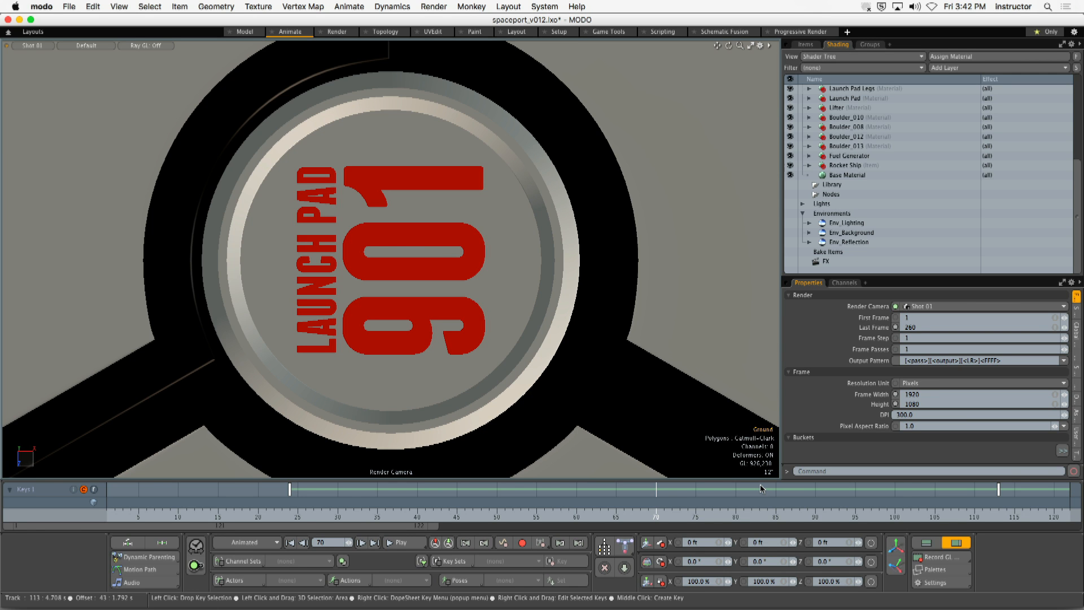
# - Hide MODO and open rocketship_offline_shot_01_v001.mov from the desktop in QuickTime Player
pyautogui.click(41, 7)
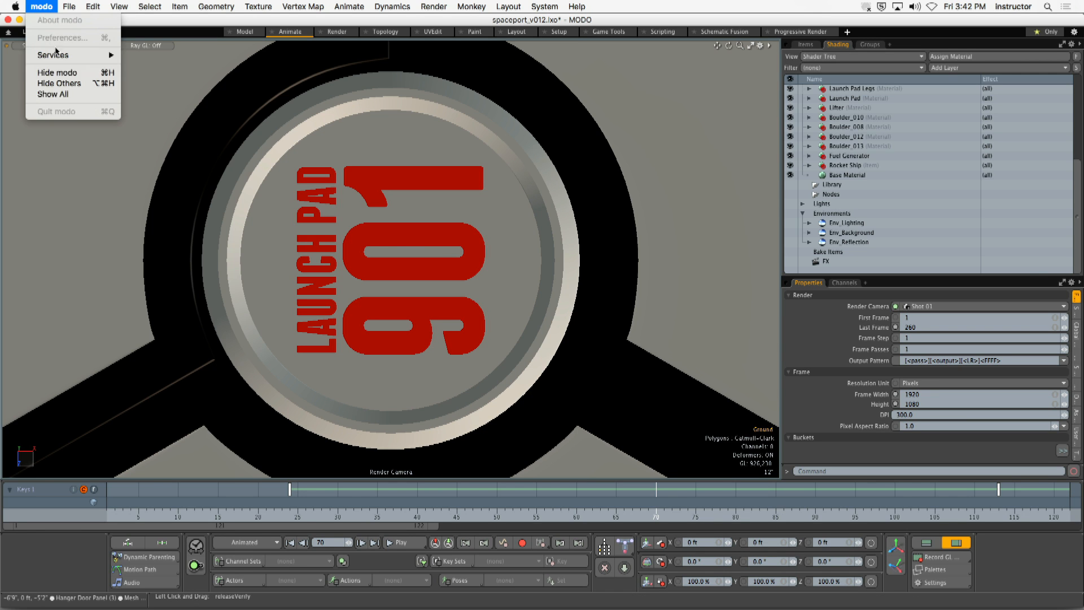
pyautogui.click(72, 72)
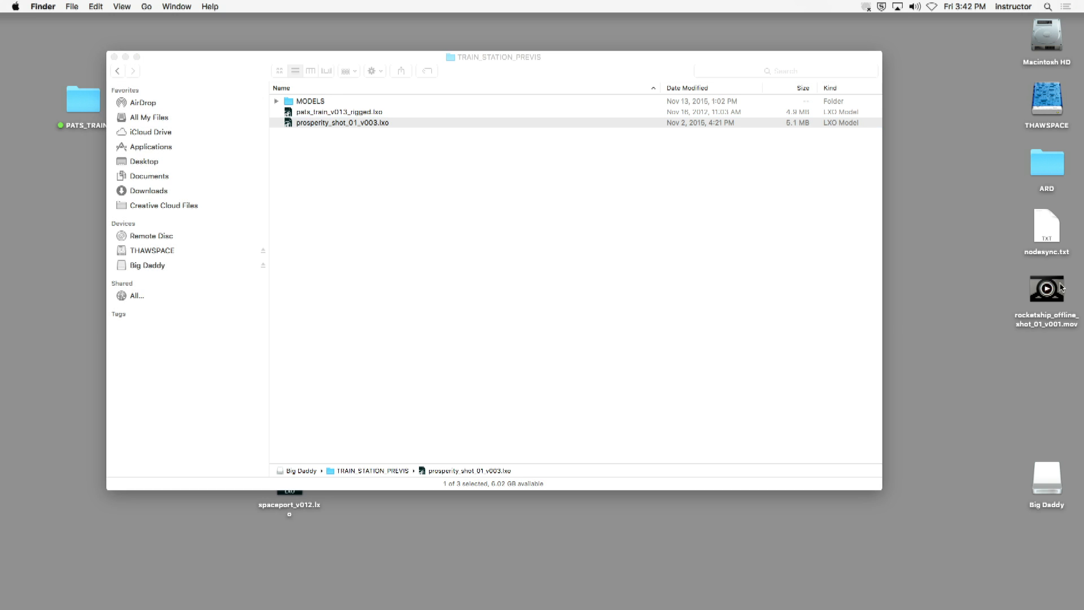
pyautogui.doubleClick(1046, 289)
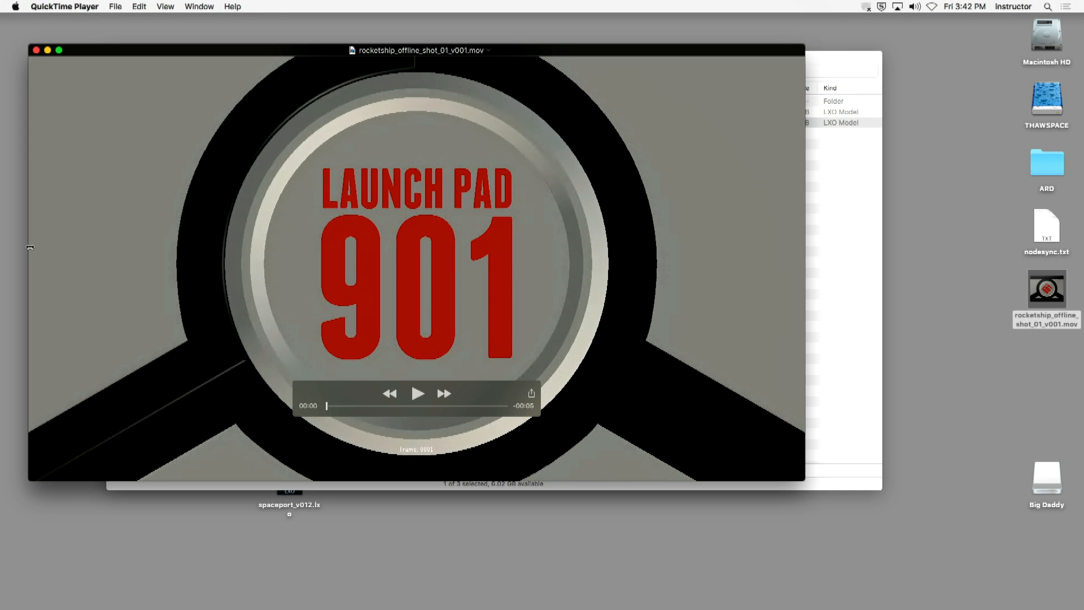
# - Play the recorded Shot 01 movie through to its last frame with the playback controls moved aside, and close it
pyautogui.moveTo(325, 176); pyautogui.dragTo(321, 164)
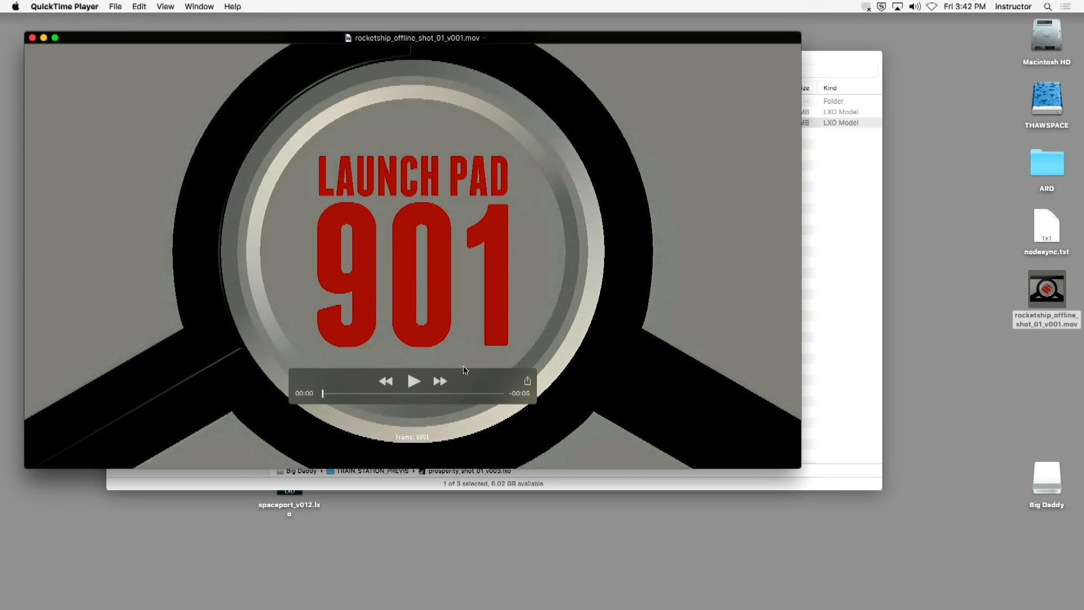
pyautogui.moveTo(471, 381); pyautogui.dragTo(150, 453)
pyautogui.click(153, 442)
pyautogui.moveTo(8, 607)
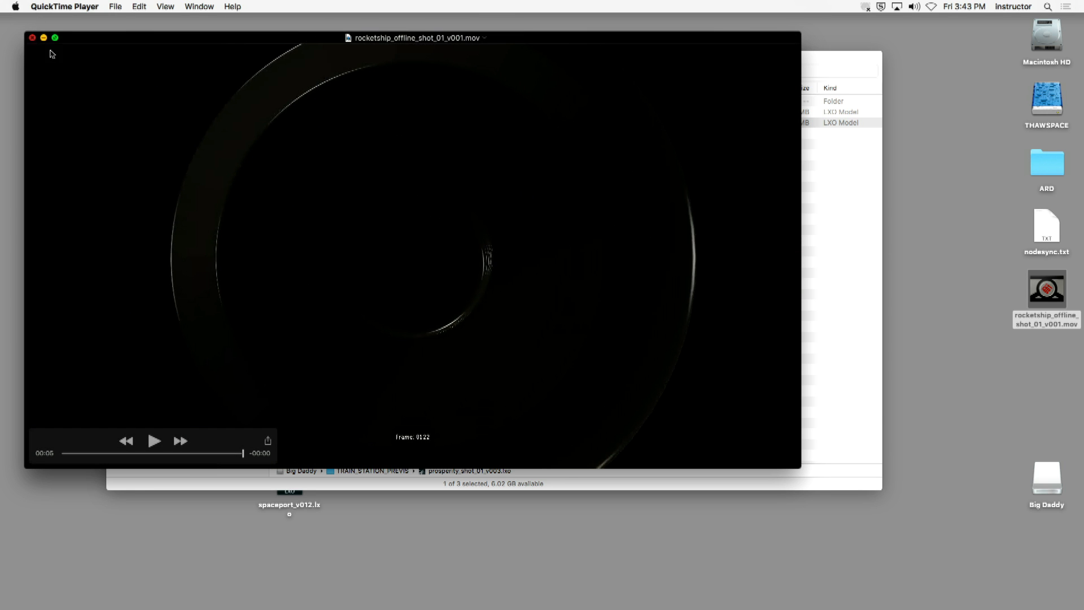
pyautogui.click(32, 38)
# - Switch back to MODO and set the viewport to the Shot 02 camera
pyautogui.moveTo(579, 608)
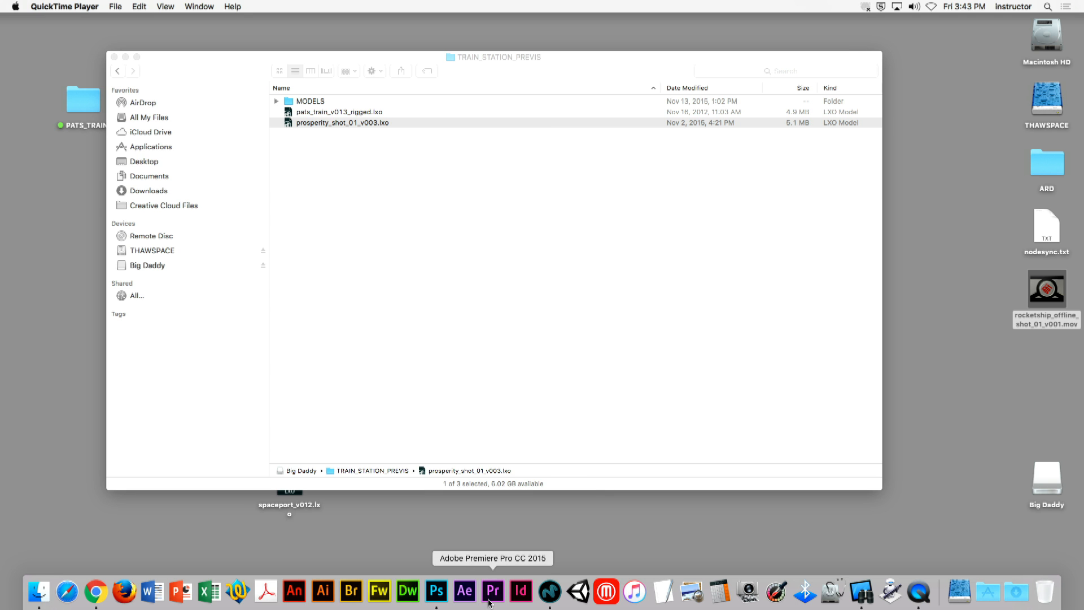
pyautogui.click(551, 591)
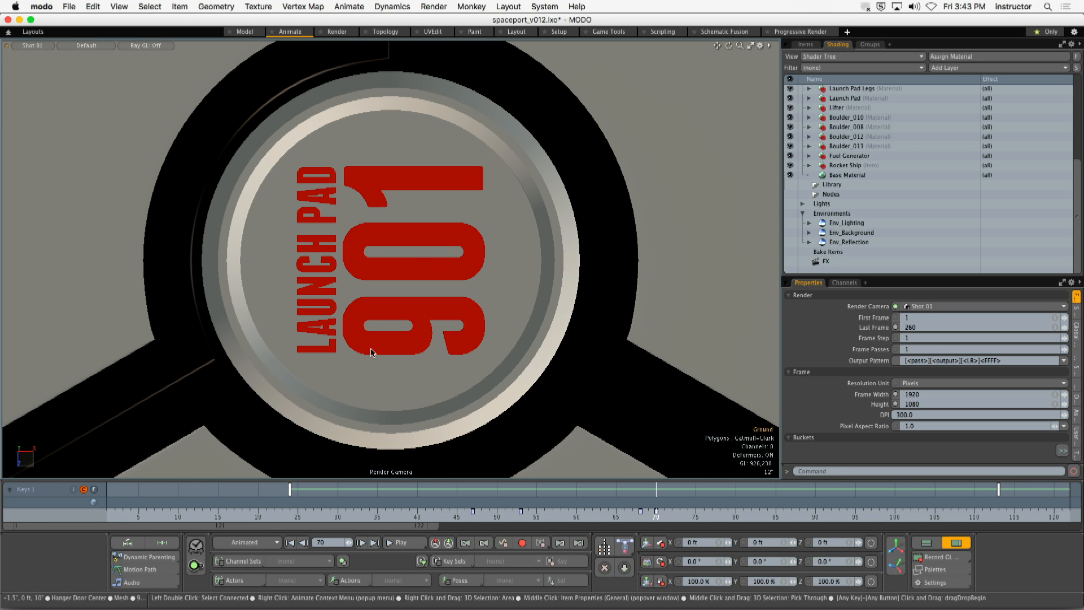
pyautogui.click(30, 46)
pyautogui.moveTo(31, 42)
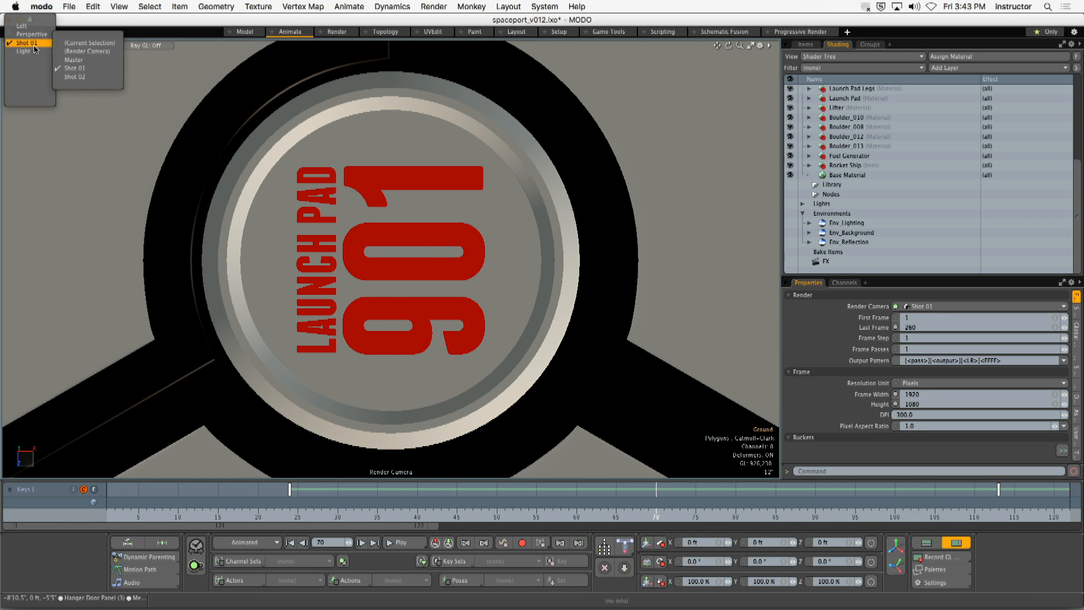
pyautogui.click(80, 78)
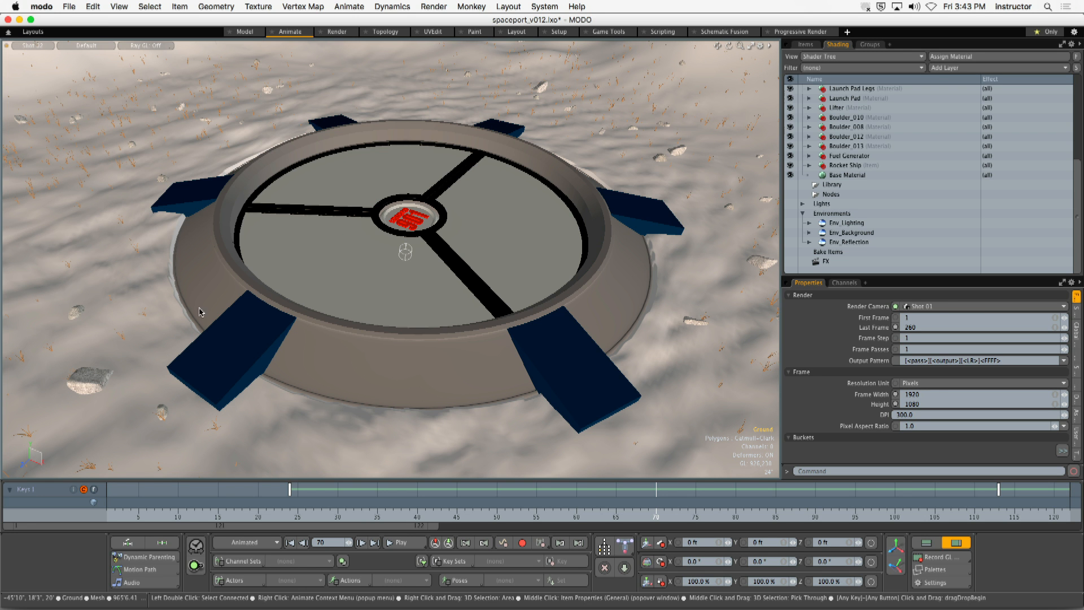
# - Extend the current time range's end to frame 300 and scrub through Shot 02, finishing on frame 160
pyautogui.click(194, 488)
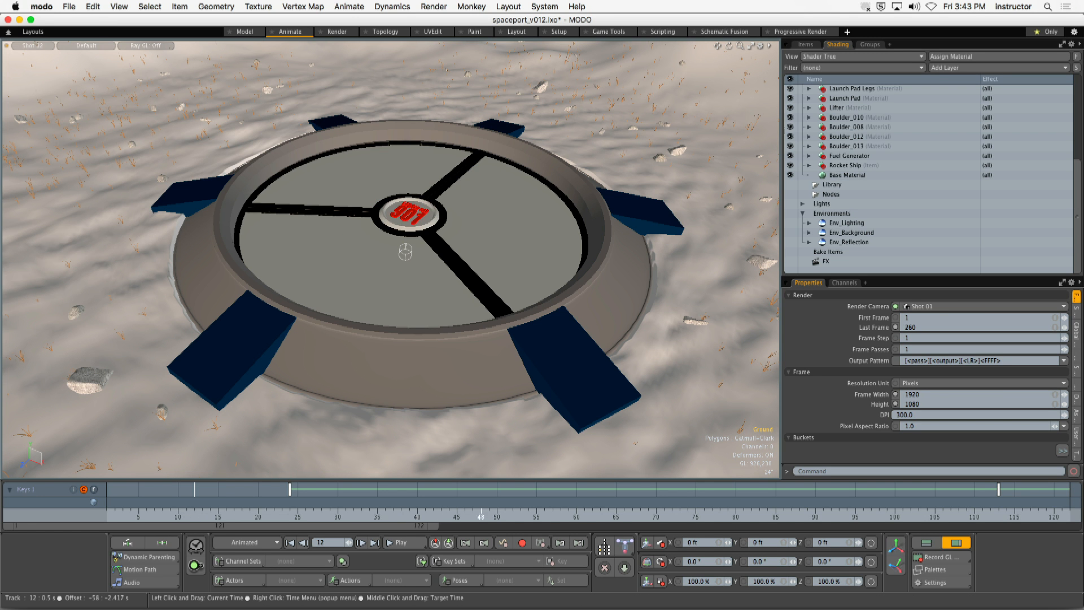
pyautogui.moveTo(481, 511); pyautogui.dragTo(855, 511)
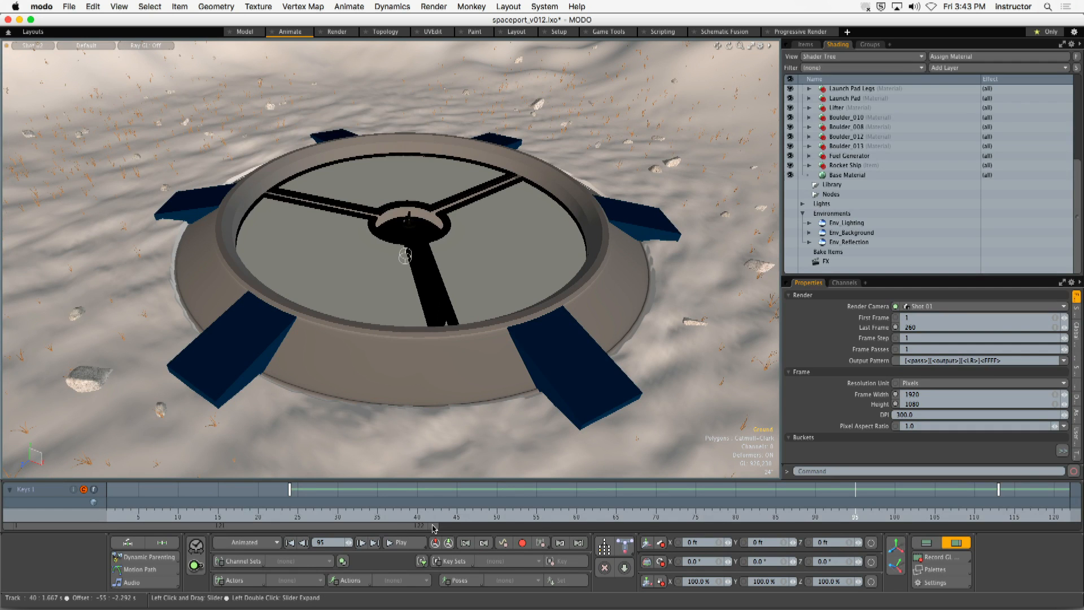
pyautogui.moveTo(433, 528); pyautogui.dragTo(1078, 528)
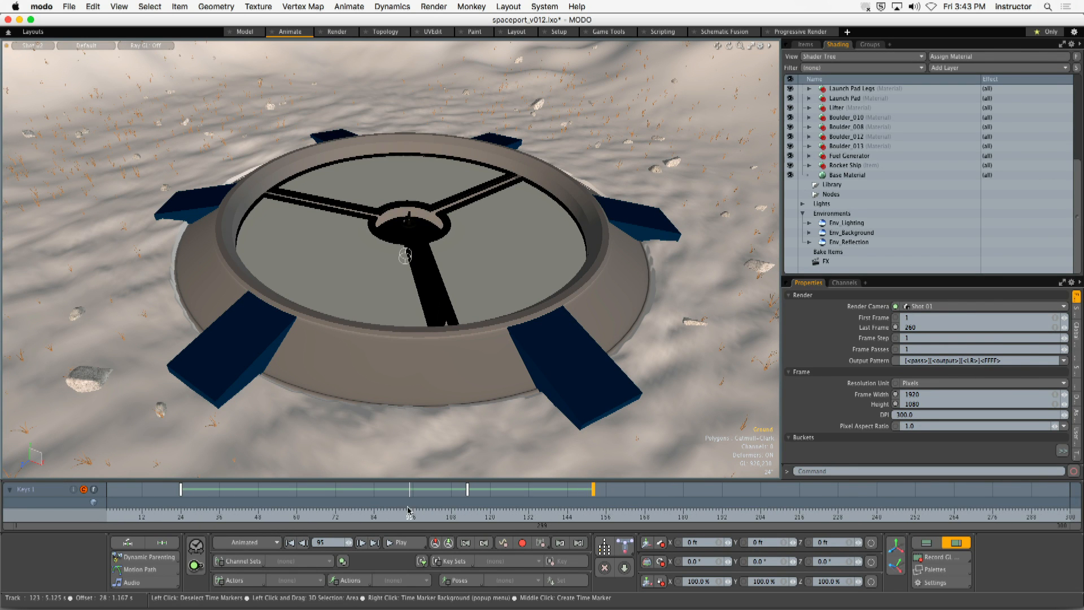
pyautogui.moveTo(410, 510); pyautogui.dragTo(619, 515)
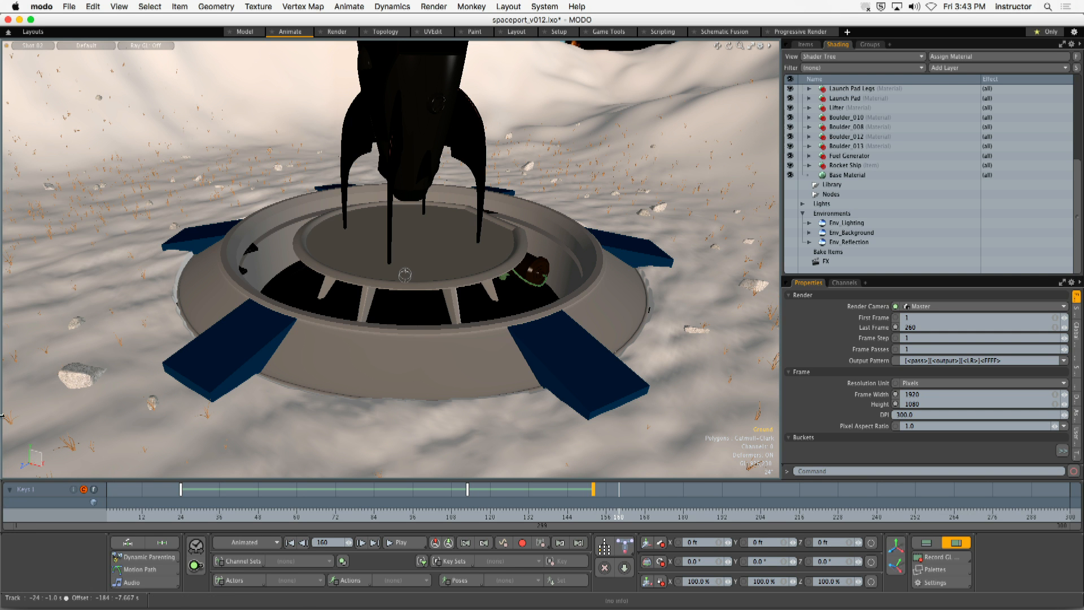
# - Check the scene and current frame ranges in the time settings, and set the current range's end to frame 160
pyautogui.keyDown('ctrl'); pyautogui.scroll(10, 971, 565); pyautogui.keyUp('ctrl')
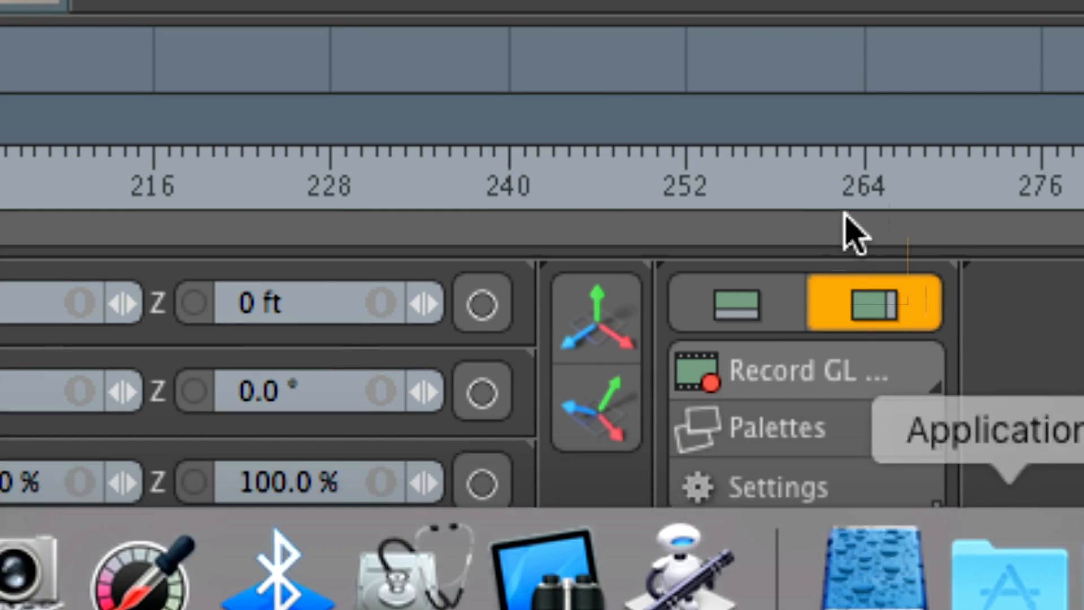
pyautogui.click(861, 529)
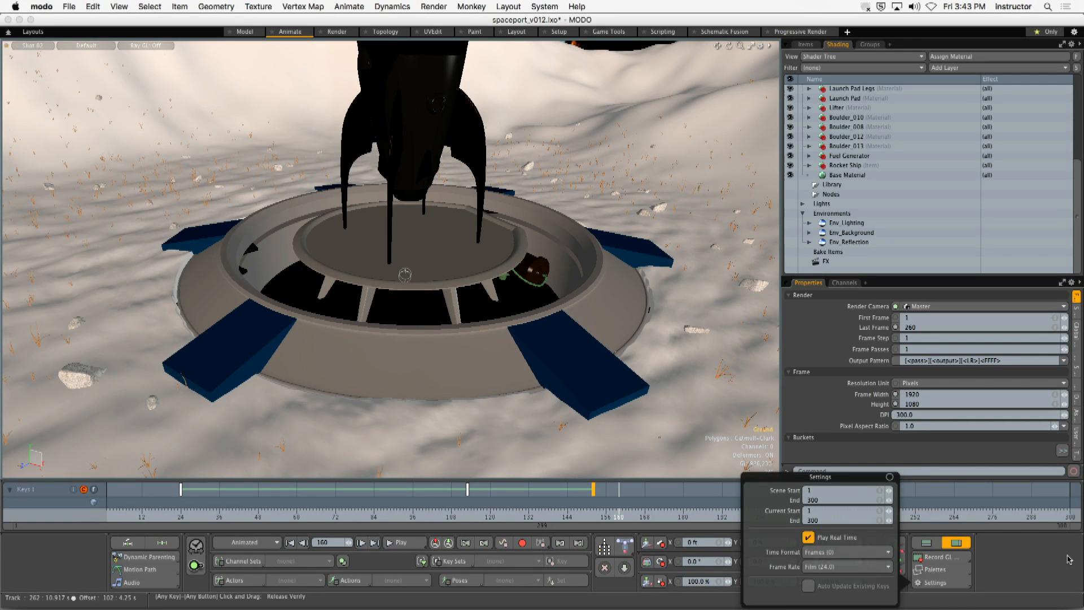
pyautogui.click(1066, 555)
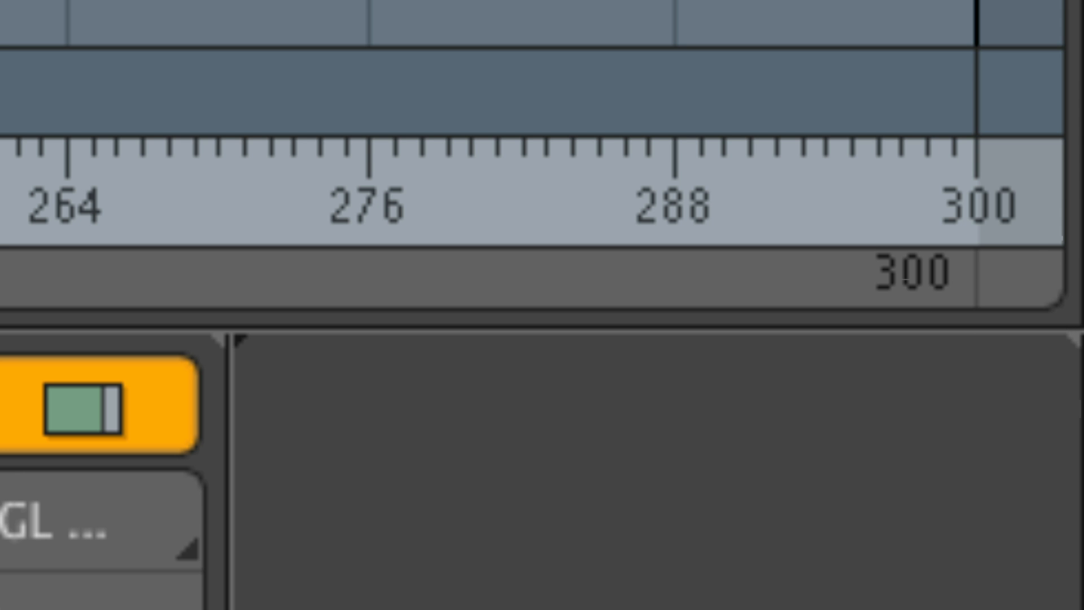
pyautogui.moveTo(1019, 278); pyautogui.dragTo(320, 303)
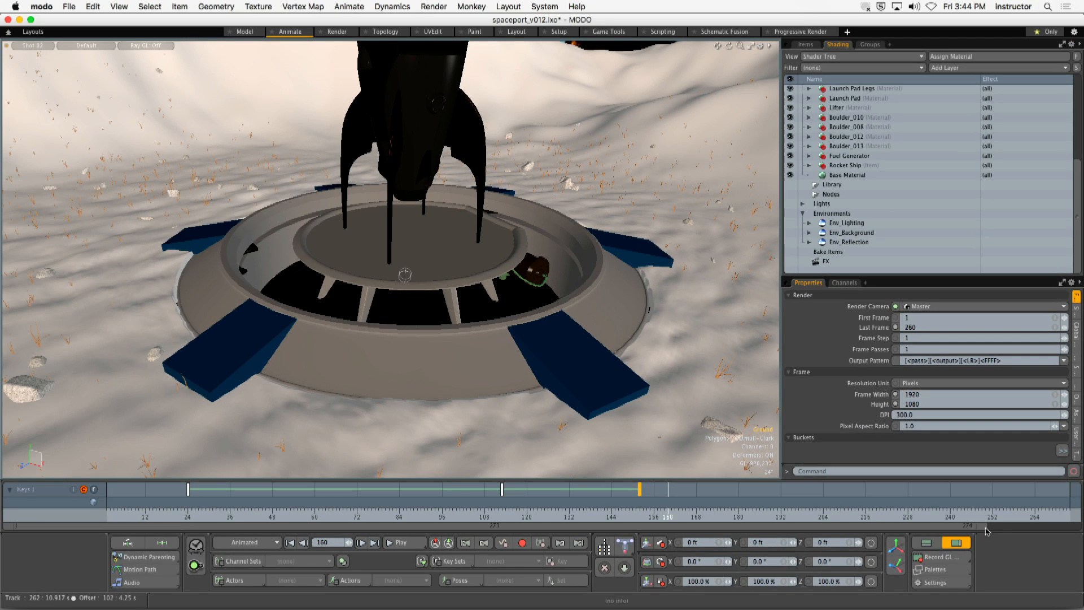
pyautogui.moveTo(979, 529); pyautogui.dragTo(576, 526)
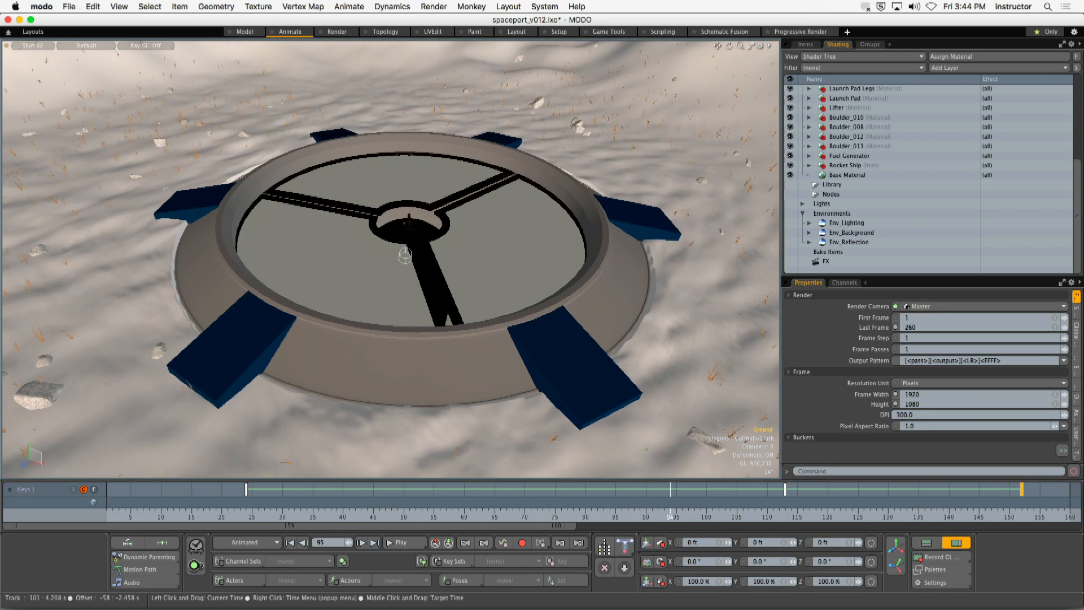
# - Scrub back to frame 41 to find where Shot 02 begins, and set the current range's start to frame 40
pyautogui.click(349, 514)
pyautogui.moveTo(349, 514); pyautogui.dragTo(427, 515)
pyautogui.moveTo(537, 515); pyautogui.dragTo(355, 515)
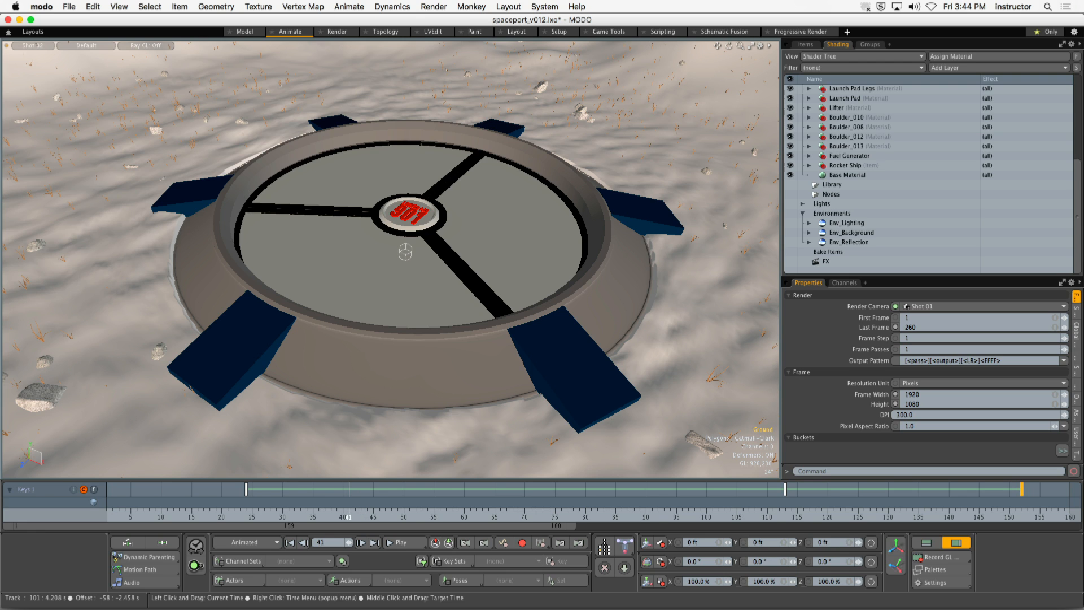
pyautogui.moveTo(8, 529); pyautogui.dragTo(144, 526)
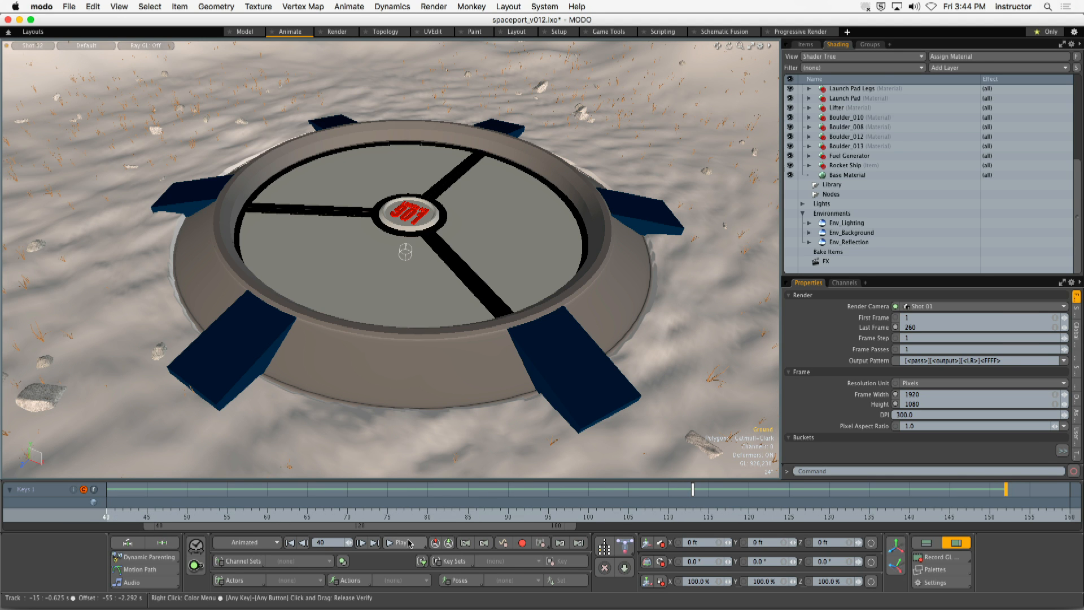
# - Play back Shot 02's shortened range, stop it, and return the current time to frame 40
pyautogui.click(410, 543)
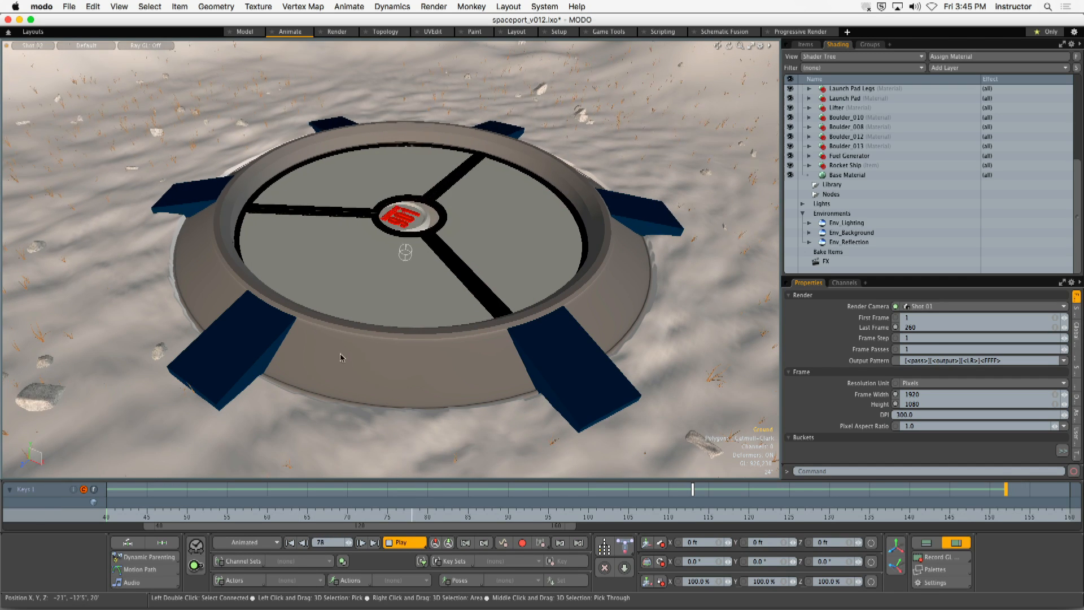
pyautogui.click(400, 542)
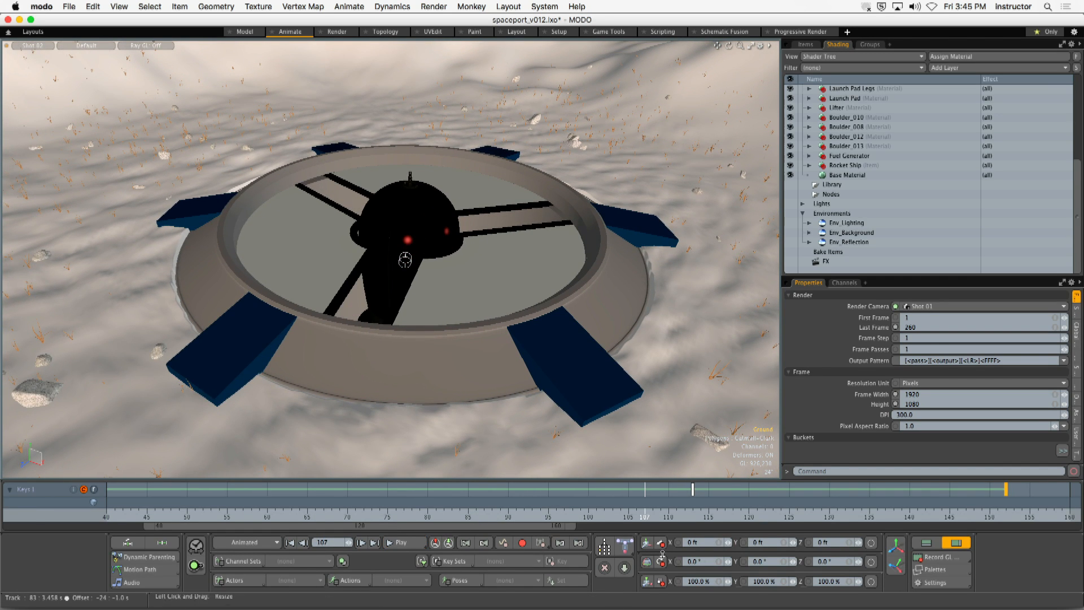
pyautogui.moveTo(640, 519); pyautogui.dragTo(105, 513)
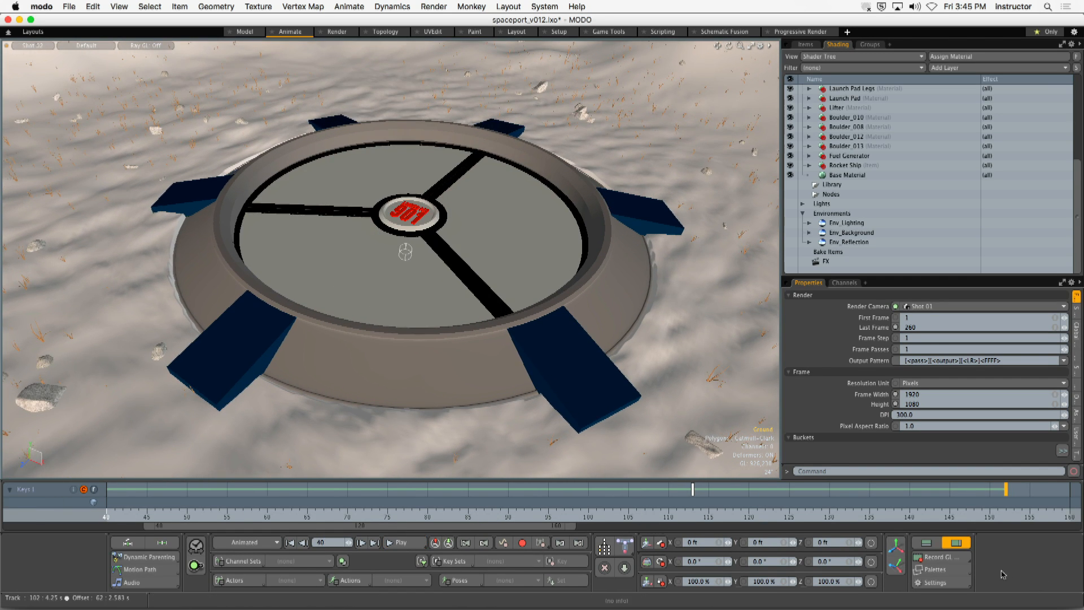
# - Record Shot 02 as a GL animation QuickTime movie named rocketship_offline_shot_02_v001 on the Desktop
pyautogui.click(940, 557)
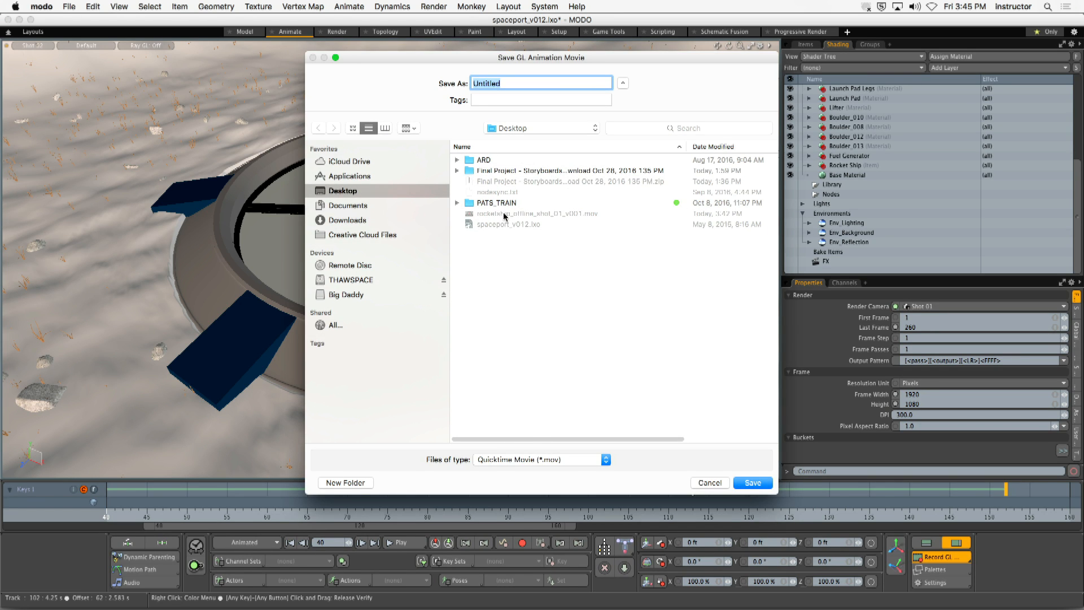
pyautogui.click(533, 214)
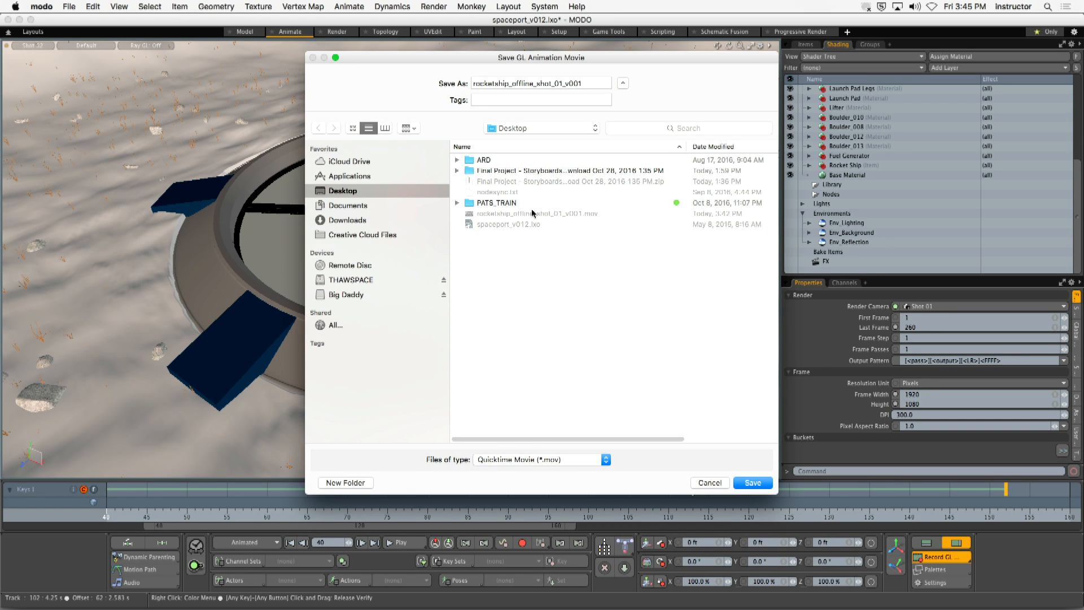
pyautogui.click(559, 83)
pyautogui.press('BackSpace')
pyautogui.write('2')
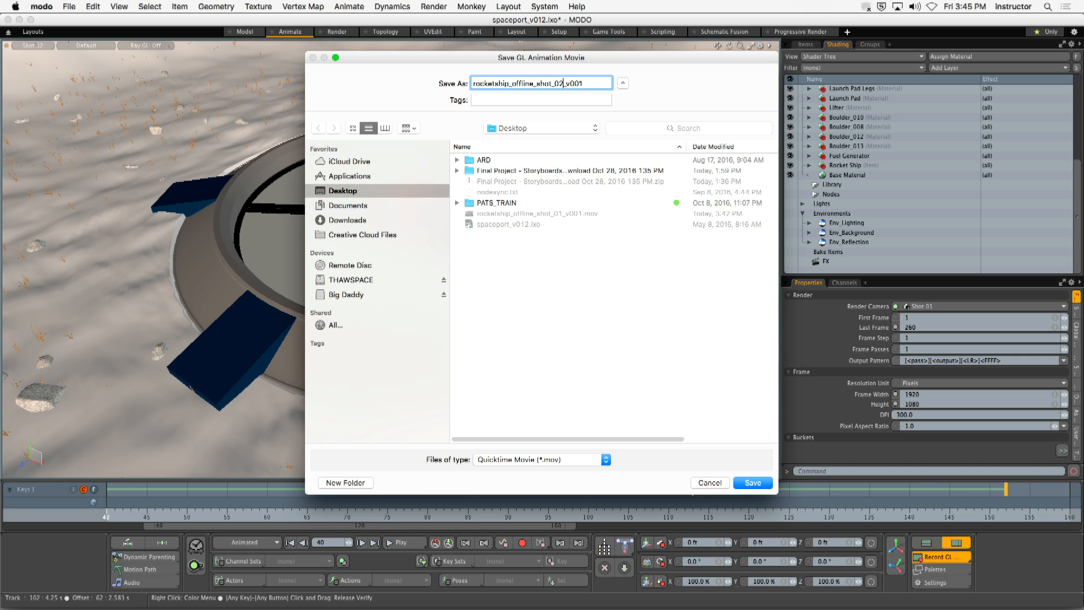
pyautogui.click(753, 482)
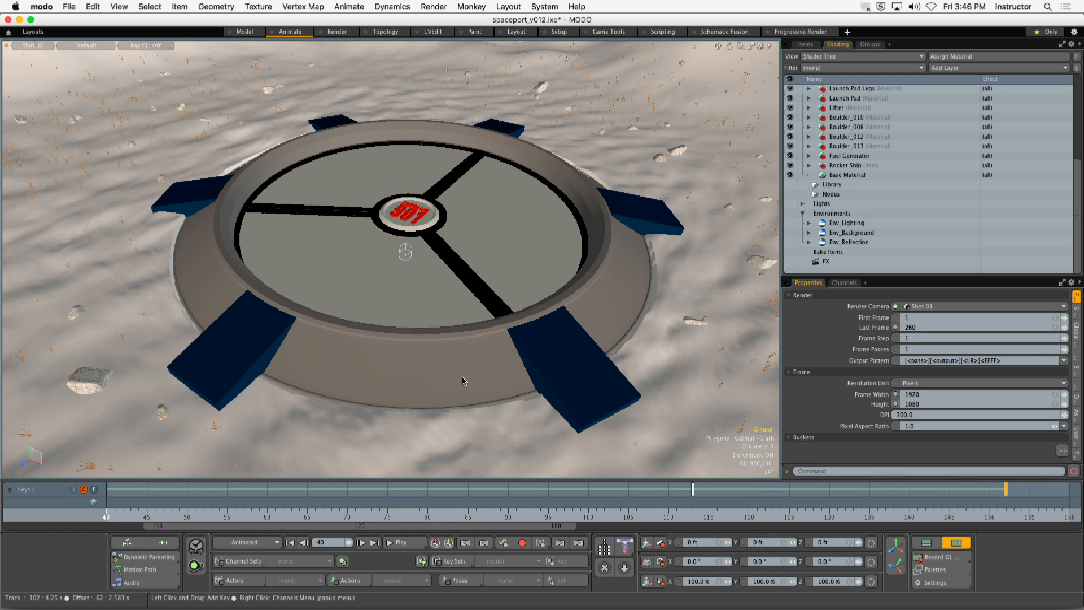
# - Switch the viewport to the Master camera and set the current time range to frames 90 through 300
pyautogui.click(28, 49)
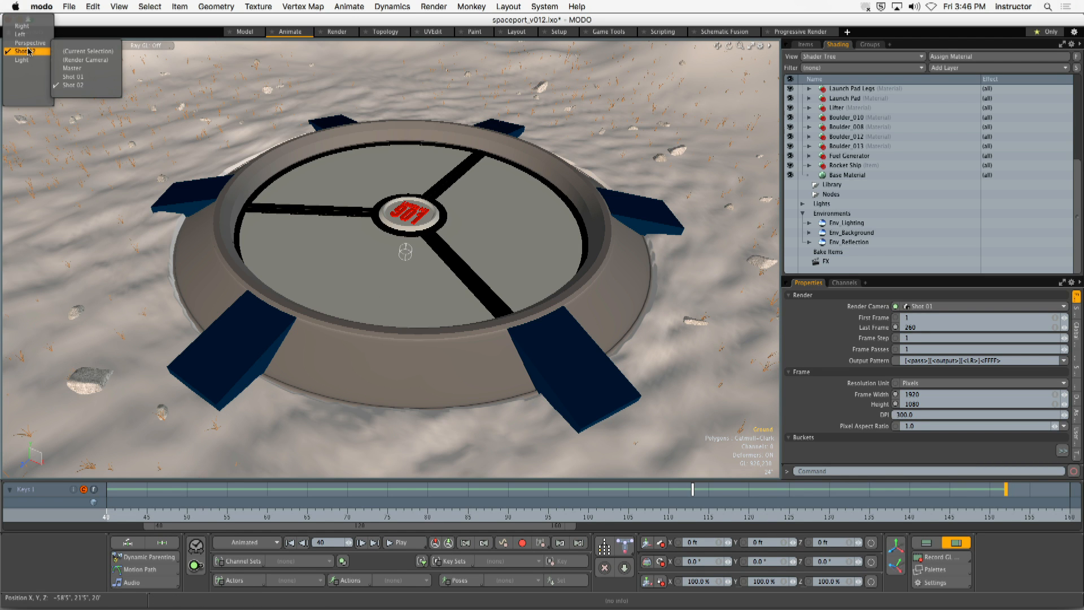
pyautogui.click(82, 68)
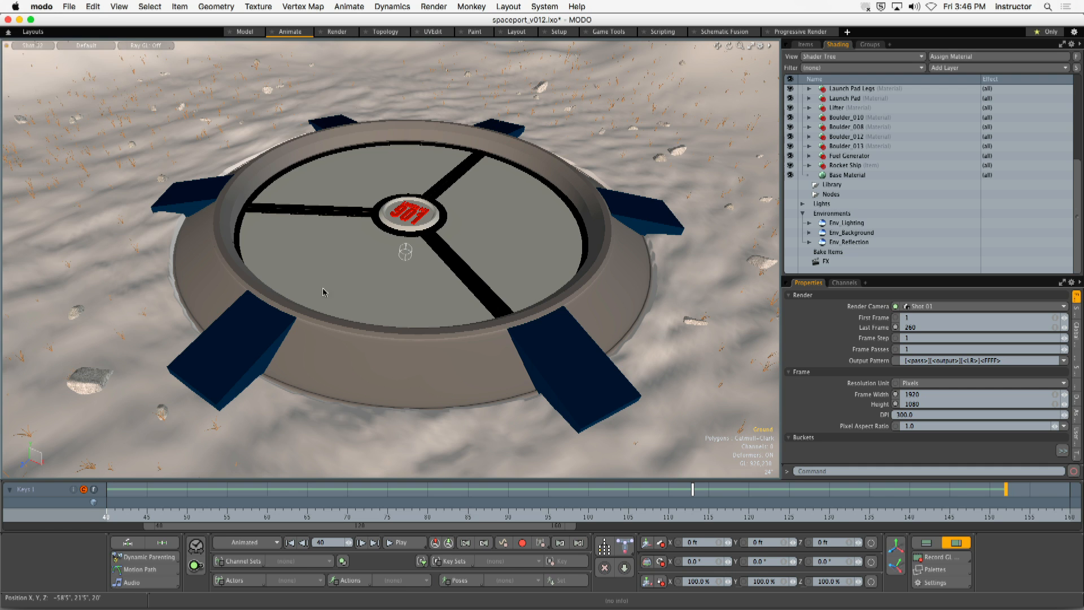
pyautogui.moveTo(853, 512)
pyautogui.mouseDown()
pyautogui.moveTo(484, 515)
pyautogui.moveTo(572, 515)
pyautogui.moveTo(563, 516)
pyautogui.mouseUp()
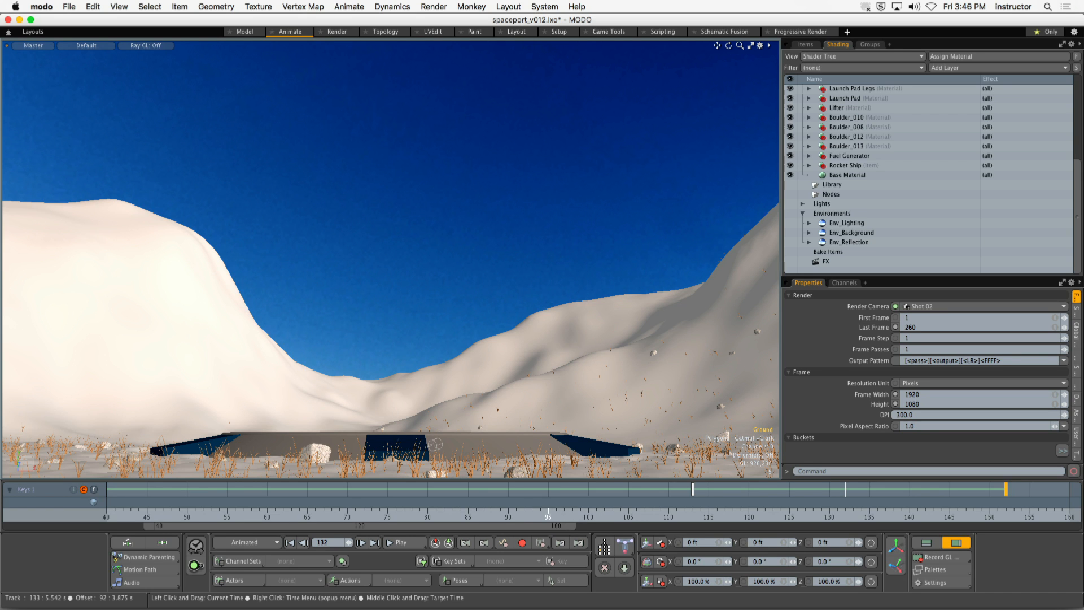
pyautogui.click(508, 515)
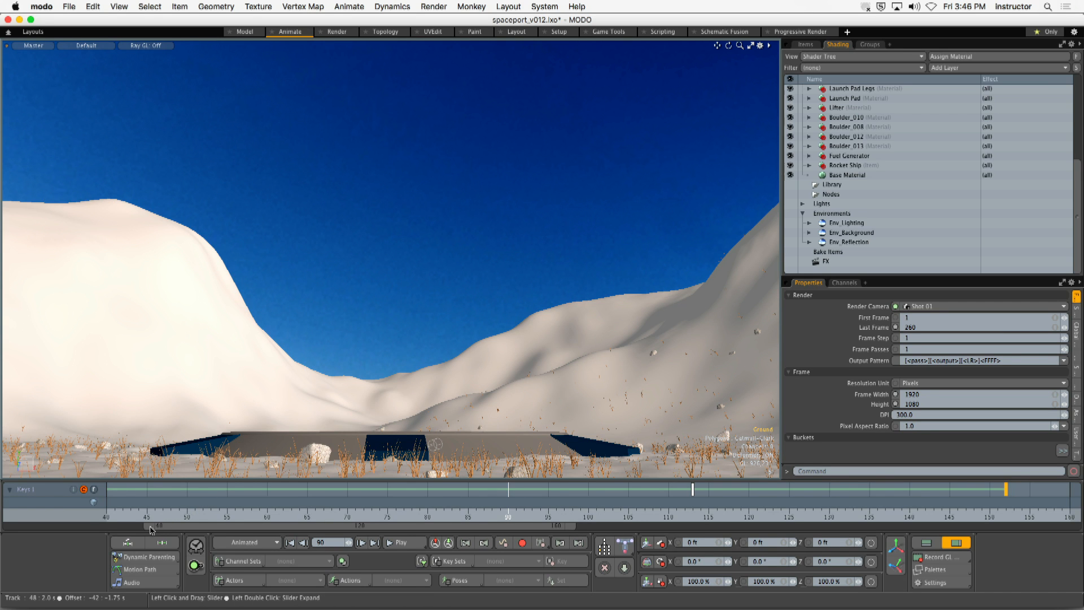
pyautogui.moveTo(147, 525); pyautogui.dragTo(327, 525)
pyautogui.moveTo(575, 526); pyautogui.dragTo(1061, 526)
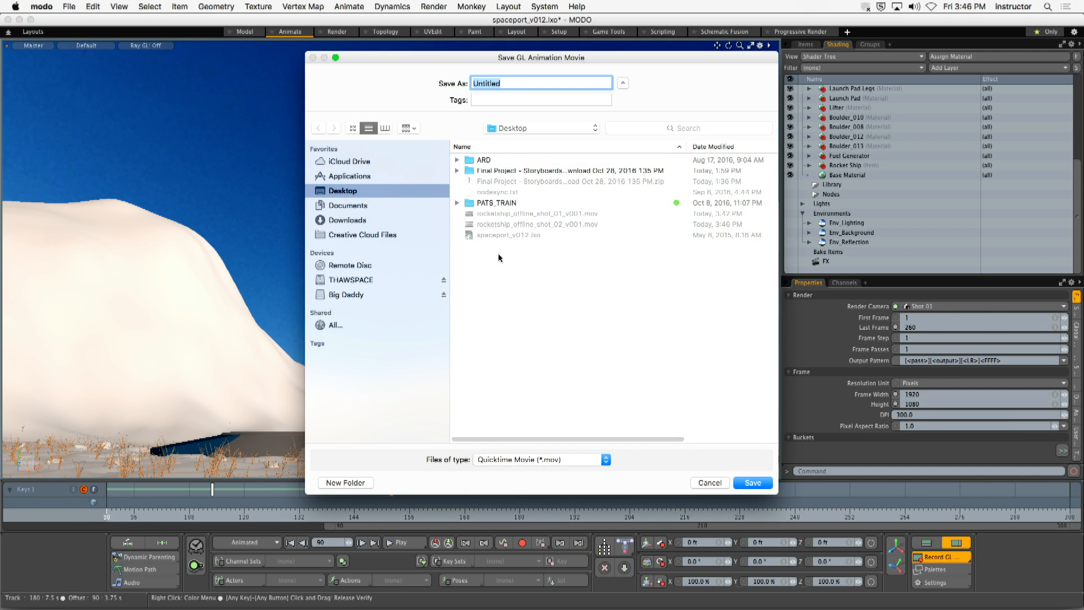
# - Record the Master camera shot as a GL animation QuickTime movie named rocketship_offline_shot_03_v001 on the Desktop
pyautogui.click(520, 224)
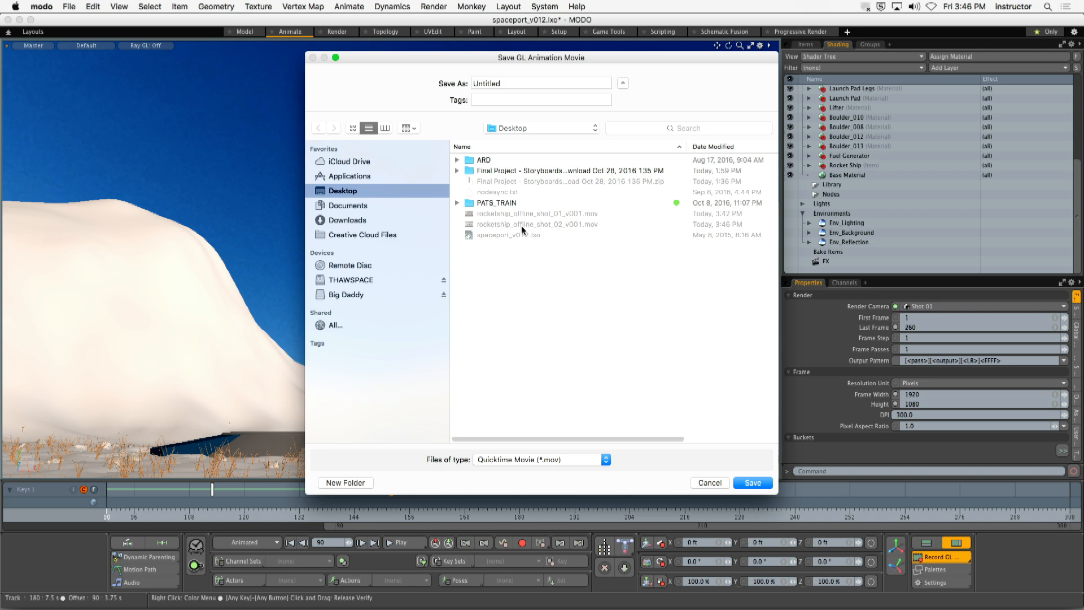
pyautogui.click(558, 83)
pyautogui.press('Delete')
pyautogui.write('3')
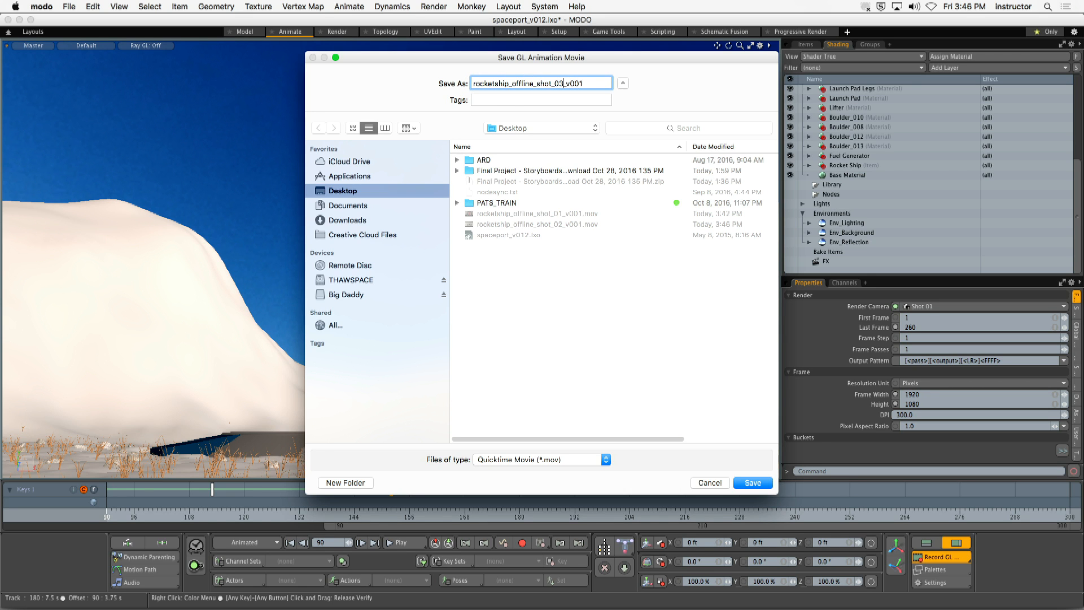
pyautogui.click(745, 489)
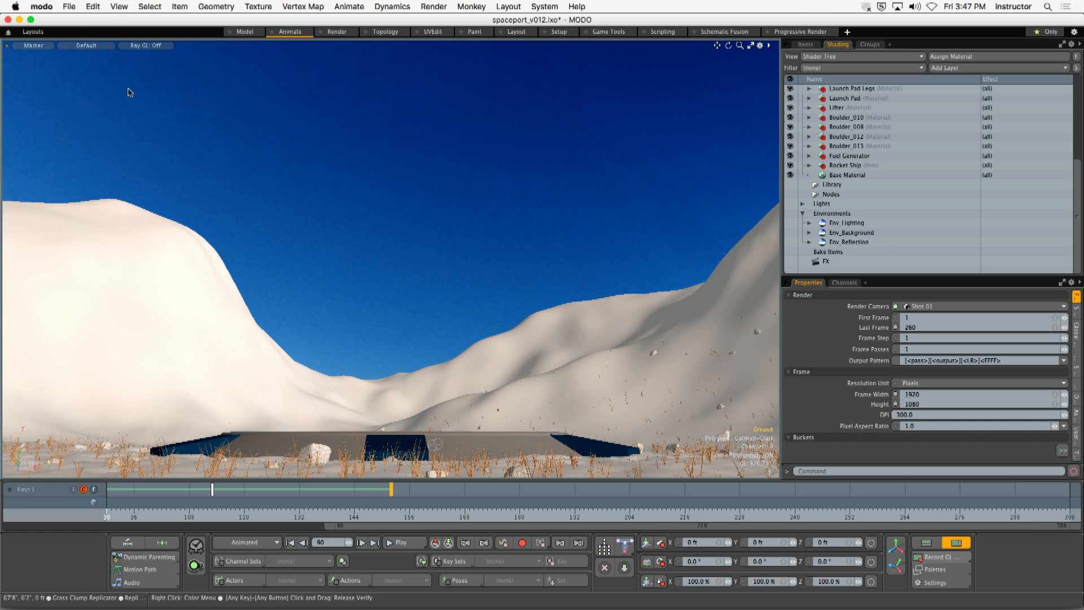
# - Switch to Finder, closing the TRAIN_STATION_PREVIS window, and move the three rocketship_offline movies to an empty area of the desktop
pyautogui.click(41, 6)
pyautogui.click(64, 71)
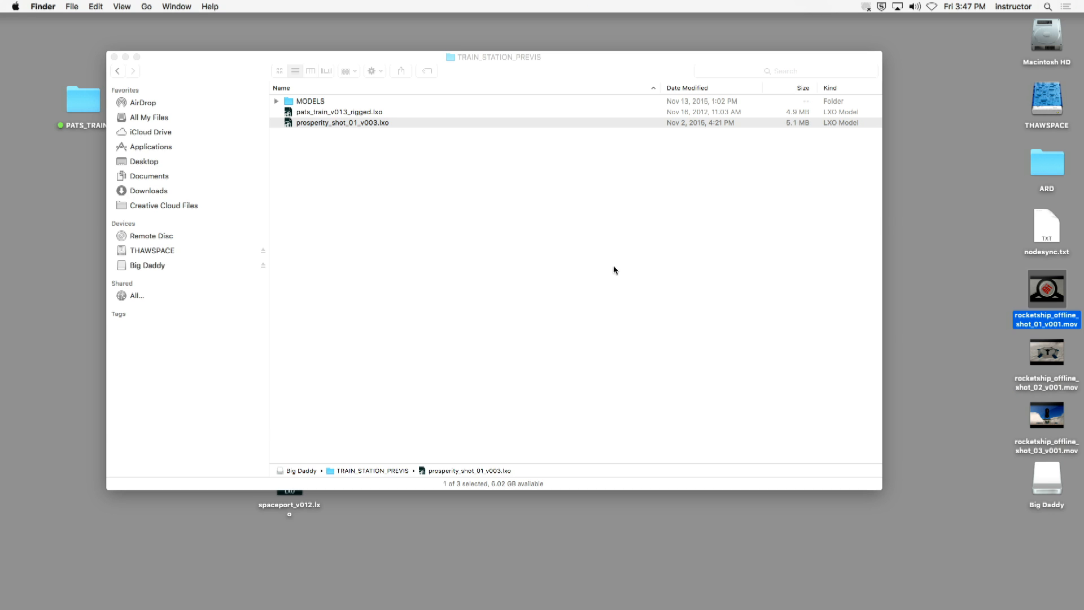
pyautogui.click(115, 57)
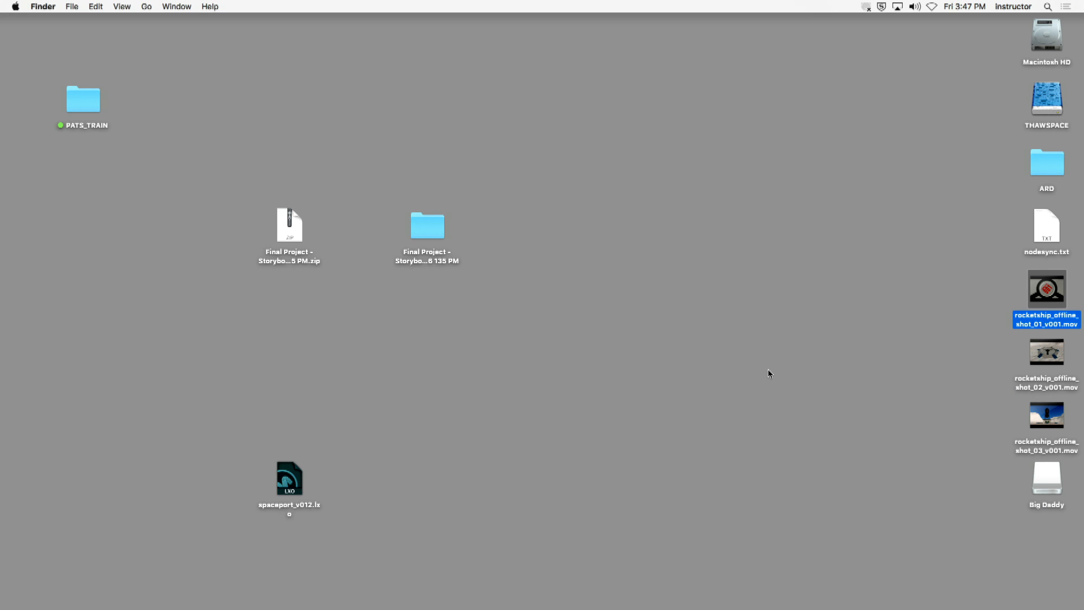
pyautogui.moveTo(997, 272); pyautogui.dragTo(614, 222)
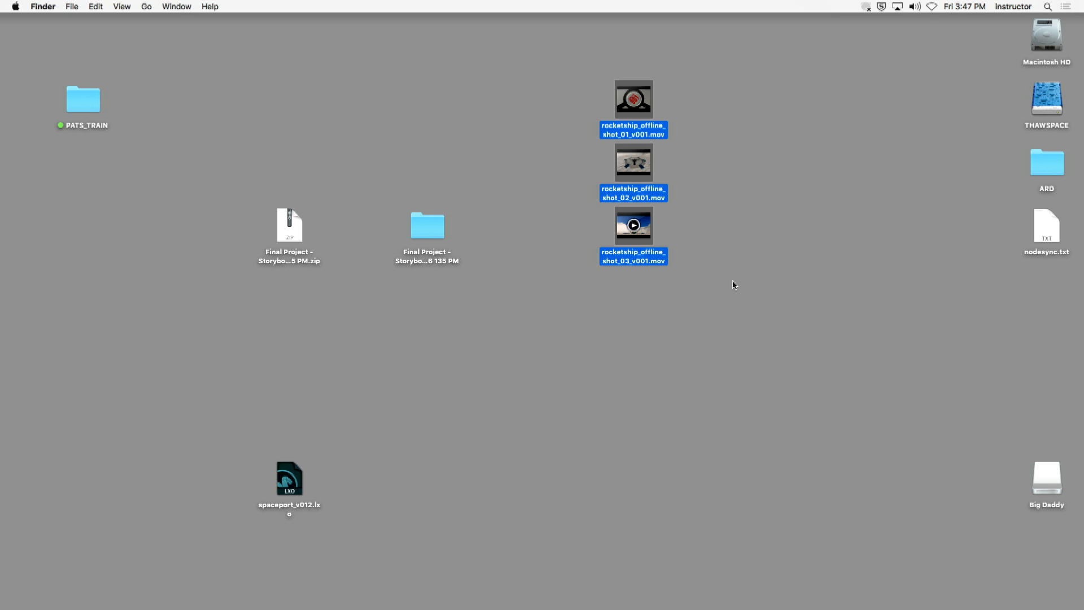
# - Play rocketship_offline_shot_01_v001.mov in QuickTime Player to review it, and close it
pyautogui.click(680, 131)
pyautogui.click(625, 127)
pyautogui.doubleClick(625, 127)
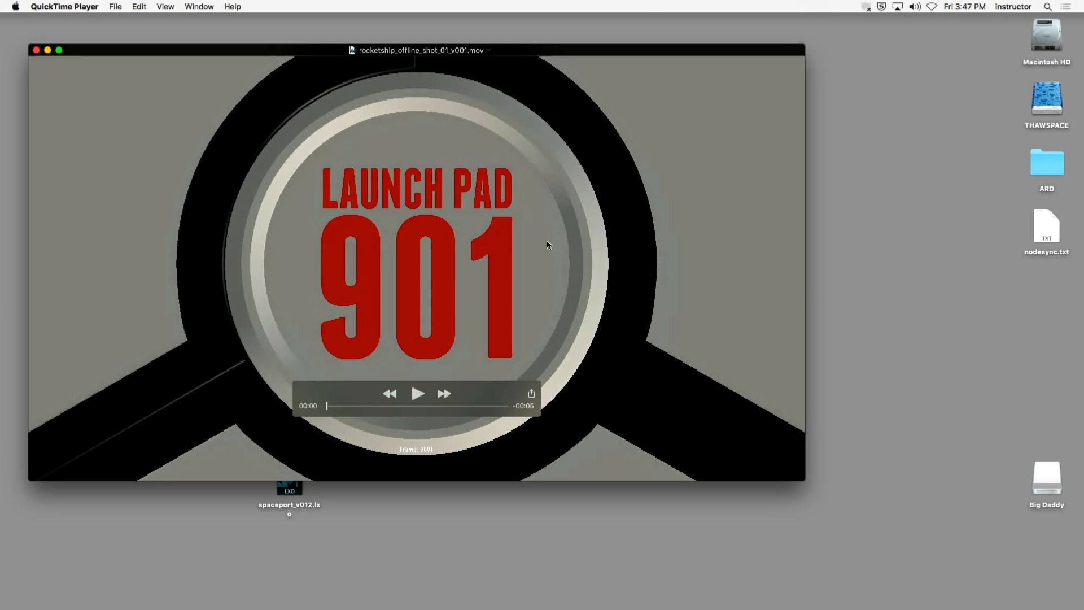
pyautogui.click(417, 395)
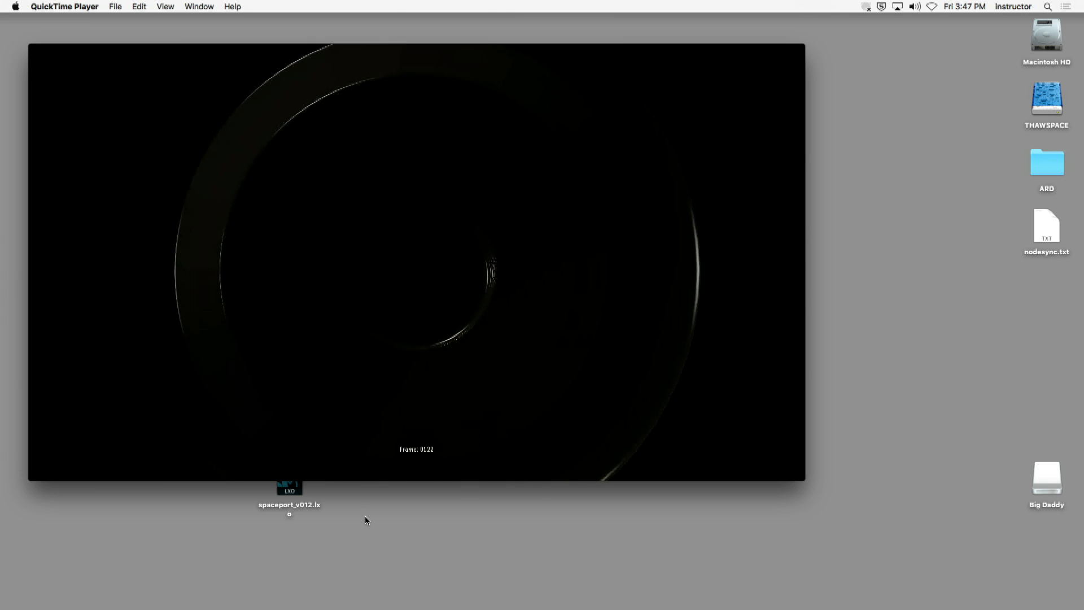
pyautogui.click(36, 49)
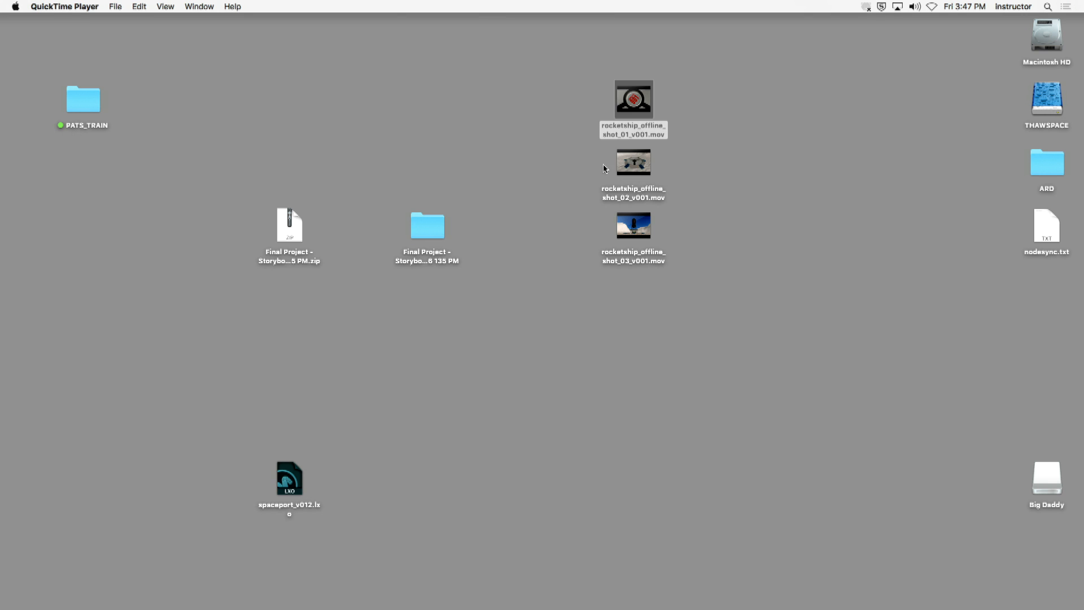
# - Play rocketship_offline_shot_02_v001.mov and rocketship_offline_shot_03_v001.mov in turn to review them, closing each one
pyautogui.doubleClick(631, 162)
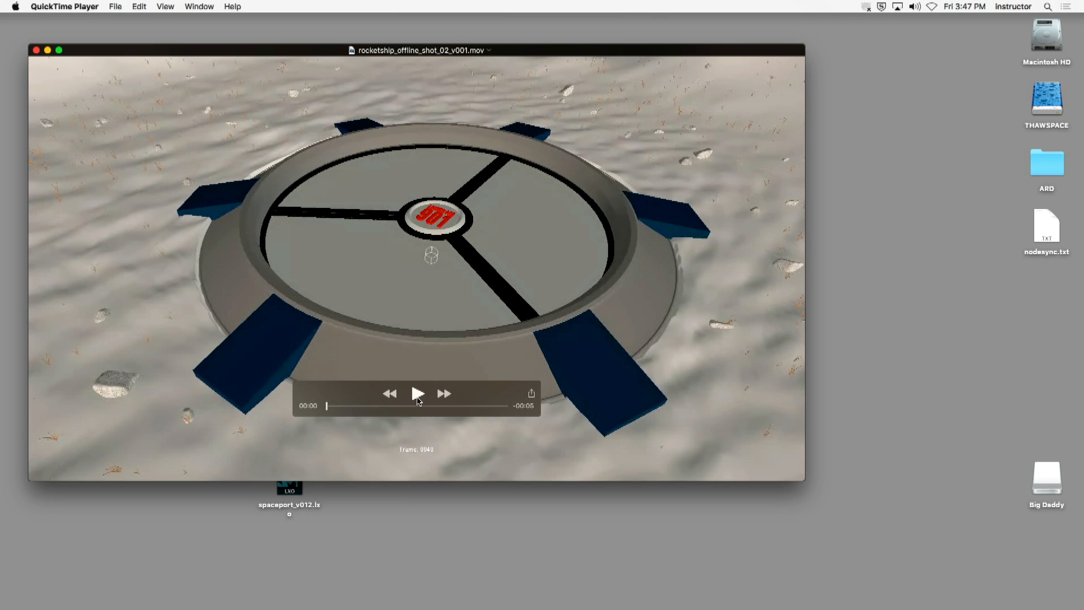
pyautogui.click(420, 390)
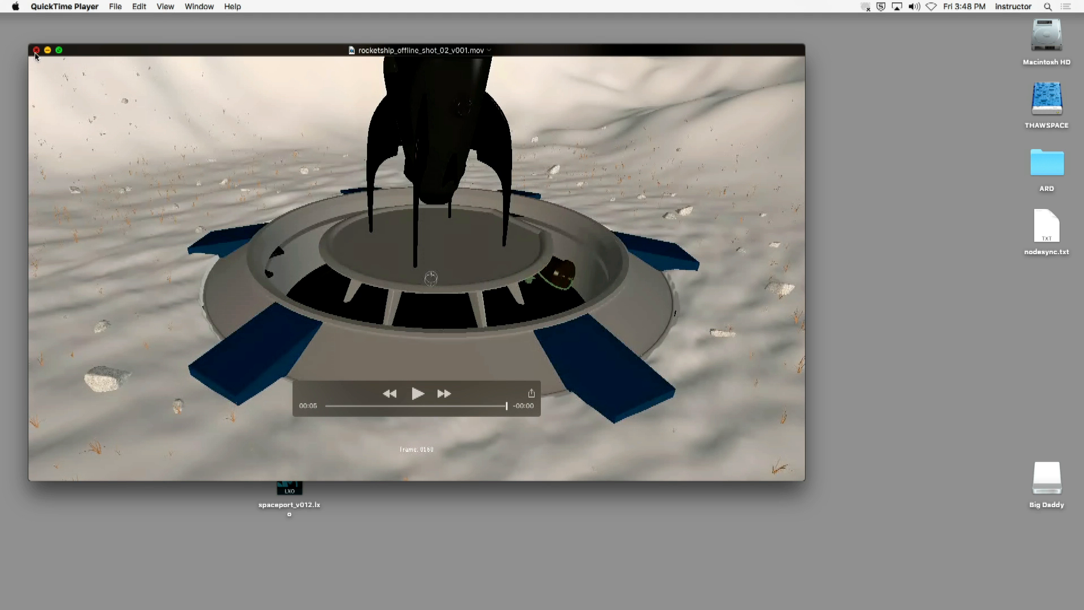
pyautogui.click(36, 51)
pyautogui.doubleClick(632, 224)
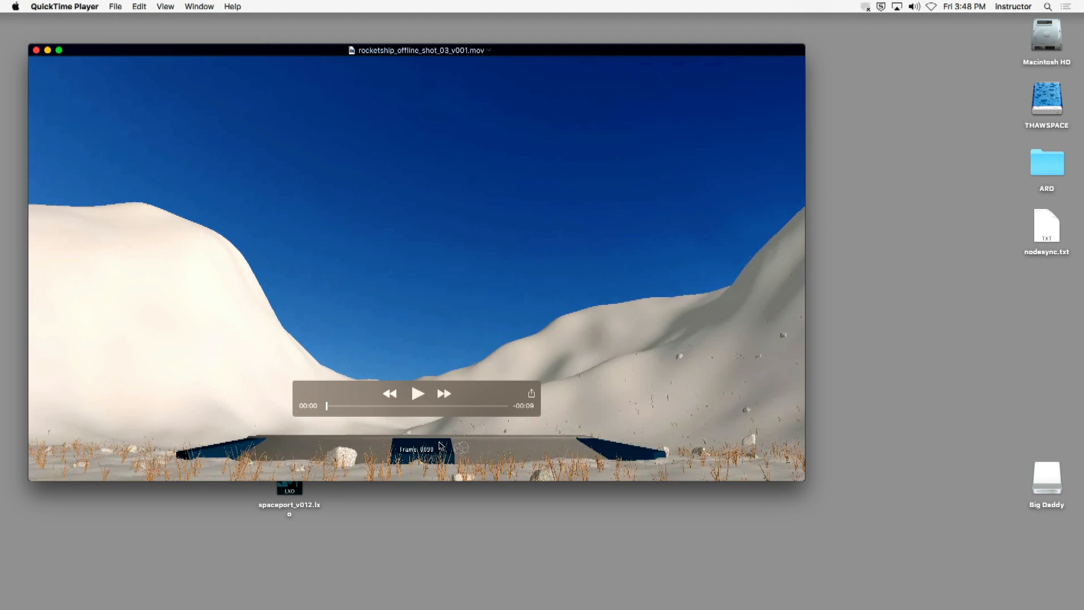
pyautogui.click(416, 400)
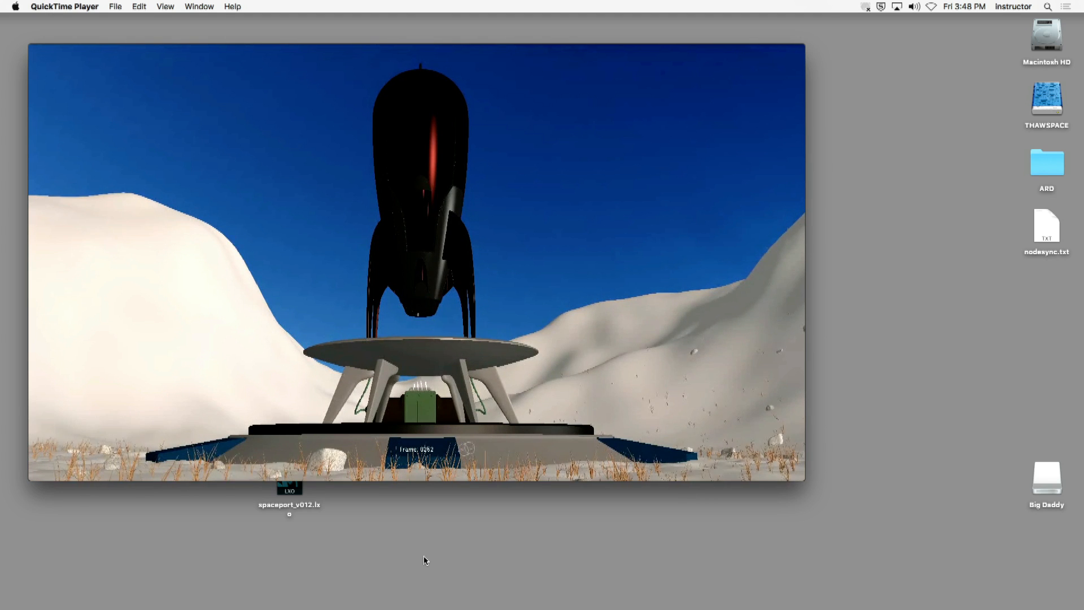
pyautogui.moveTo(88, 77); pyautogui.dragTo(153, 65)
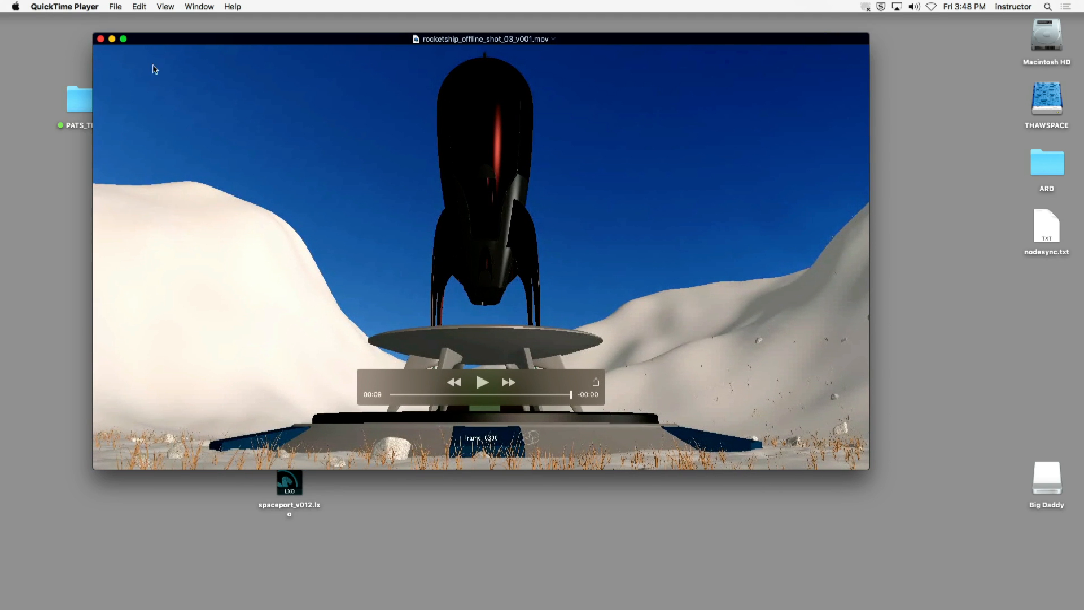
pyautogui.click(100, 39)
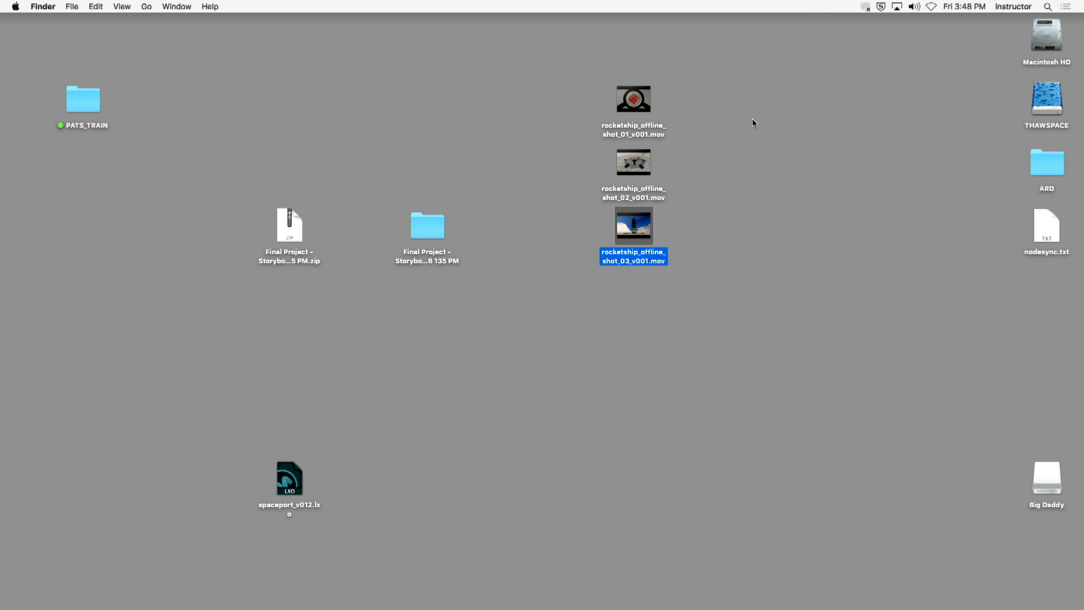
# - Create a new folder named ROCKETSHIP_ANIMATIC on the desktop beside the three movies
pyautogui.moveTo(755, 75); pyautogui.dragTo(649, 282)
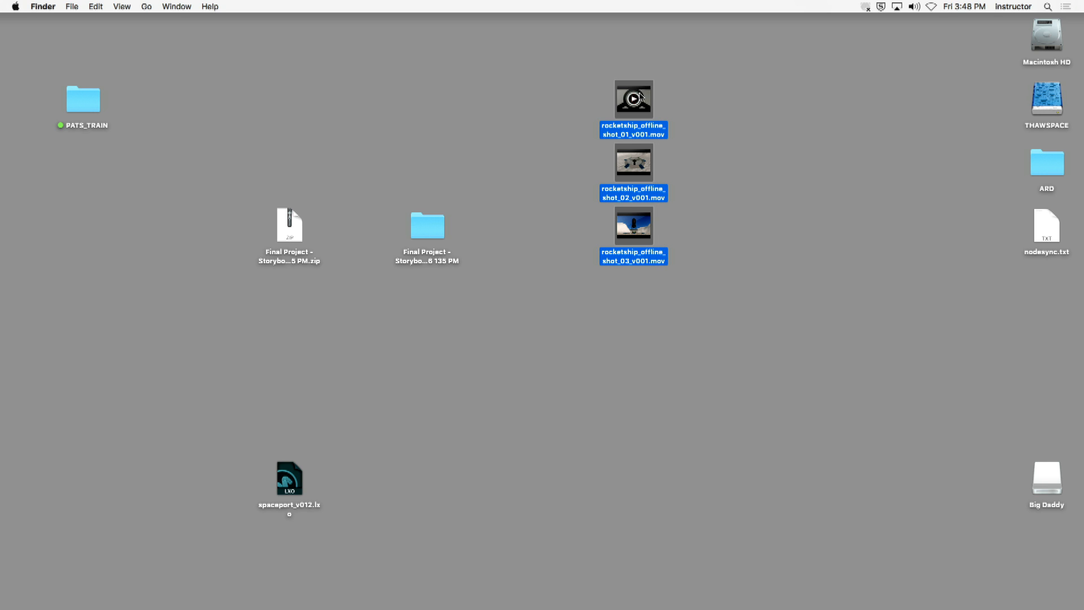
pyautogui.rightClick(749, 123)
pyautogui.click(771, 128)
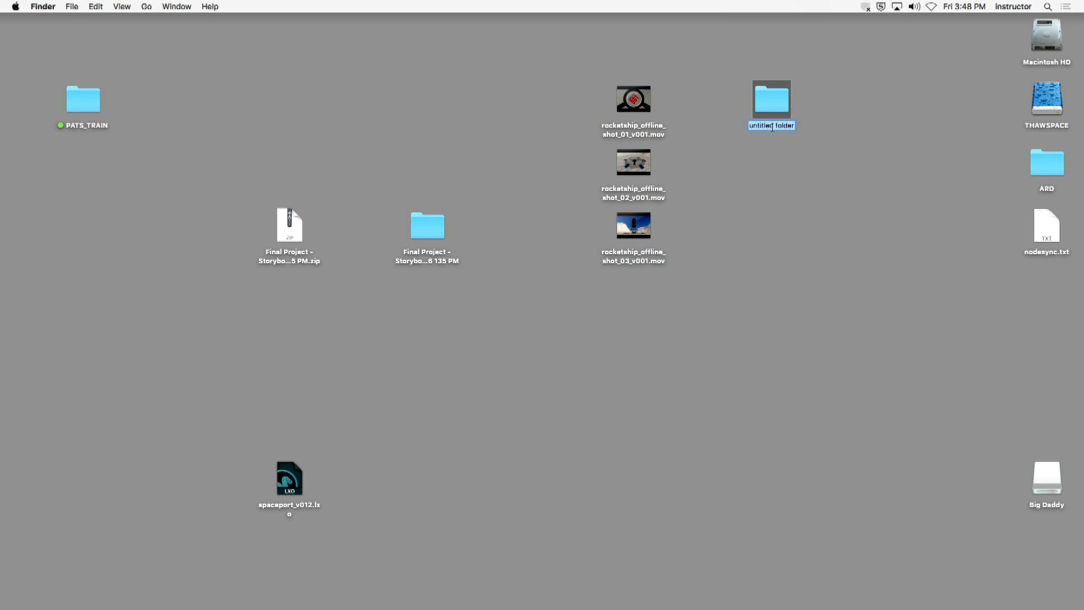
pyautogui.write('ROCKETSHIP+AC')
pyautogui.press('BackSpace')
pyautogui.press('BackSpace')
pyautogui.press('BackSpace')
pyautogui.write('_ANIM')
pyautogui.write('ATIC')
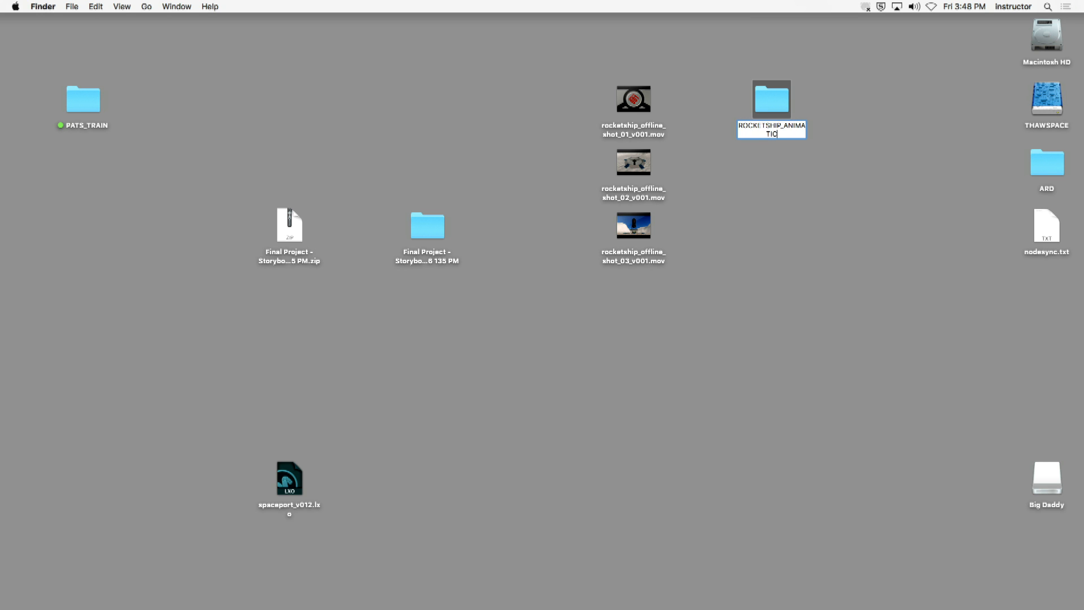
pyautogui.press('Return')
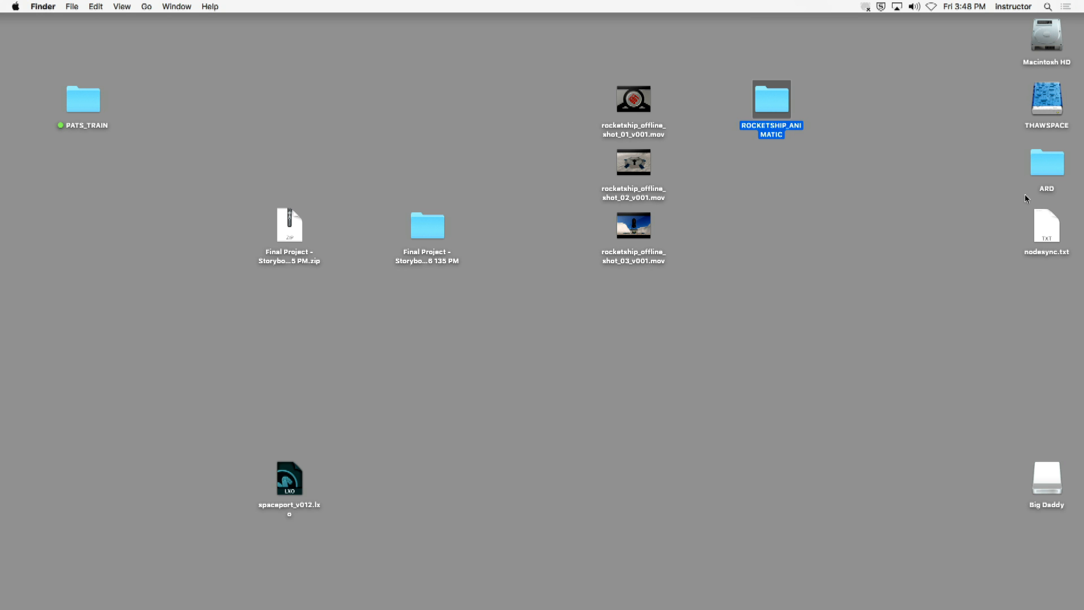
# - Open the ROCKETSHIP_ANIMATIC folder and create a subfolder named ASSETS in it
pyautogui.click(876, 193)
pyautogui.click(771, 96)
pyautogui.doubleClick(769, 104)
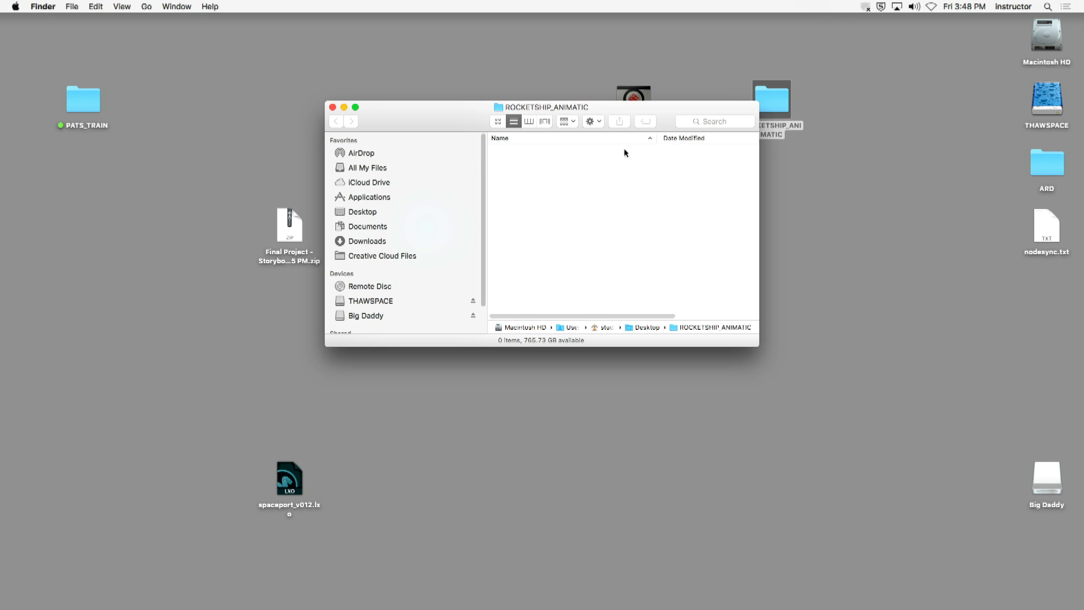
pyautogui.moveTo(465, 123); pyautogui.dragTo(214, 61)
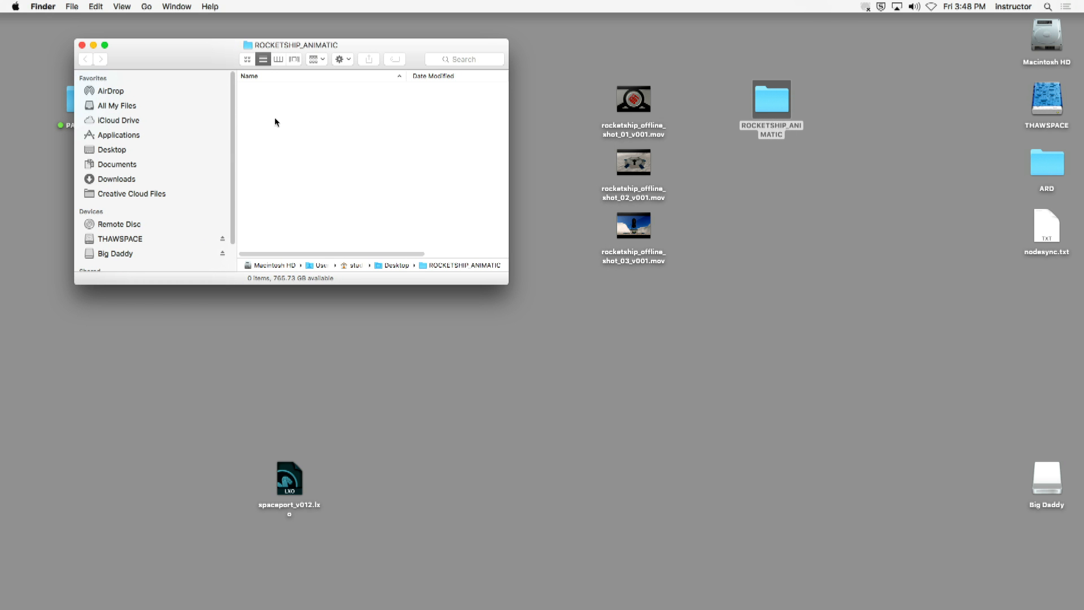
pyautogui.press('super+shift+n')
pyautogui.write('ASSETS')
pyautogui.press('Return')
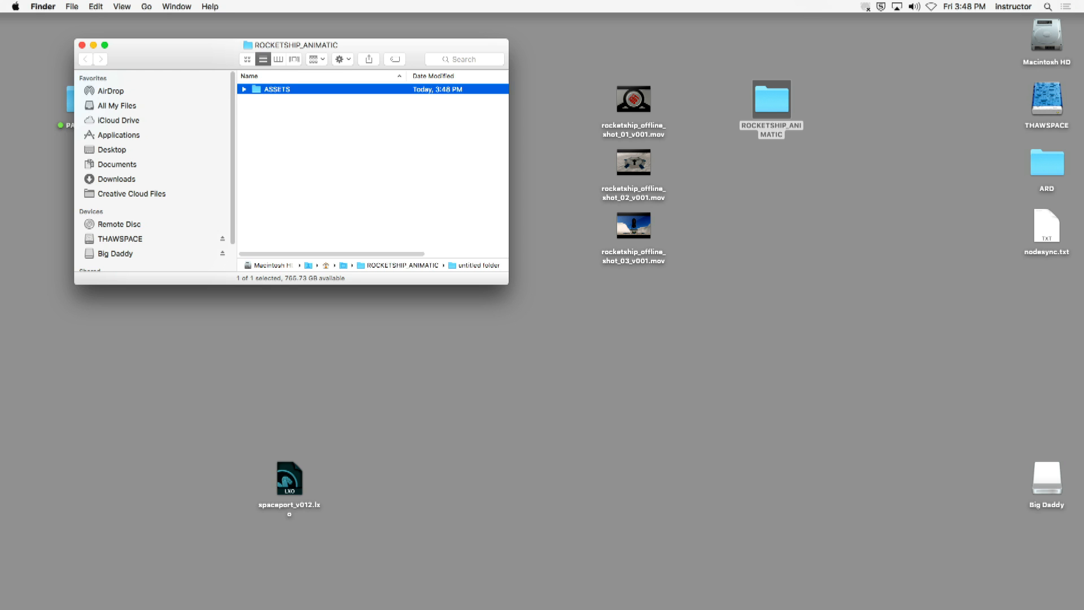
# - Move the three rocketship_offline movies into the ASSETS folder, close the folder window, and select ROCKETSHIP_ANIMATIC on the desktop
pyautogui.moveTo(703, 80); pyautogui.dragTo(580, 309)
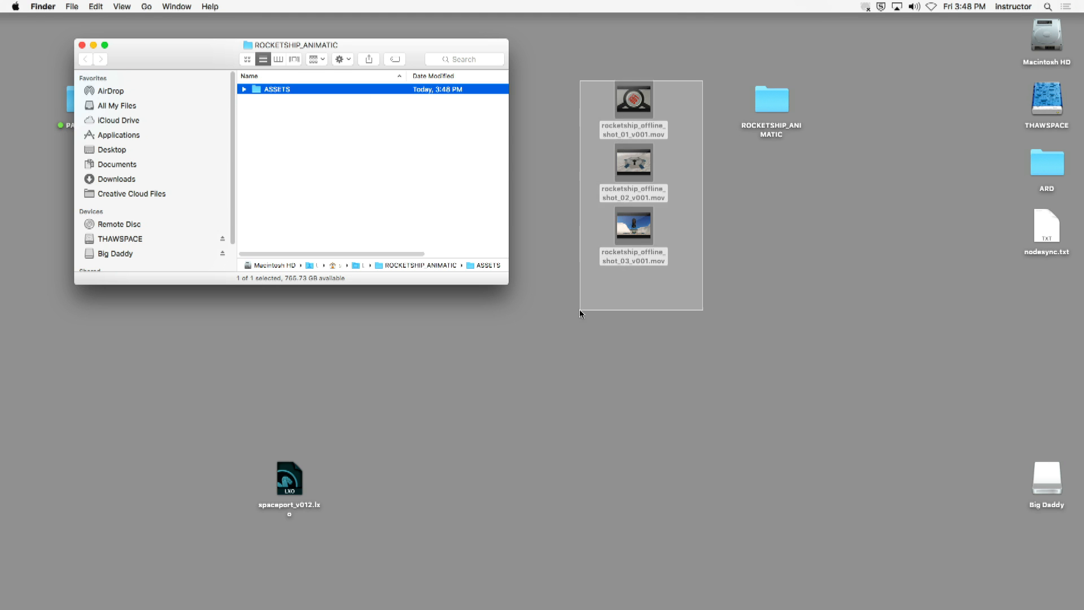
pyautogui.moveTo(645, 103); pyautogui.dragTo(292, 87)
pyautogui.moveTo(165, 52); pyautogui.dragTo(392, 91)
pyautogui.click(307, 83)
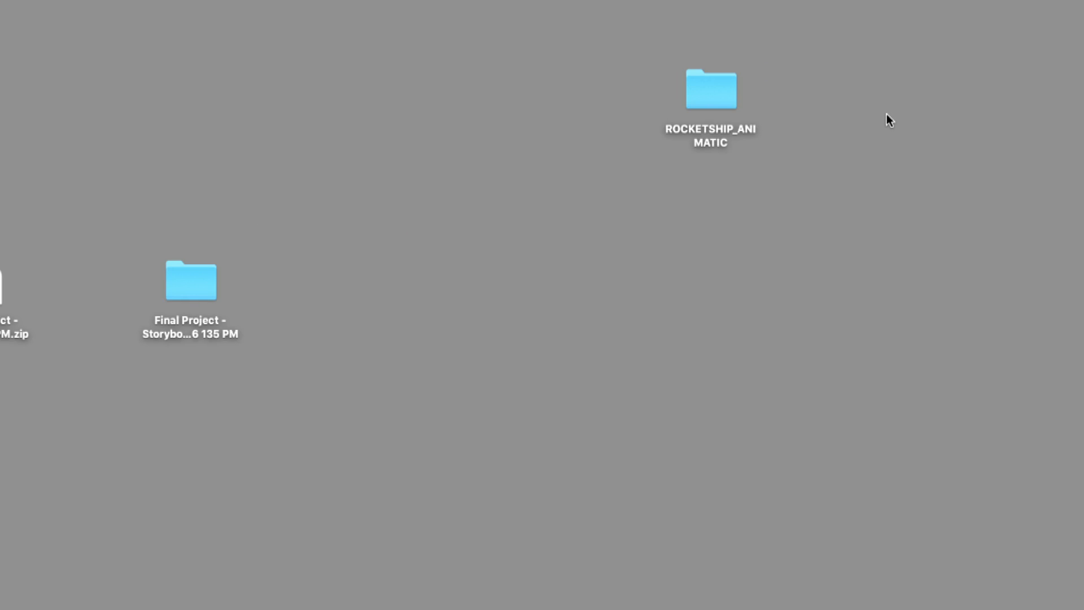
pyautogui.click(699, 90)
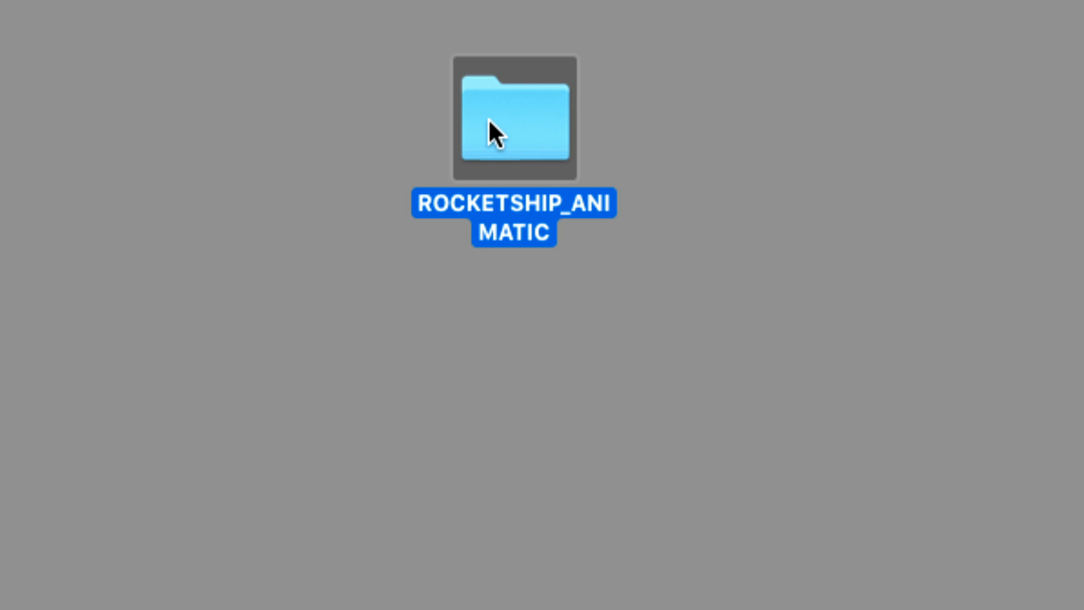
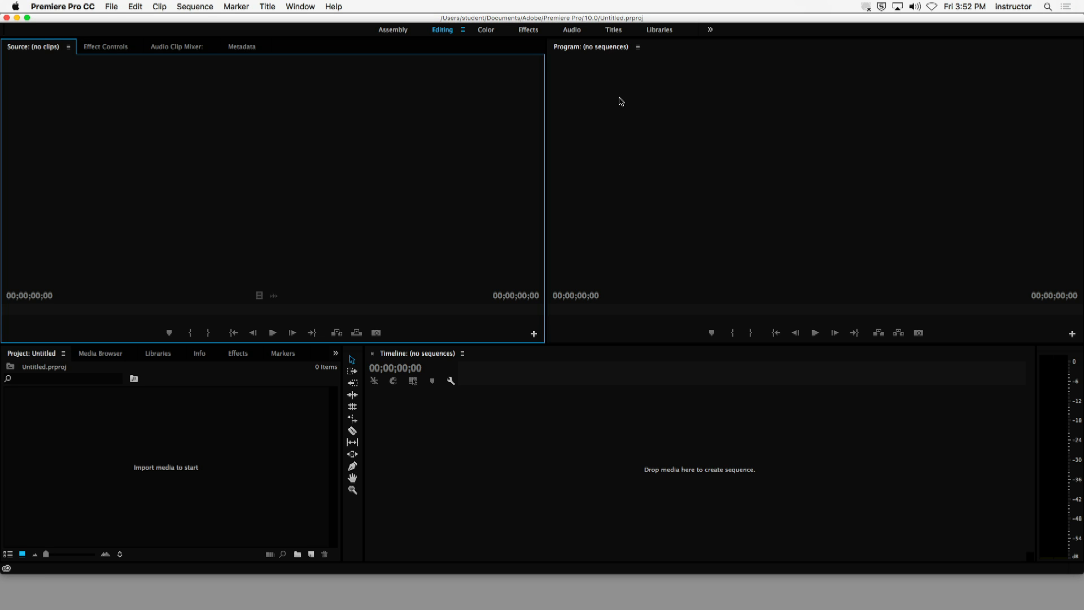
# - Start a new Premiere Pro project and name it rocketship_animatic_v001
pyautogui.hotkey('shift', '1')
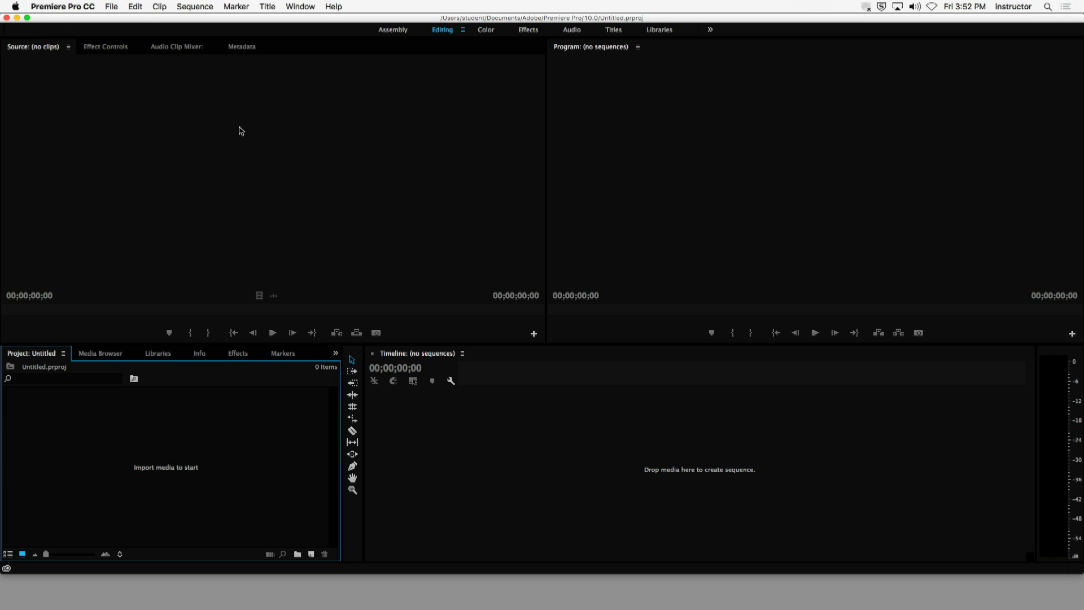
pyautogui.click(112, 7)
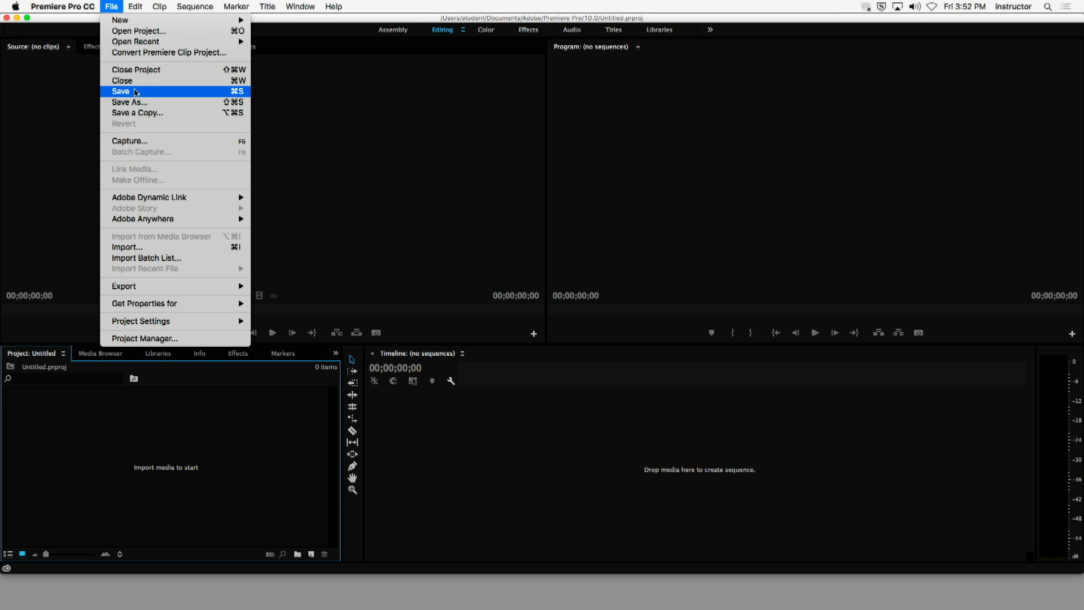
pyautogui.moveTo(150, 21)
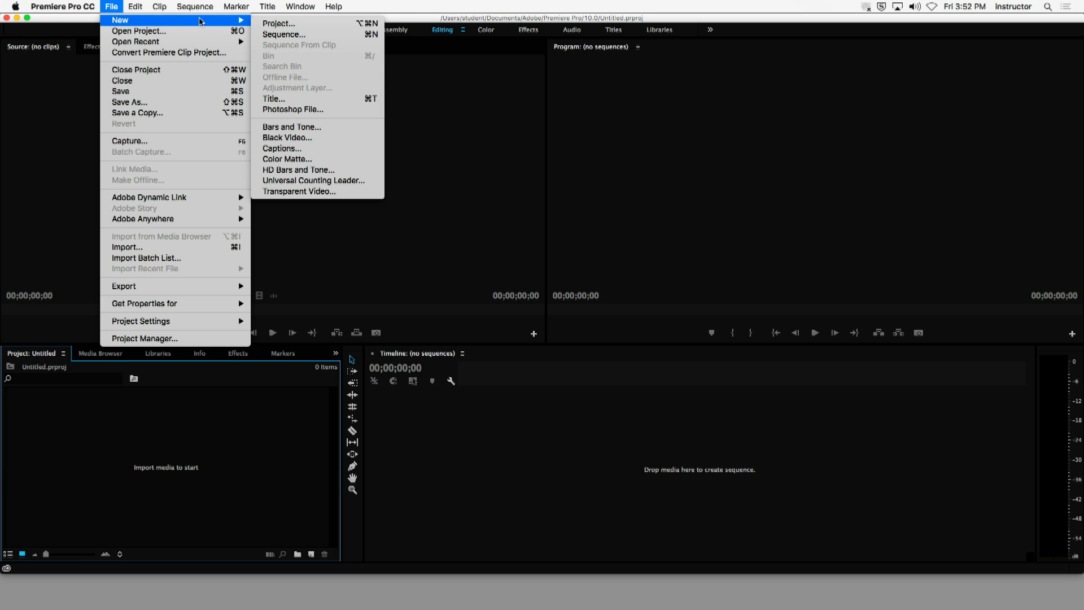
pyautogui.click(280, 24)
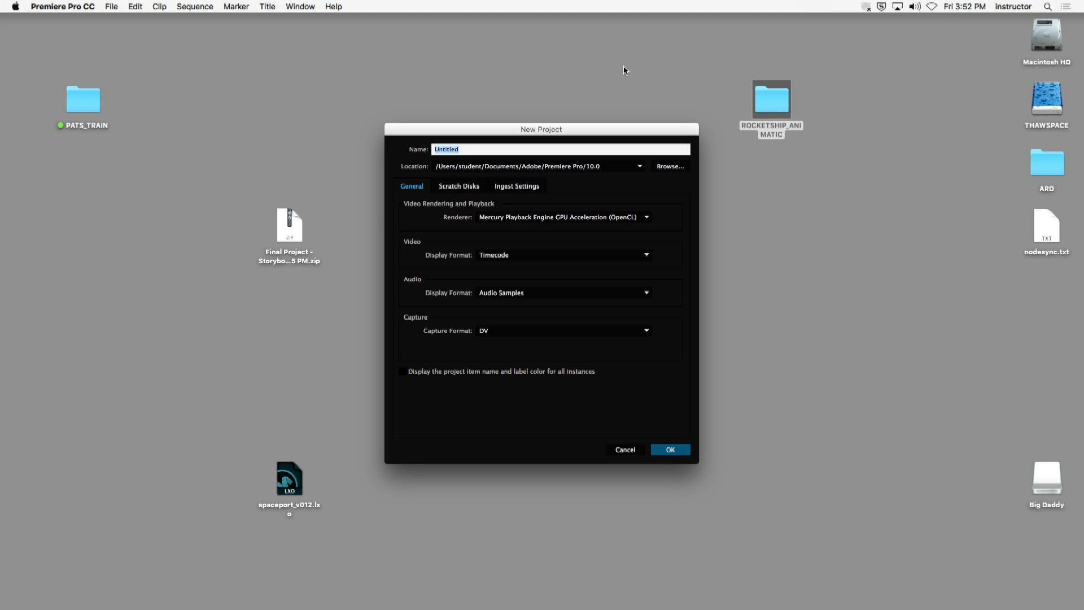
pyautogui.write('rocketship_animatic_v001')
# - Set the new project's location to the ROCKETSHIP_ANIMATIC folder on the desktop
pyautogui.click(669, 166)
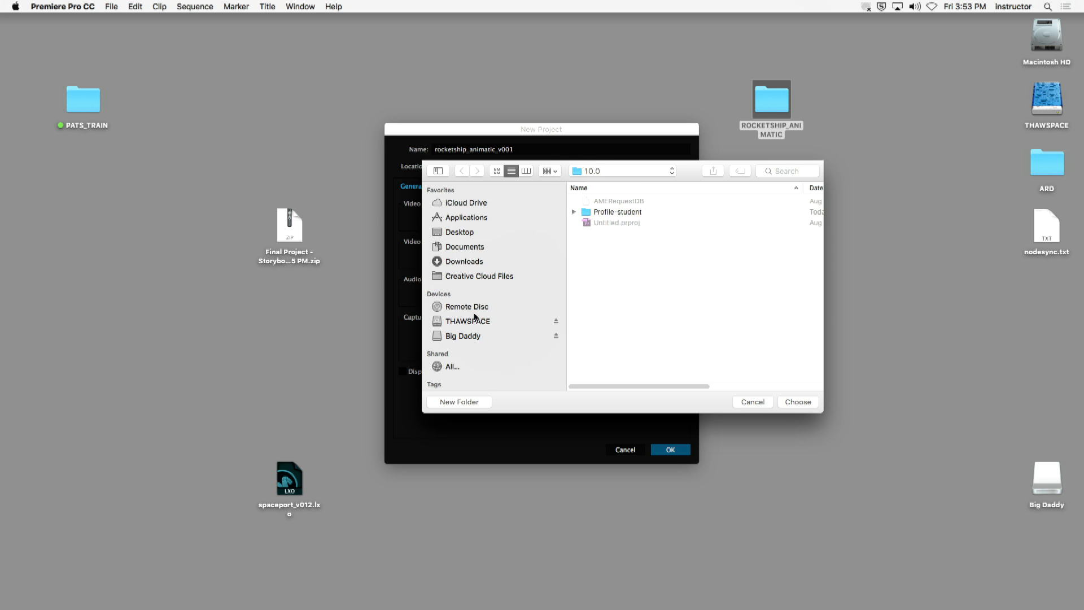
pyautogui.click(509, 235)
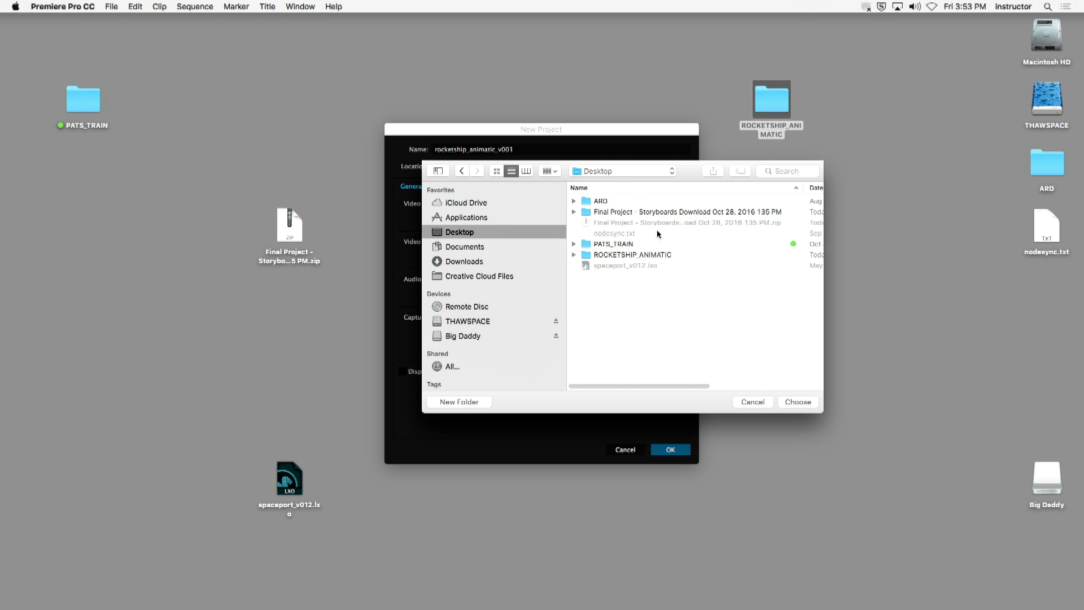
pyautogui.click(638, 257)
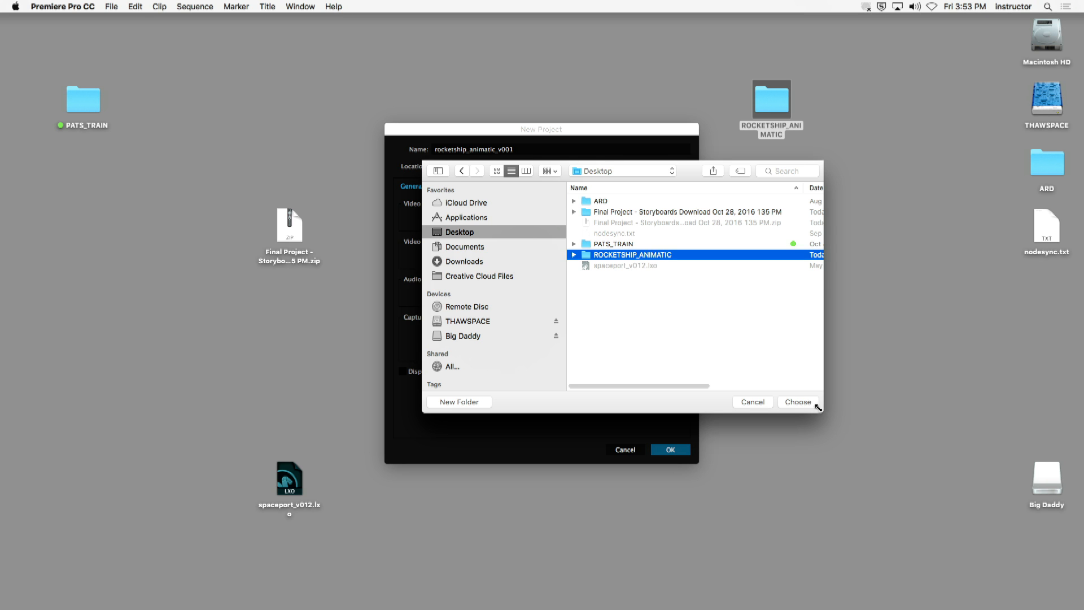
pyautogui.click(797, 401)
pyautogui.moveTo(553, 129); pyautogui.dragTo(539, 126)
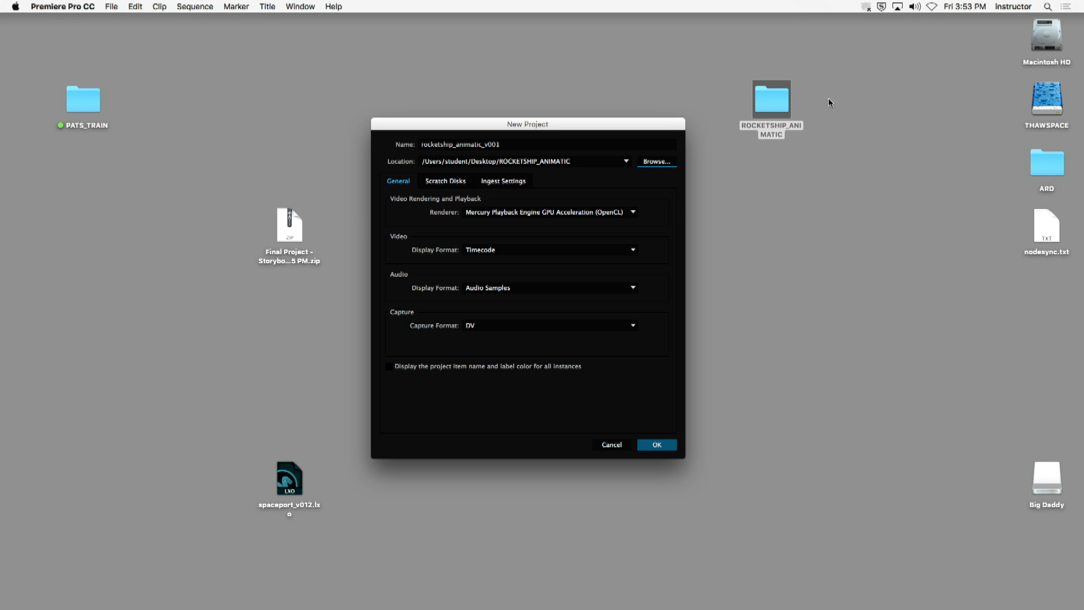
# - Check the scratch disk locations and create the project with the General settings left at their defaults
pyautogui.click(455, 182)
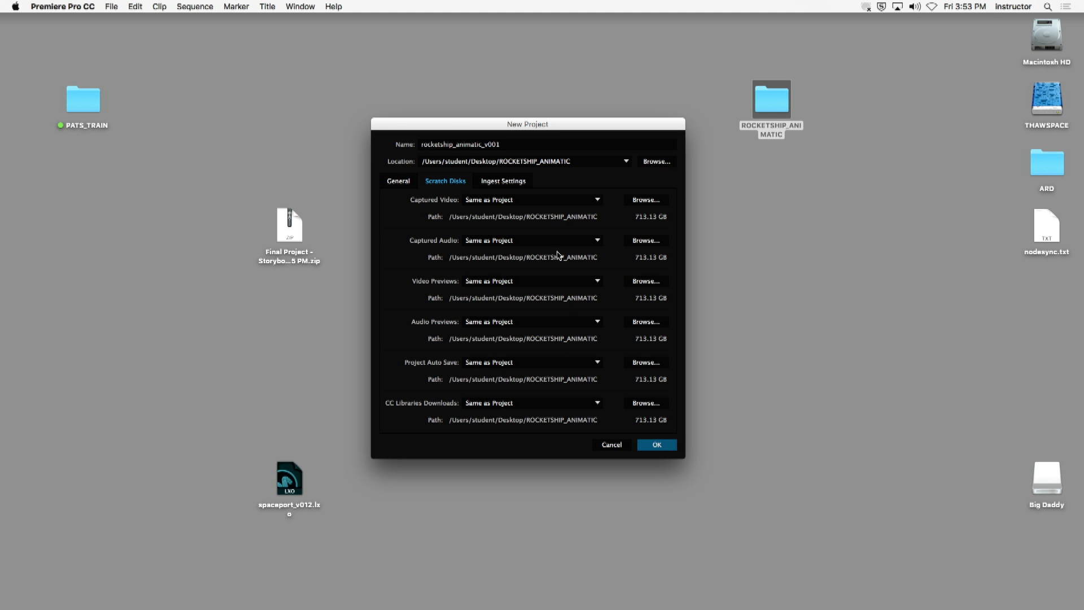
pyautogui.click(402, 182)
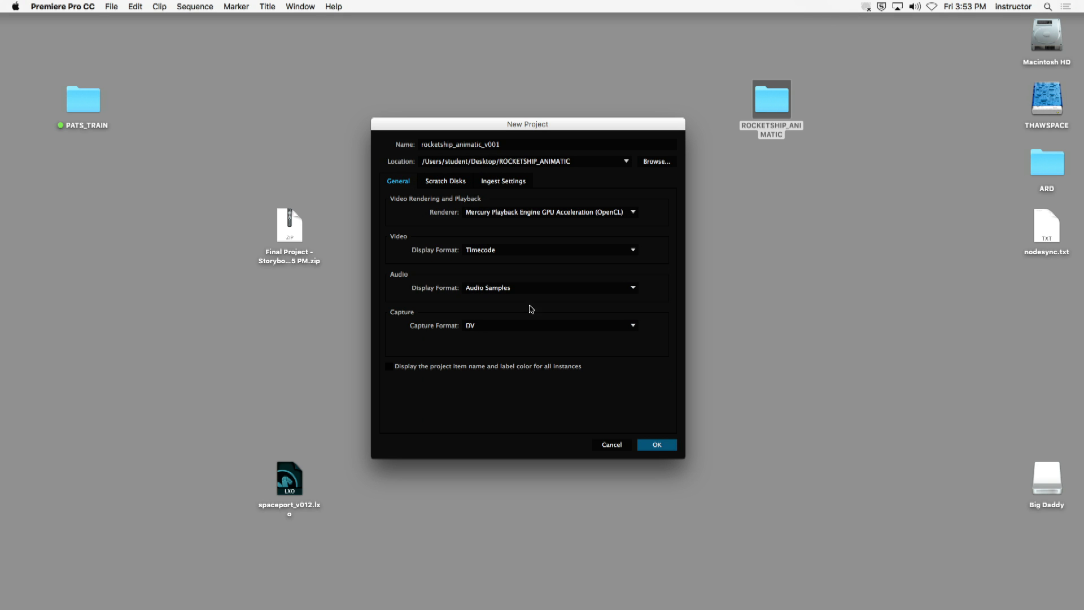
pyautogui.click(657, 443)
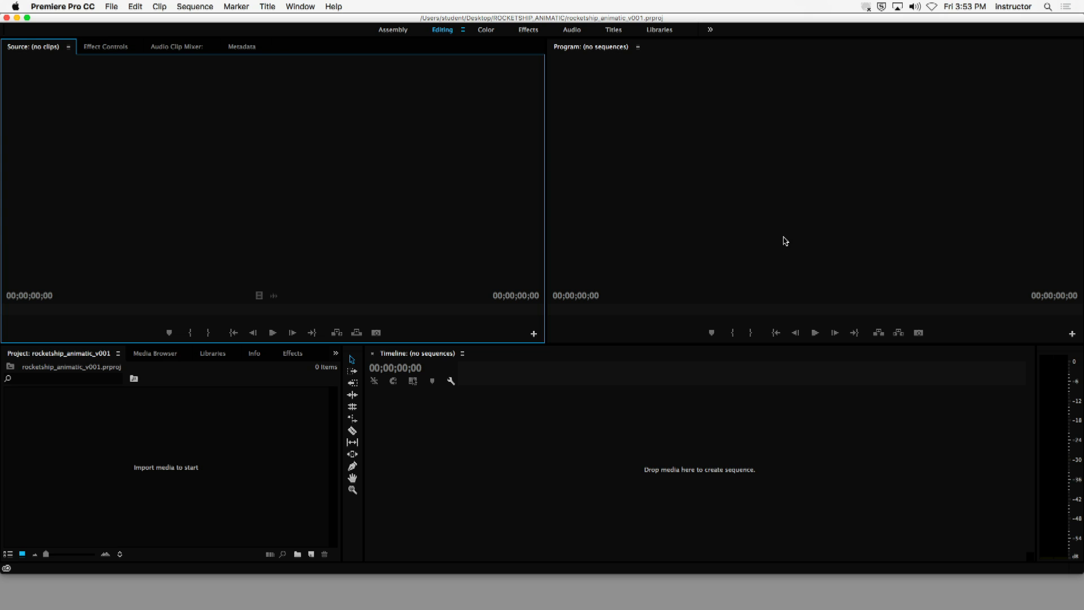
pyautogui.click(214, 466)
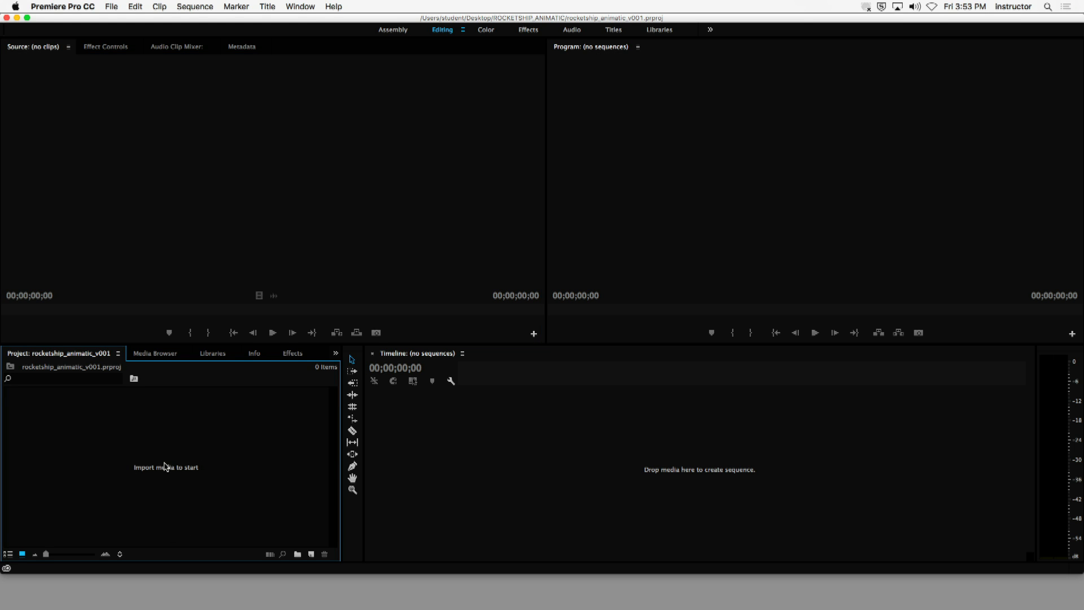
pyautogui.doubleClick(206, 498)
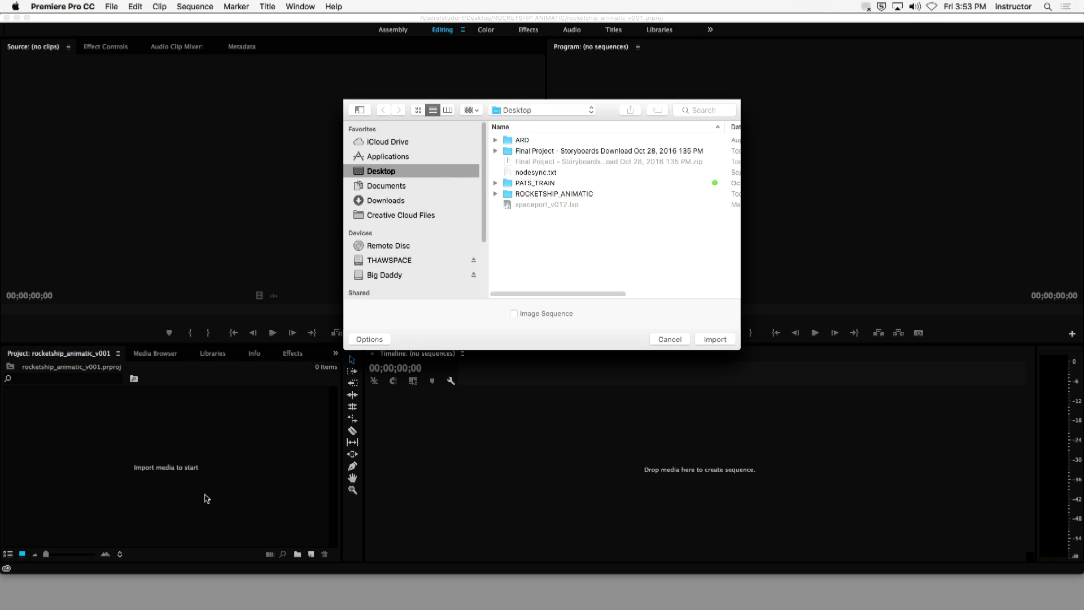
pyautogui.click(669, 339)
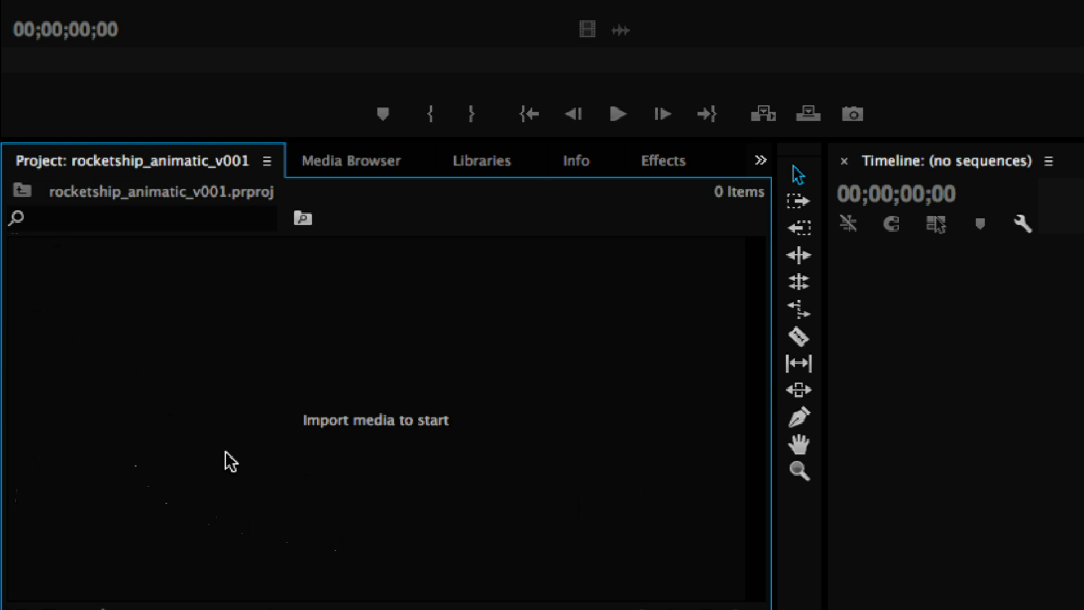
# - Import rocketship_offline_shot_01_v001.mov, rocketship_offline_shot_02_v001.mov and rocketship_offline_shot_03_v001.mov from the ASSETS folder inside ROCKETSHIP_ANIMATIC
pyautogui.doubleClick(225, 451)
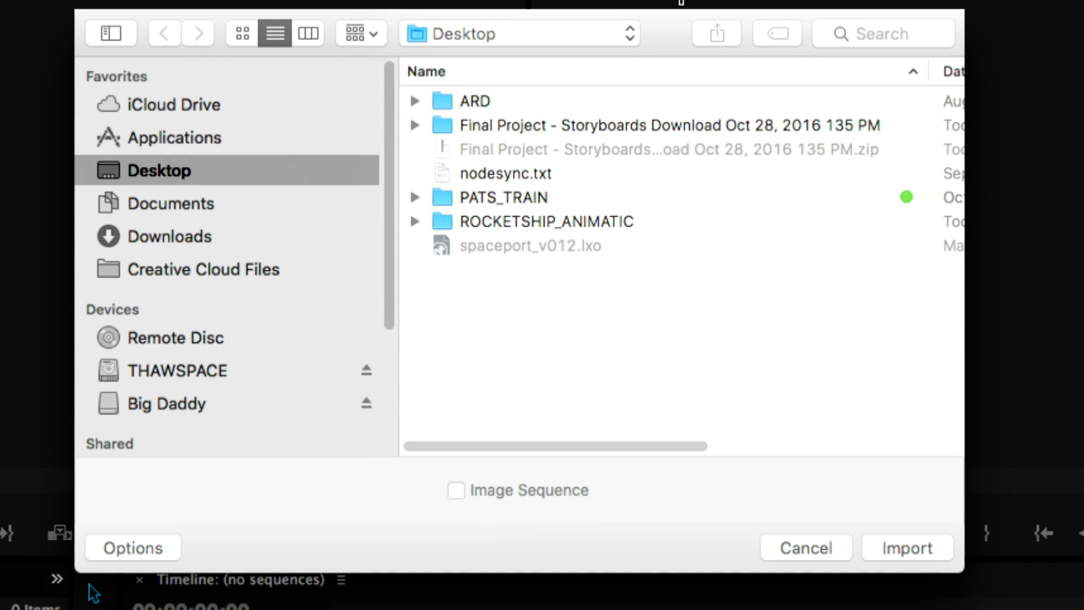
pyautogui.doubleClick(570, 229)
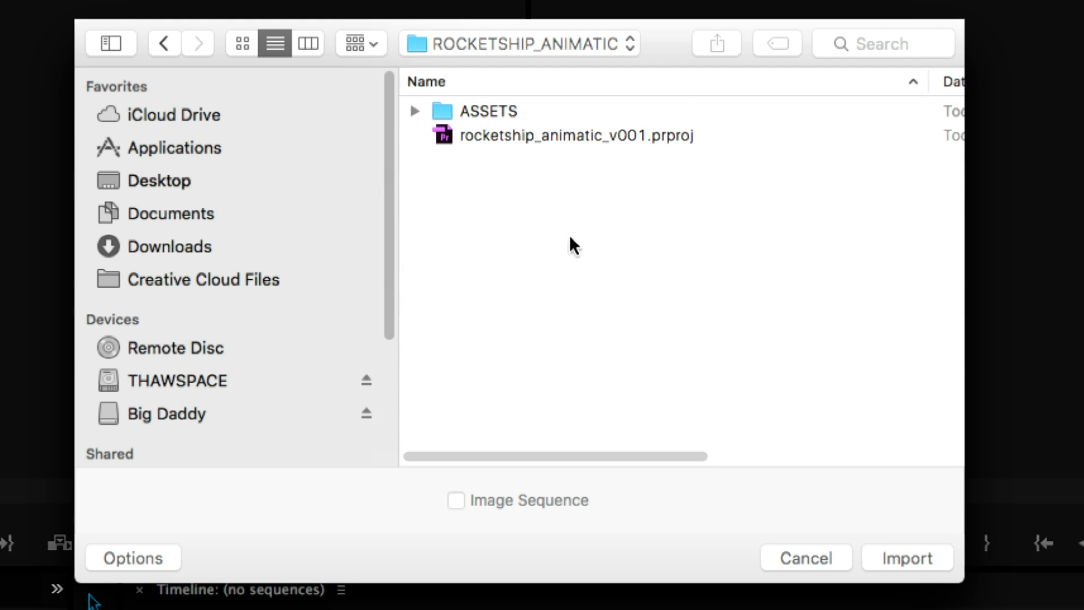
pyautogui.click(485, 110)
pyautogui.click(415, 111)
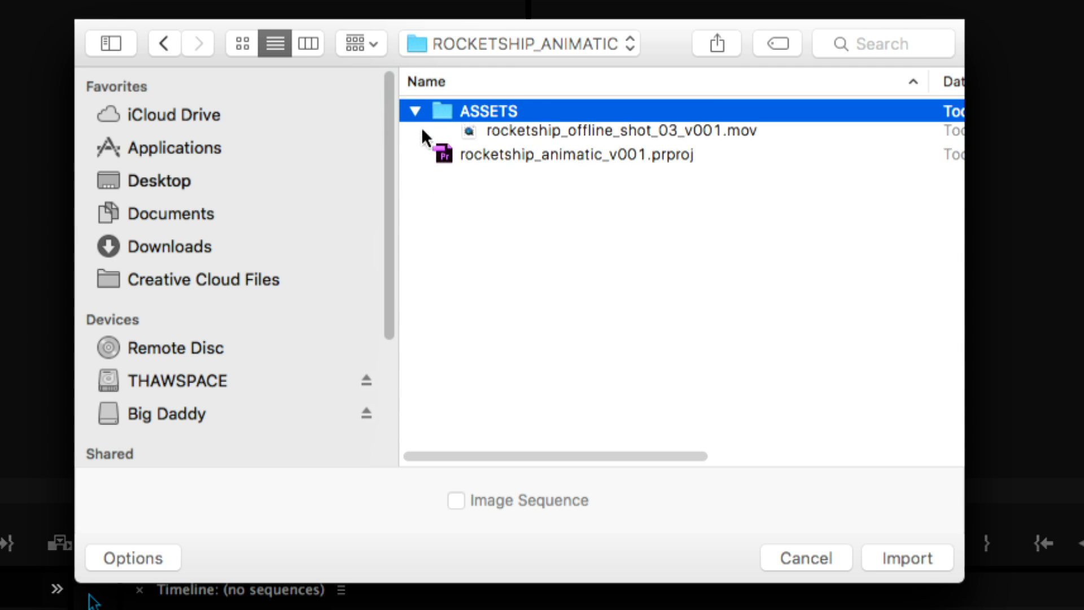
pyautogui.click(523, 135)
pyautogui.keyDown('shift'); pyautogui.click(553, 182); pyautogui.keyUp('shift')
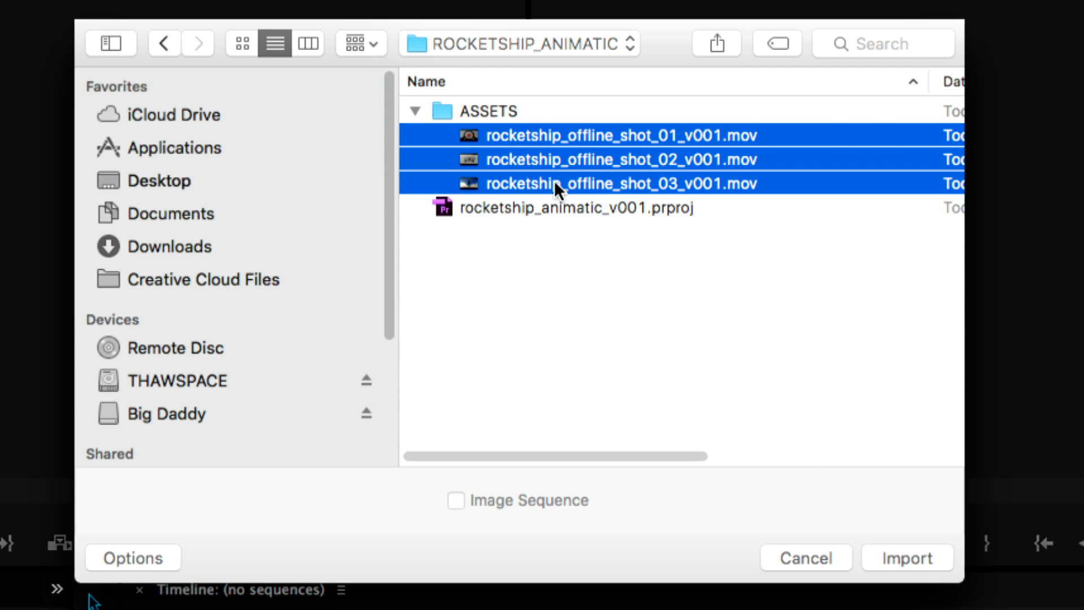
pyautogui.click(897, 557)
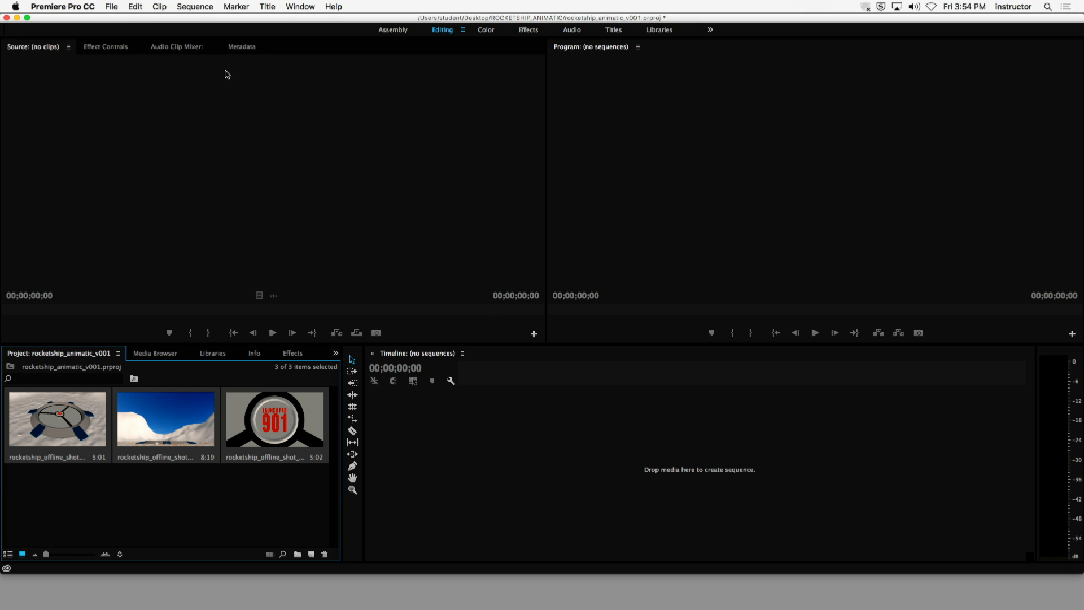
pyautogui.click(200, 8)
pyautogui.click(464, 436)
pyautogui.click(471, 439)
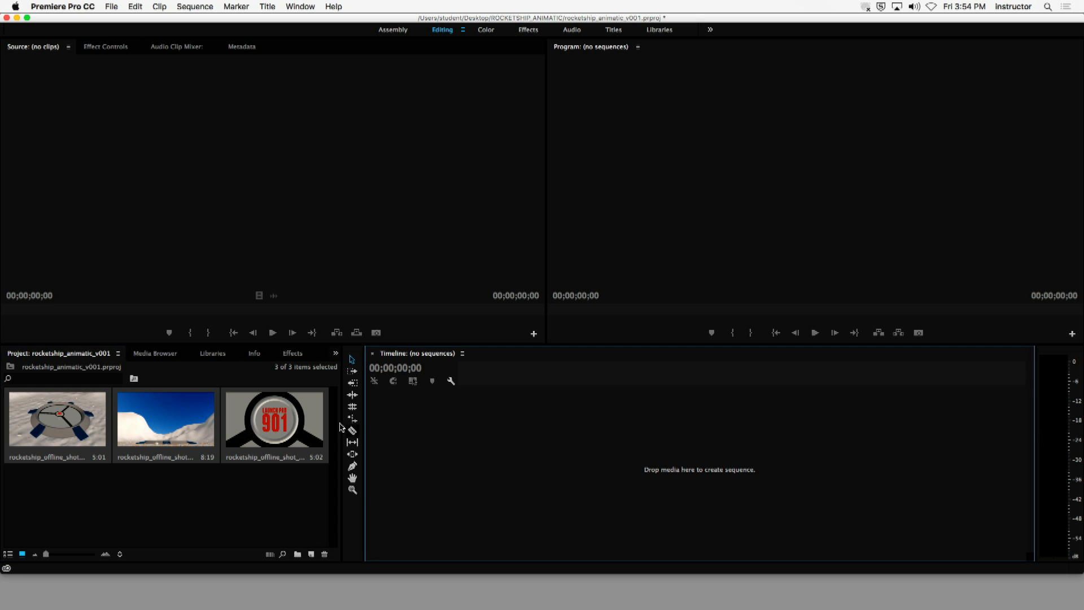
# - Open rocketship_offline_shot_01_v001.mov in the Source monitor and play it through
pyautogui.click(267, 426)
pyautogui.click(277, 424)
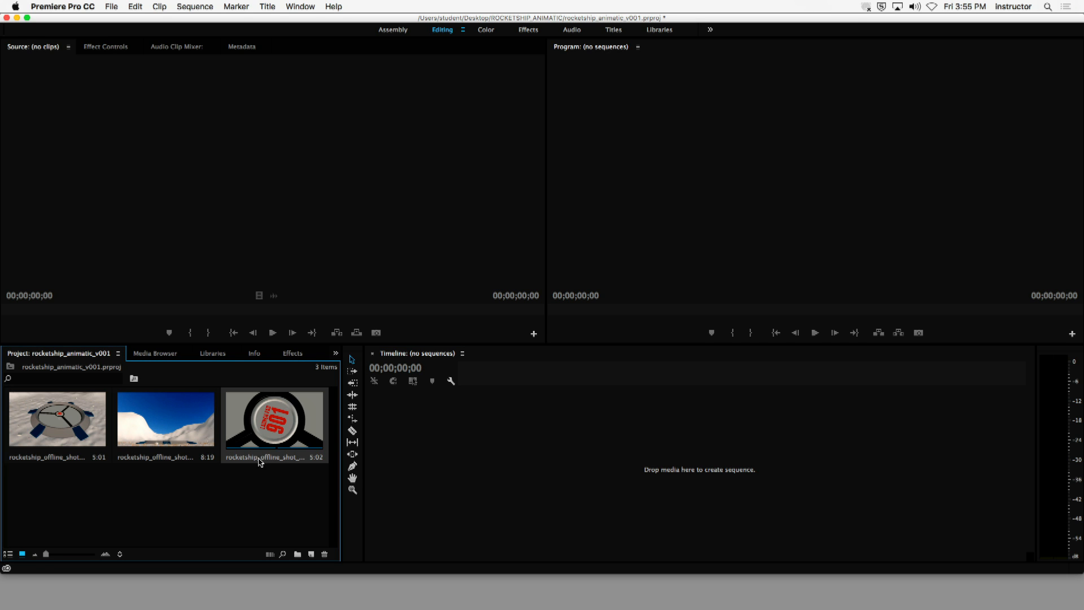
pyautogui.doubleClick(276, 424)
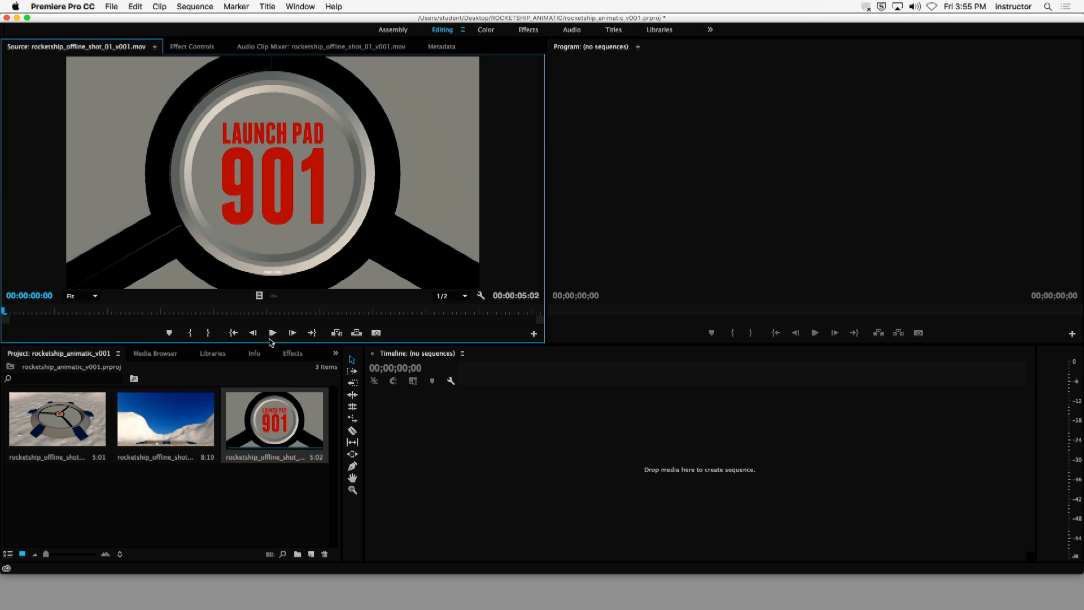
pyautogui.press('space')
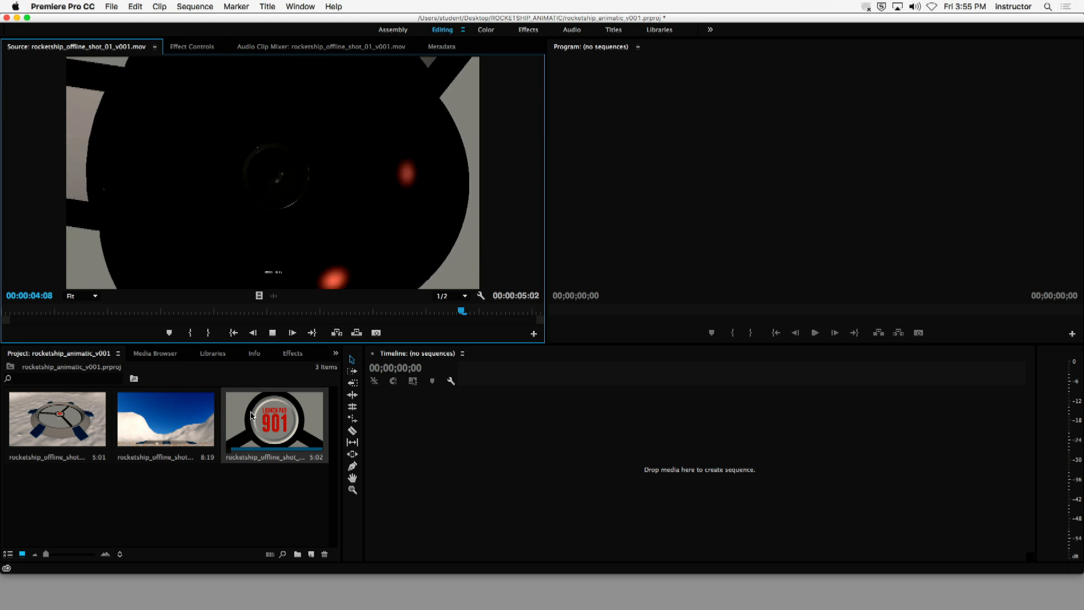
pyautogui.click(273, 333)
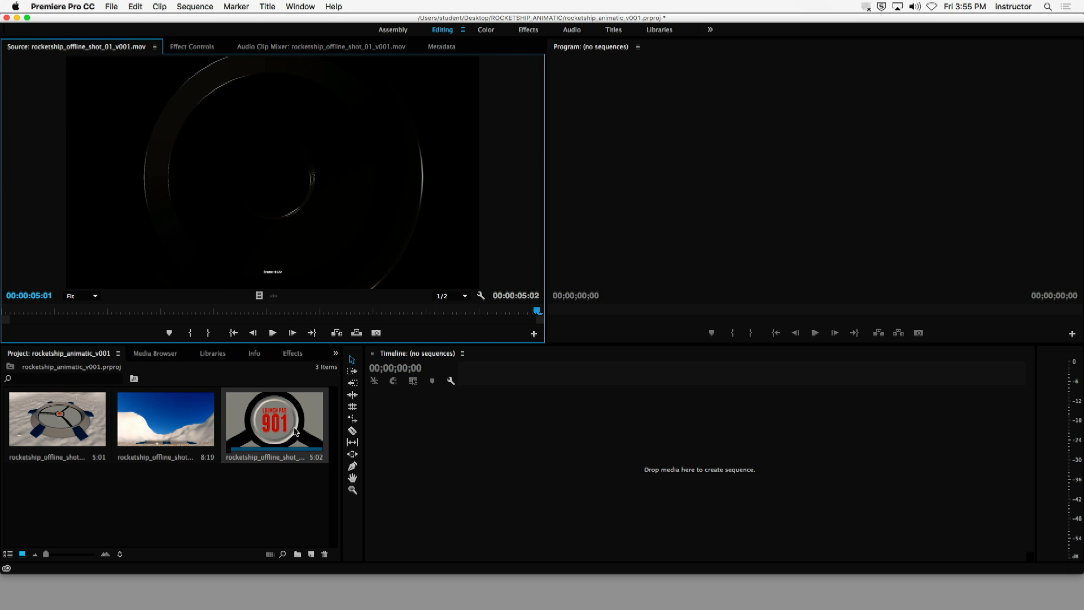
# - Create a sequence from rocketship_offline_shot_01_v001.mov by placing it on the empty timeline, play it, and return the playhead to the start
pyautogui.moveTo(332, 249); pyautogui.dragTo(530, 489)
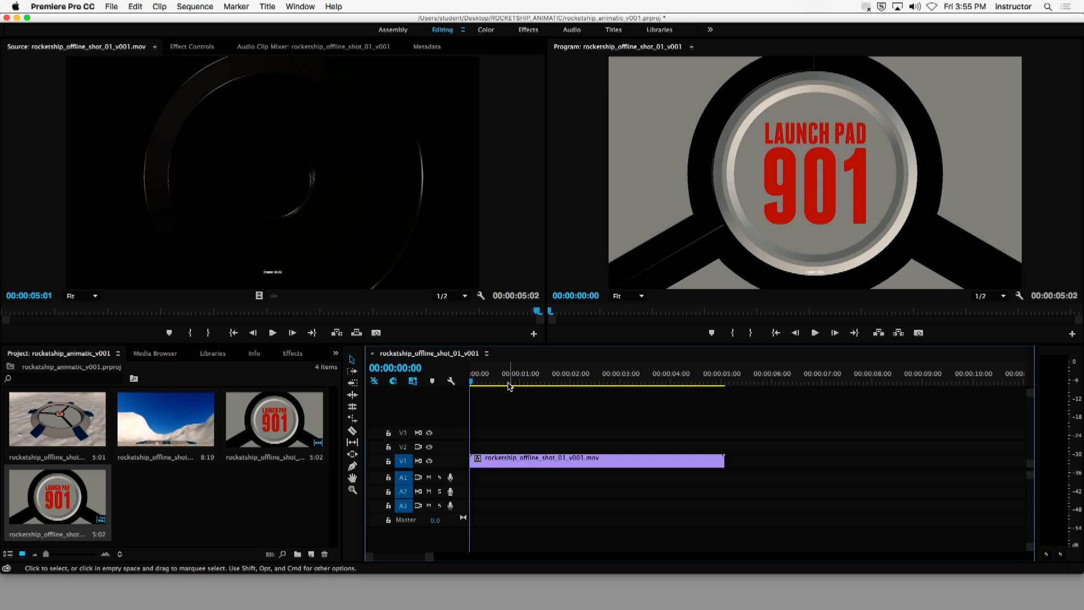
pyautogui.press('space')
pyautogui.moveTo(455, 385); pyautogui.dragTo(410, 385)
pyautogui.press('space')
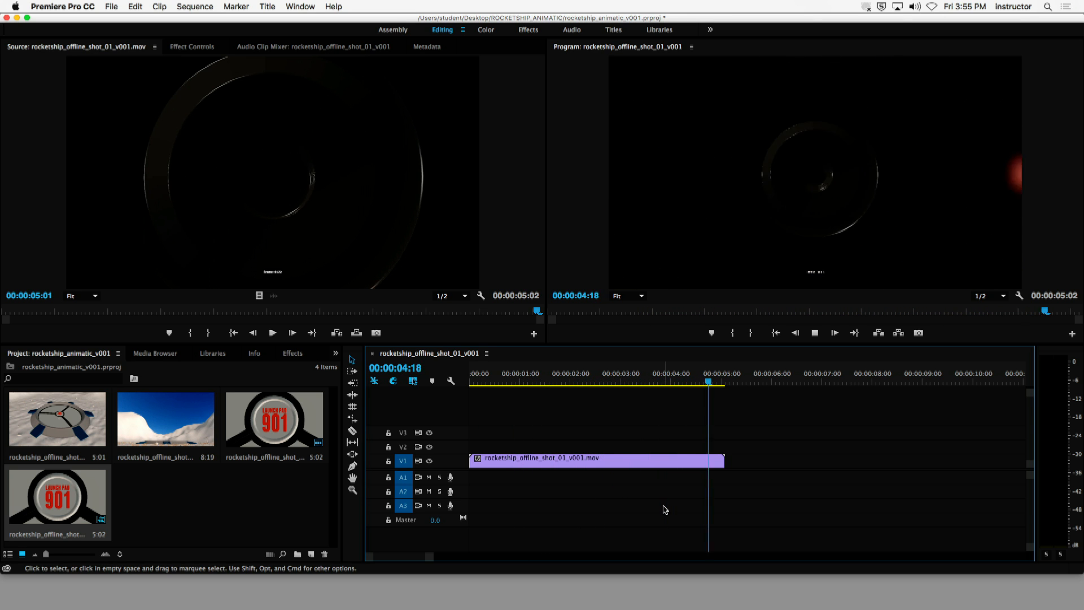
pyautogui.press('Home')
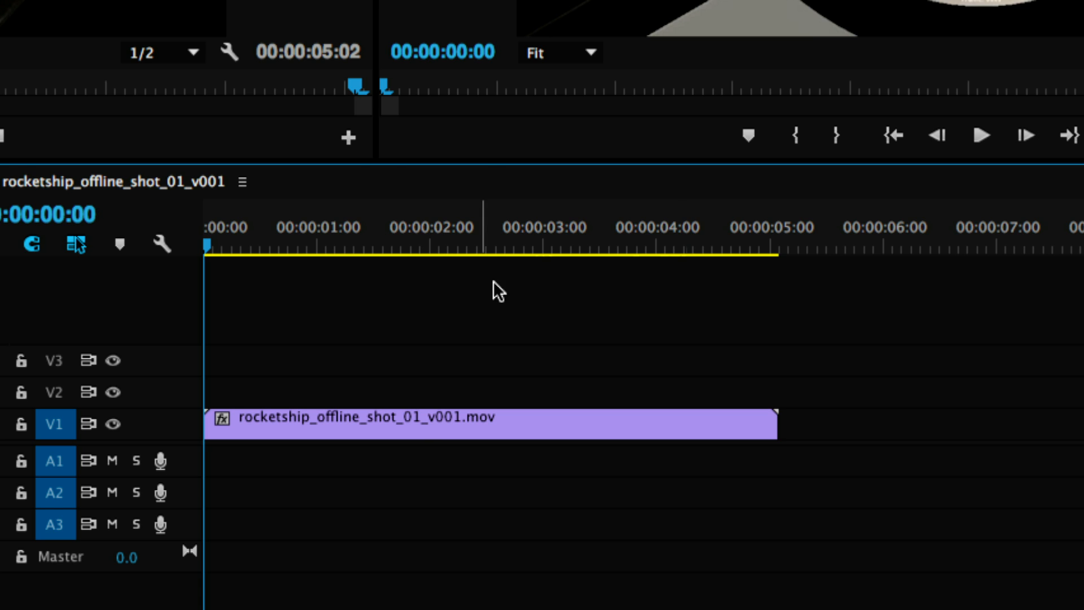
# - Shift the shot 01 clip about two seconds forward along track V1 and return it to the start of the sequence
pyautogui.click(412, 424)
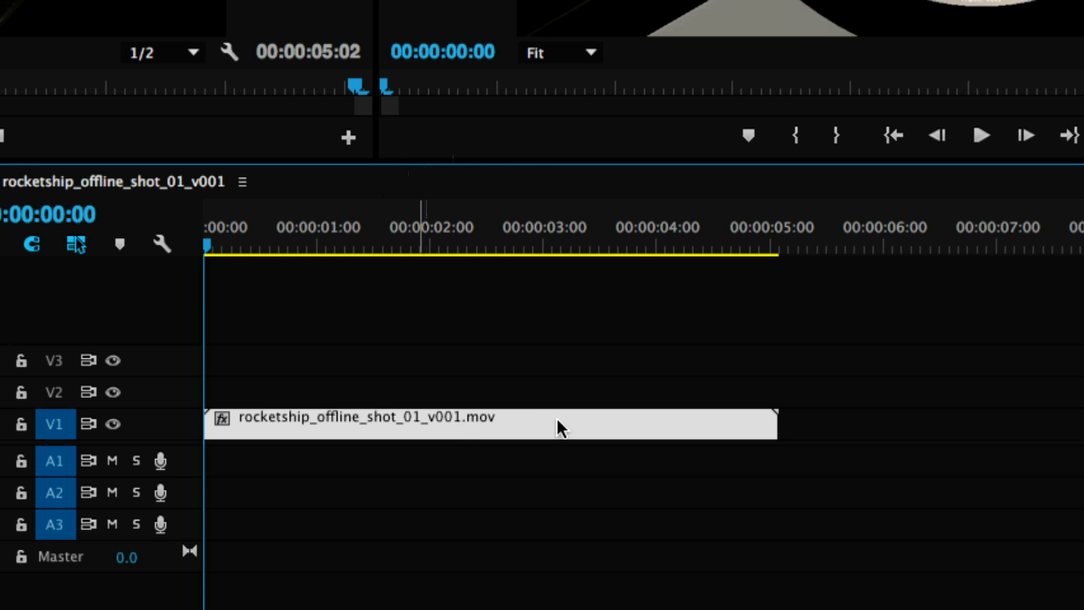
pyautogui.moveTo(640, 396); pyautogui.dragTo(621, 402)
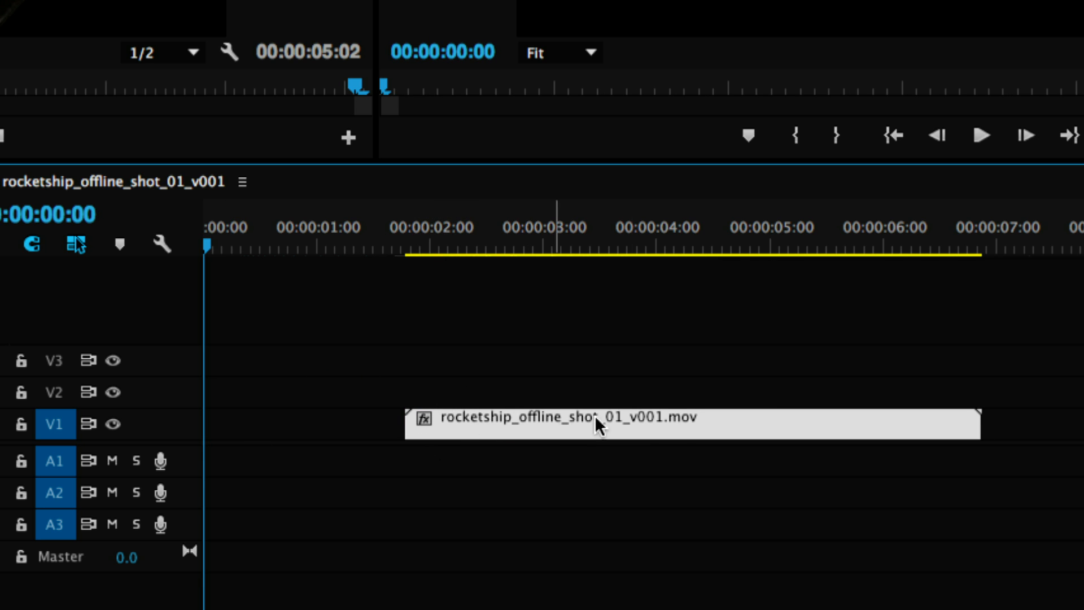
pyautogui.moveTo(974, 418); pyautogui.dragTo(996, 448)
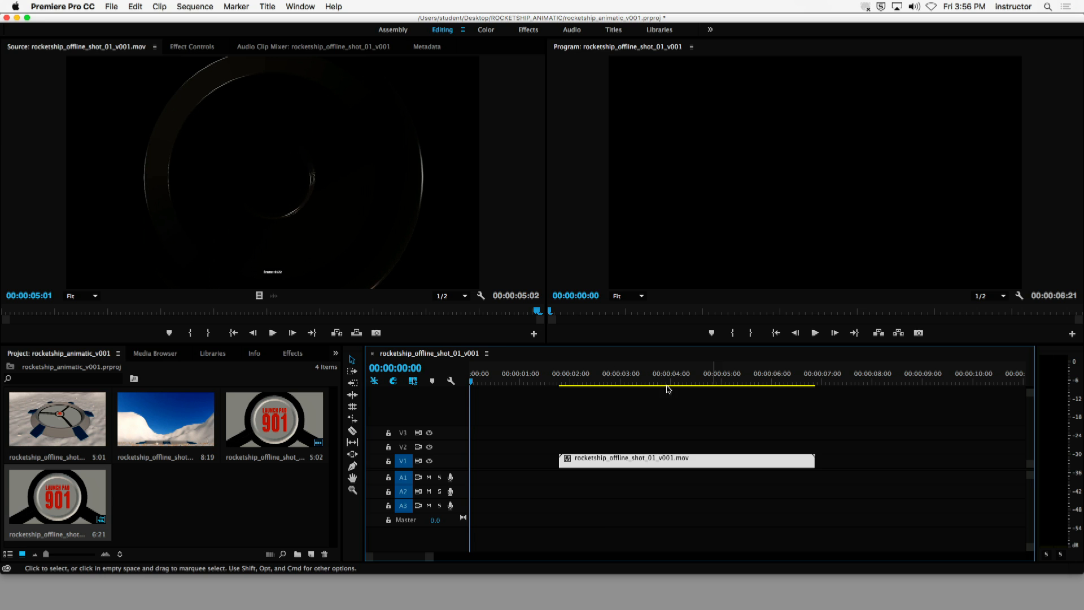
pyautogui.moveTo(606, 384); pyautogui.dragTo(470, 388)
pyautogui.moveTo(633, 463); pyautogui.dragTo(556, 463)
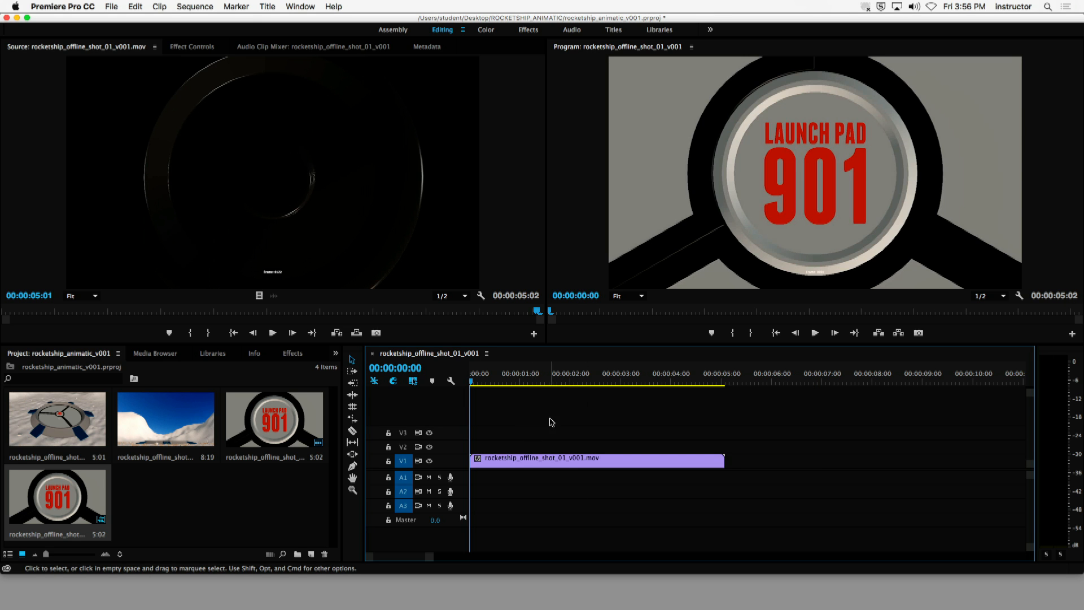
# - Trim the end of the shot 01 clip to 00:00:04:16 and play back the trimmed sequence
pyautogui.moveTo(587, 381); pyautogui.dragTo(707, 385)
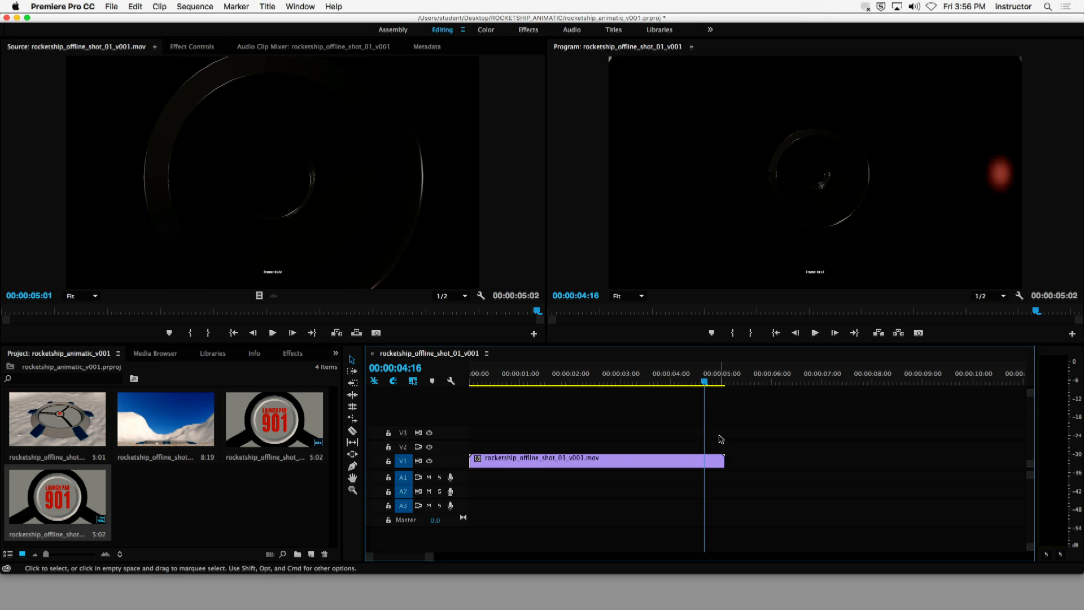
pyautogui.moveTo(720, 461)
pyautogui.mouseDown()
pyautogui.moveTo(681, 471)
pyautogui.moveTo(702, 473)
pyautogui.mouseUp()
pyautogui.press('space')
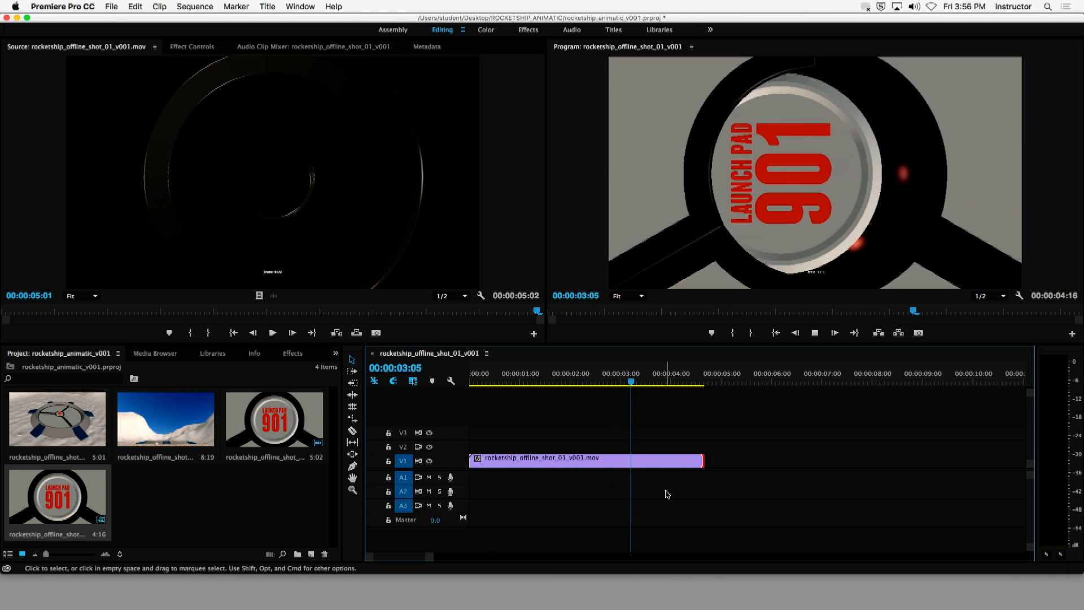
pyautogui.press('space')
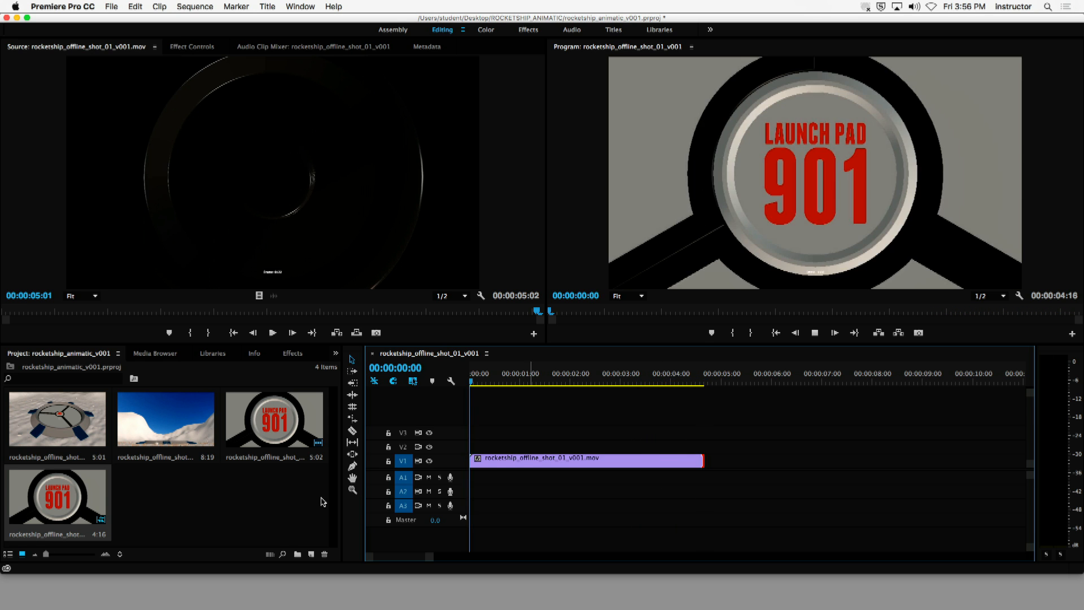
pyautogui.press('space')
# - Place rocketship_offline_shot_02_v001.mov on track V2, overlapping the end of shot 01, and scrub through both shots
pyautogui.click(81, 433)
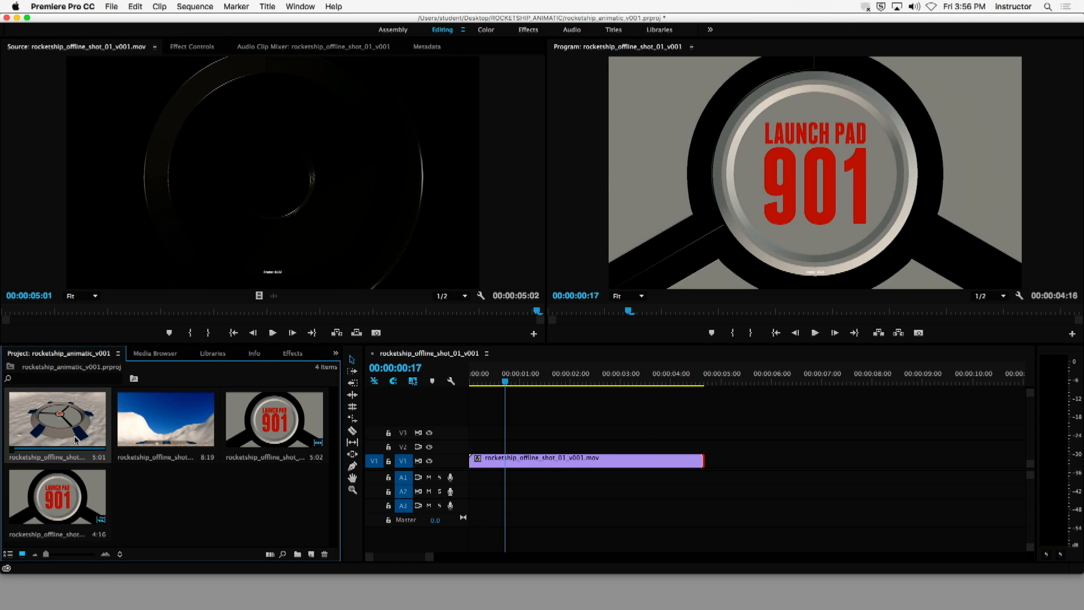
pyautogui.moveTo(40, 427); pyautogui.dragTo(700, 452)
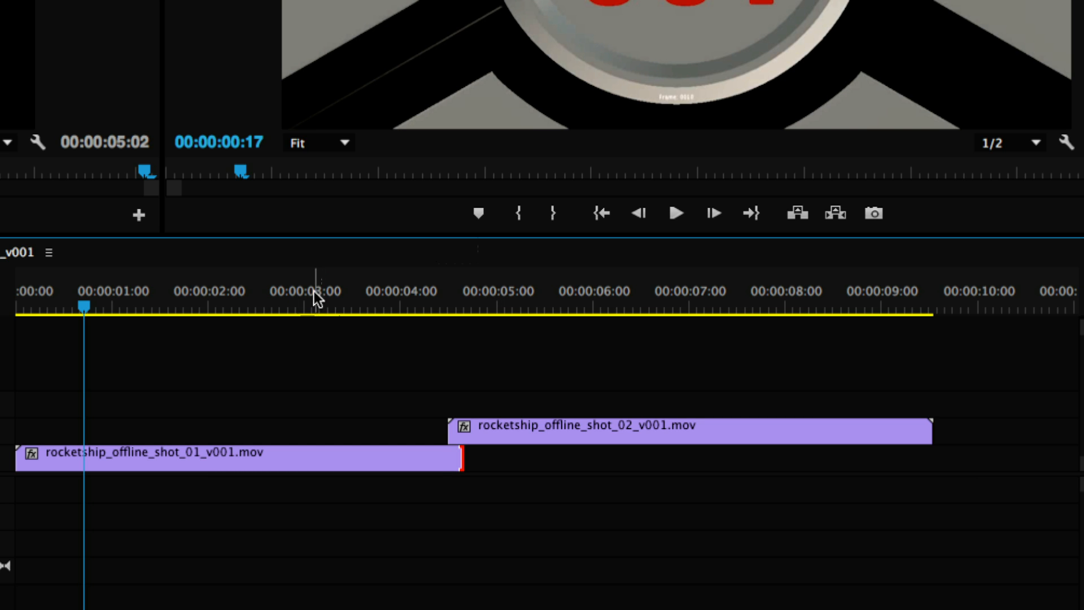
pyautogui.moveTo(314, 292); pyautogui.dragTo(348, 304)
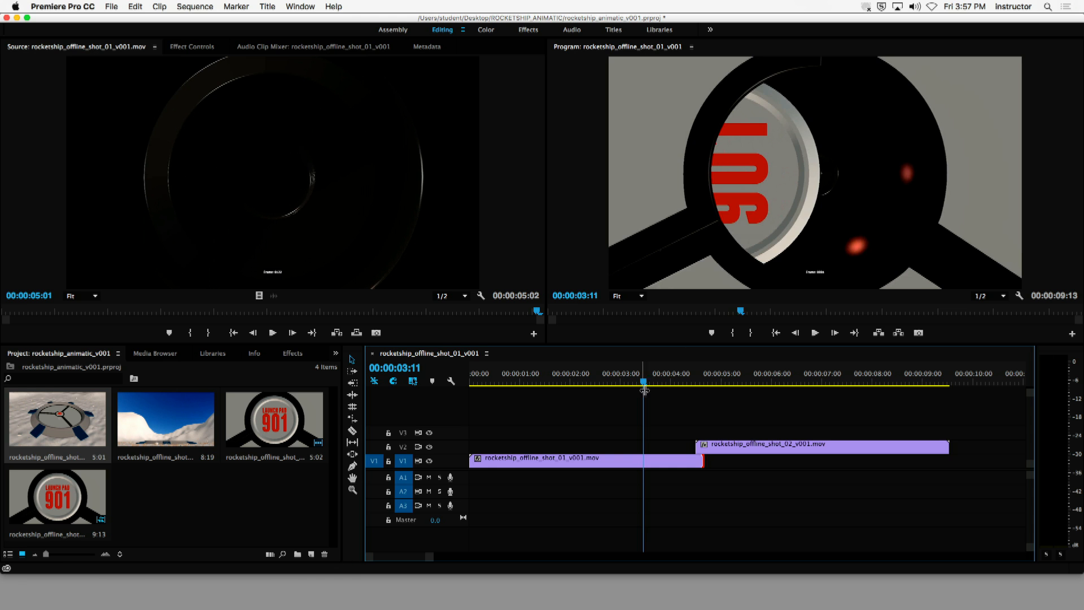
pyautogui.moveTo(645, 382); pyautogui.dragTo(805, 398)
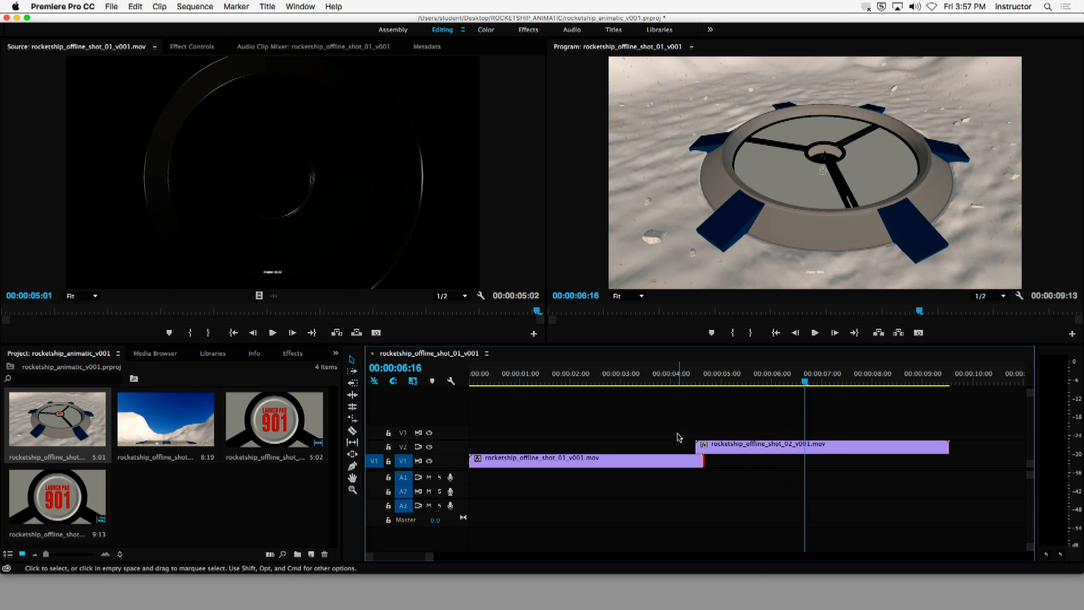
pyautogui.moveTo(632, 383); pyautogui.dragTo(666, 387)
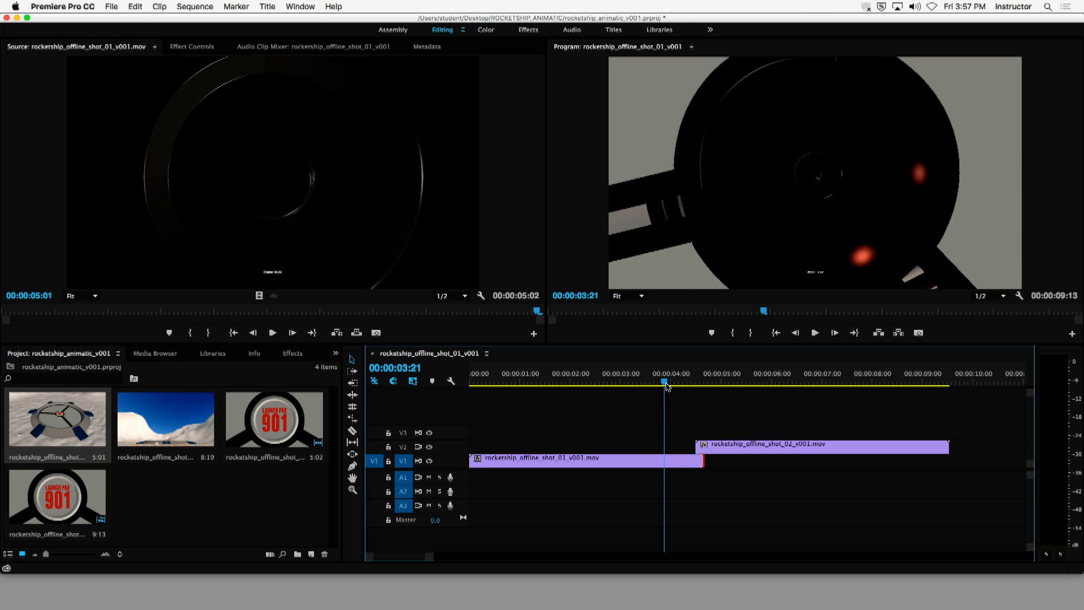
# - Reposition the shot 02 clip on track V2 to start at 00:00:04:02 and scrub through its opening frames
pyautogui.moveTo(727, 446); pyautogui.dragTo(774, 445)
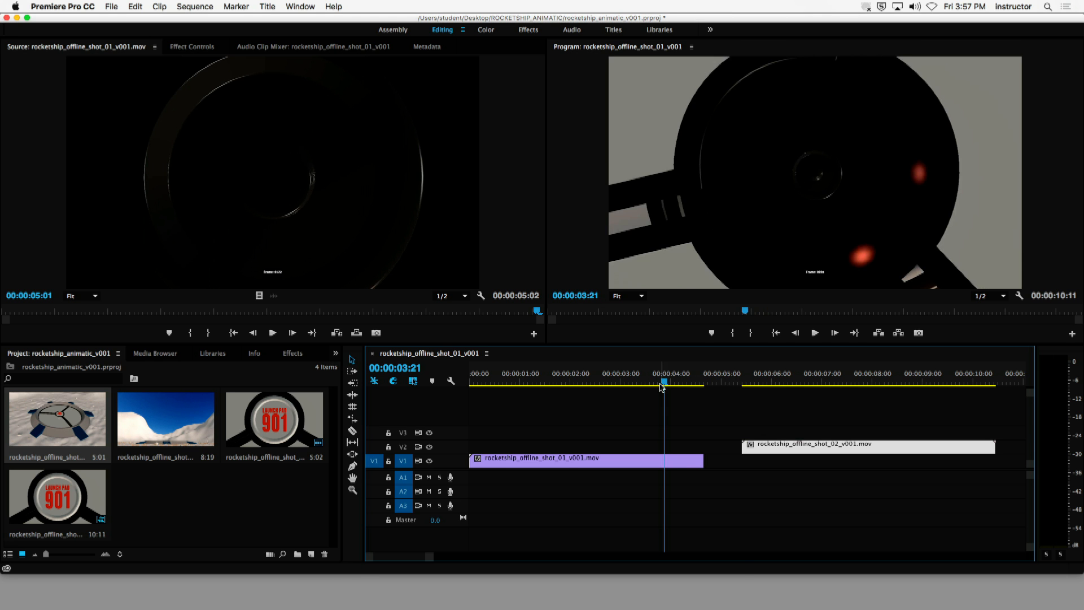
pyautogui.moveTo(662, 387)
pyautogui.mouseDown()
pyautogui.moveTo(704, 388)
pyautogui.moveTo(649, 389)
pyautogui.moveTo(674, 392)
pyautogui.mouseUp()
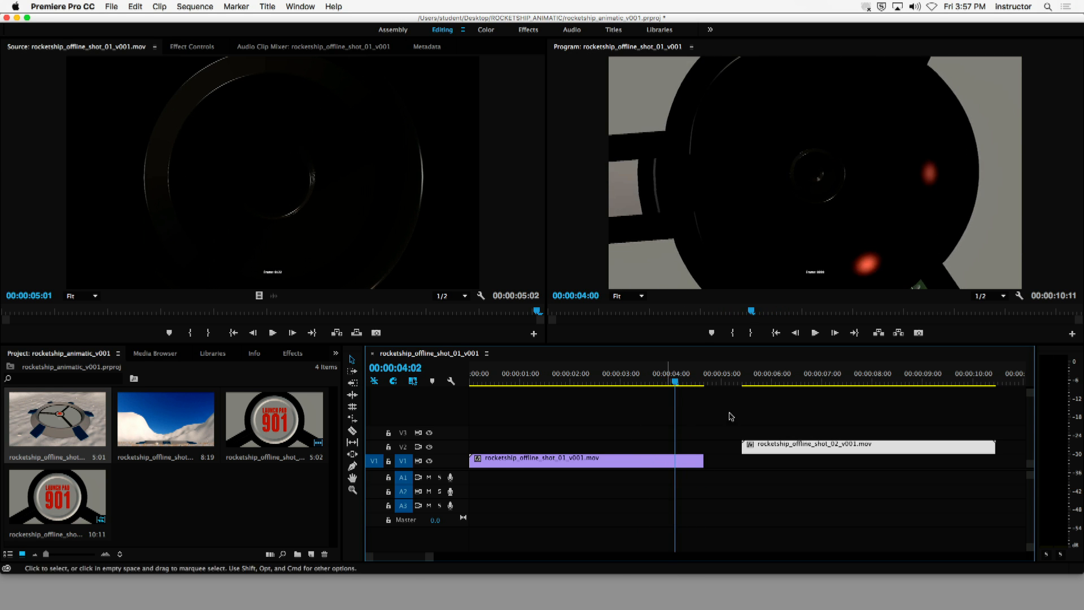
pyautogui.moveTo(756, 438); pyautogui.dragTo(690, 438)
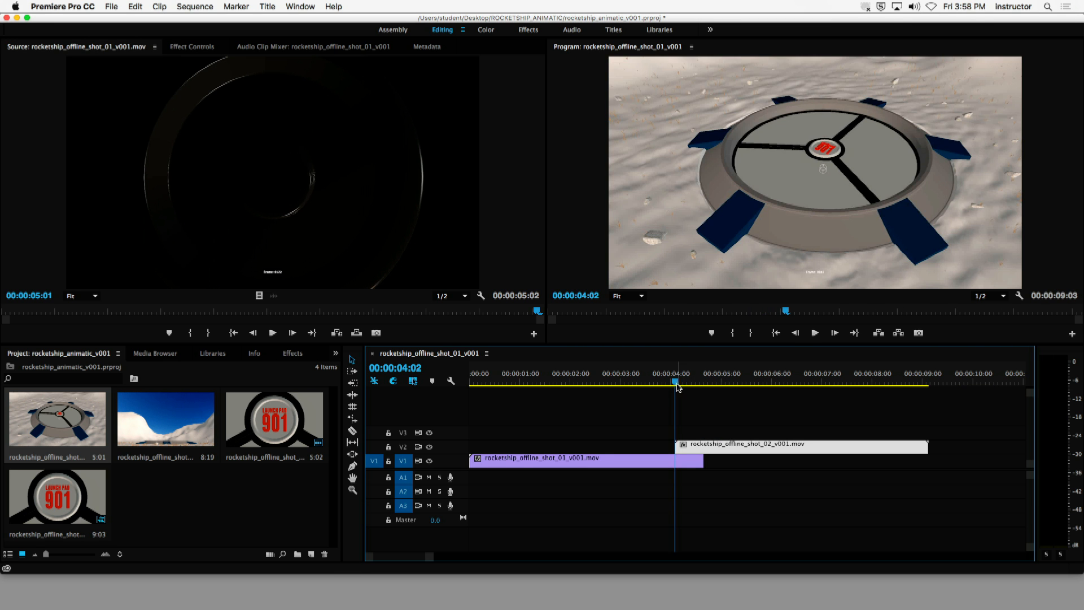
pyautogui.click(680, 384)
pyautogui.moveTo(683, 386); pyautogui.dragTo(789, 395)
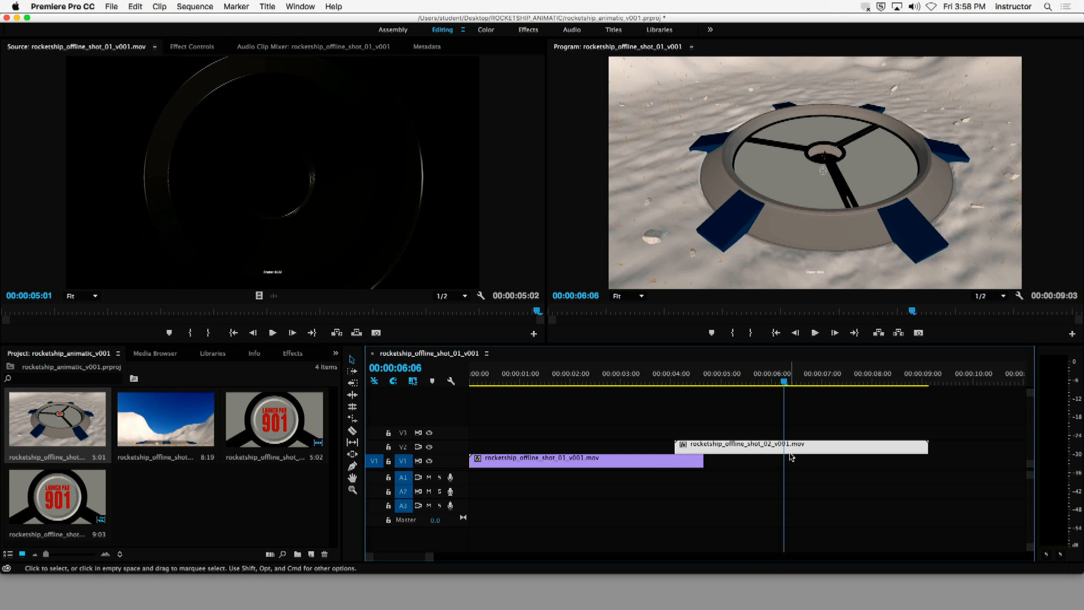
# - Trim about two seconds off the start of shot 02, butt it against the end of shot 01, and play the cut
pyautogui.moveTo(676, 445); pyautogui.dragTo(738, 449)
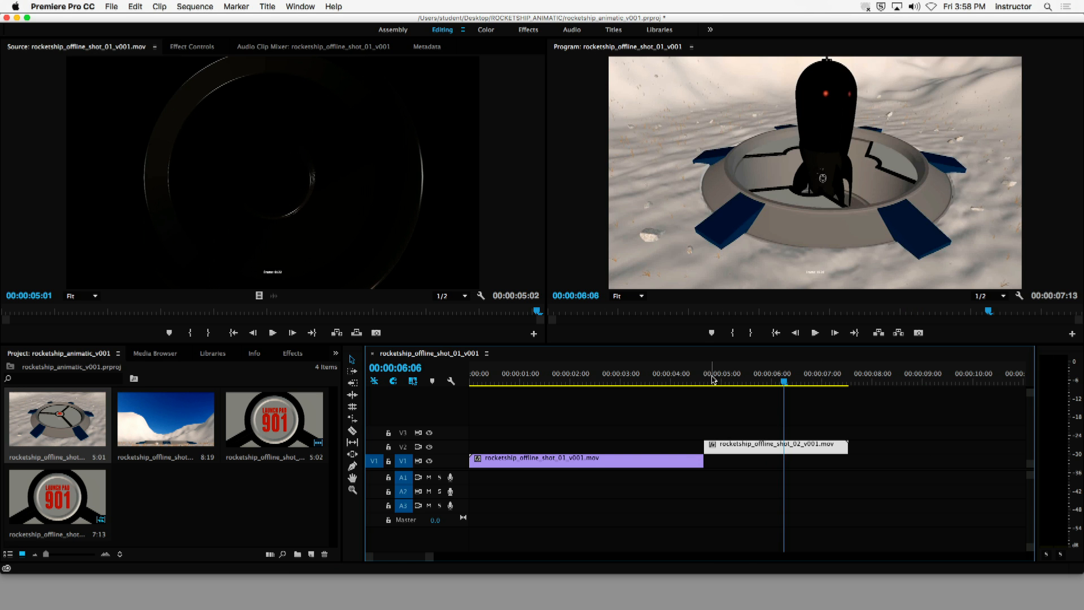
pyautogui.moveTo(711, 385); pyautogui.dragTo(647, 385)
pyautogui.press('space')
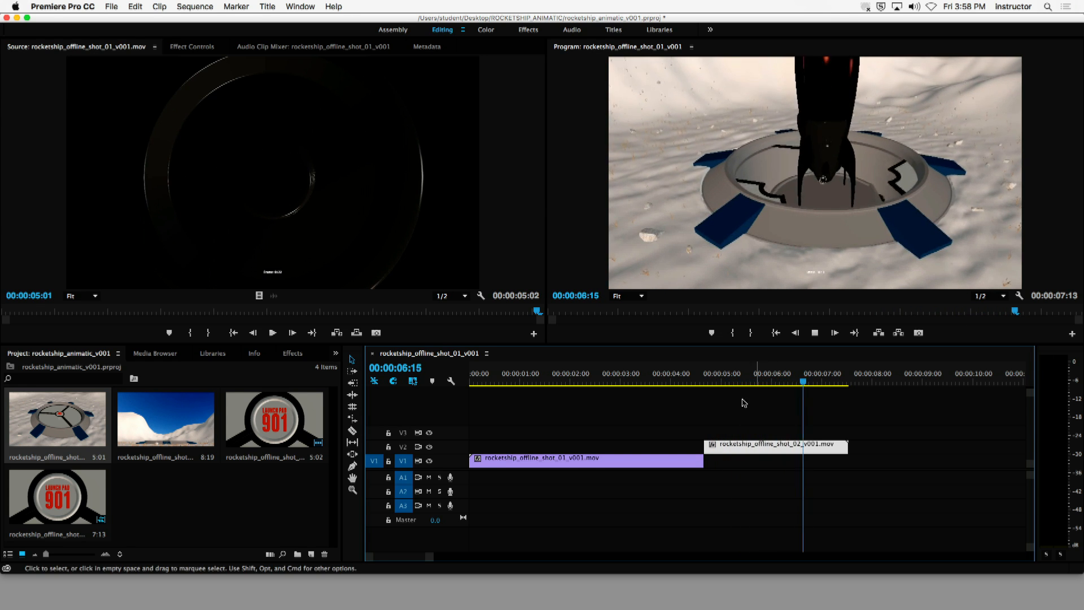
pyautogui.press('space')
# - Scrub back across the cut between shots 01 and 02 and play the sequence to its end
pyautogui.moveTo(737, 378); pyautogui.dragTo(706, 386)
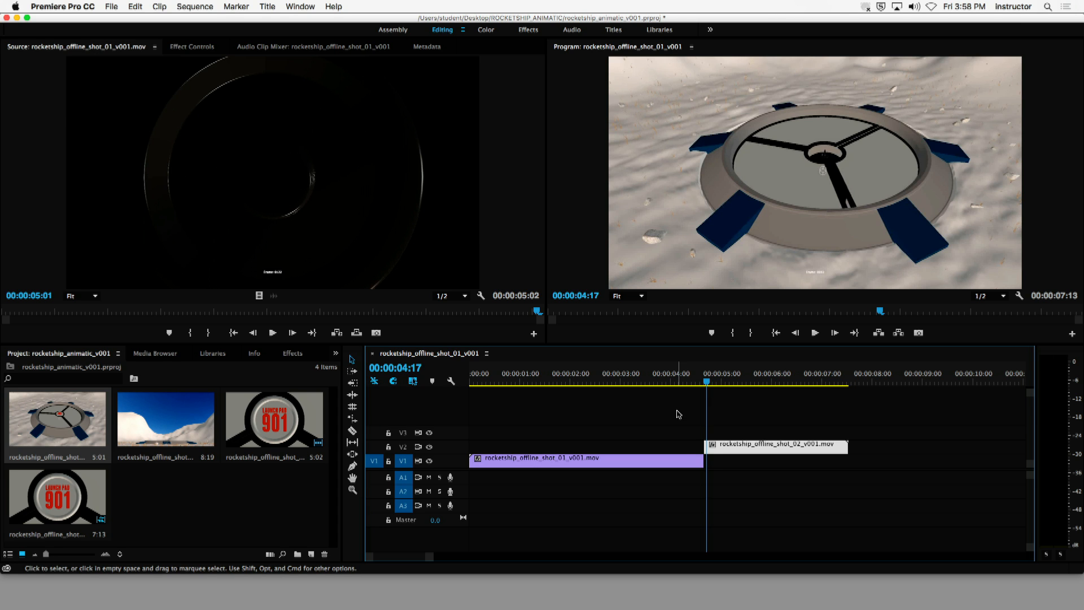
pyautogui.moveTo(705, 381); pyautogui.dragTo(607, 381)
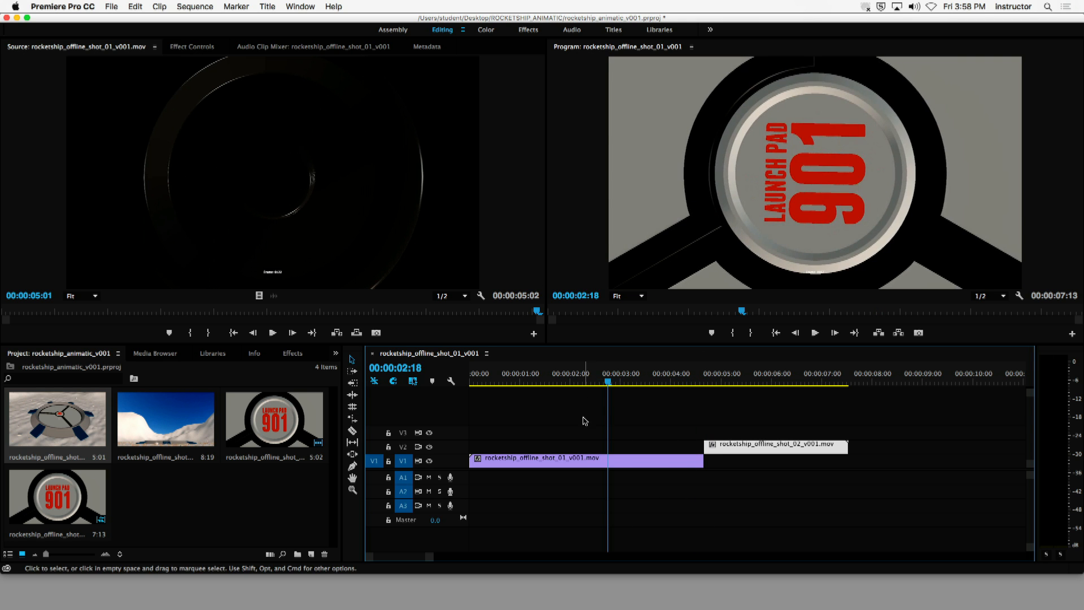
pyautogui.press('space')
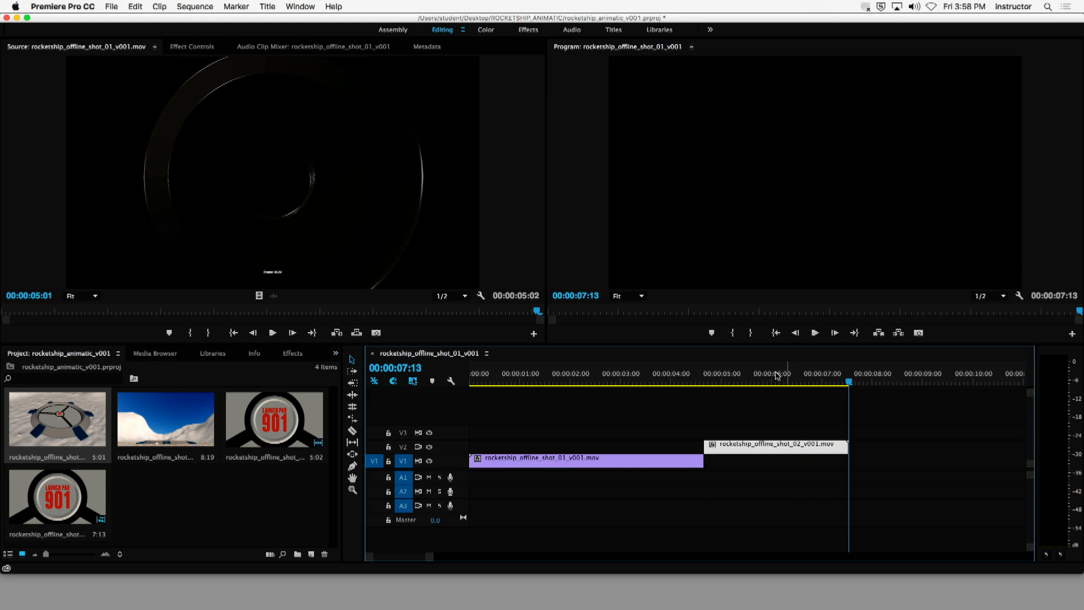
# - Try trimming the start of shot 02 further, butting it against shot 01, and play the tighter cut
pyautogui.moveTo(778, 376); pyautogui.dragTo(743, 396)
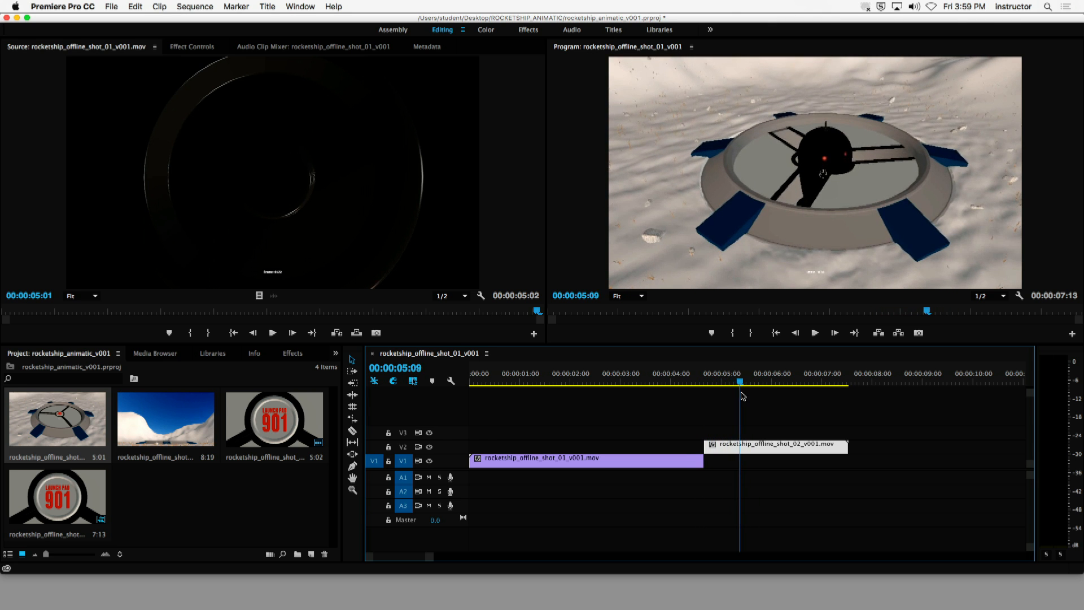
pyautogui.moveTo(705, 444); pyautogui.dragTo(733, 447)
pyautogui.moveTo(739, 382); pyautogui.dragTo(595, 385)
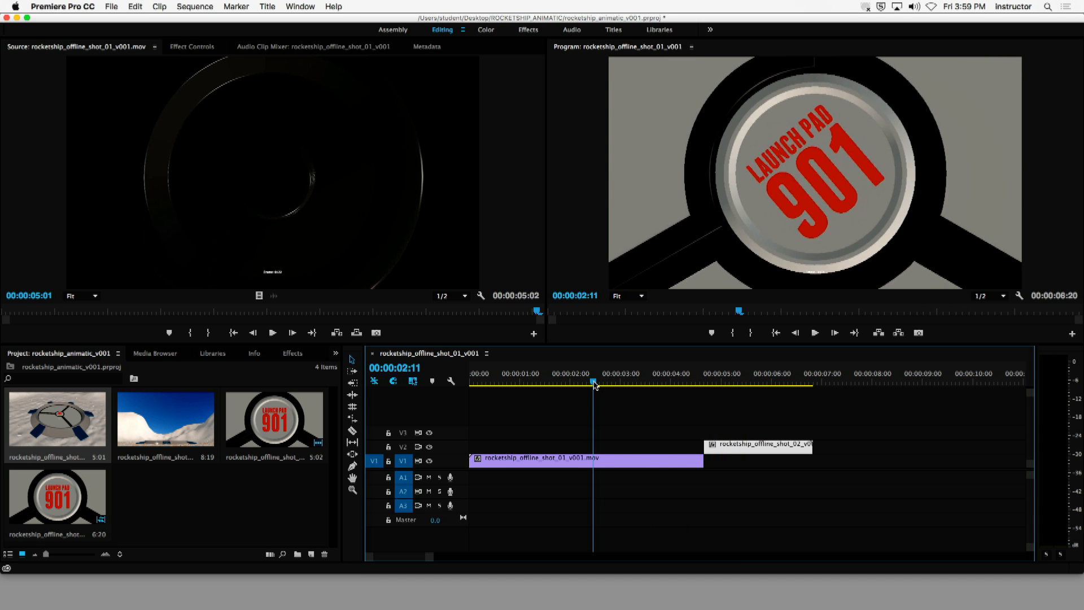
pyautogui.press('space')
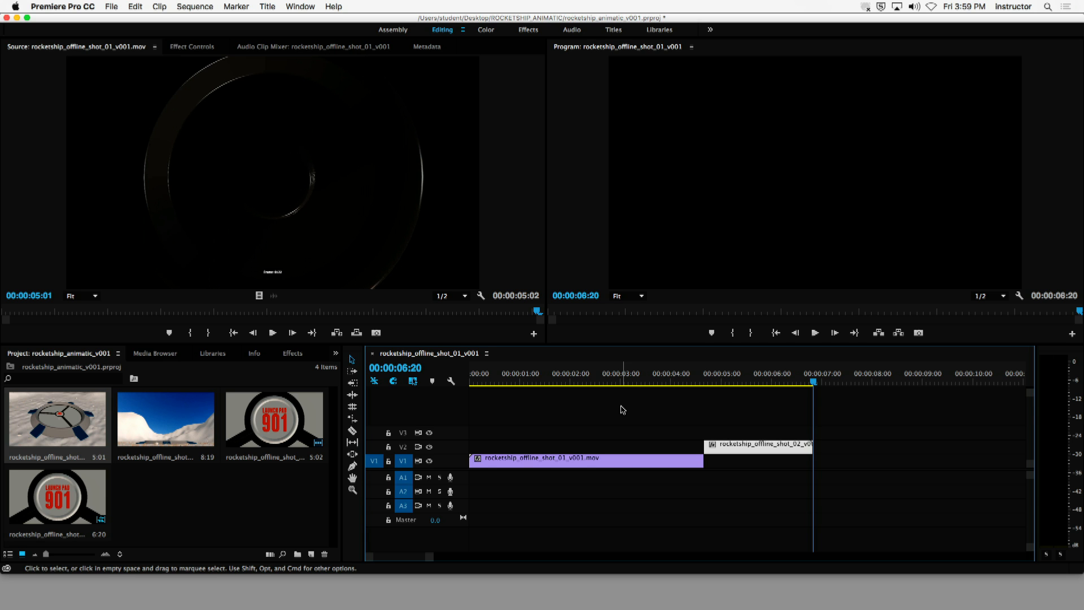
pyautogui.click(532, 376)
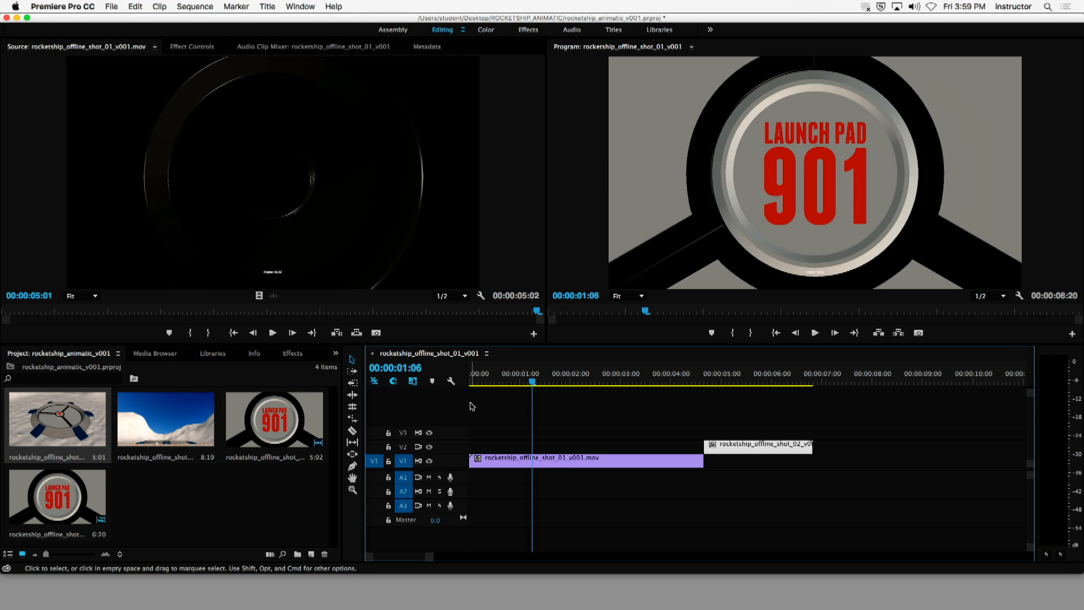
# - Play the two-shot sequence from its beginning, then replay the cut from shot 01 to shot 02
pyautogui.moveTo(726, 378)
pyautogui.mouseDown()
pyautogui.moveTo(702, 379)
pyautogui.moveTo(716, 384)
pyautogui.mouseUp()
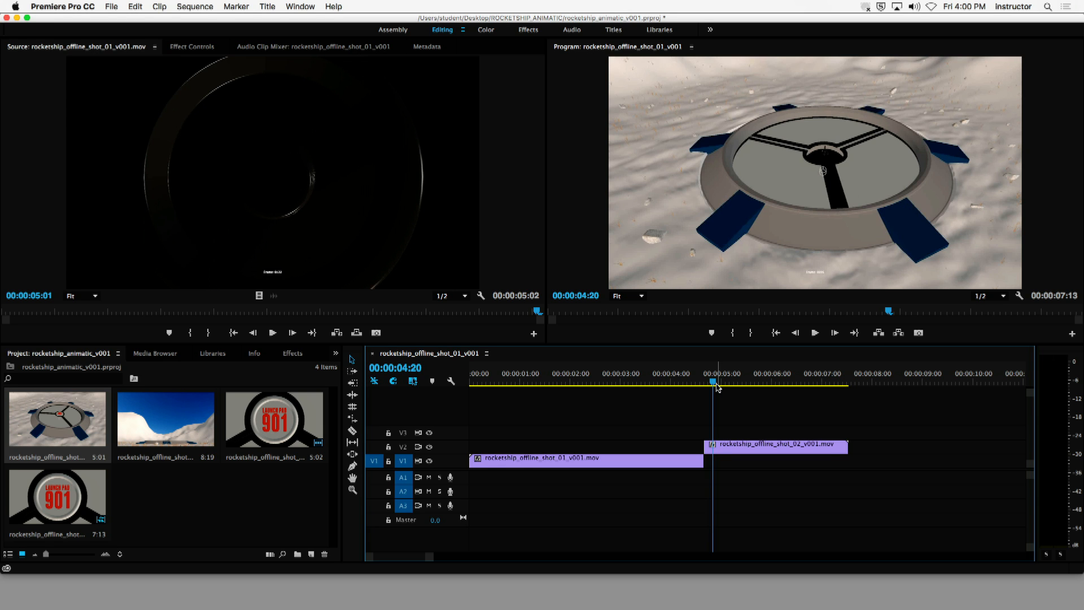
pyautogui.moveTo(714, 384); pyautogui.dragTo(400, 513)
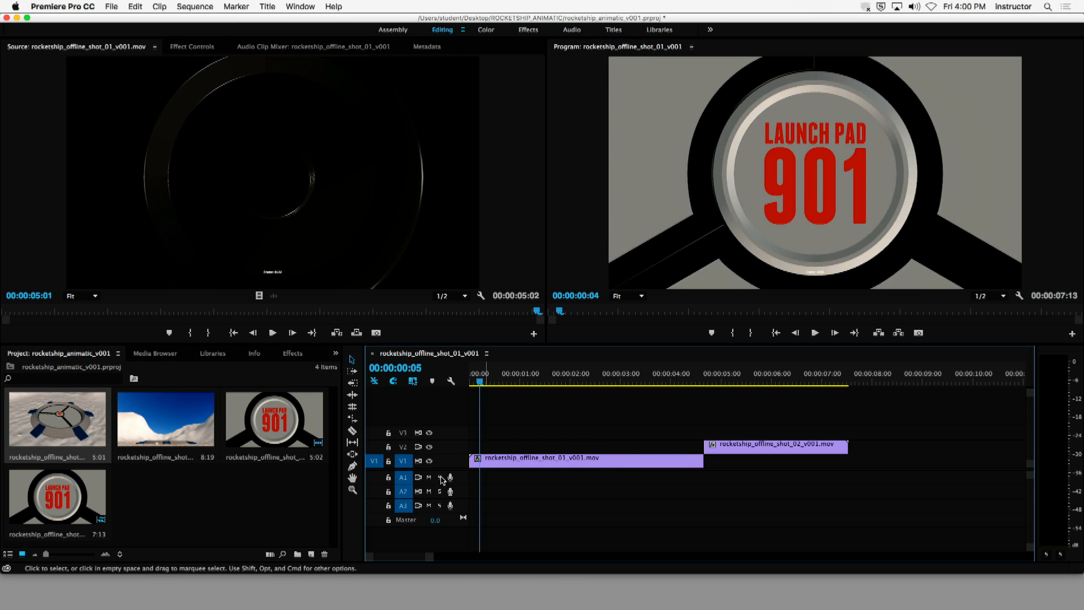
pyautogui.press('space')
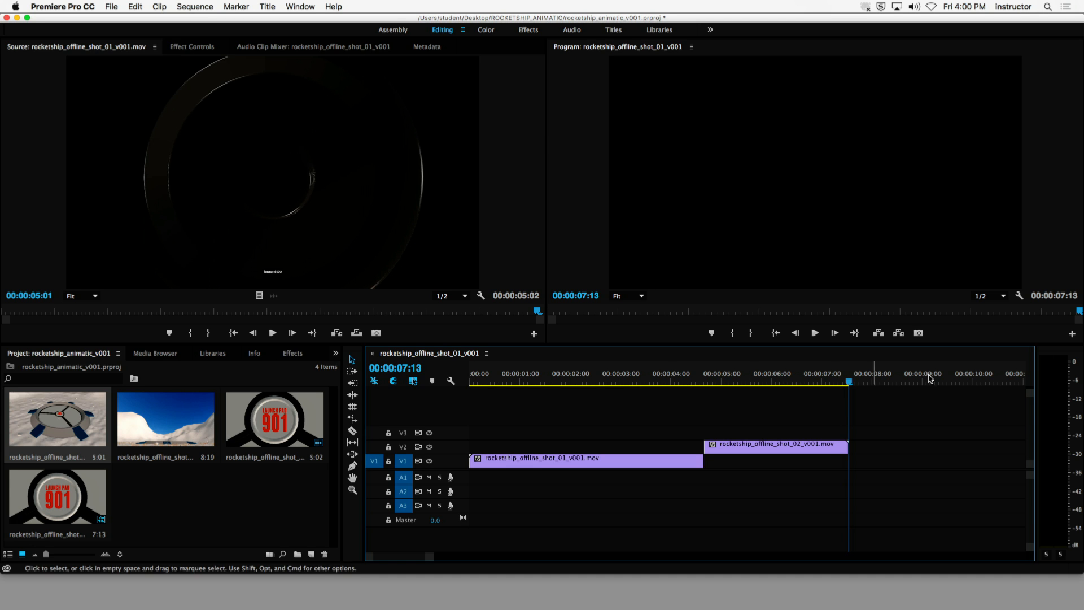
pyautogui.moveTo(796, 384); pyautogui.dragTo(631, 395)
pyautogui.press('space')
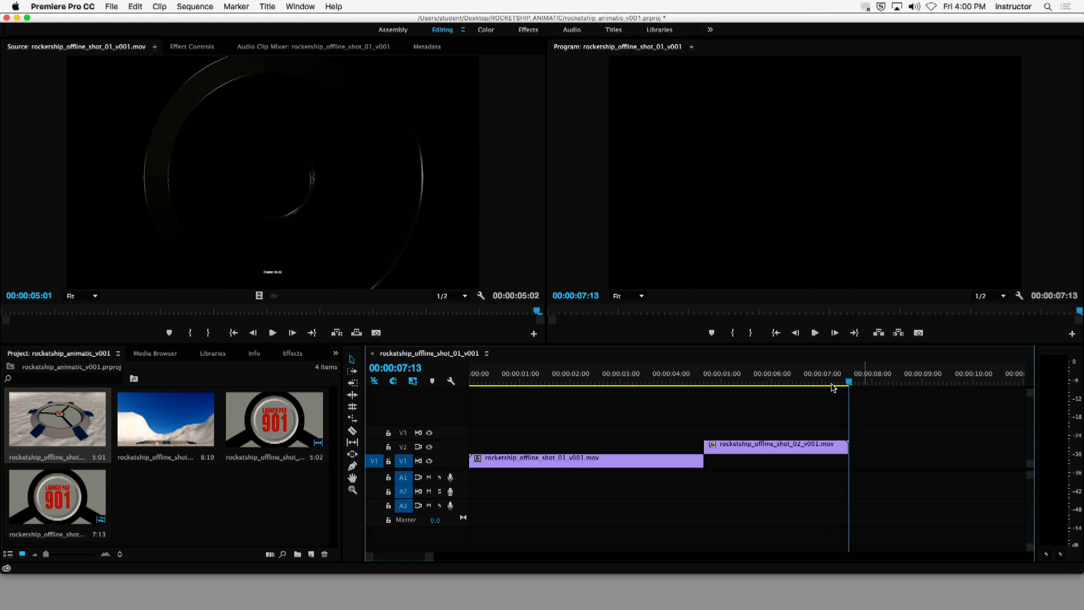
pyautogui.moveTo(832, 382); pyautogui.dragTo(766, 383)
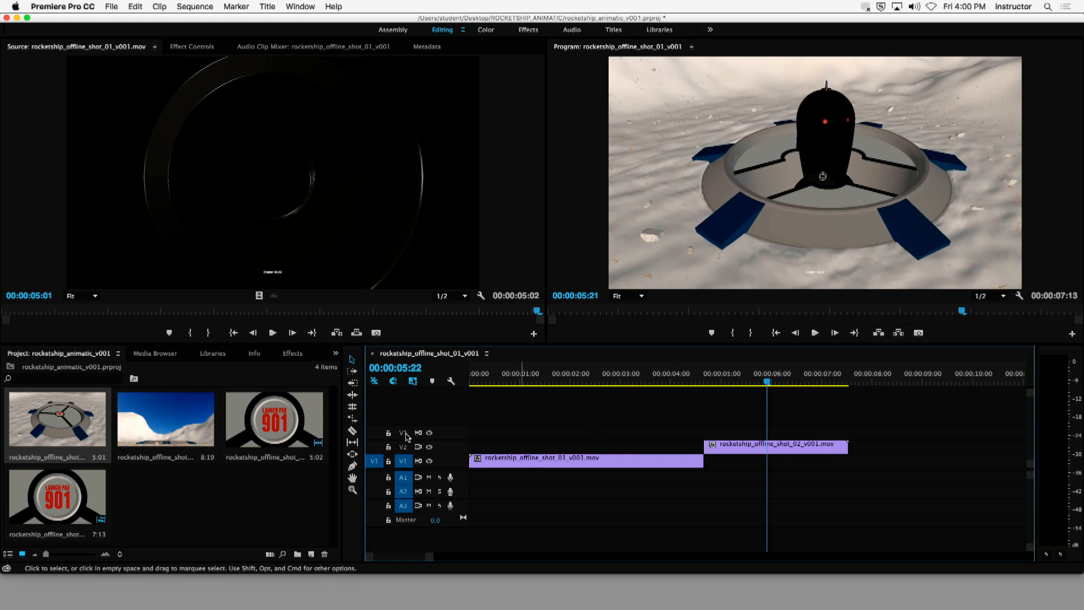
# - Place rocketship_offline_shot_03_v001.mov on track V1 at about 00:00:06:14, beneath the end of shot 02
pyautogui.click(165, 414)
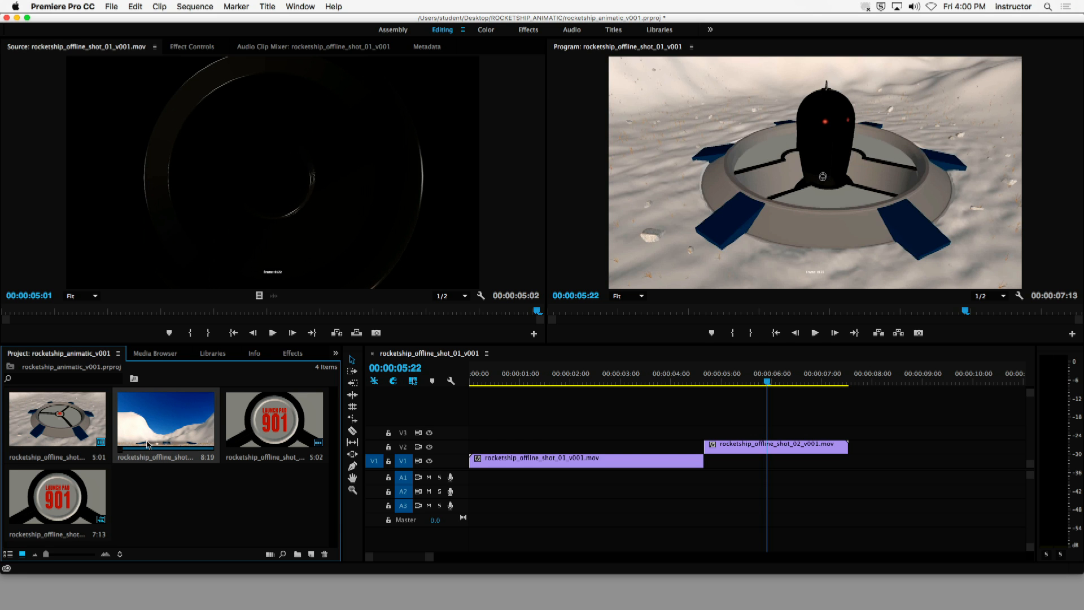
pyautogui.moveTo(166, 424); pyautogui.dragTo(820, 462)
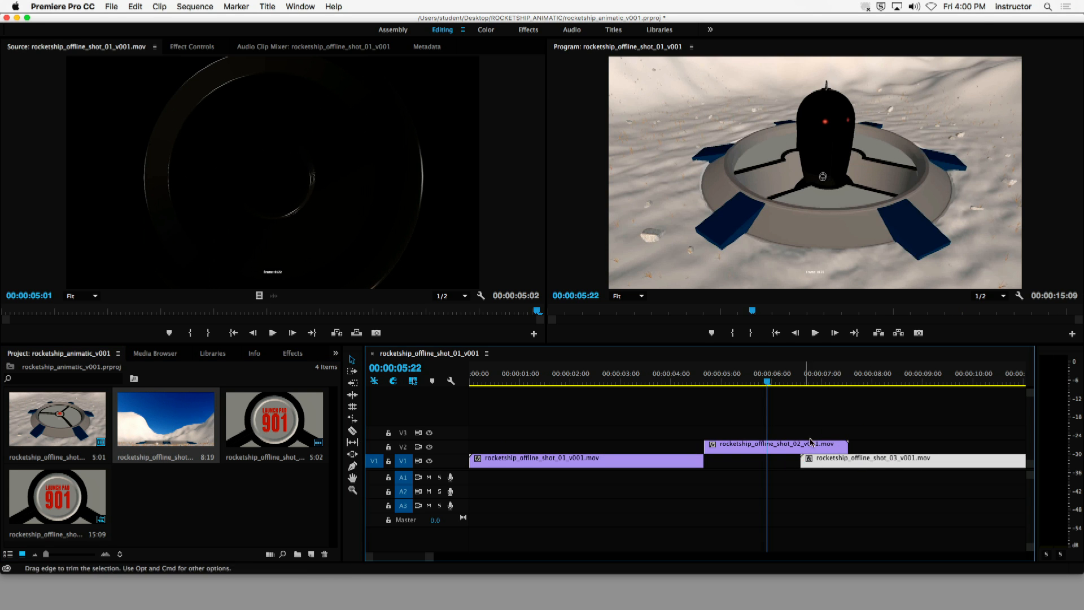
pyautogui.moveTo(779, 382); pyautogui.dragTo(799, 388)
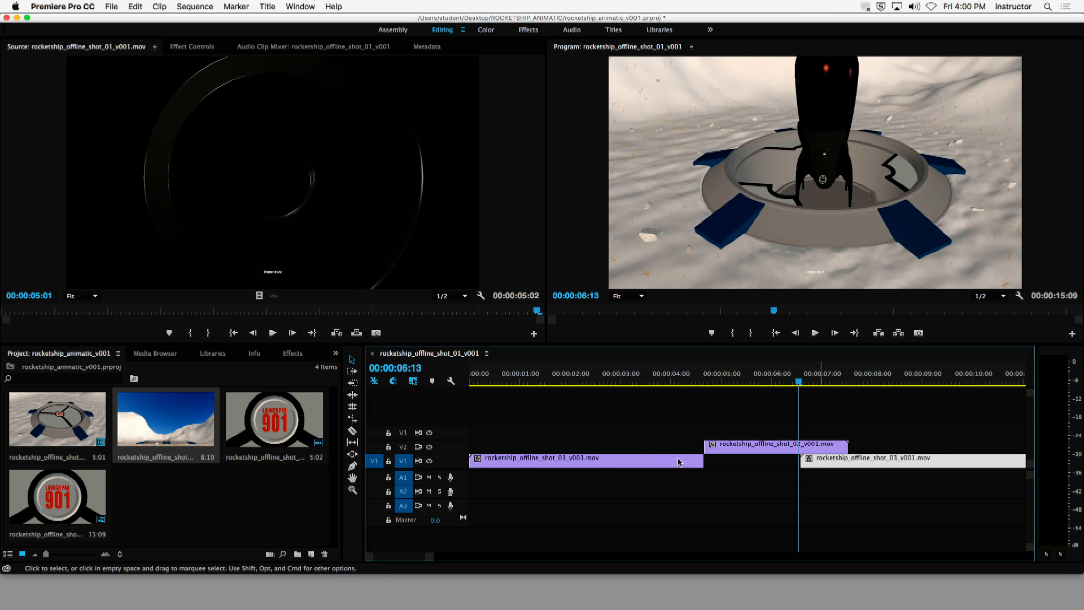
pyautogui.moveTo(414, 558)
pyautogui.mouseDown()
pyautogui.moveTo(435, 559)
pyautogui.moveTo(418, 560)
pyautogui.mouseUp()
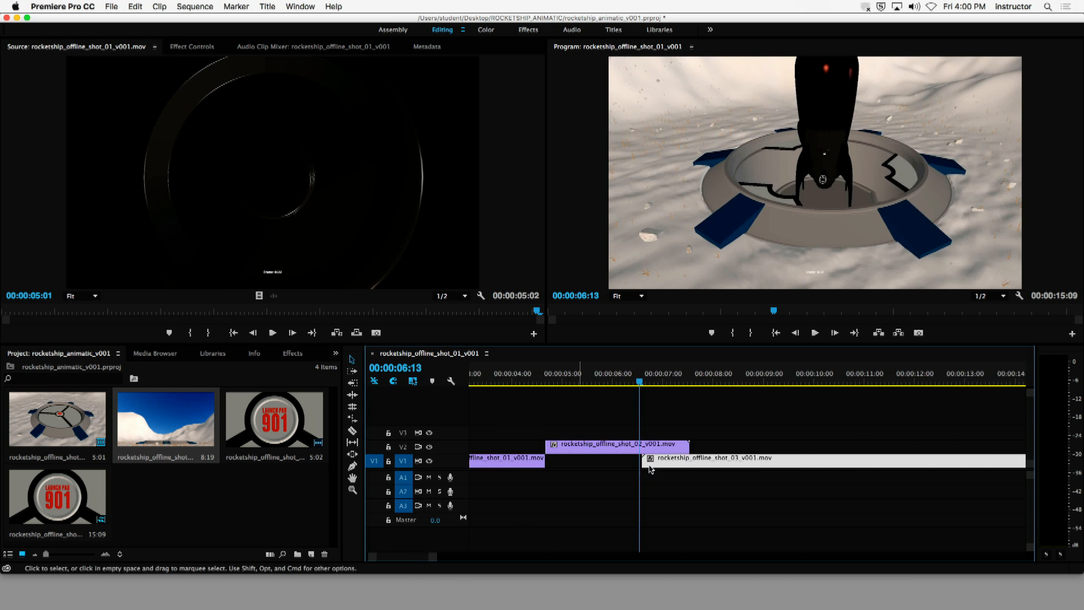
pyautogui.click(691, 425)
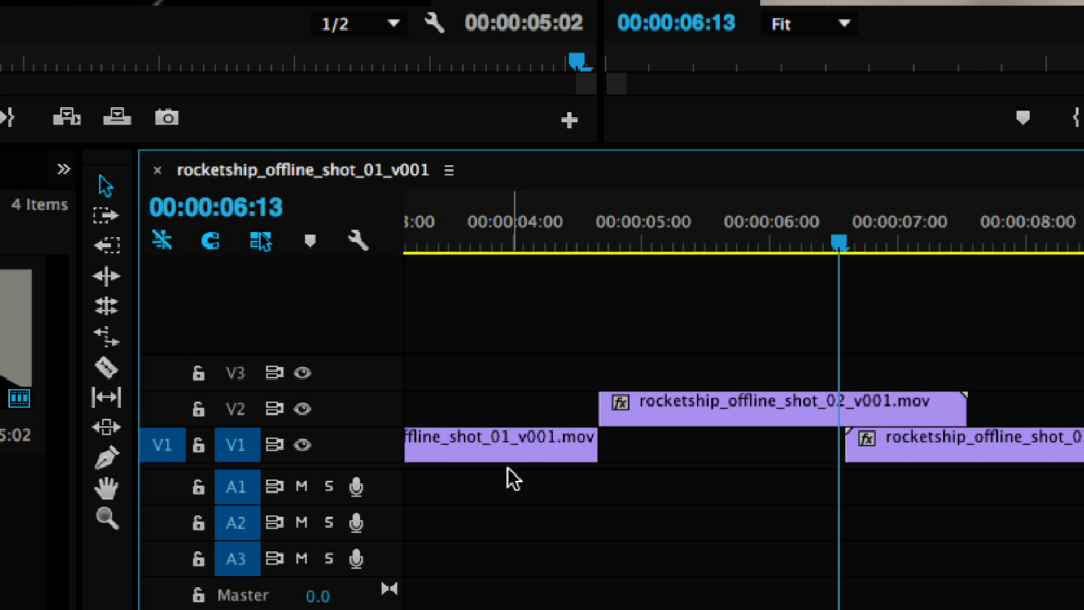
# - Shift the shot 03 clip earlier on track V1 to start at about 00:00:05:17 and play the transition from shot 02
pyautogui.moveTo(856, 246); pyautogui.dragTo(913, 258)
pyautogui.click(921, 463)
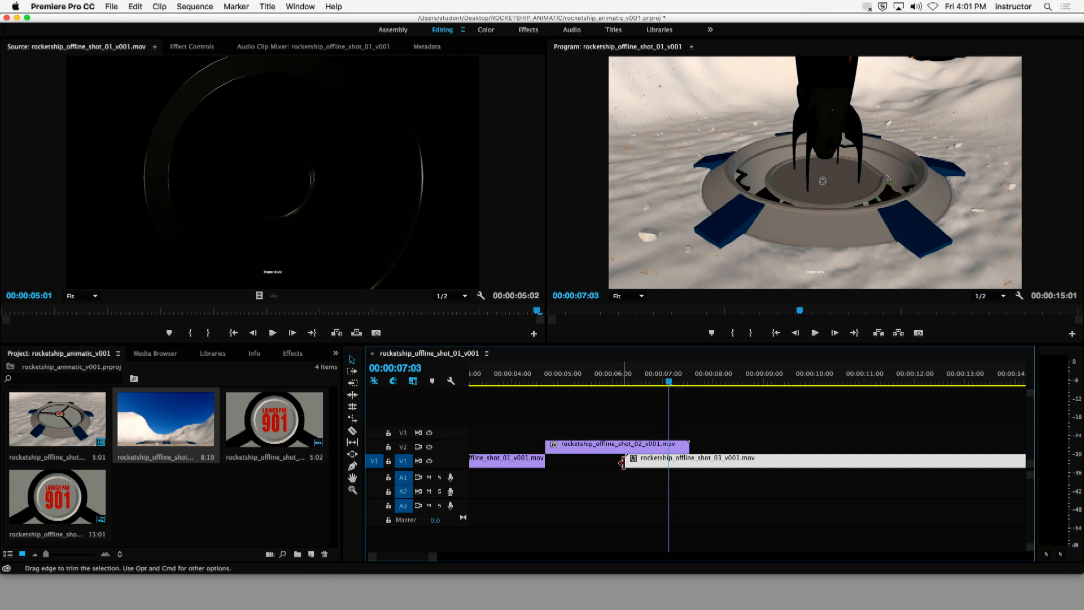
pyautogui.moveTo(700, 464); pyautogui.dragTo(698, 464)
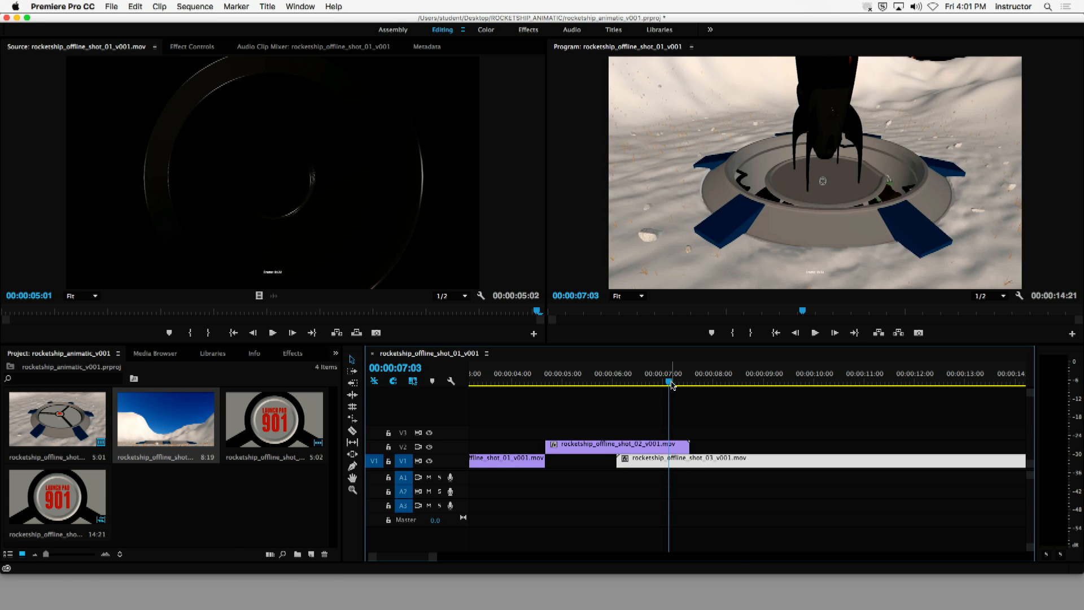
pyautogui.moveTo(670, 382); pyautogui.dragTo(693, 381)
pyautogui.moveTo(669, 466)
pyautogui.mouseDown()
pyautogui.moveTo(687, 465)
pyautogui.moveTo(666, 465)
pyautogui.mouseUp()
pyautogui.moveTo(664, 379); pyautogui.dragTo(587, 382)
pyautogui.press('space')
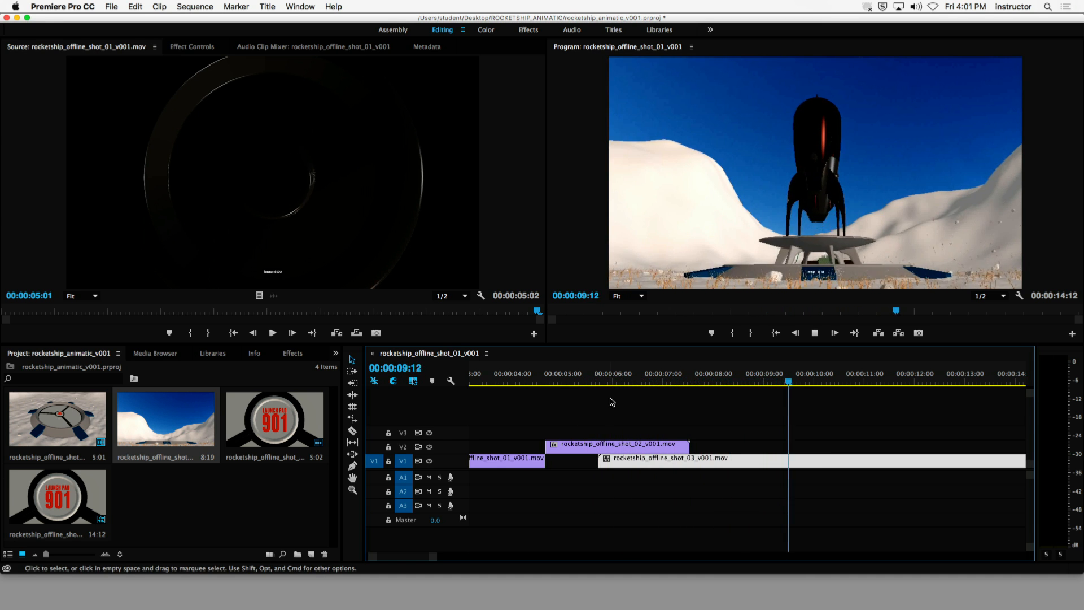
# - Play the sequence from its beginning, stop during shot 02, and trim the end of shot 02 to 00:00:06:11
pyautogui.moveTo(679, 383); pyautogui.dragTo(620, 409)
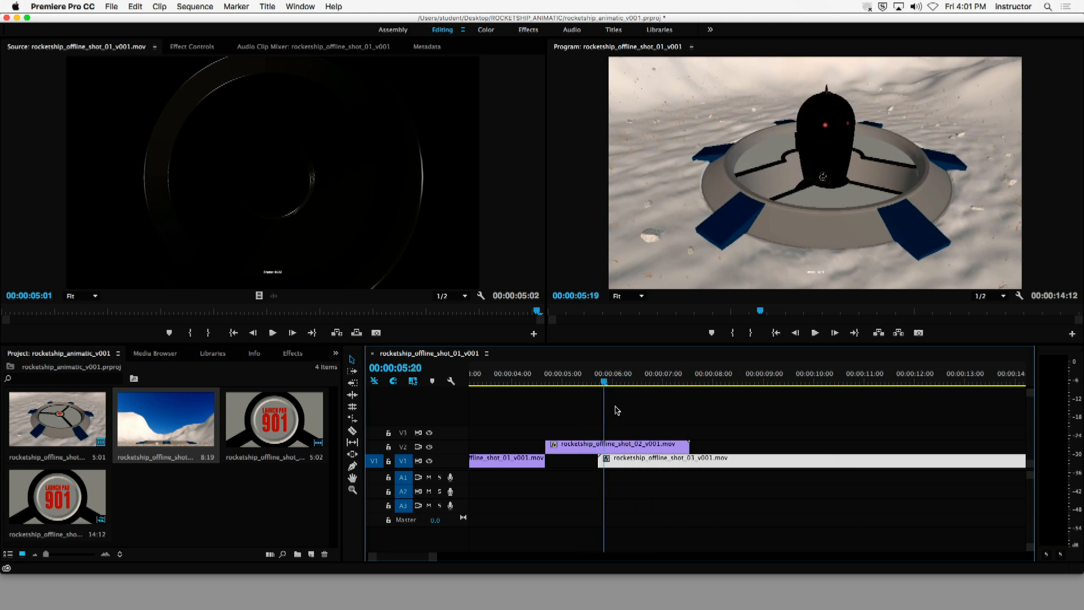
pyautogui.moveTo(693, 407); pyautogui.dragTo(471, 458)
pyautogui.press('space')
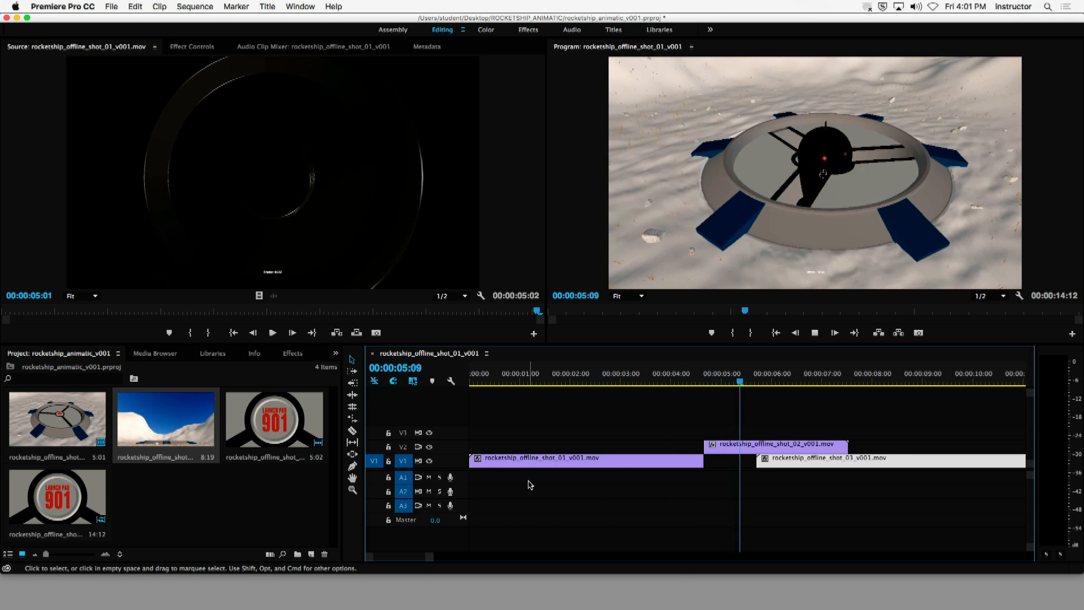
pyautogui.press('space')
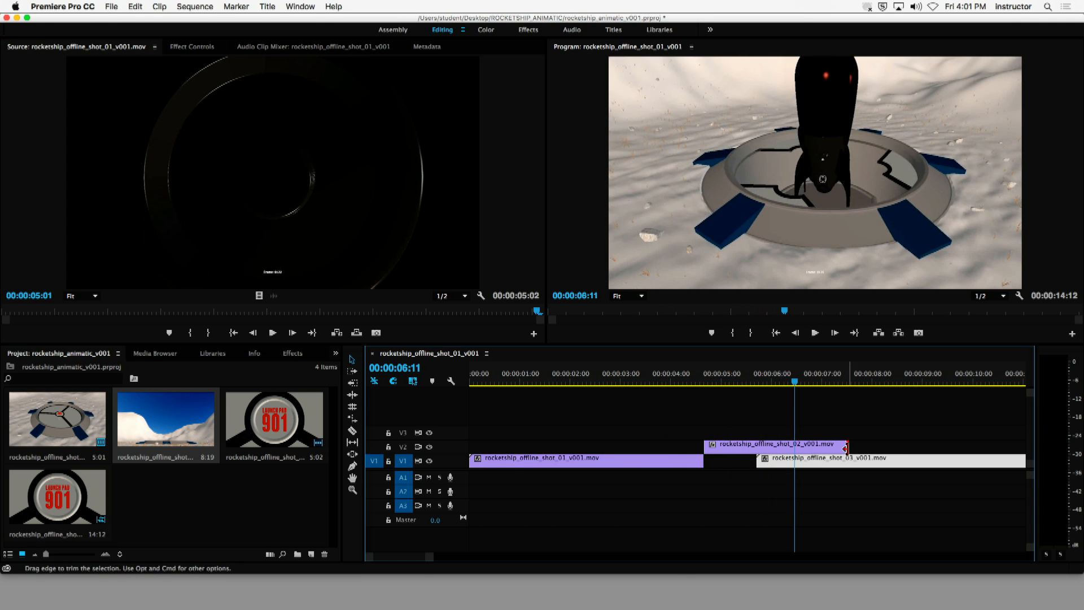
pyautogui.moveTo(845, 448); pyautogui.dragTo(794, 454)
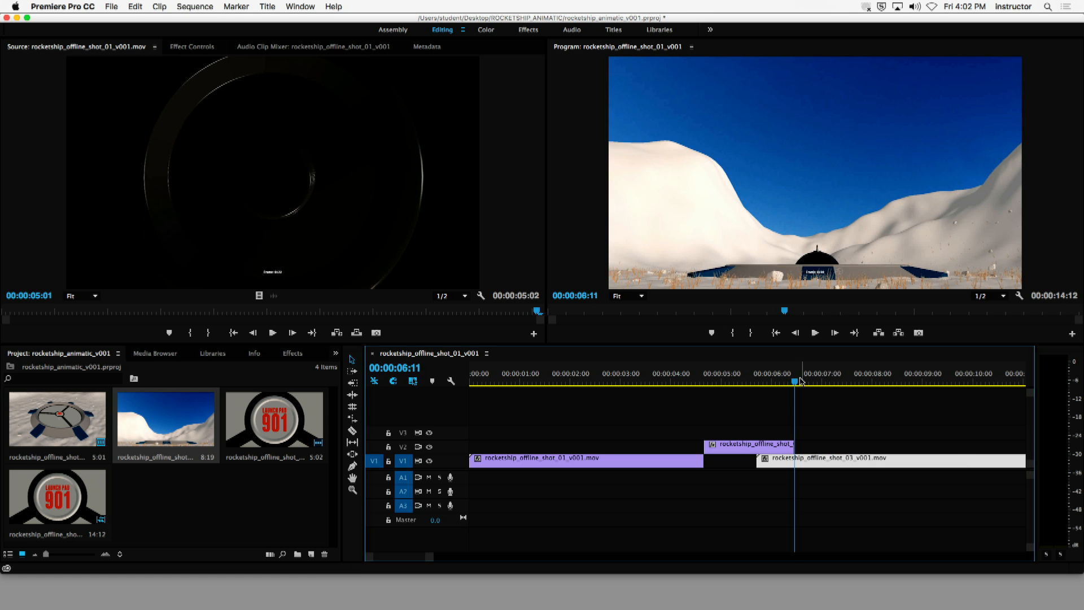
# - Play the sequence from about 00:00:01:05 into shot 03, then return the playhead to 00:00:06:11
pyautogui.moveTo(795, 382); pyautogui.dragTo(530, 411)
pyautogui.press('space')
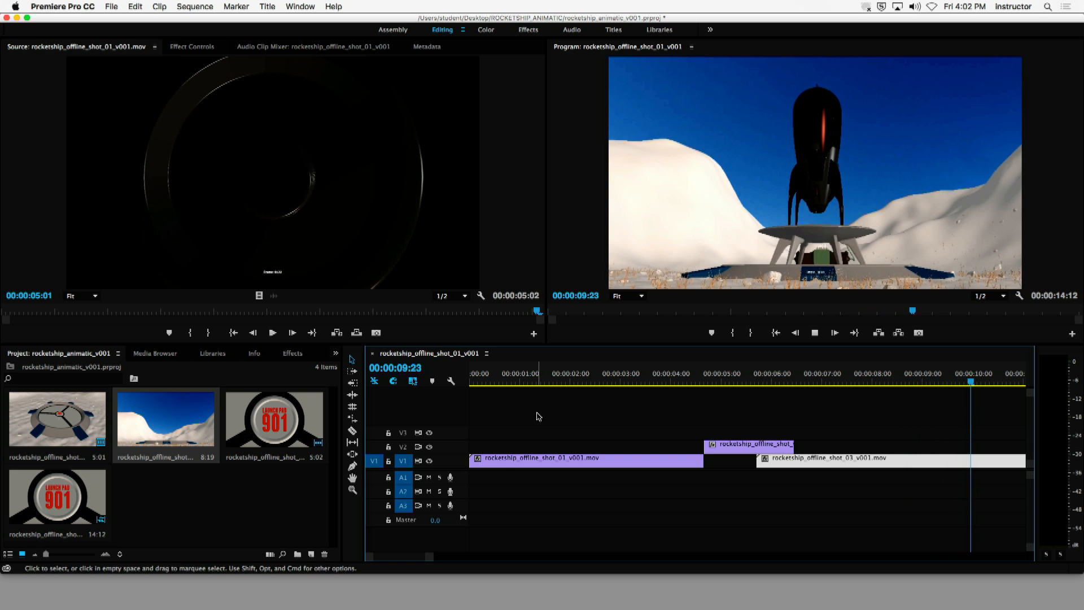
pyautogui.press('space')
pyautogui.moveTo(838, 388); pyautogui.dragTo(794, 388)
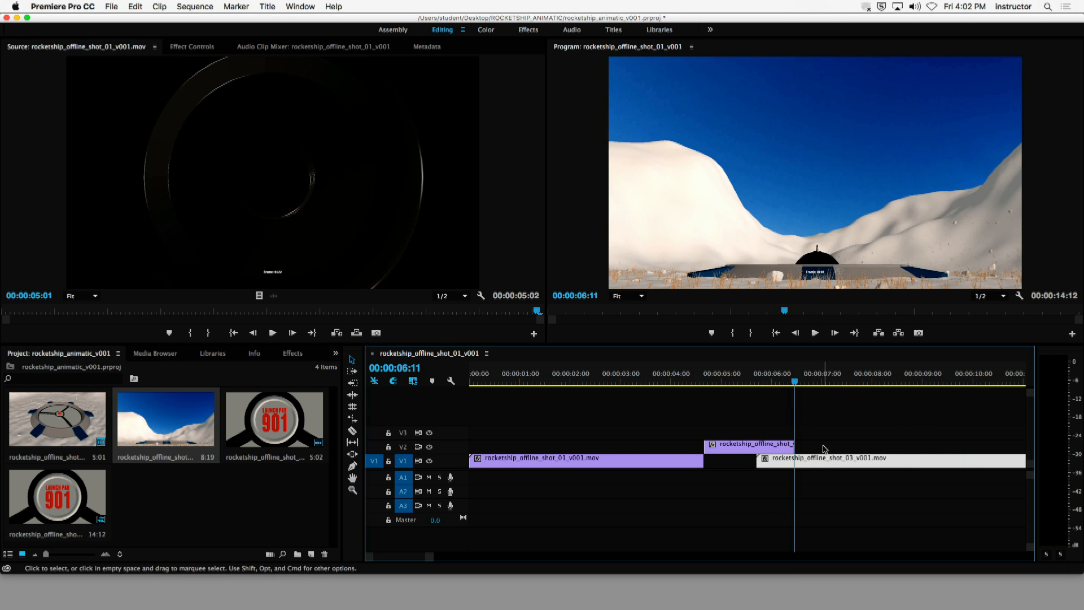
# - Shift the shot 03 clip earlier on track V1, trim its start to about 00:00:05:19, and play the transition from shot 02
pyautogui.moveTo(829, 465); pyautogui.dragTo(817, 464)
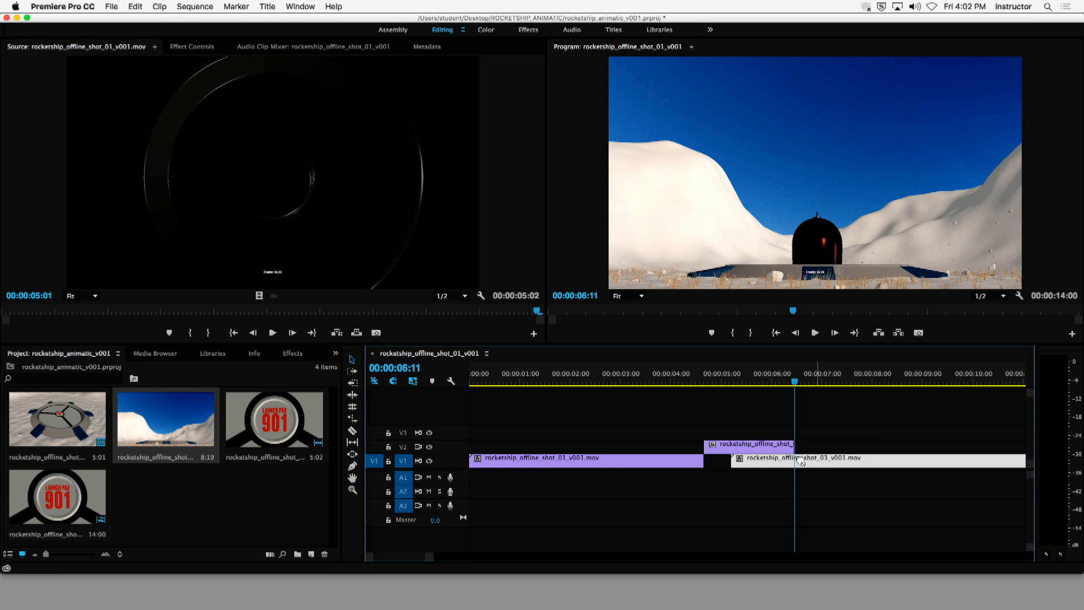
pyautogui.moveTo(734, 461); pyautogui.dragTo(820, 469)
pyautogui.moveTo(794, 378); pyautogui.dragTo(610, 379)
pyautogui.press('space')
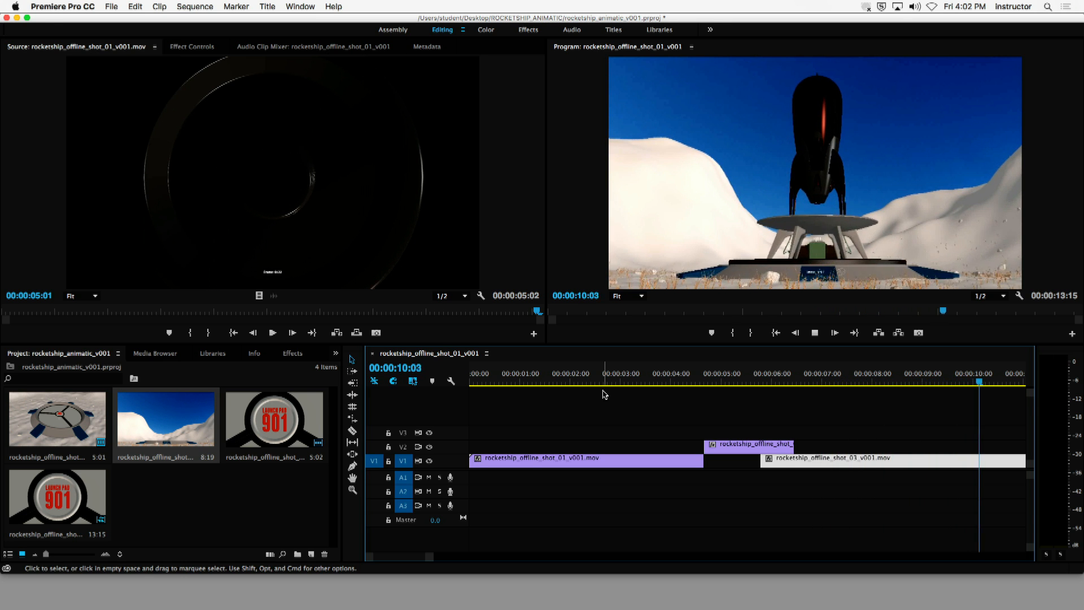
pyautogui.press('space')
# - Replay the sequence from 00:00:03:23 through the cuts to the end of shot 03
pyautogui.moveTo(844, 389); pyautogui.dragTo(786, 388)
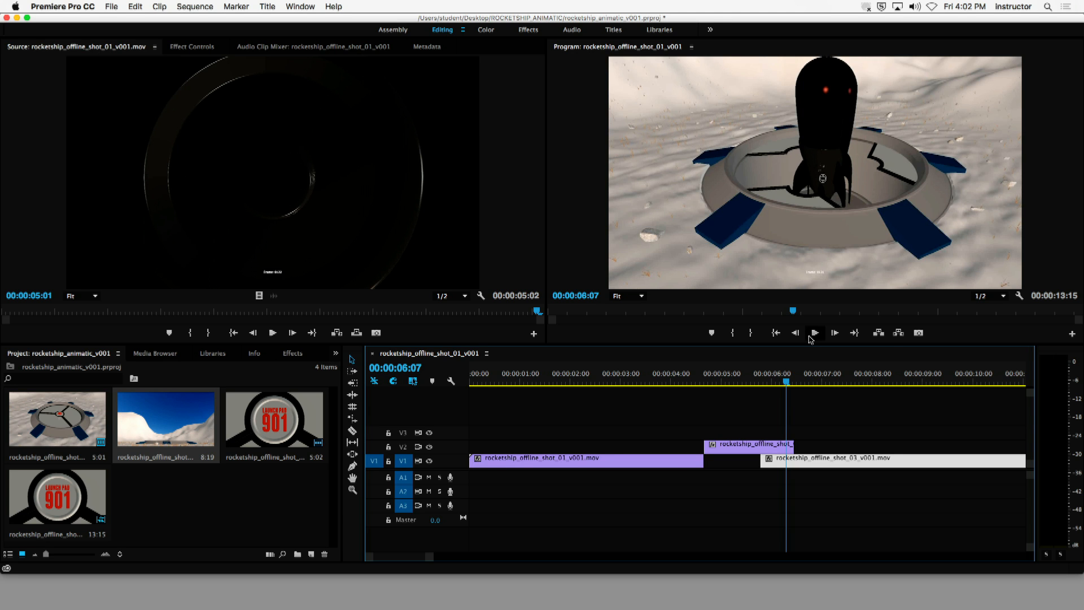
pyautogui.moveTo(786, 385); pyautogui.dragTo(669, 389)
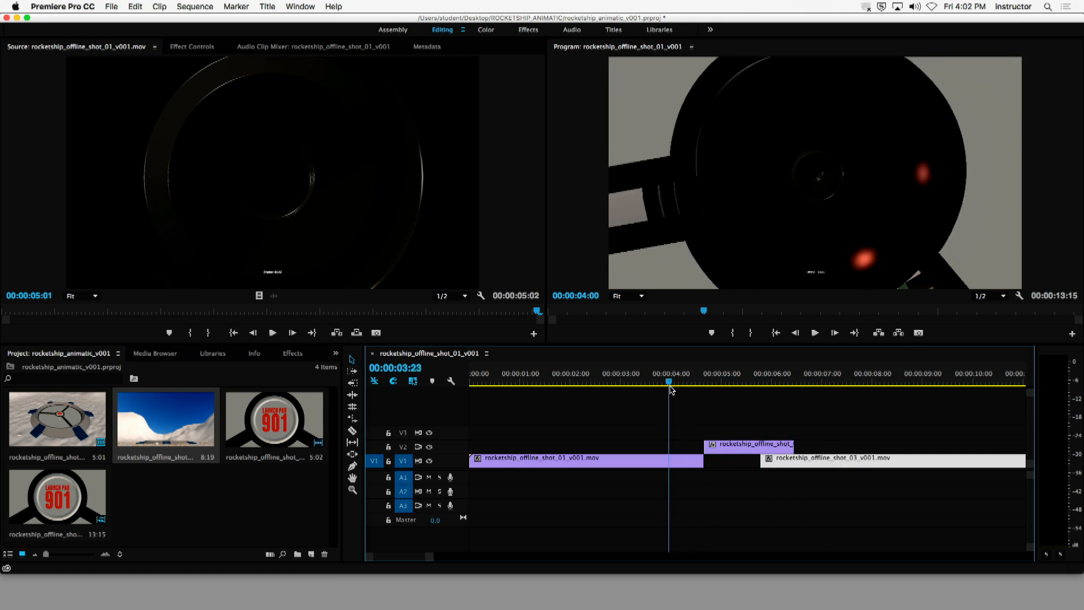
pyautogui.press('space')
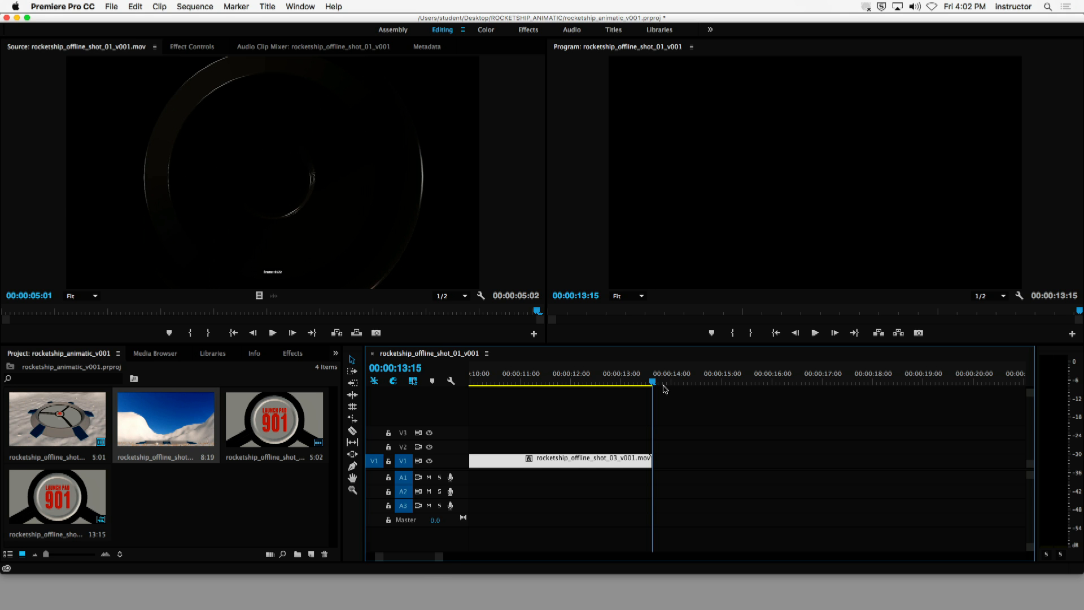
pyautogui.press('space')
# - Scrub through shot 03 and return the playhead to the beginning of the sequence
pyautogui.press('Up')
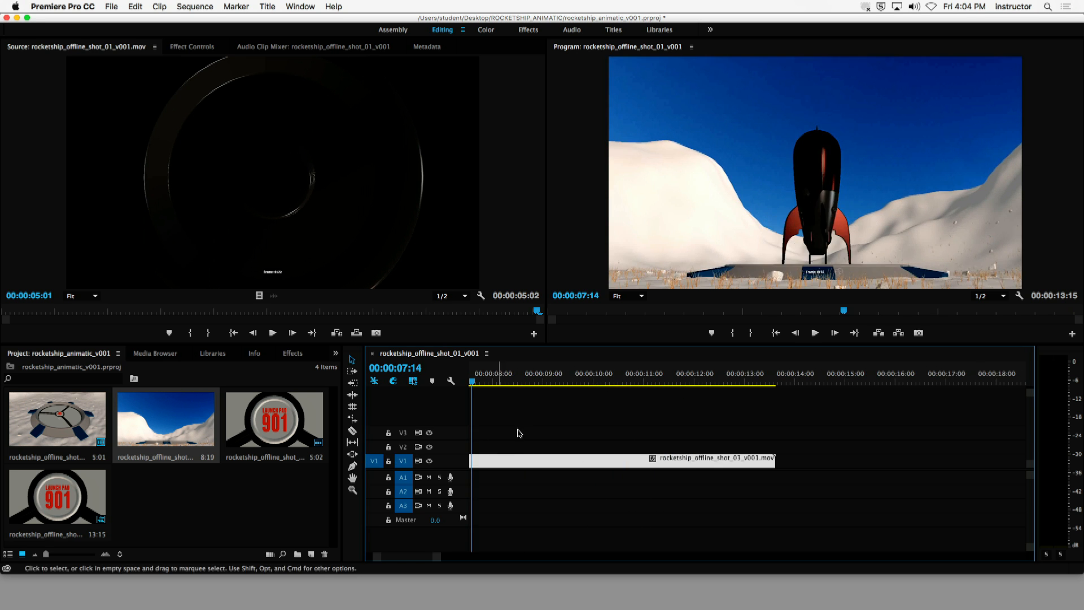
pyautogui.moveTo(500, 378); pyautogui.dragTo(454, 423)
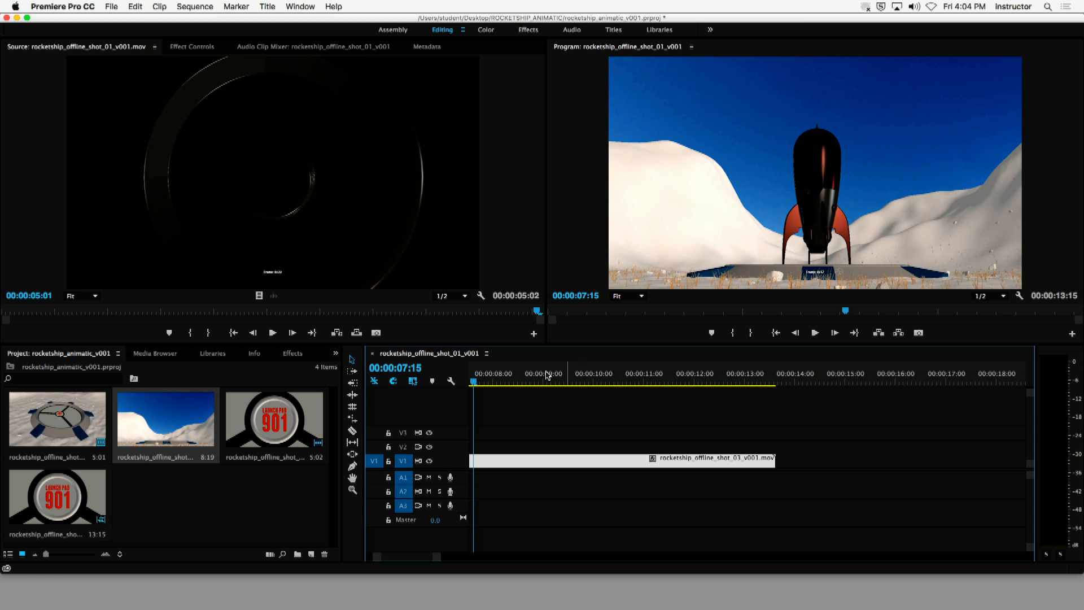
pyautogui.moveTo(495, 380); pyautogui.dragTo(520, 394)
pyautogui.moveTo(414, 558); pyautogui.dragTo(373, 557)
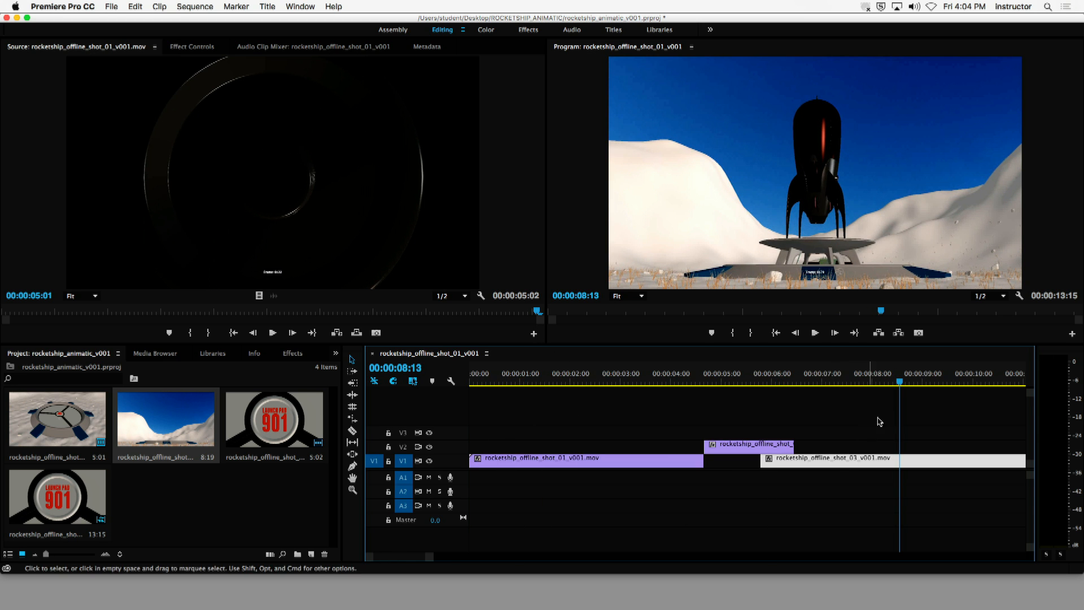
pyautogui.moveTo(900, 383); pyautogui.dragTo(471, 382)
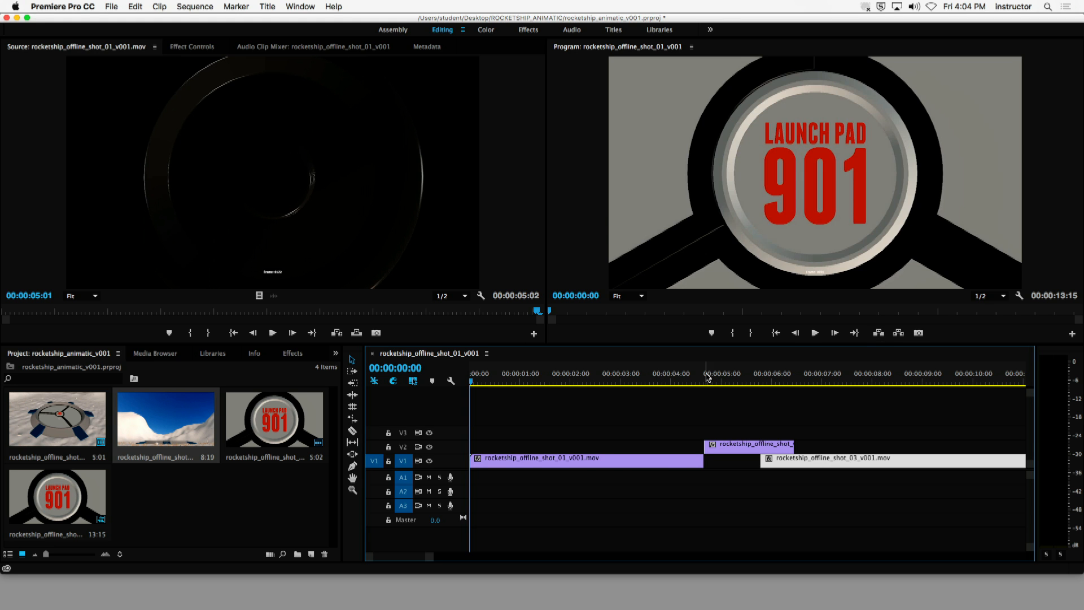
pyautogui.moveTo(706, 376); pyautogui.dragTo(427, 416)
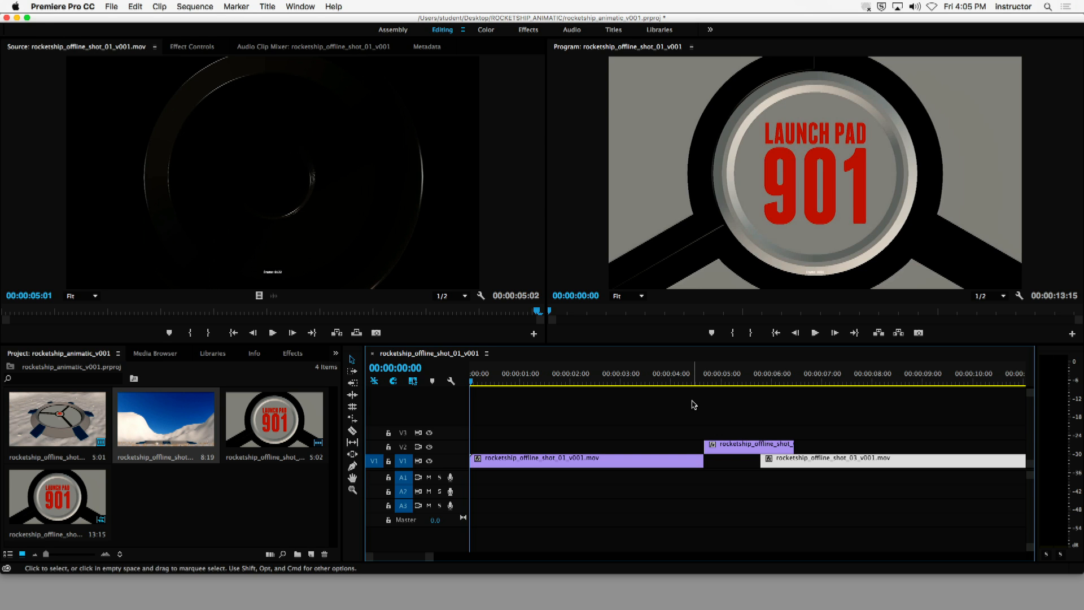
# - Move the shot 02 clip from V2 down to V1 between shots 01 and 03, play the sequence, and return the playhead to 00:00:00:00
pyautogui.moveTo(733, 448); pyautogui.dragTo(732, 473)
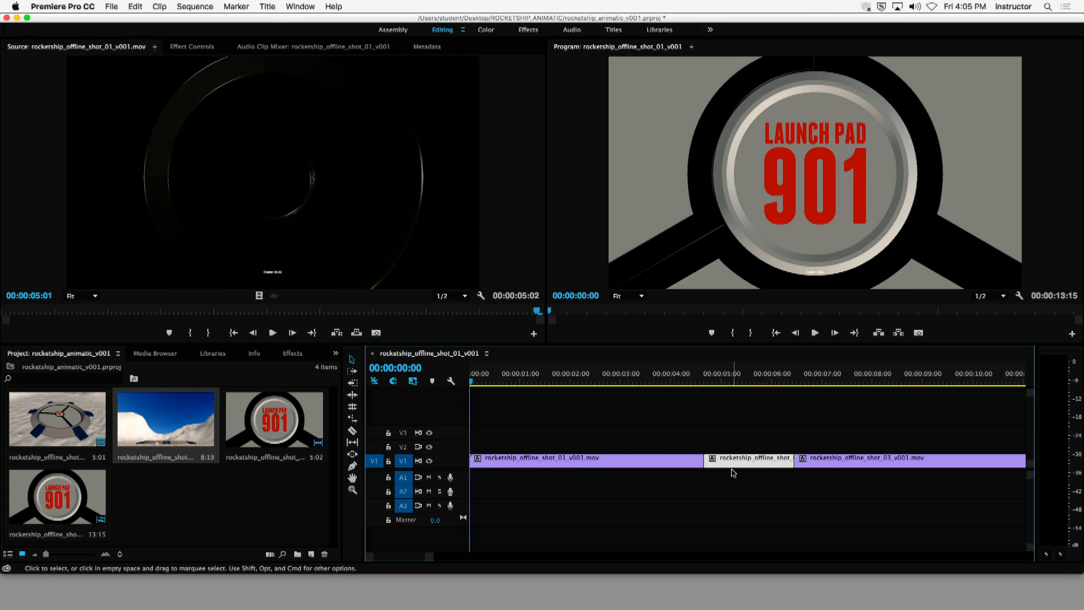
pyautogui.moveTo(697, 376); pyautogui.dragTo(635, 379)
pyautogui.press('space')
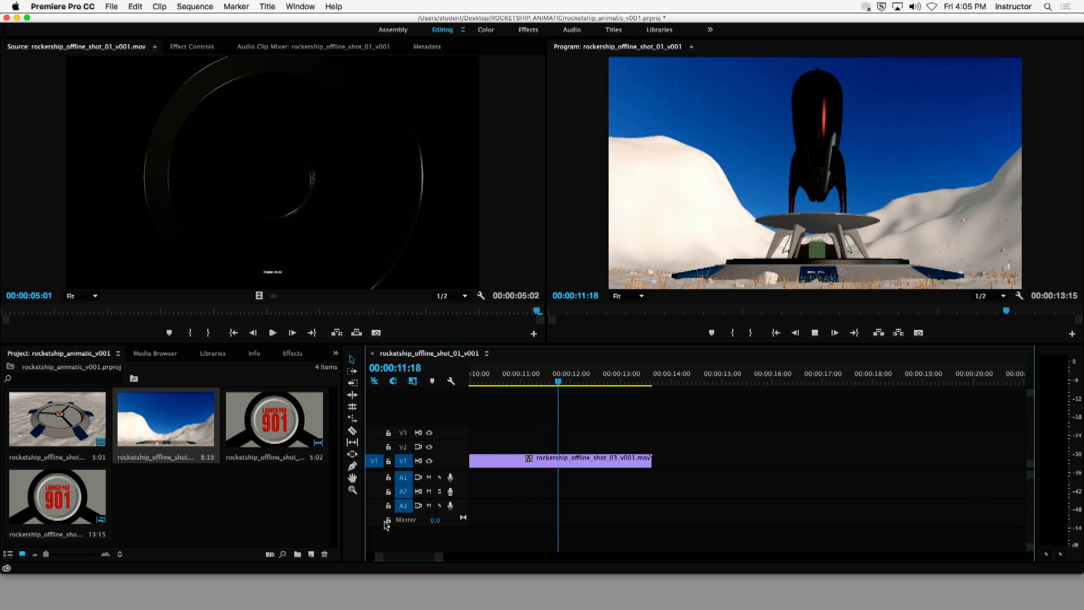
pyautogui.click(815, 332)
pyautogui.press('space')
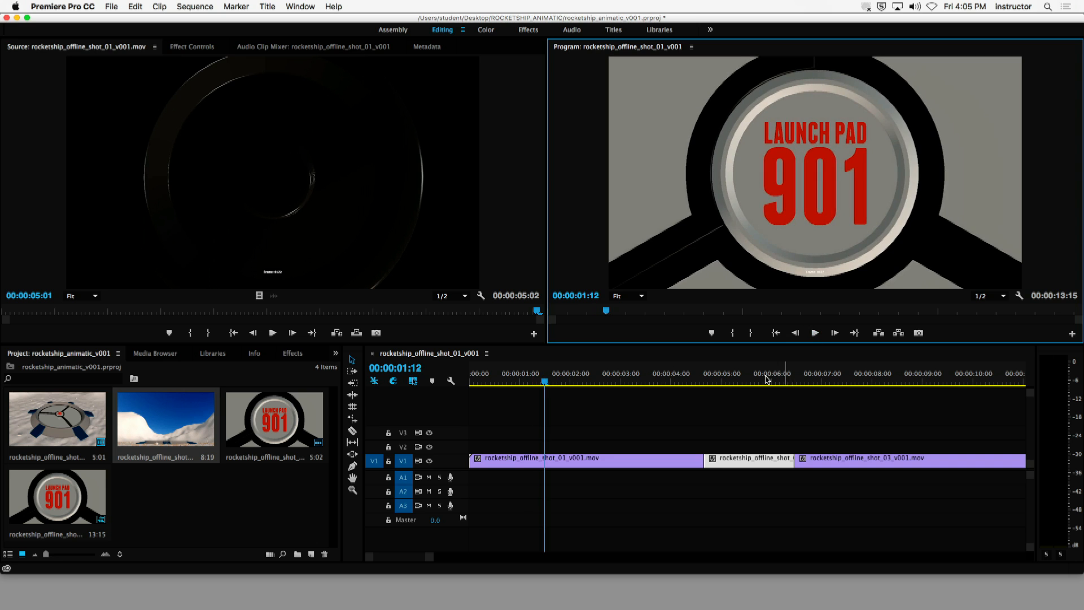
pyautogui.click(530, 391)
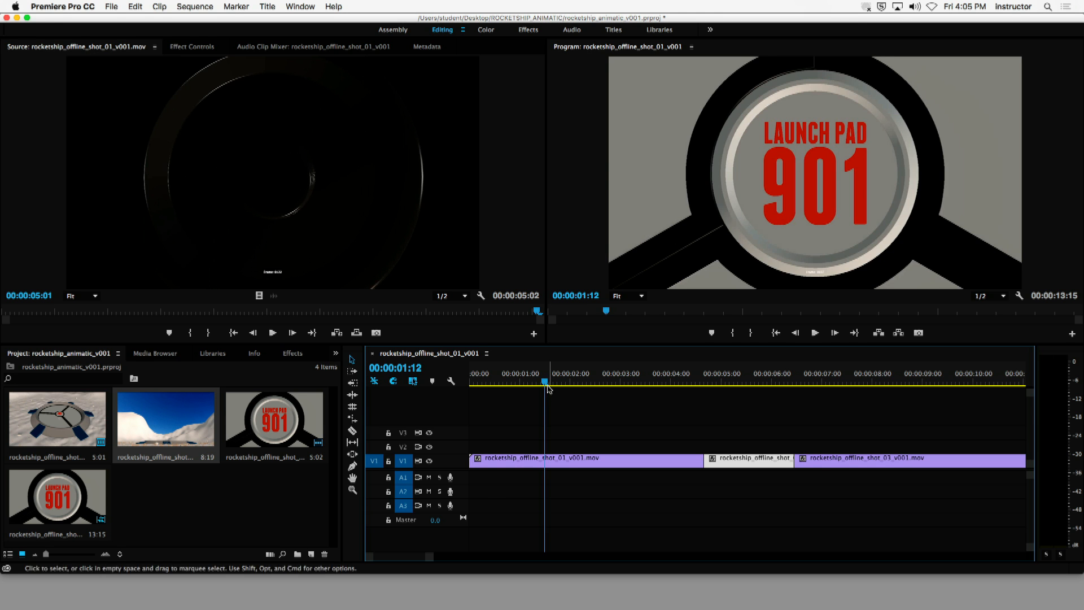
pyautogui.press('Home')
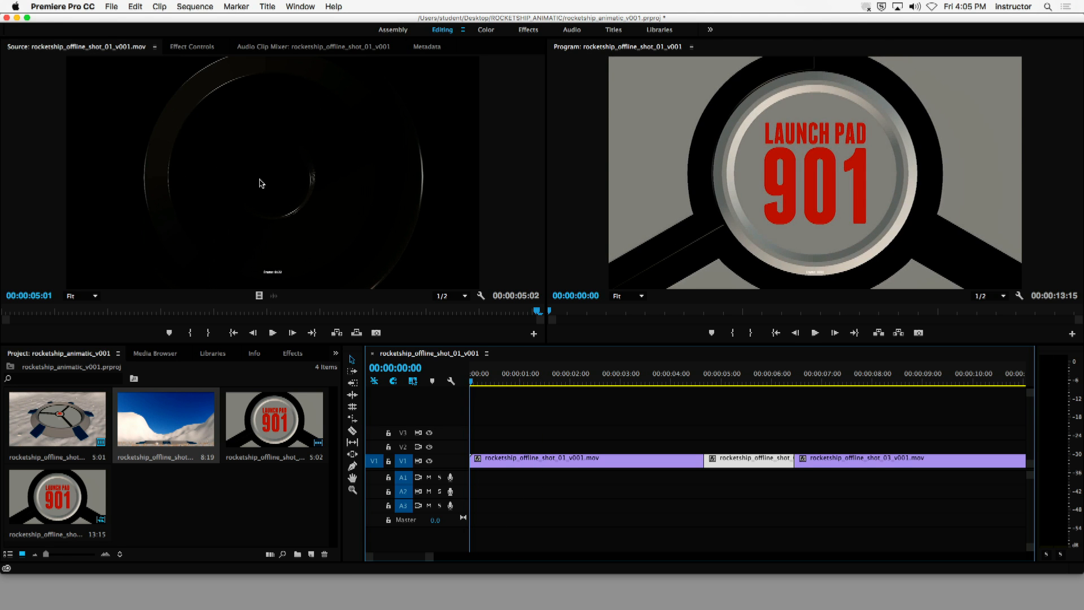
pyautogui.click(111, 7)
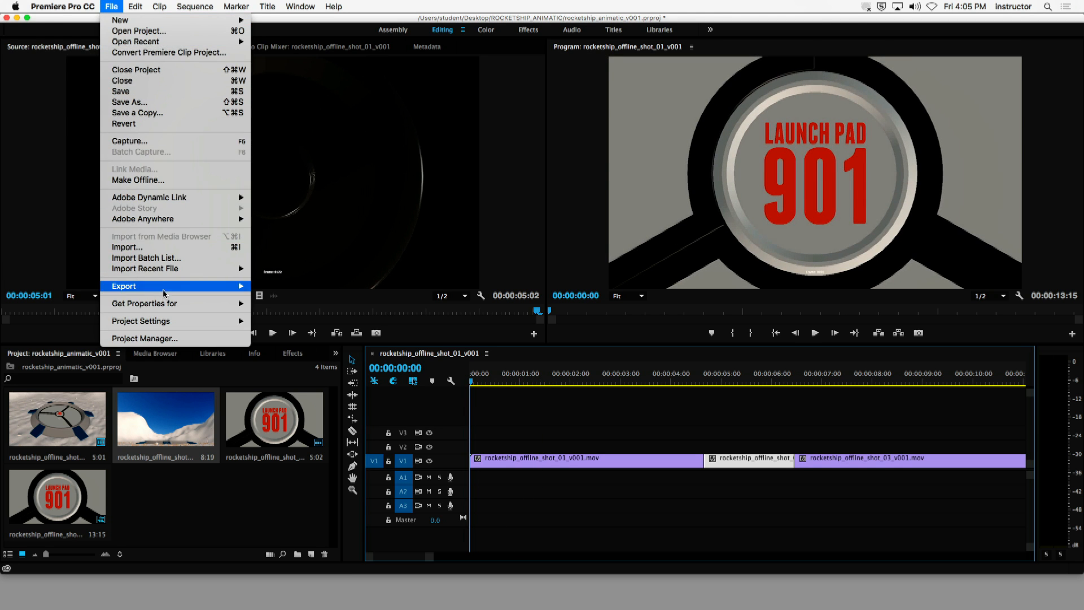
pyautogui.moveTo(165, 287)
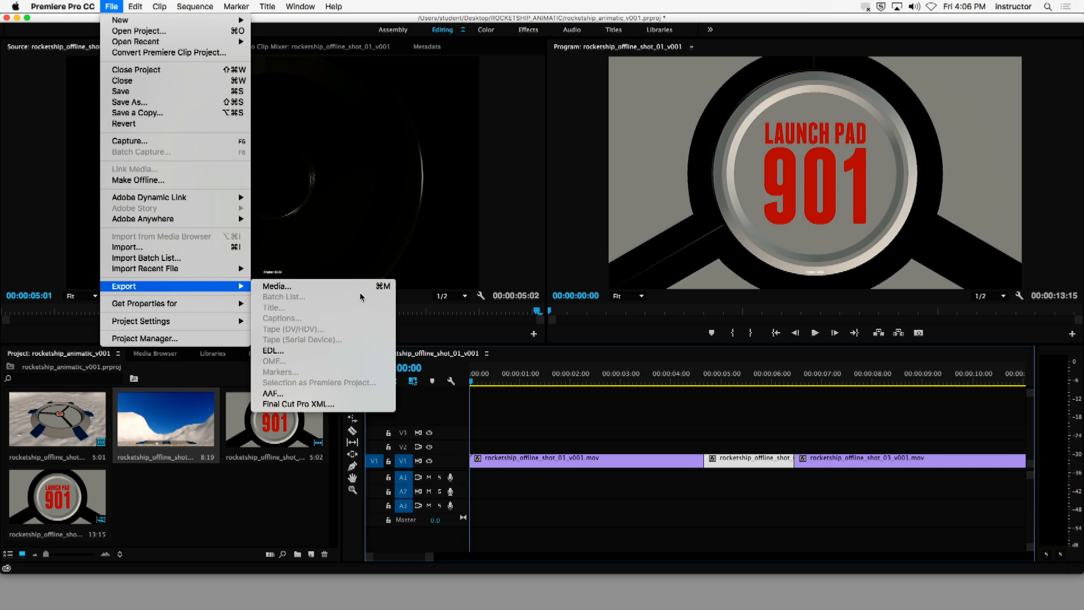
pyautogui.moveTo(190, 6)
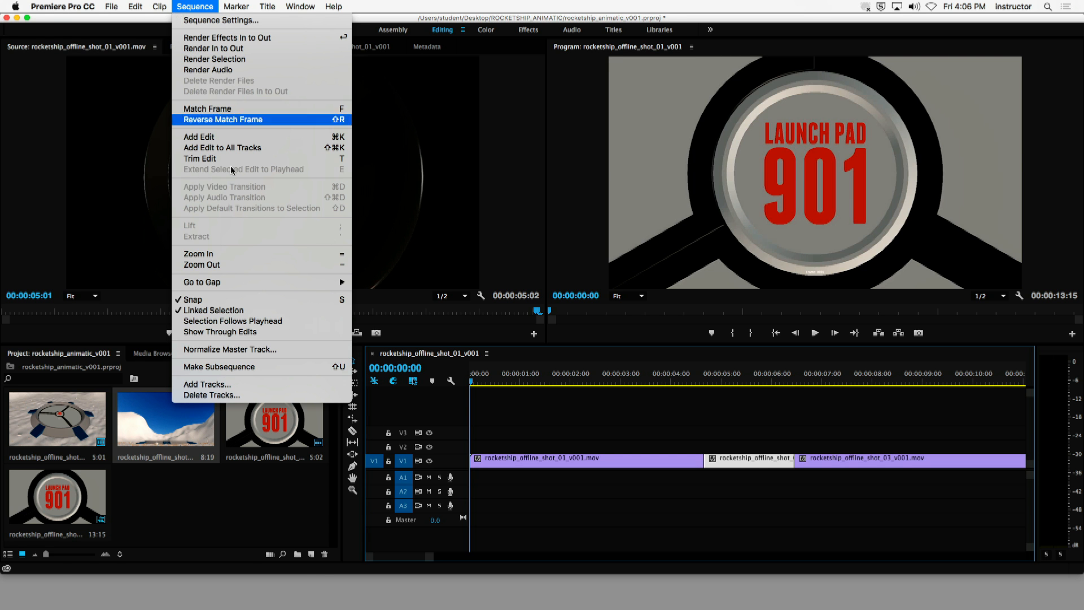
pyautogui.click(543, 421)
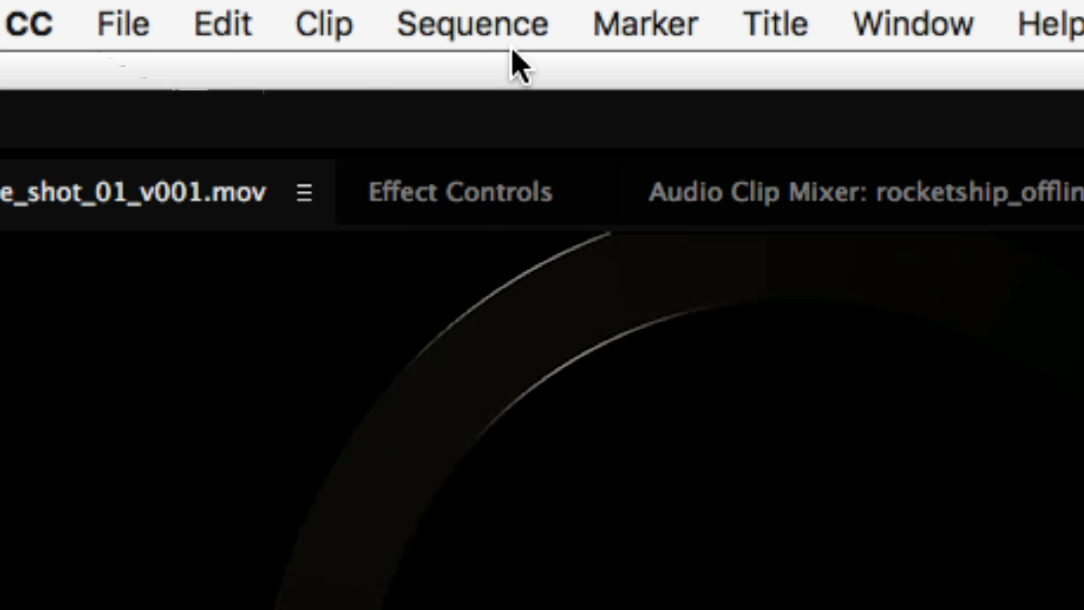
# - Render the whole sequence with Render In to Out
pyautogui.click(480, 30)
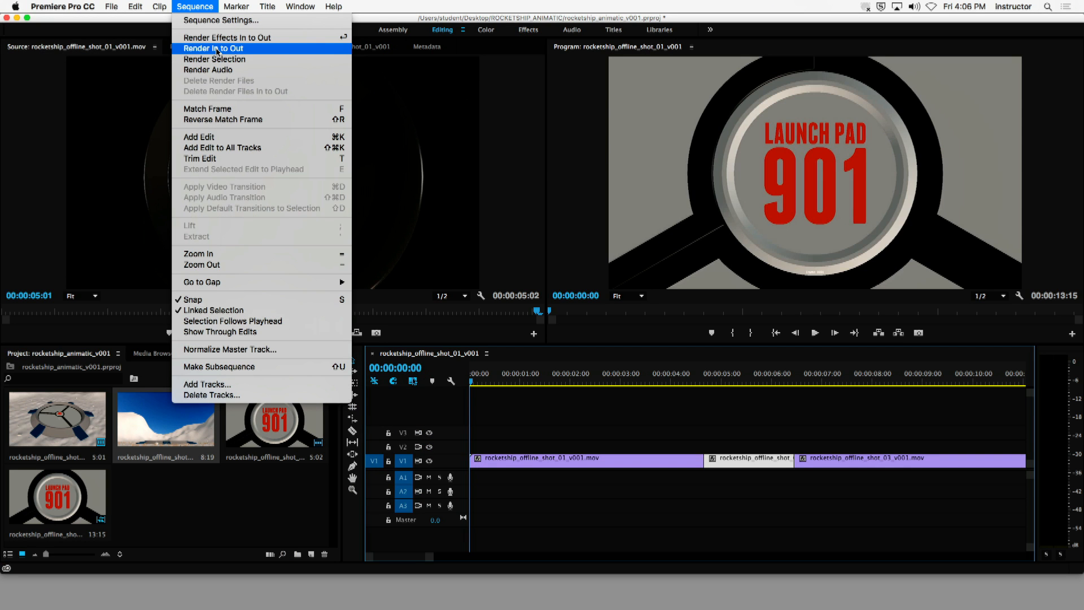
pyautogui.click(217, 49)
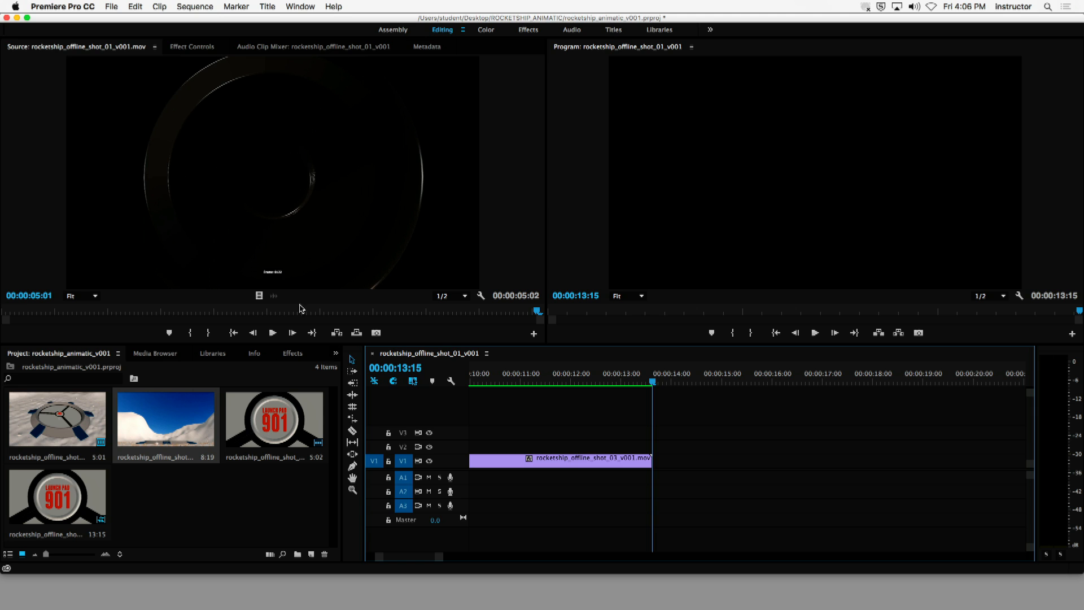
# - Open the media export settings for the sequence, reposition the dialog, and scrub its preview back to 00:00:00:02
pyautogui.click(195, 6)
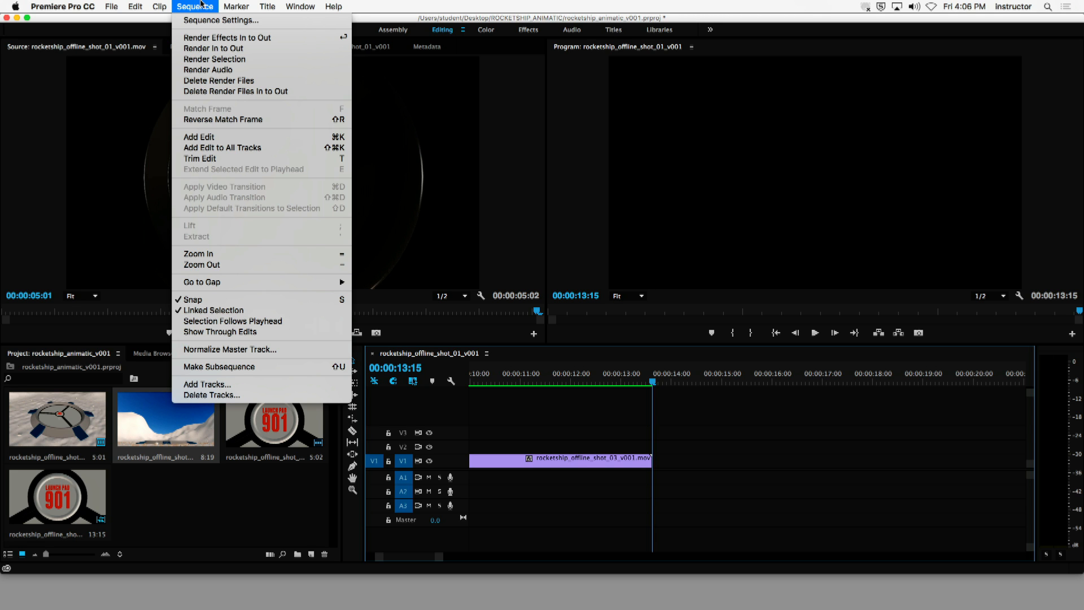
pyautogui.moveTo(111, 6)
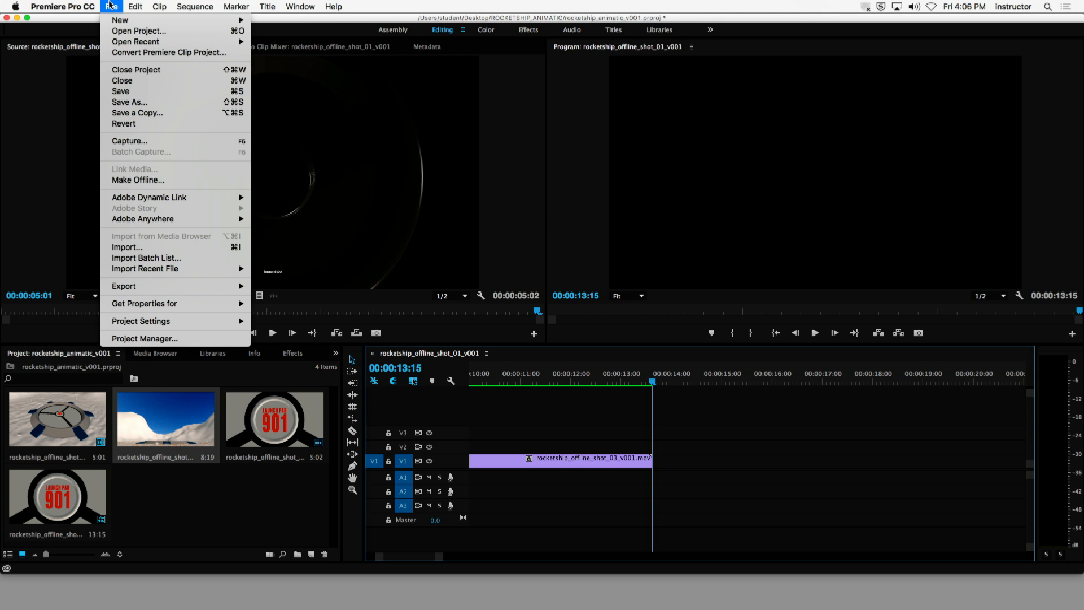
pyautogui.moveTo(168, 322)
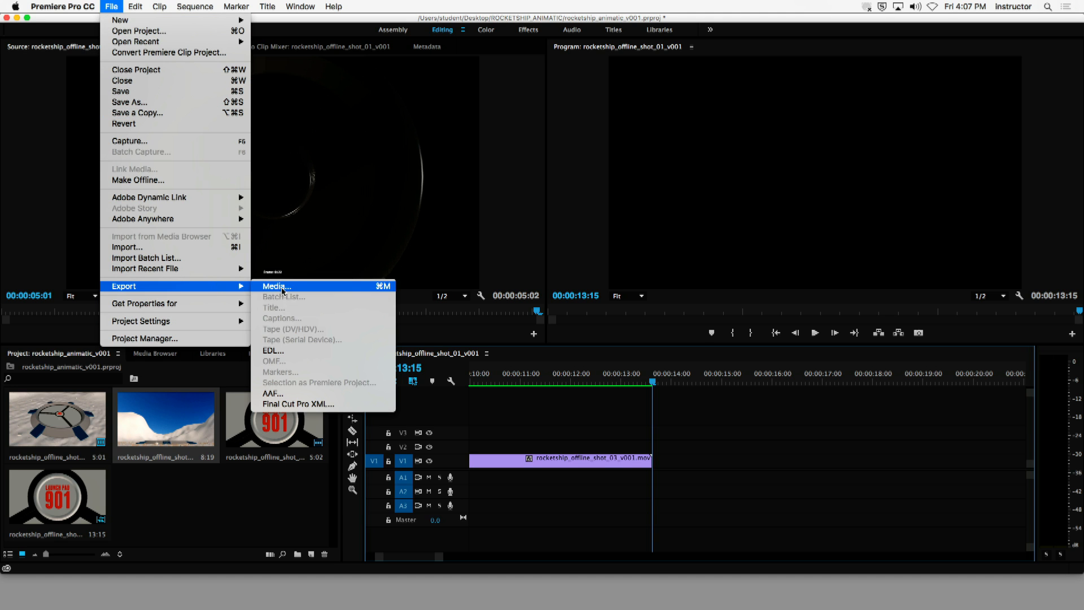
pyautogui.click(278, 286)
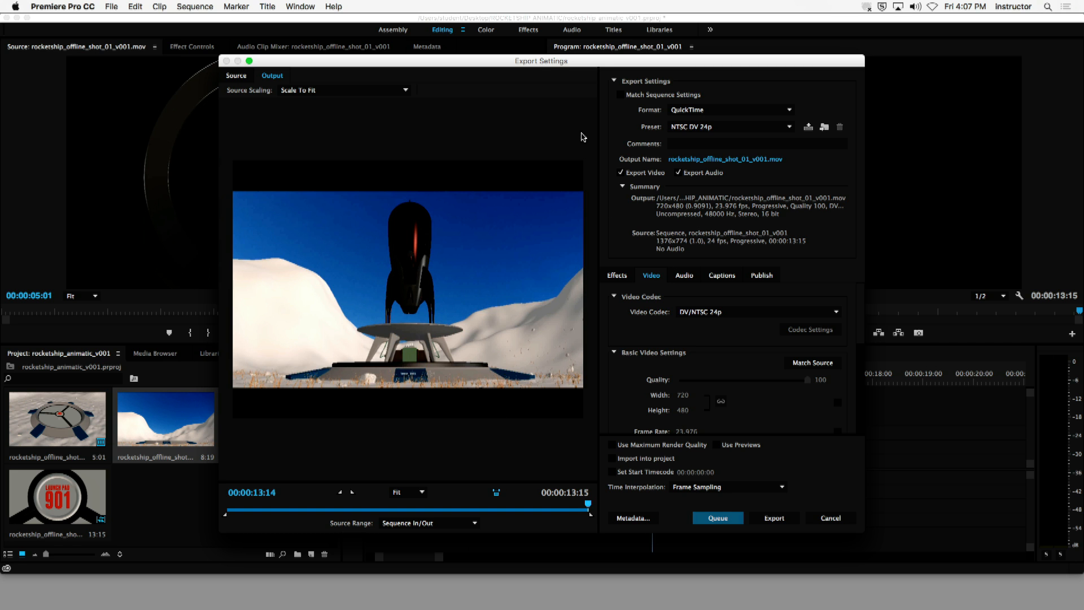
pyautogui.moveTo(538, 64); pyautogui.dragTo(508, 50)
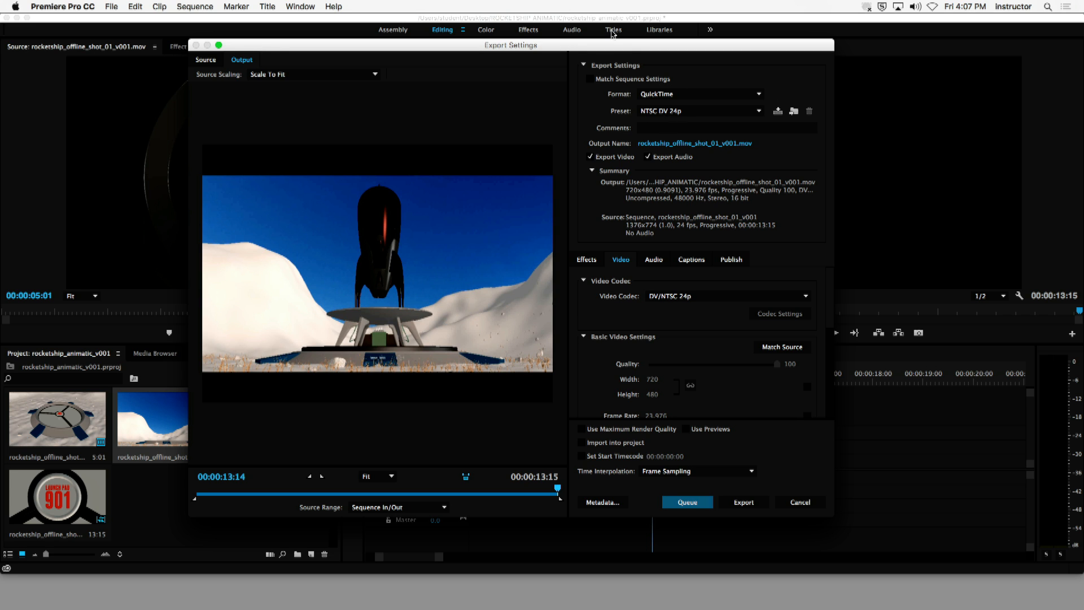
pyautogui.moveTo(608, 49); pyautogui.dragTo(649, 46)
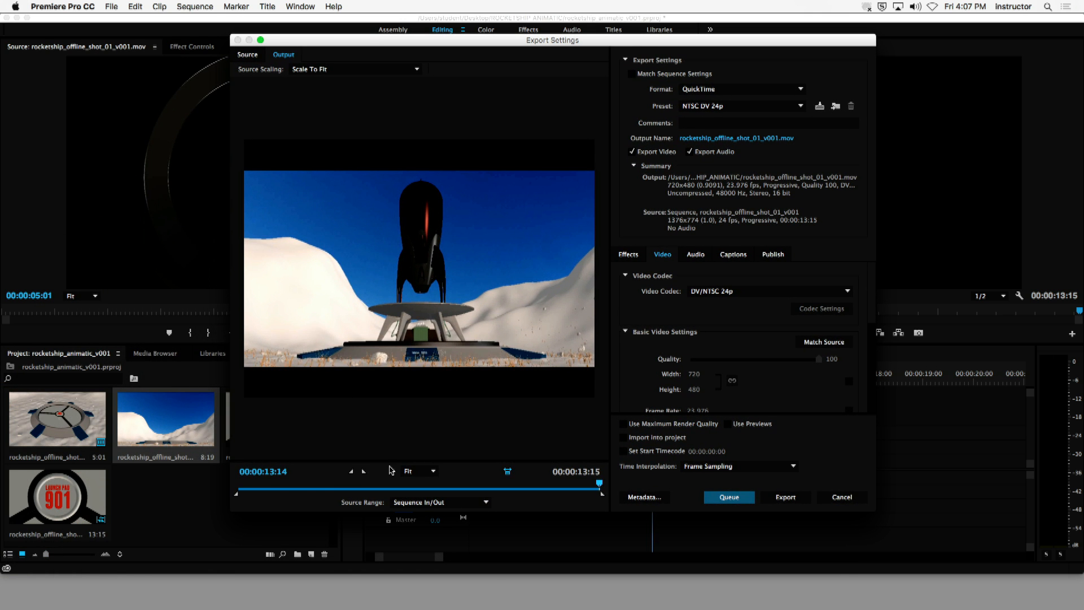
pyautogui.moveTo(319, 492); pyautogui.dragTo(241, 492)
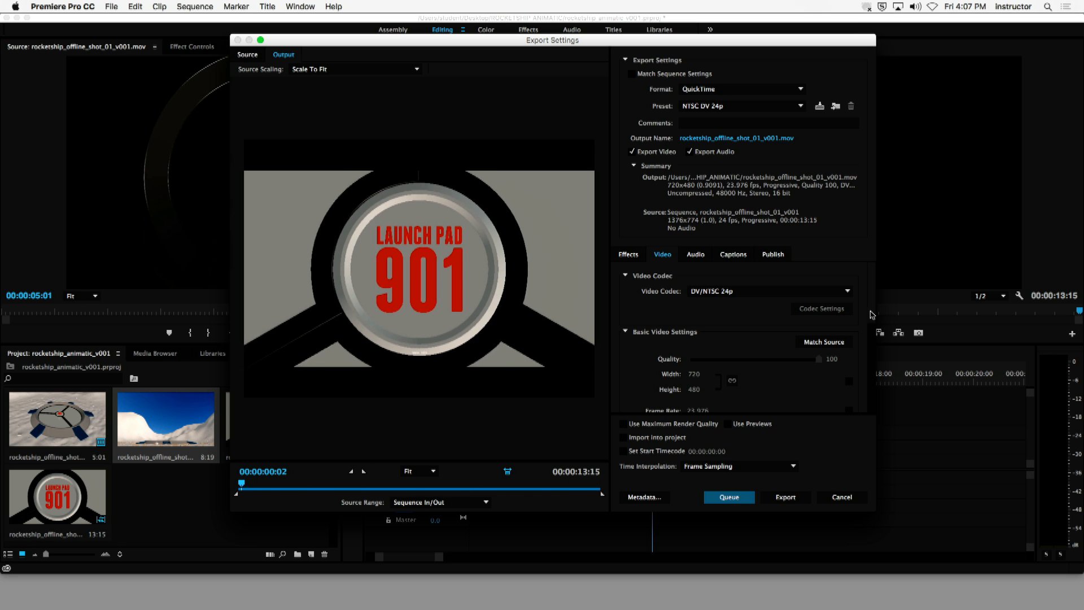
# - Apply Match Source to the basic video settings of the QuickTime export and look over the remaining video settings
pyautogui.scroll(-5, 867, 333)
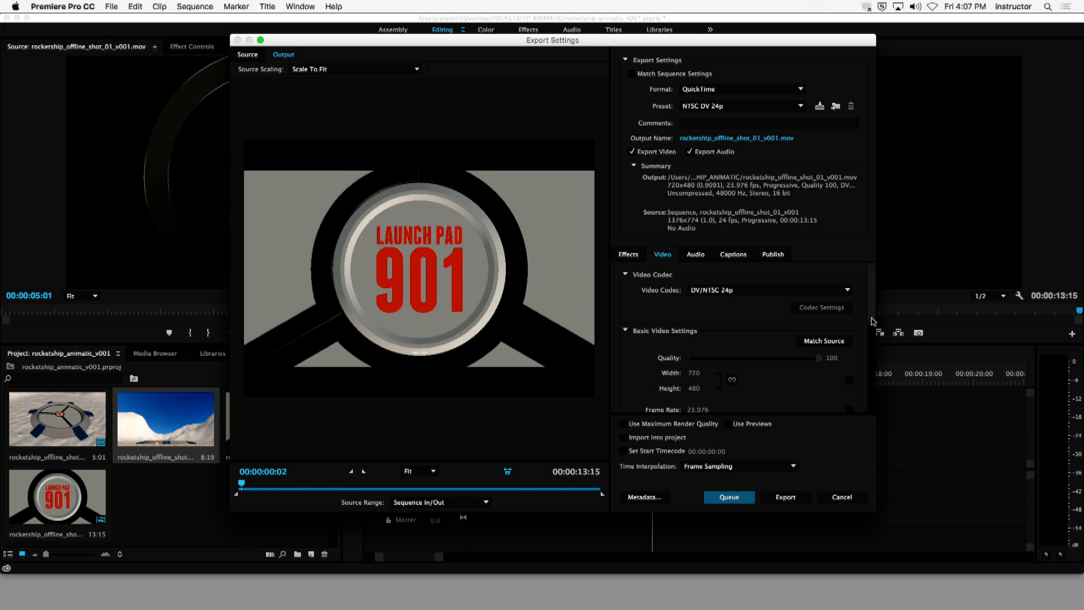
pyautogui.scroll(3, 858, 344)
pyautogui.click(829, 303)
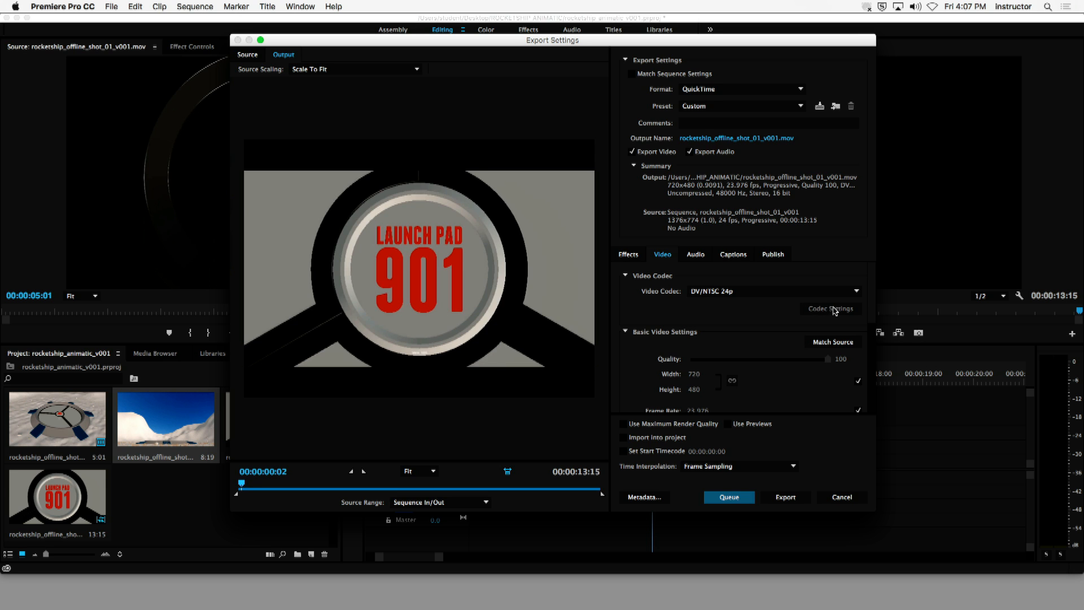
pyautogui.click(837, 346)
pyautogui.scroll(-5, 870, 374)
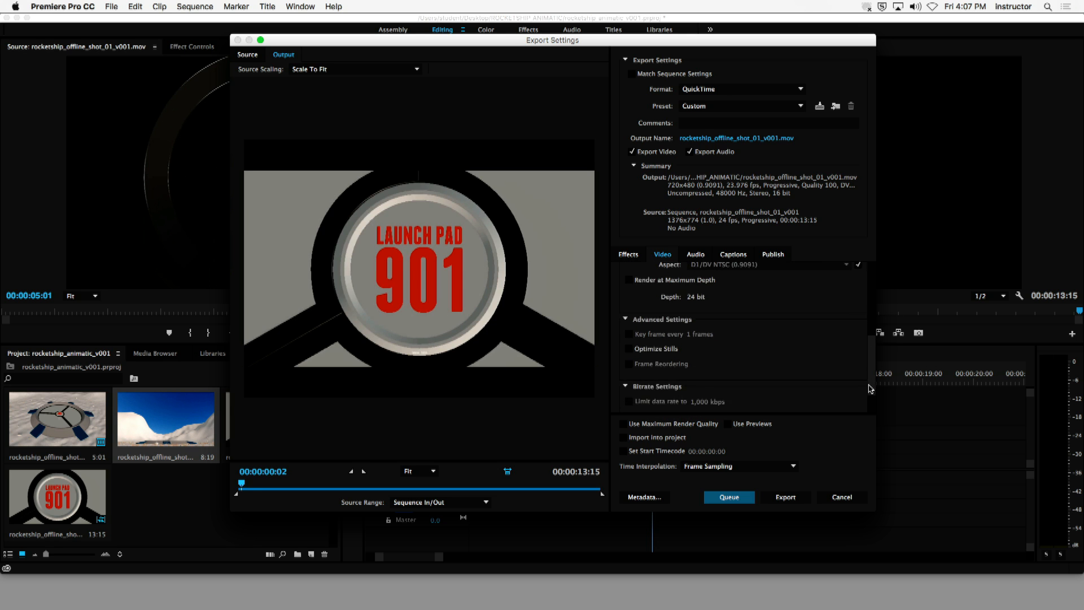
# - Look over the QuickTime export's available video codecs and its audio, captions and publish settings, returning to the video settings
pyautogui.scroll(8, 735, 285)
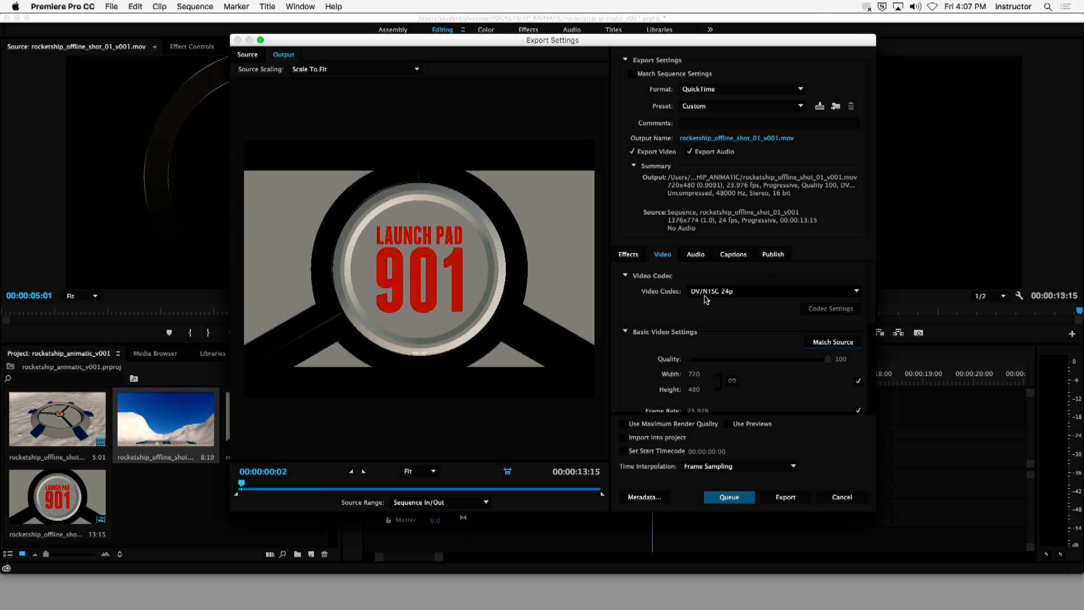
pyautogui.click(719, 292)
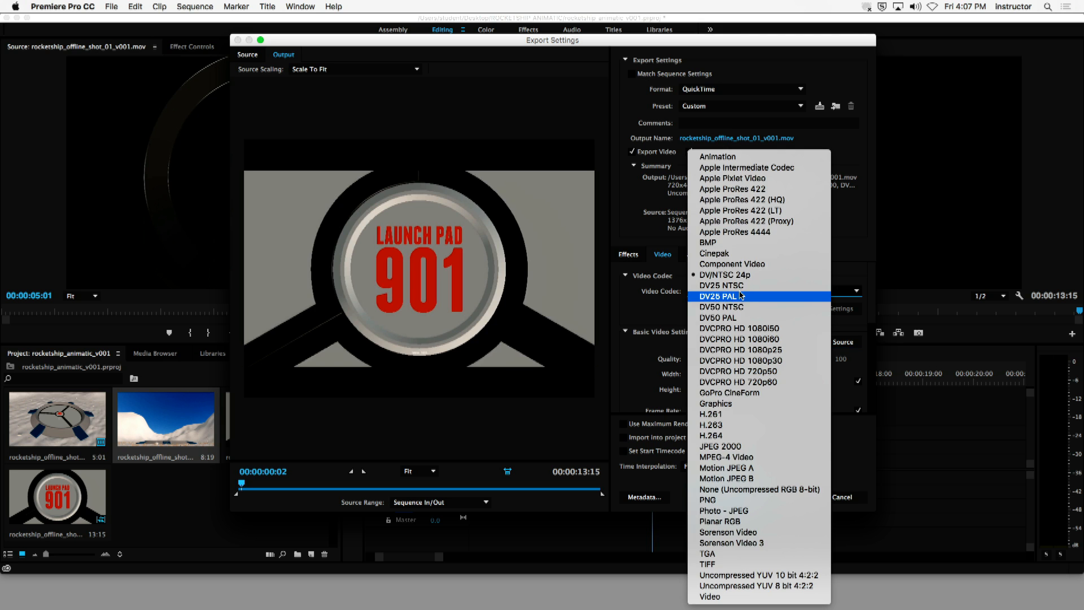
pyautogui.click(670, 314)
pyautogui.click(695, 254)
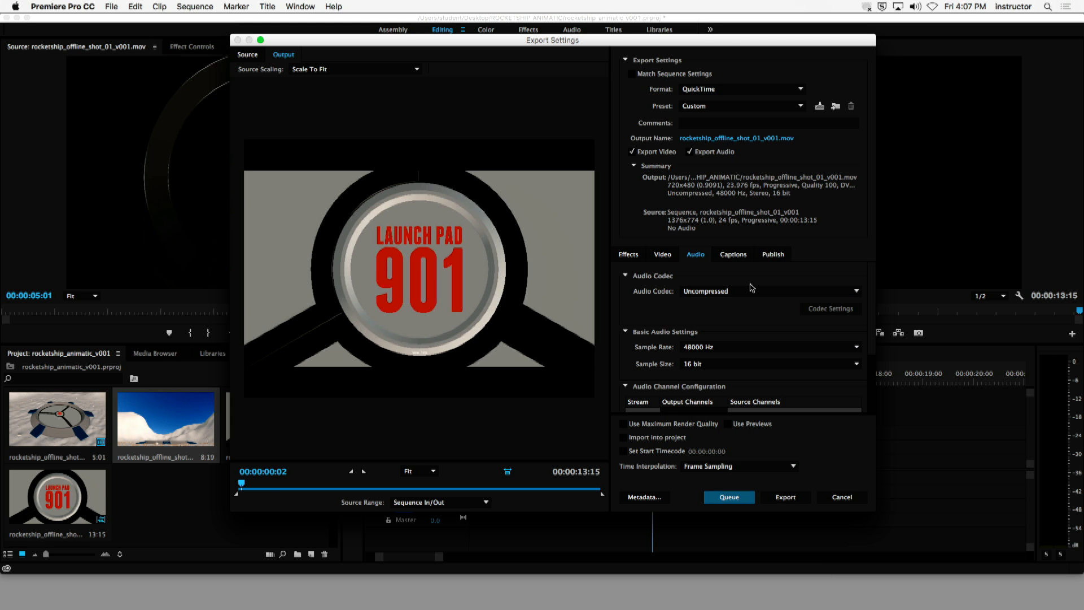
pyautogui.click(732, 255)
pyautogui.click(770, 255)
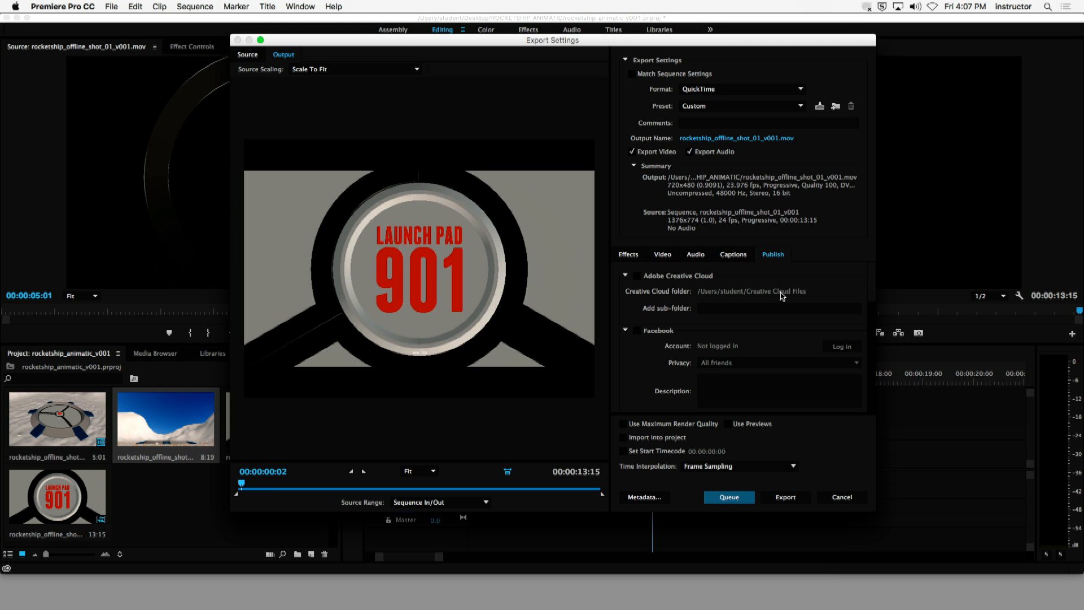
pyautogui.click(666, 257)
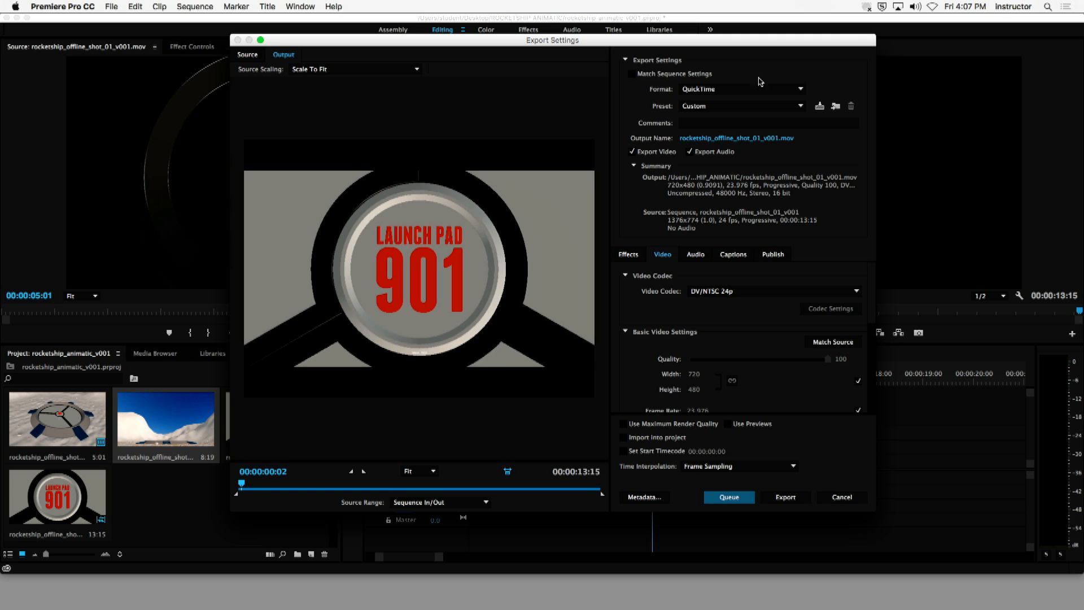
# - Turn on Match Sequence Settings and export the sequence as rocketship_offline_shot_01_v001.mpeg
pyautogui.click(657, 76)
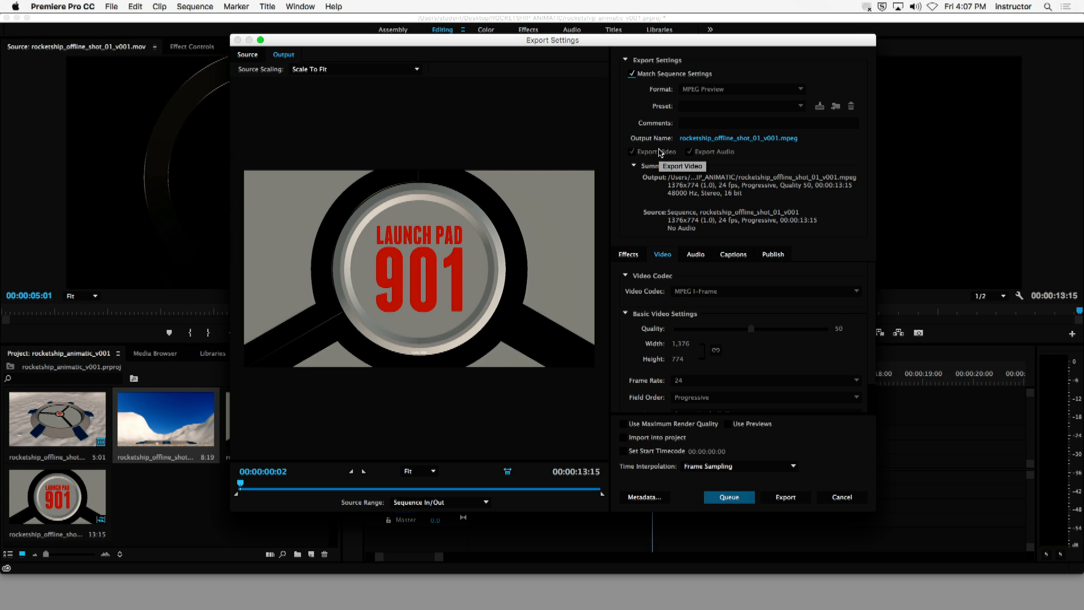
pyautogui.moveTo(581, 40); pyautogui.dragTo(547, 42)
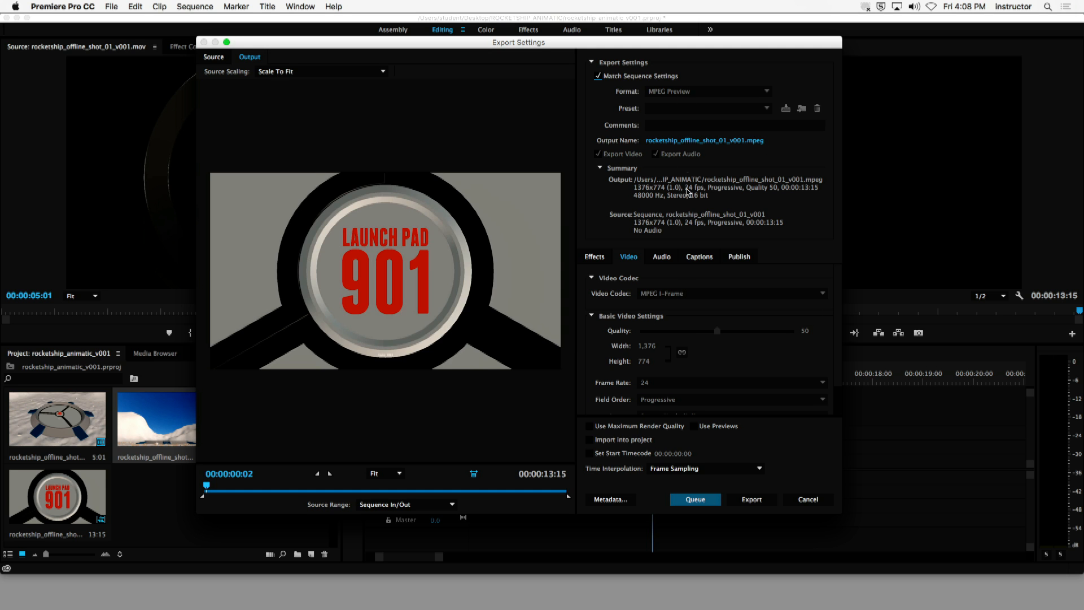
pyautogui.click(621, 76)
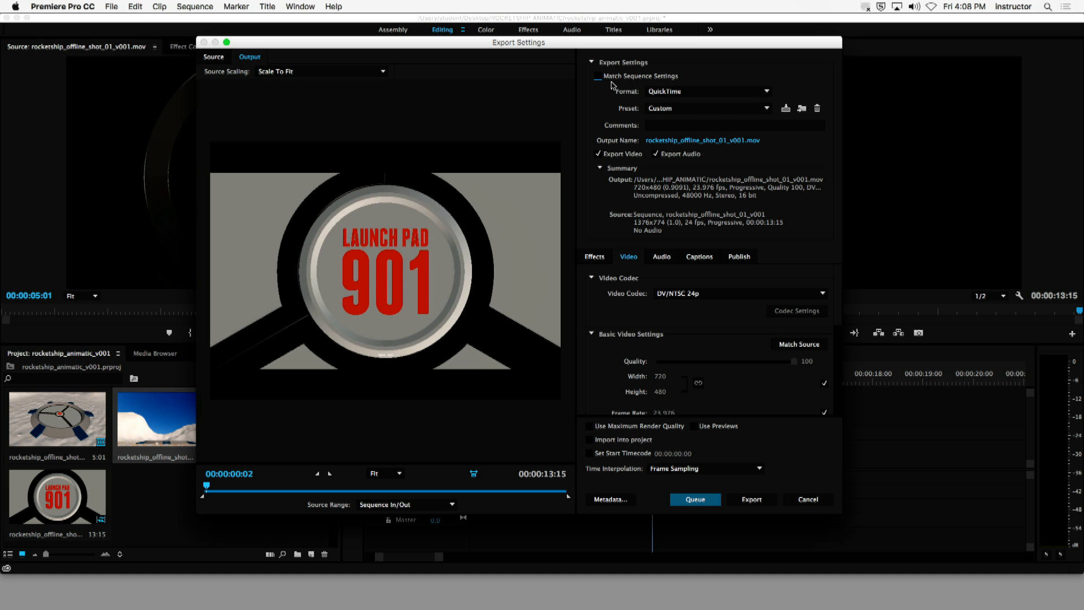
pyautogui.click(599, 79)
pyautogui.click(600, 81)
pyautogui.click(598, 77)
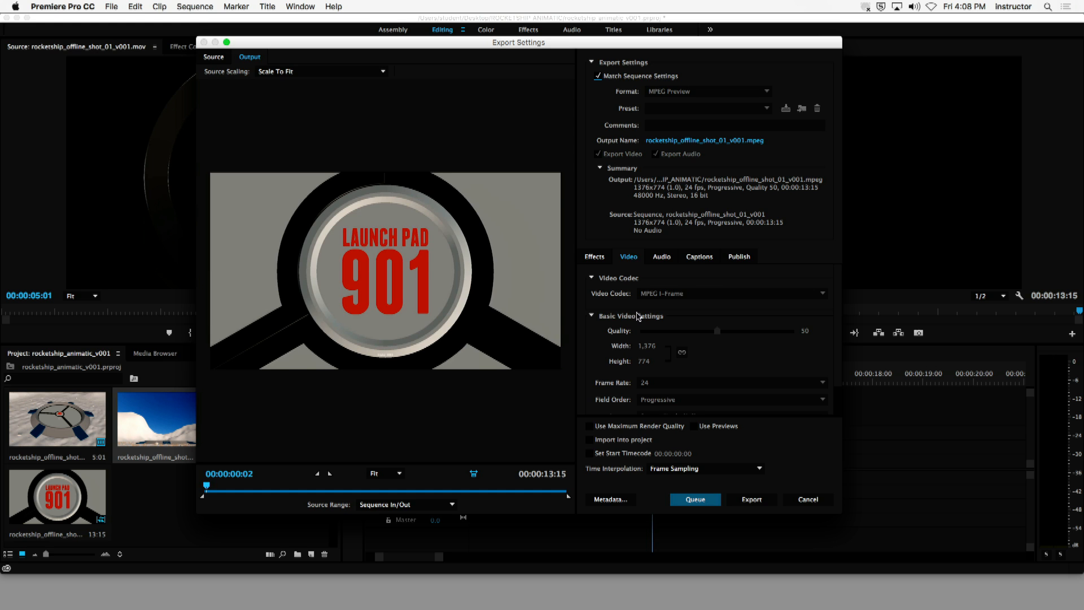
pyautogui.click(746, 500)
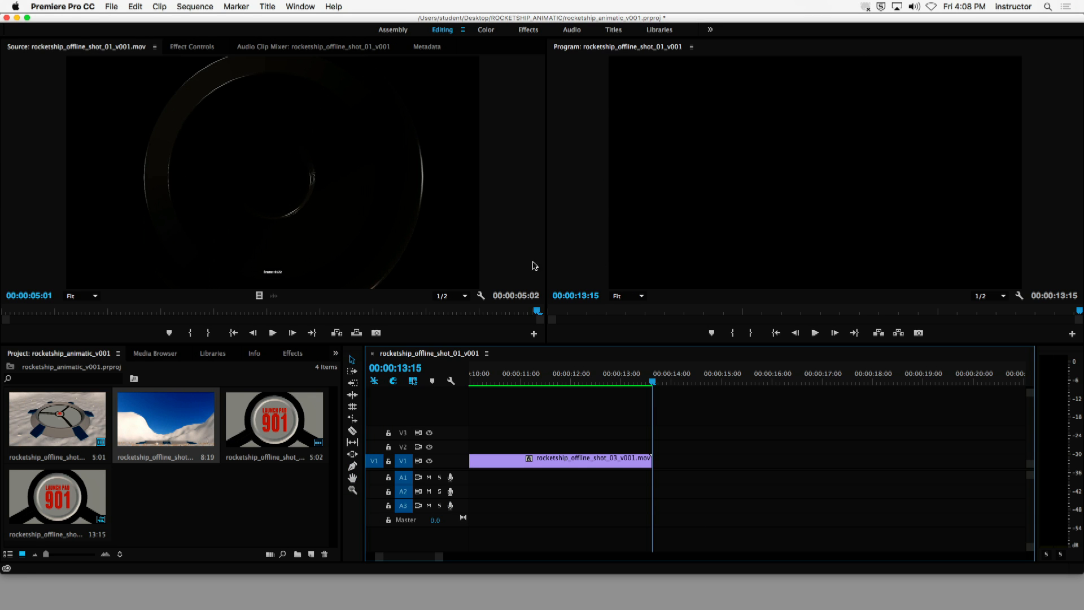
# - Hide Premiere Pro, open the ROCKETSHIP_ANIMATIC folder on the desktop, and play the exported rocketship_offline_shot_01_v001.mpeg
pyautogui.click(80, 6)
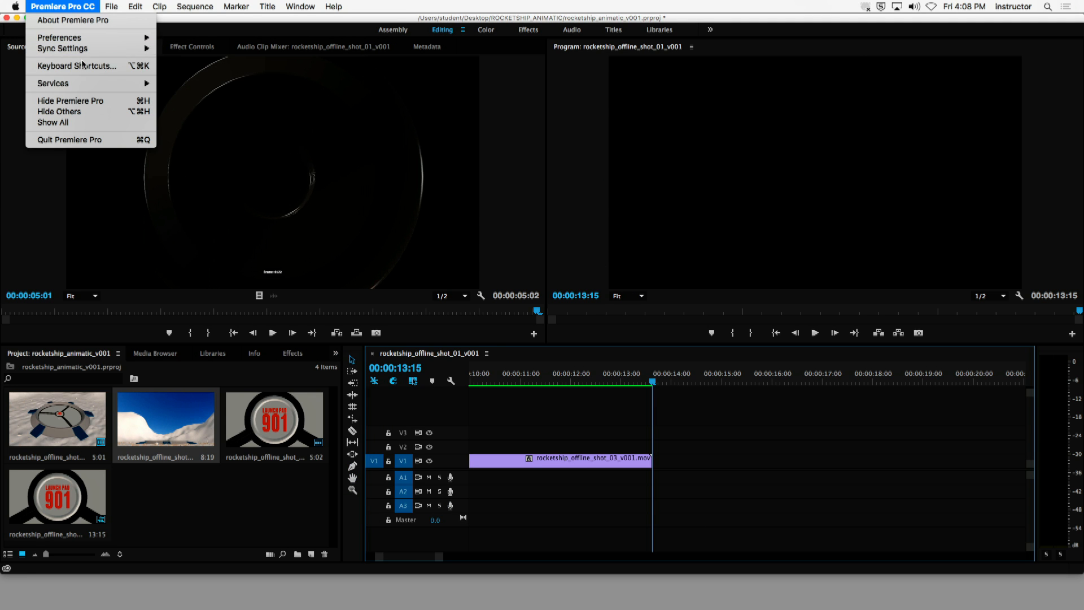
pyautogui.click(79, 101)
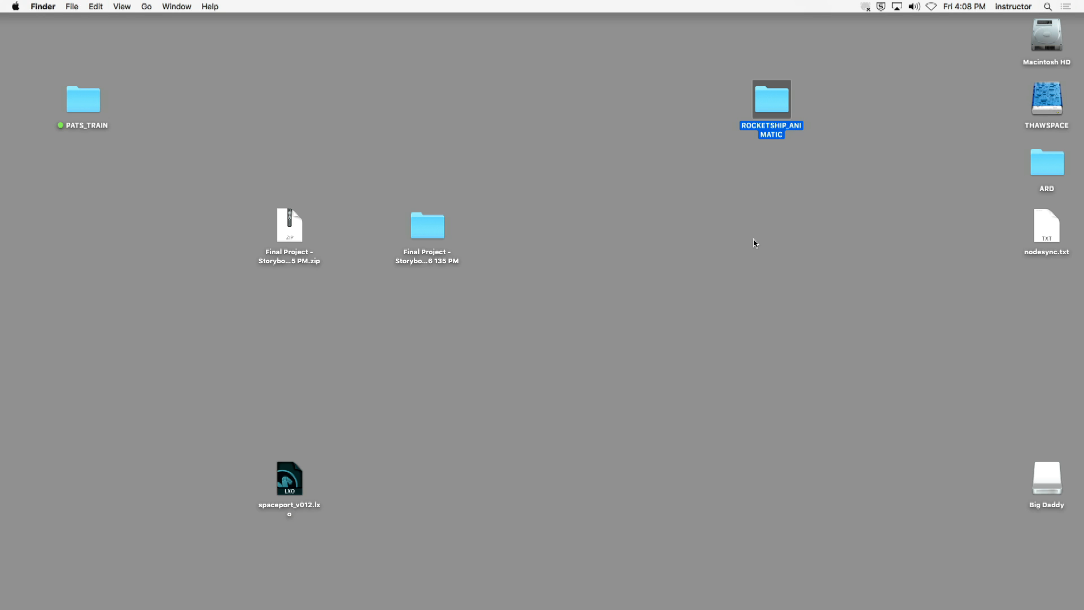
pyautogui.doubleClick(776, 110)
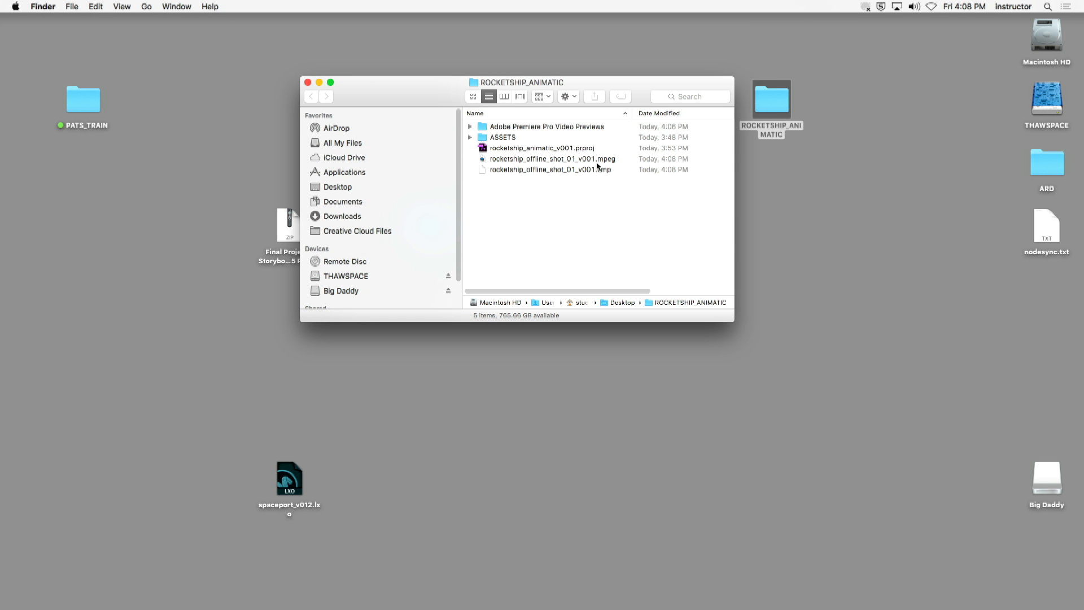
pyautogui.click(581, 160)
pyautogui.click(513, 258)
pyautogui.doubleClick(539, 160)
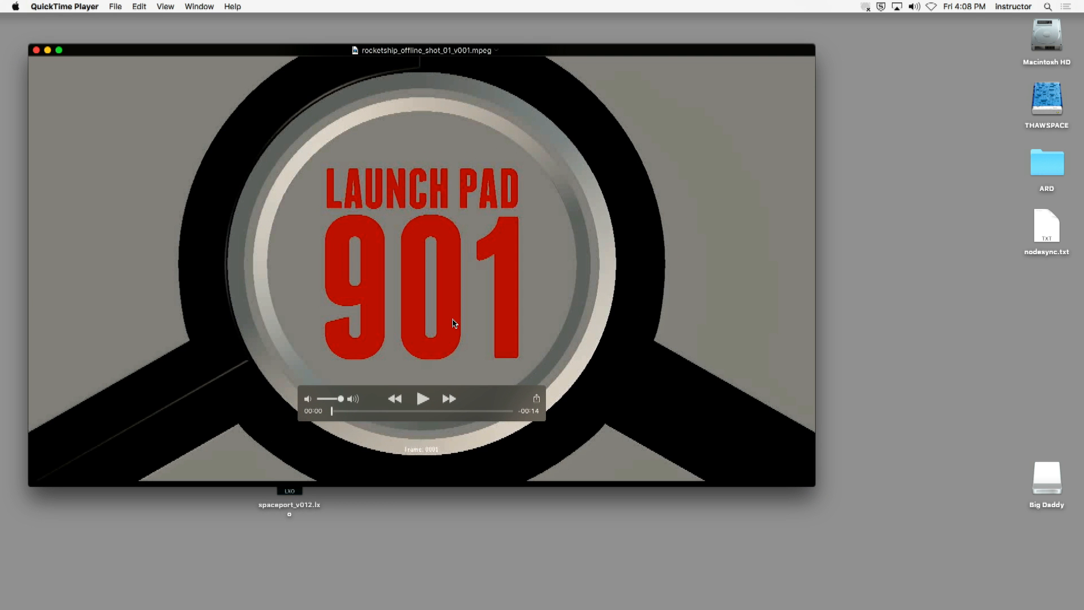
pyautogui.click(422, 399)
# - Switch back to Premiere Pro and inspect the rendered sequence on the timeline from its start to its end at 00:00:13:15
pyautogui.moveTo(364, 607)
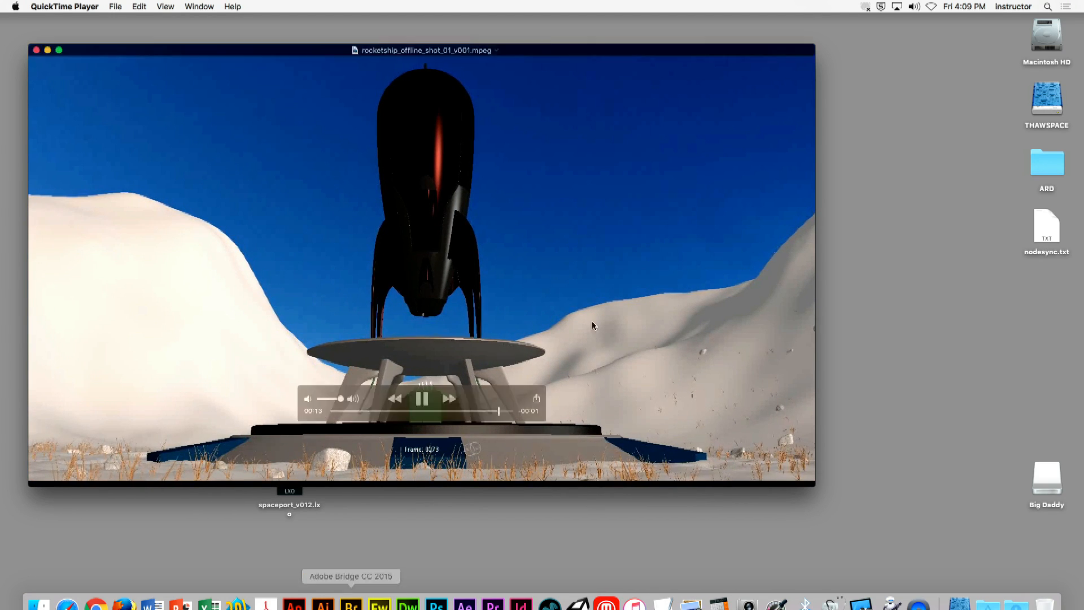
pyautogui.press('super+Tab')
pyautogui.press('super+Tab')
pyautogui.click(199, 7)
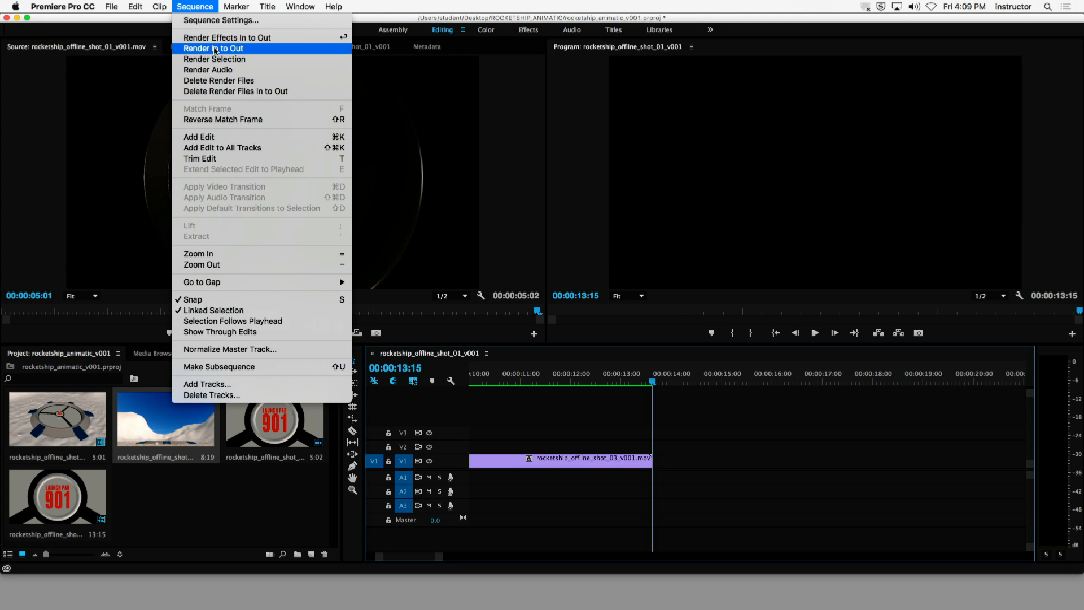
pyautogui.click(599, 490)
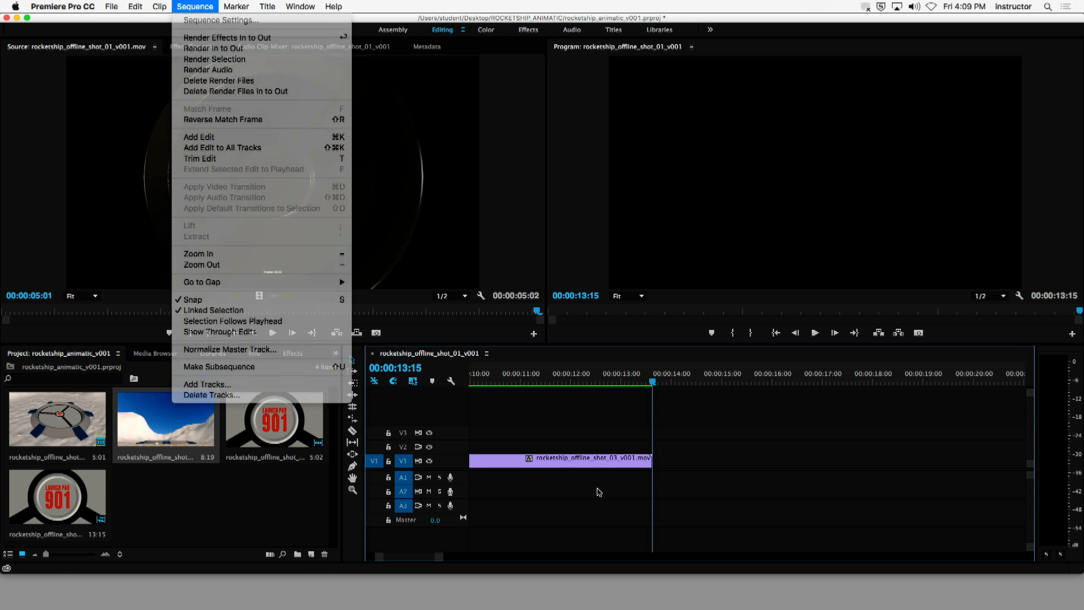
pyautogui.moveTo(443, 559); pyautogui.dragTo(527, 559)
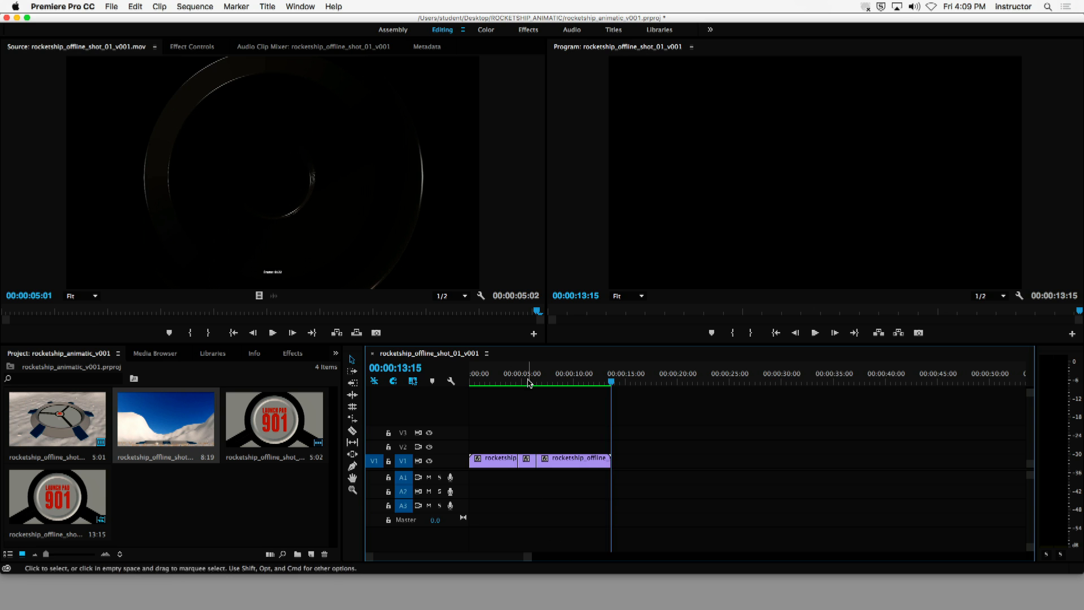
pyautogui.press('Home')
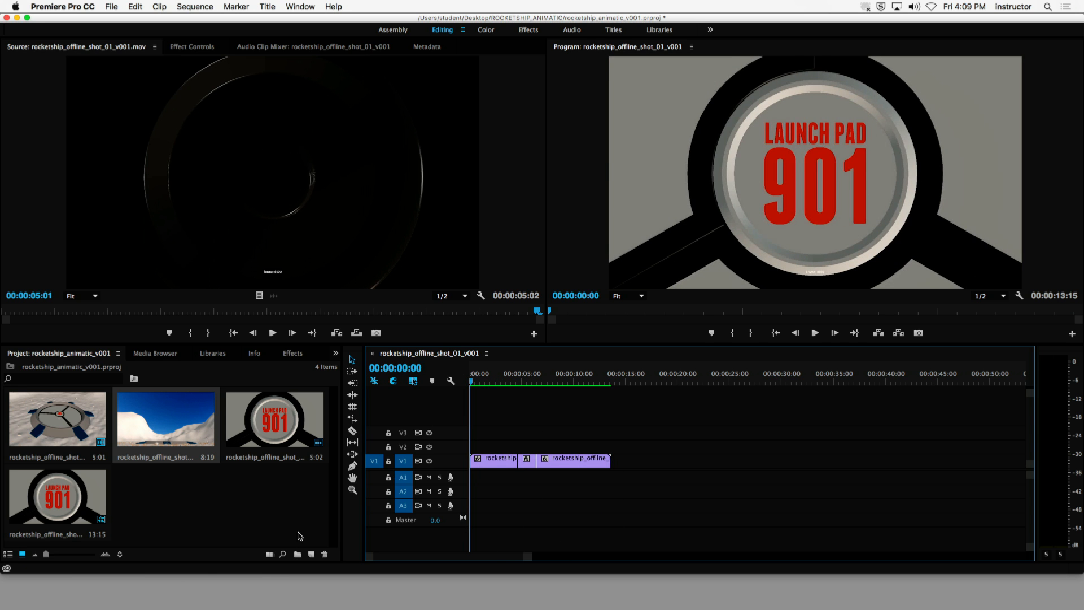
pyautogui.click(595, 380)
pyautogui.moveTo(609, 379); pyautogui.dragTo(612, 380)
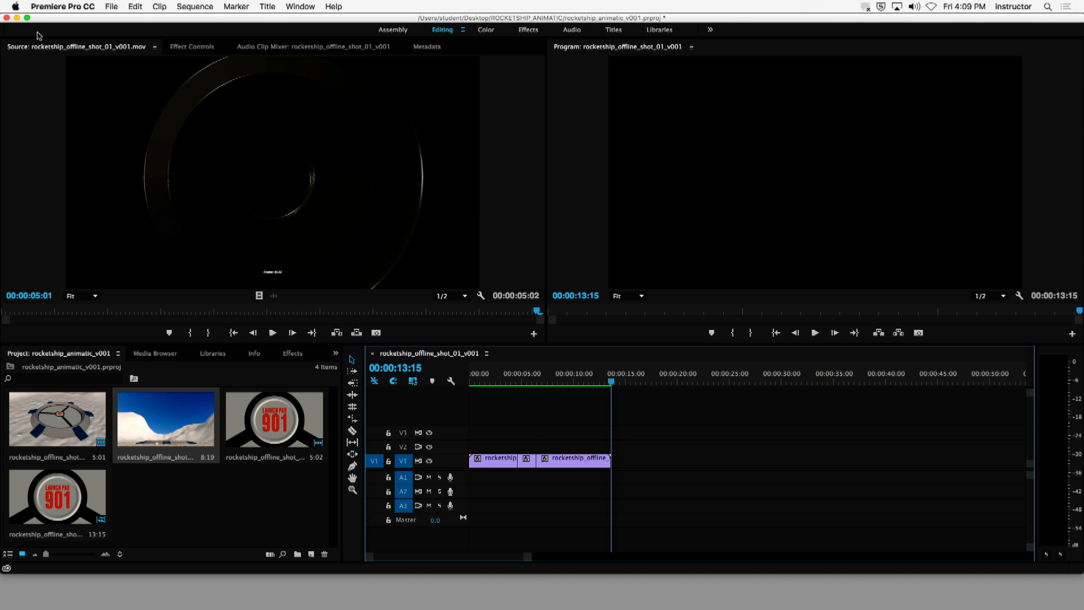
# - Hide Premiere Pro again and close the exported movie in QuickTime Player
pyautogui.click(62, 5)
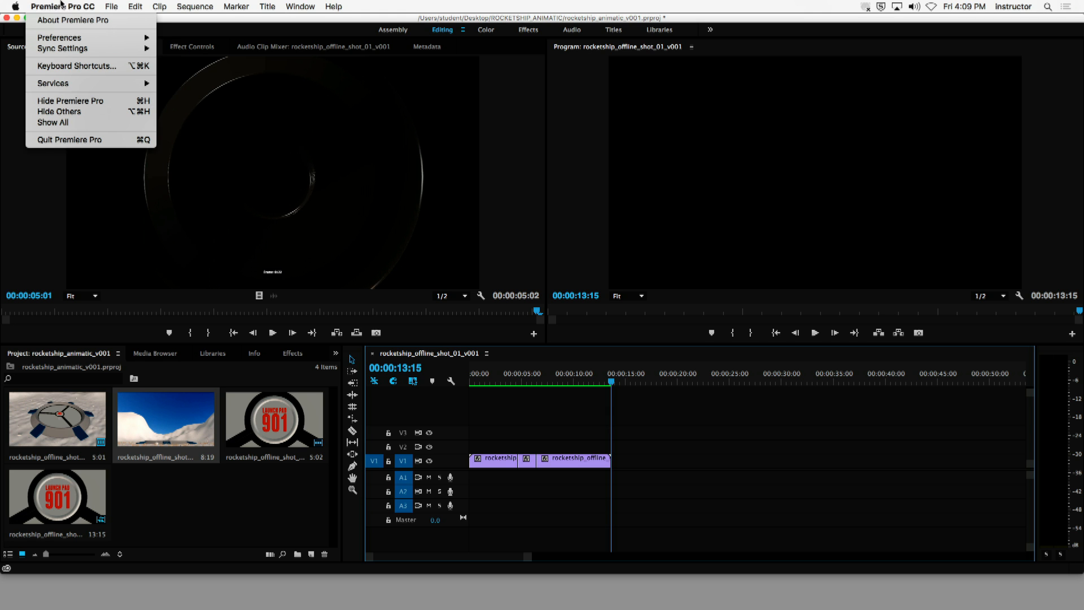
pyautogui.moveTo(103, 4)
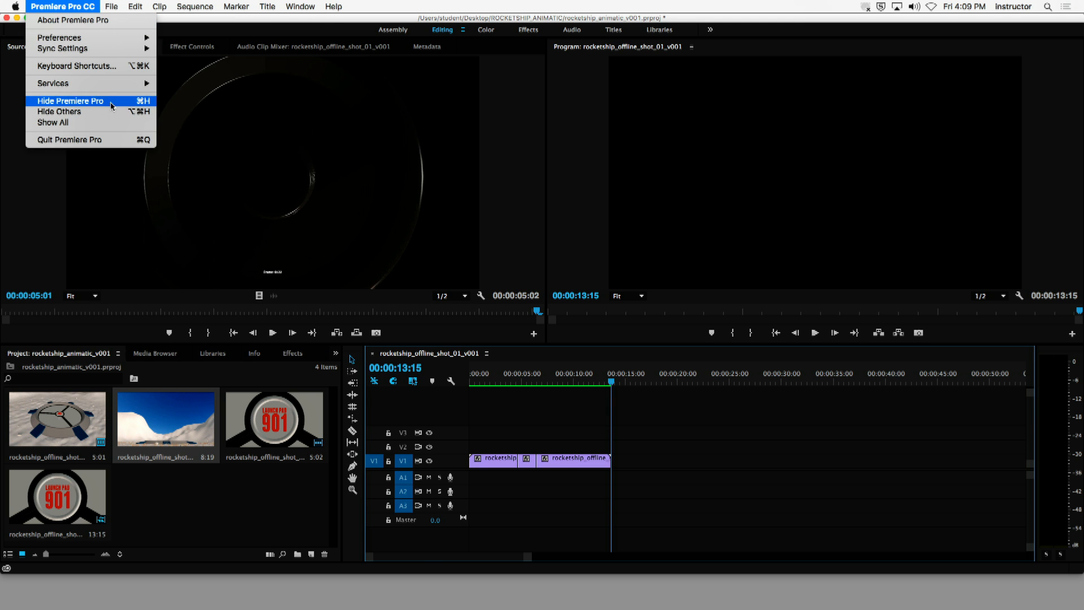
pyautogui.click(84, 98)
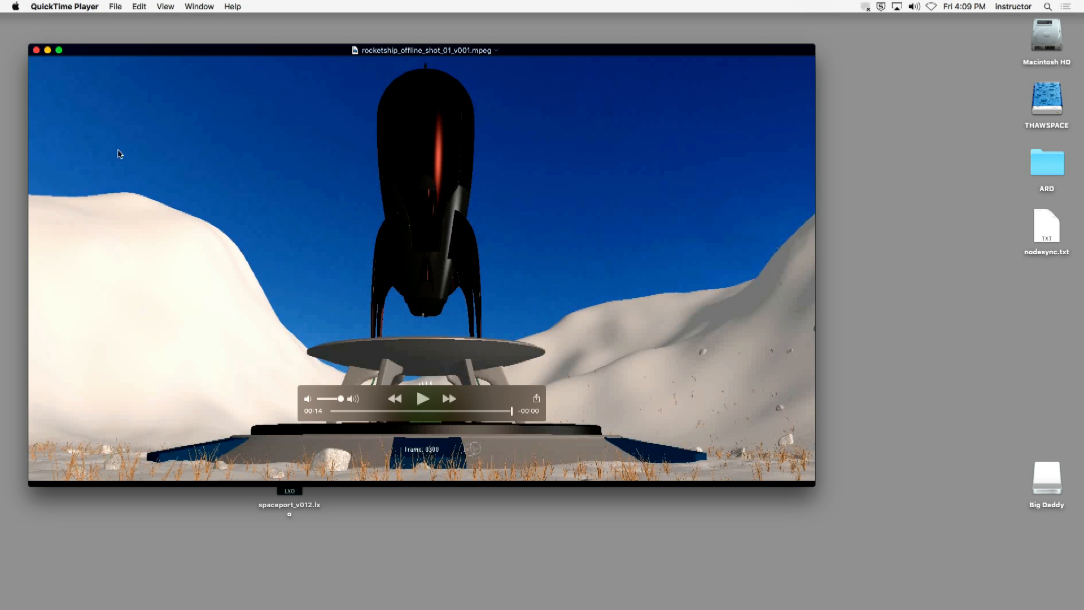
pyautogui.click(37, 50)
pyautogui.click(499, 266)
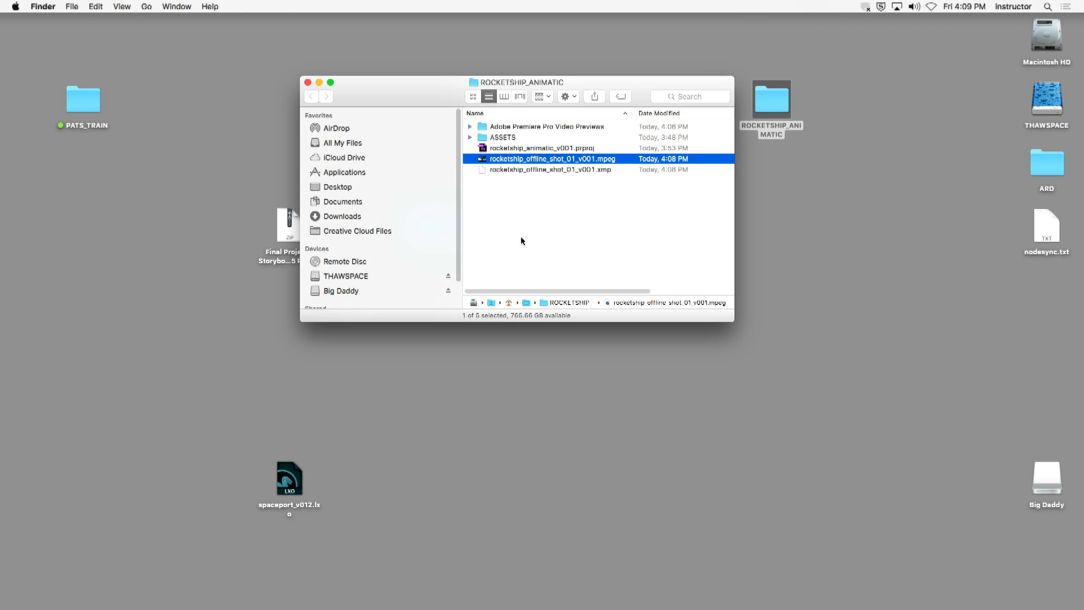
# - Examine the rendered preview files in rocketship_animatic_v001.PRV under Adobe Premiere Pro Video Previews, and close the ROCKETSHIP_ANIMATIC folder window
pyautogui.click(542, 127)
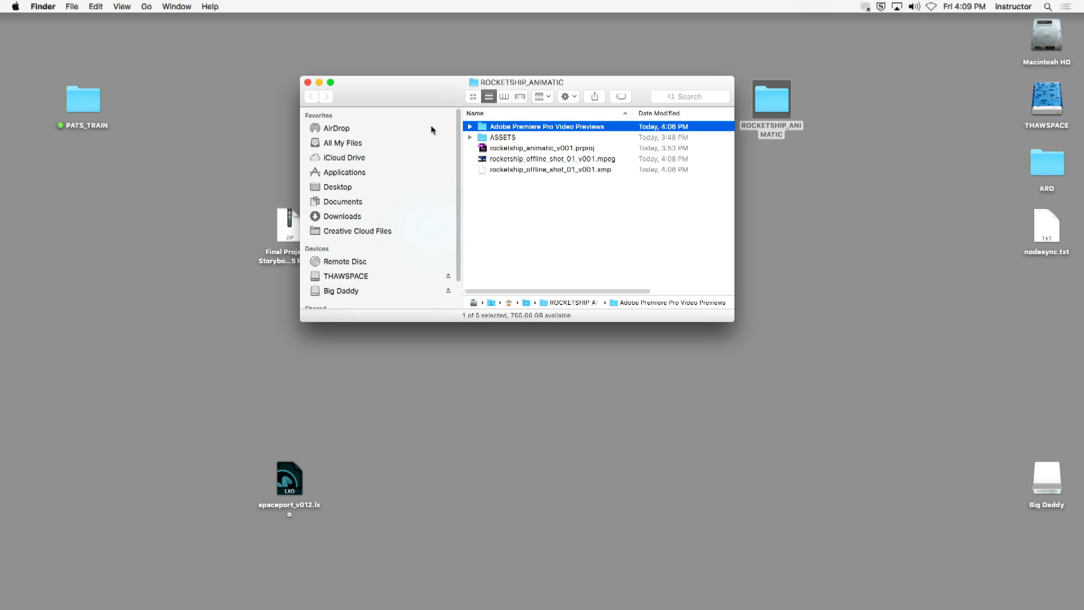
pyautogui.click(470, 127)
pyautogui.click(549, 137)
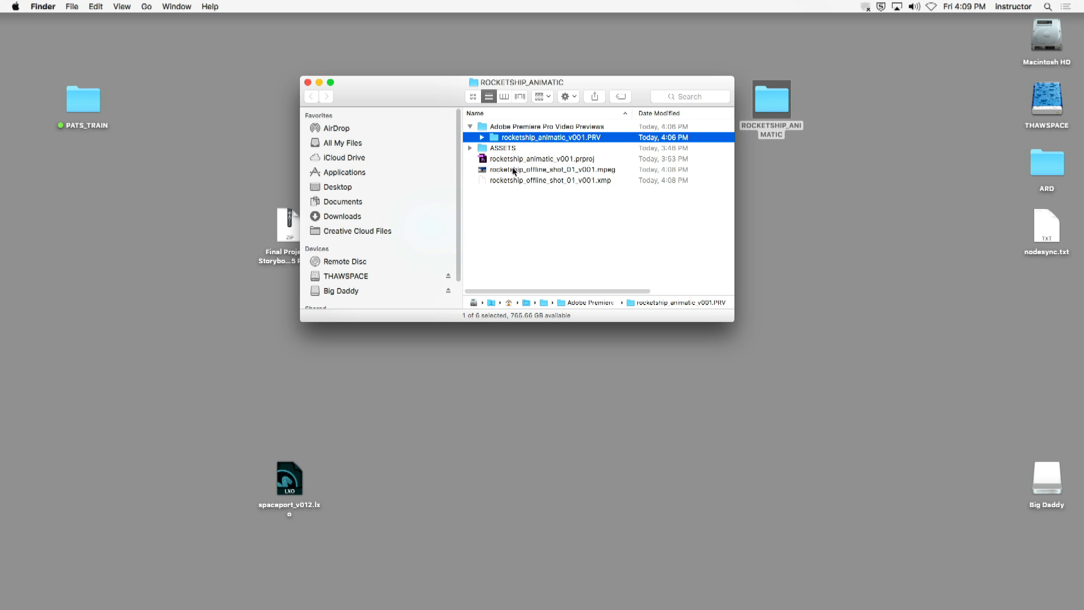
pyautogui.click(481, 137)
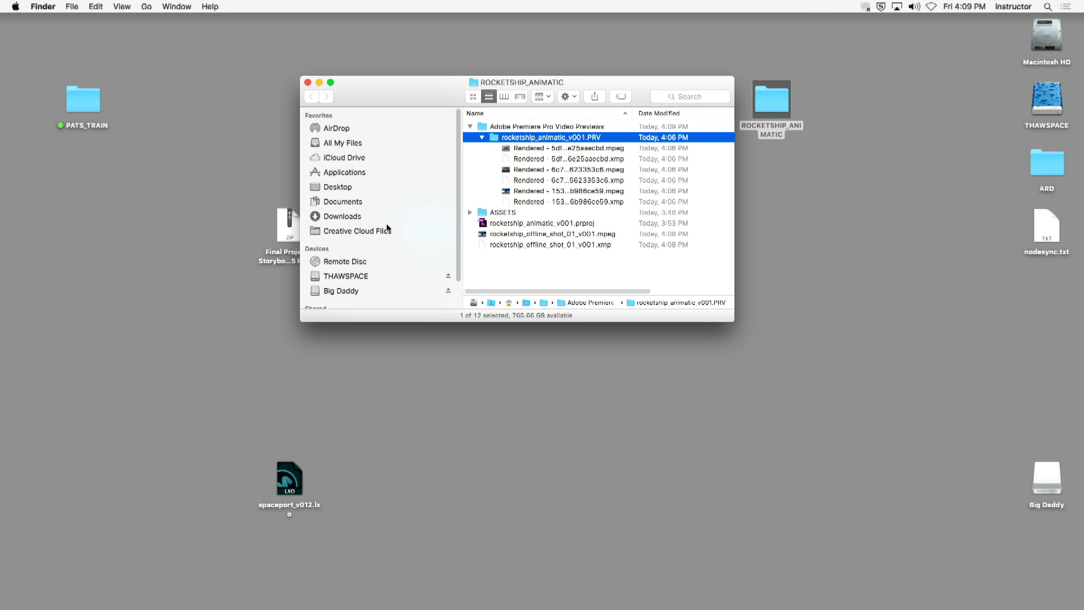
pyautogui.click(470, 127)
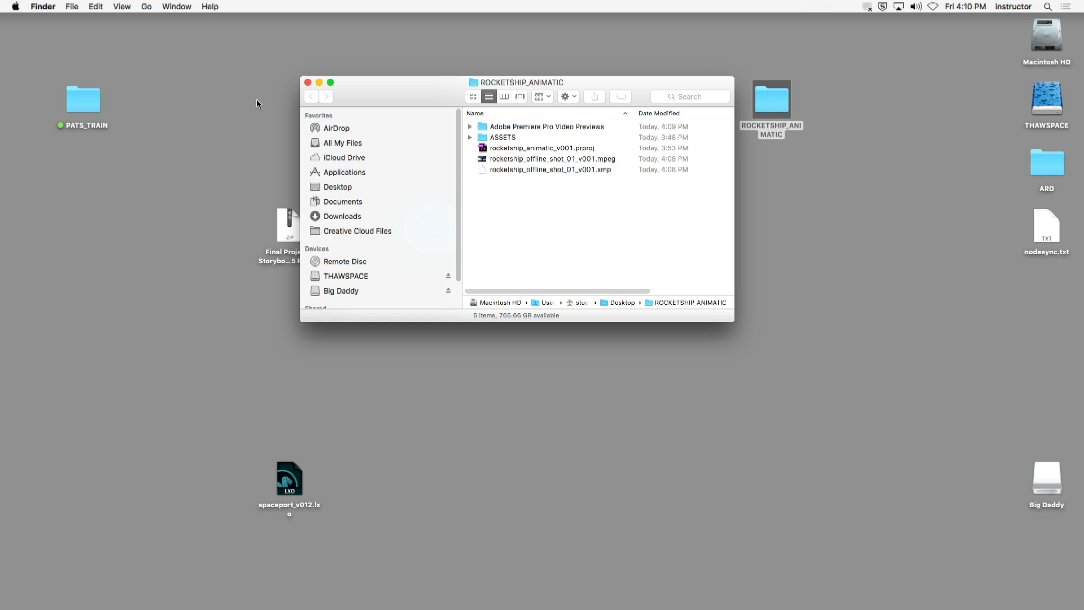
pyautogui.moveTo(406, 92); pyautogui.dragTo(346, 87)
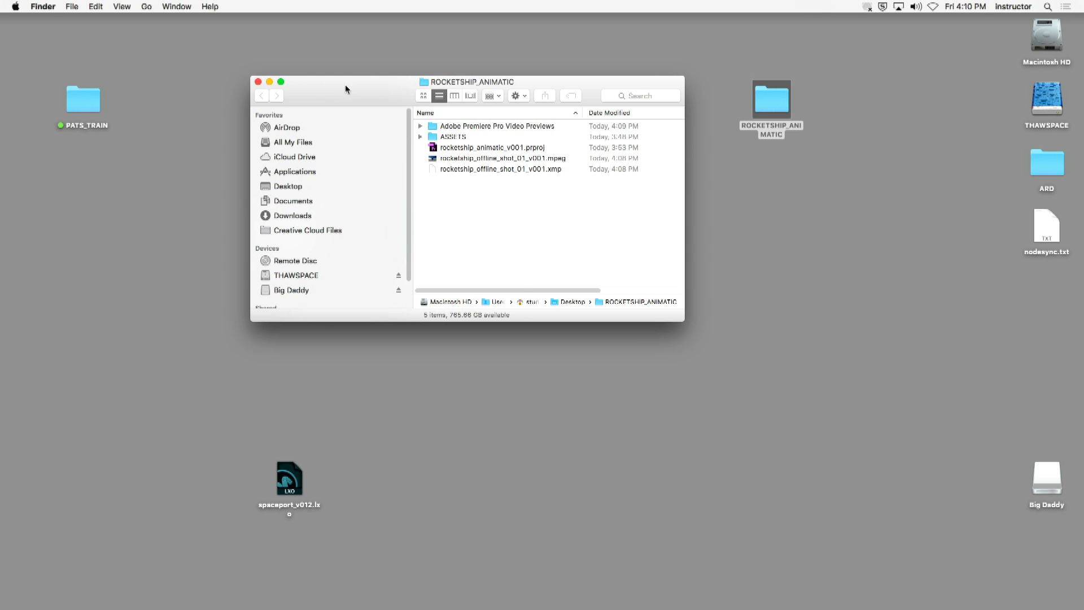
pyautogui.click(257, 80)
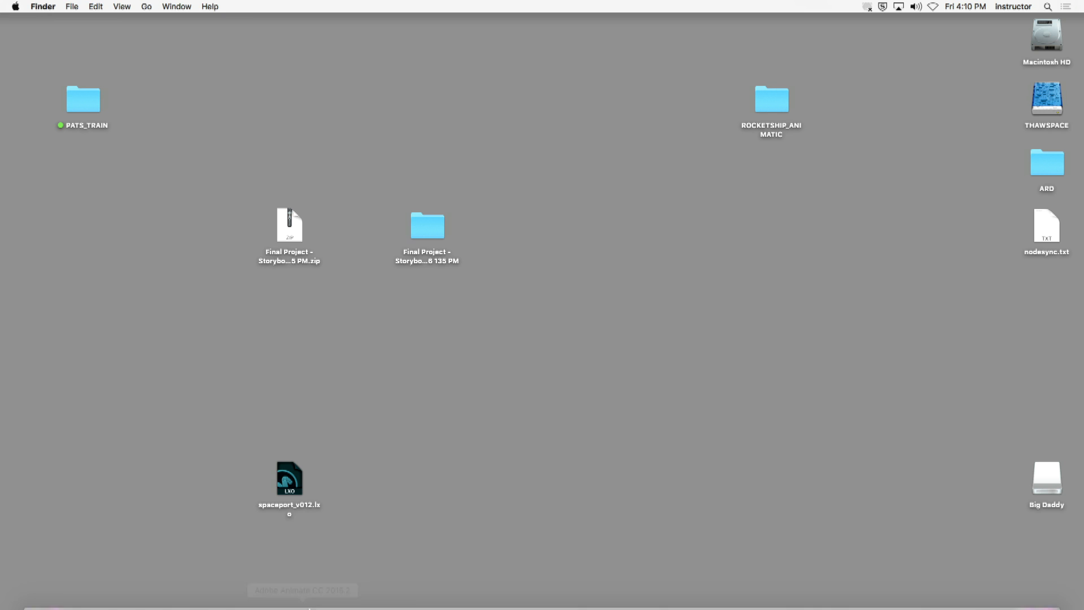
# - Switch to Chrome and change the GCOM 410 course site to the student view
pyautogui.click(100, 591)
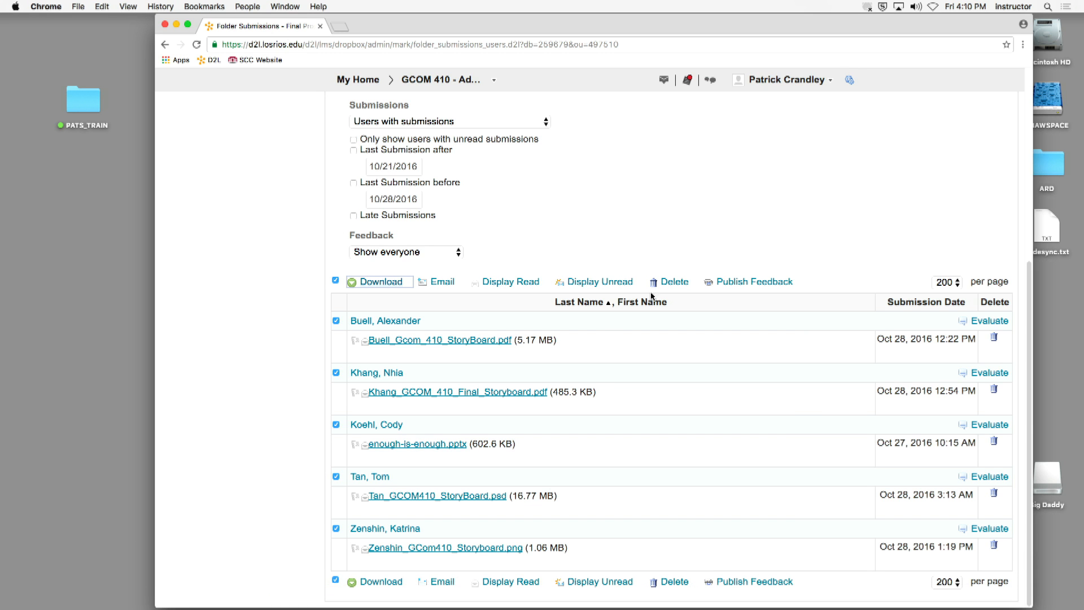
pyautogui.click(786, 80)
pyautogui.click(766, 112)
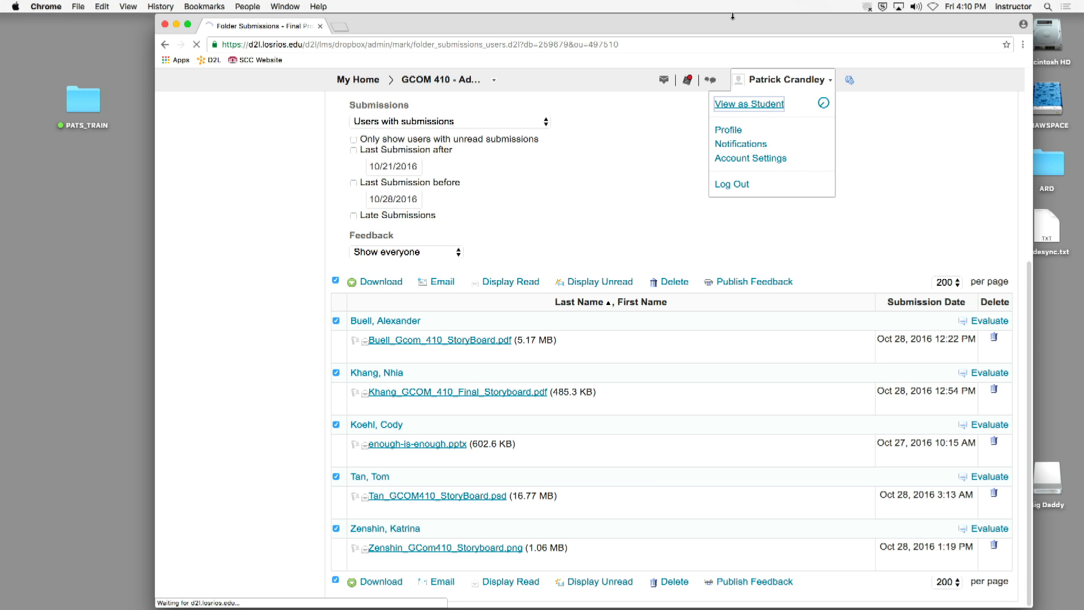
# - Hide Chrome, bring it back, and open the GCOM 410 course content
pyautogui.click(45, 6)
pyautogui.click(46, 112)
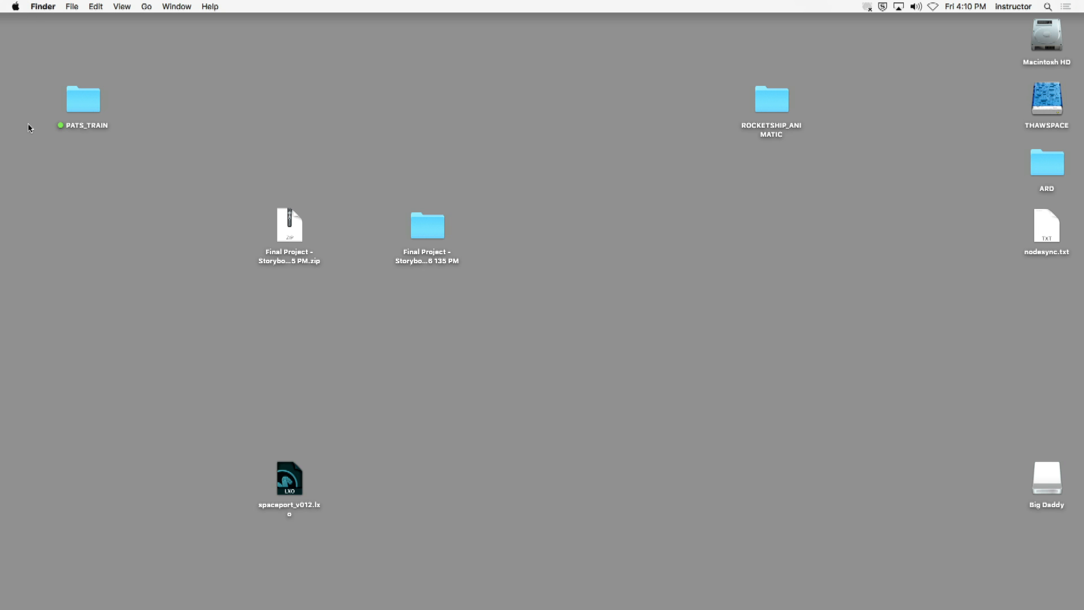
pyautogui.press('super+Tab')
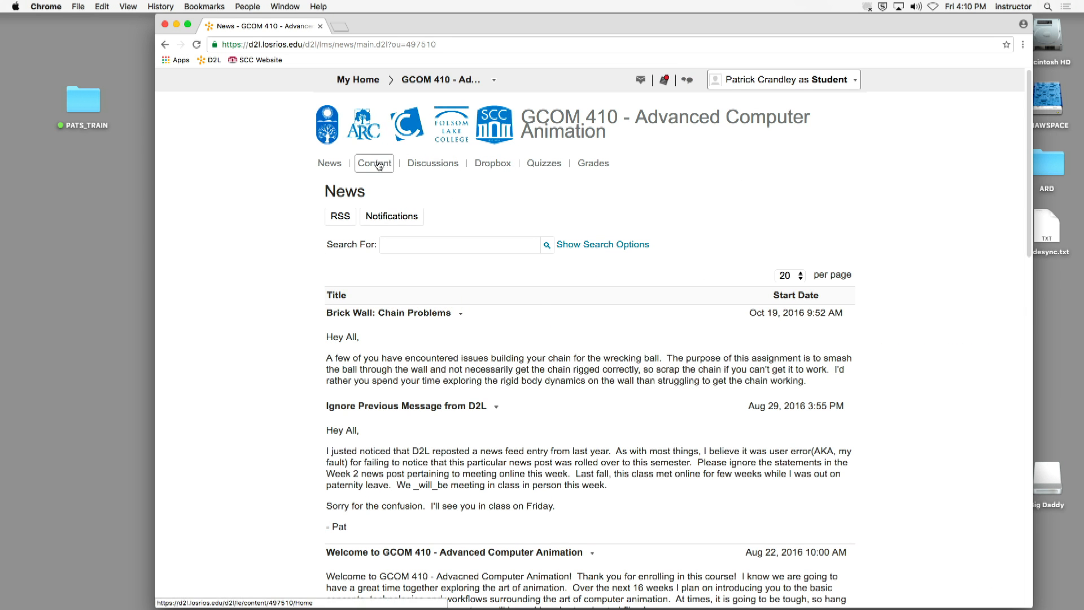
pyautogui.click(374, 162)
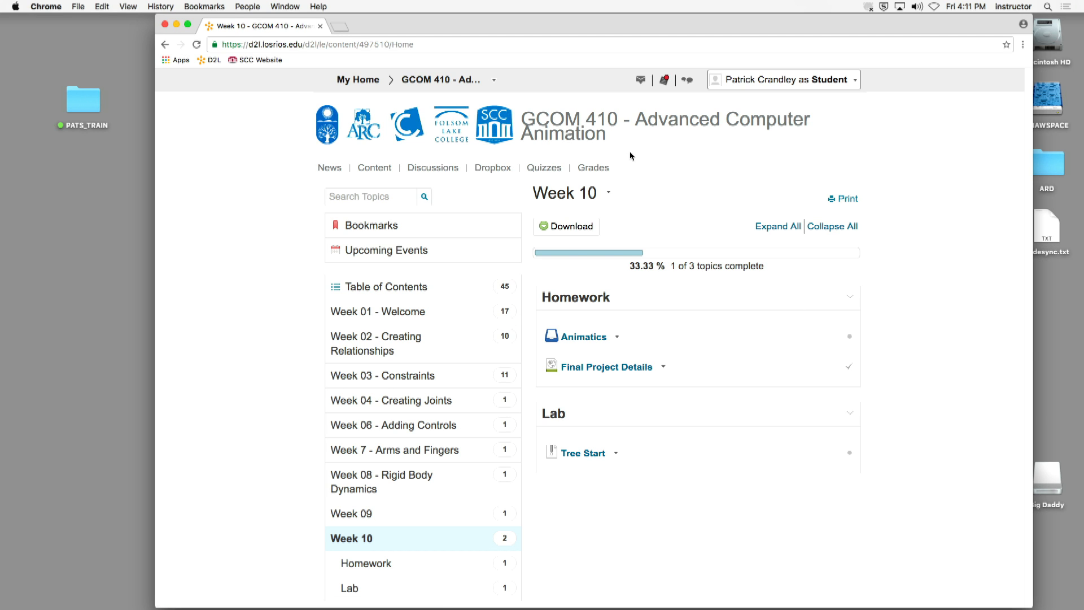
# - Read the Week 10 Animatics assignment instructions and the Final Project Details page through to its submission guidelines
pyautogui.click(587, 338)
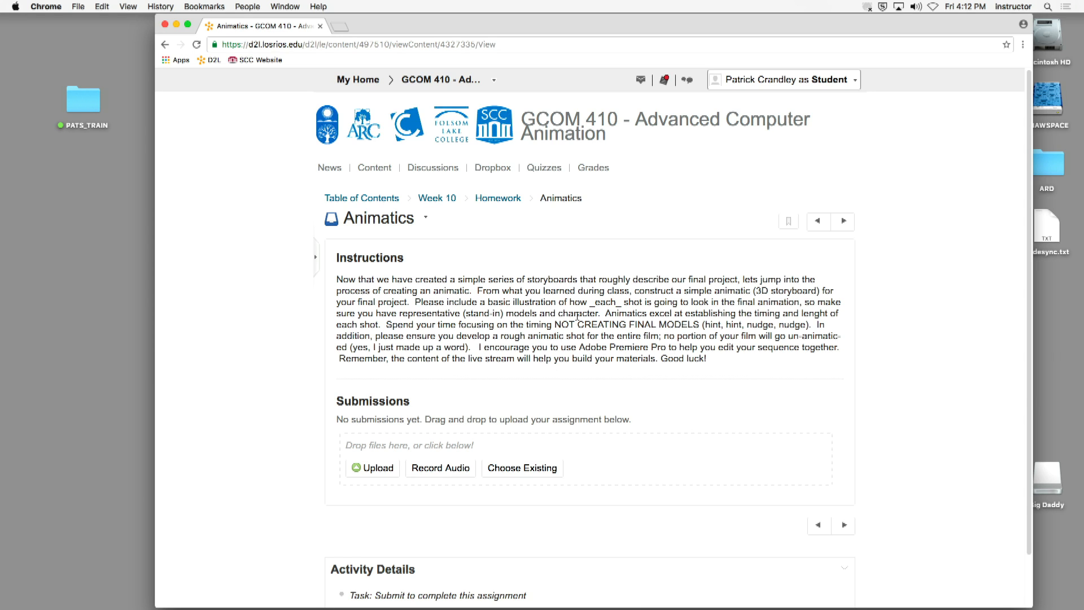
pyautogui.click(442, 201)
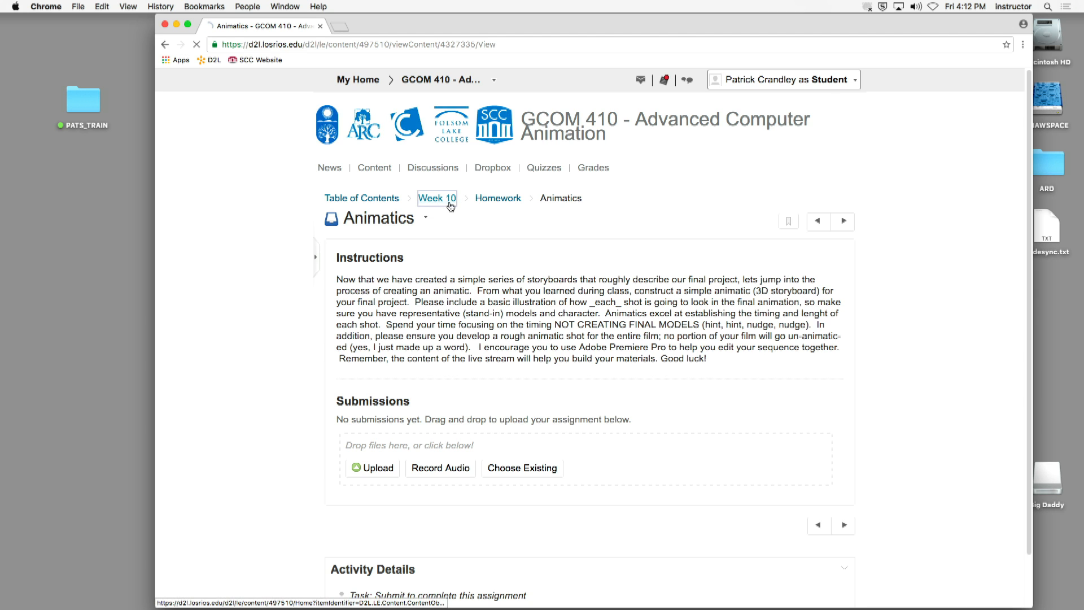
pyautogui.click(593, 367)
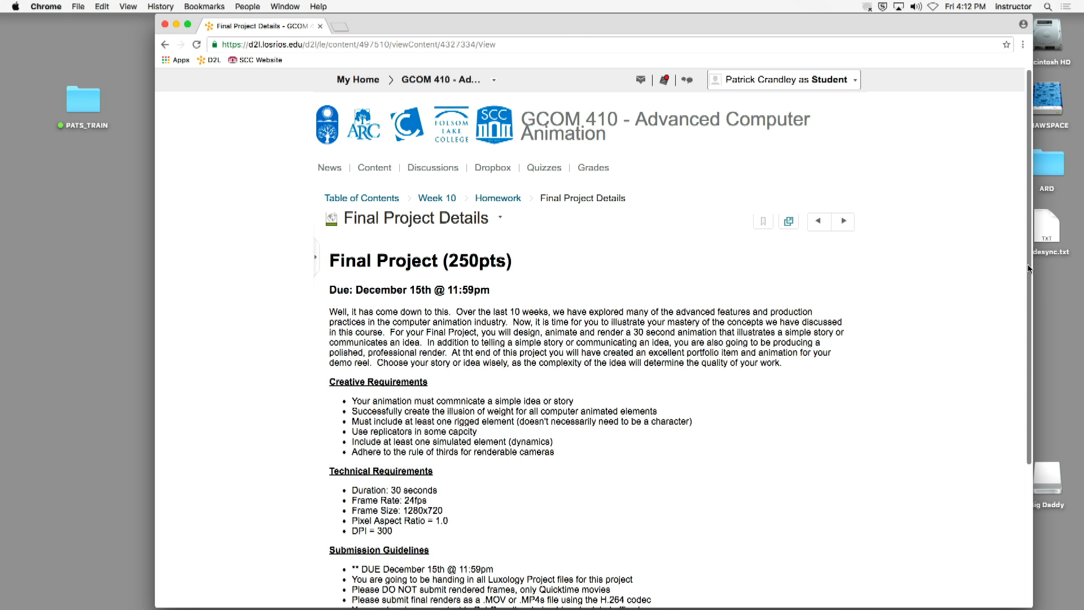
pyautogui.scroll(-4, 1003, 355)
pyautogui.scroll(-2, 1003, 354)
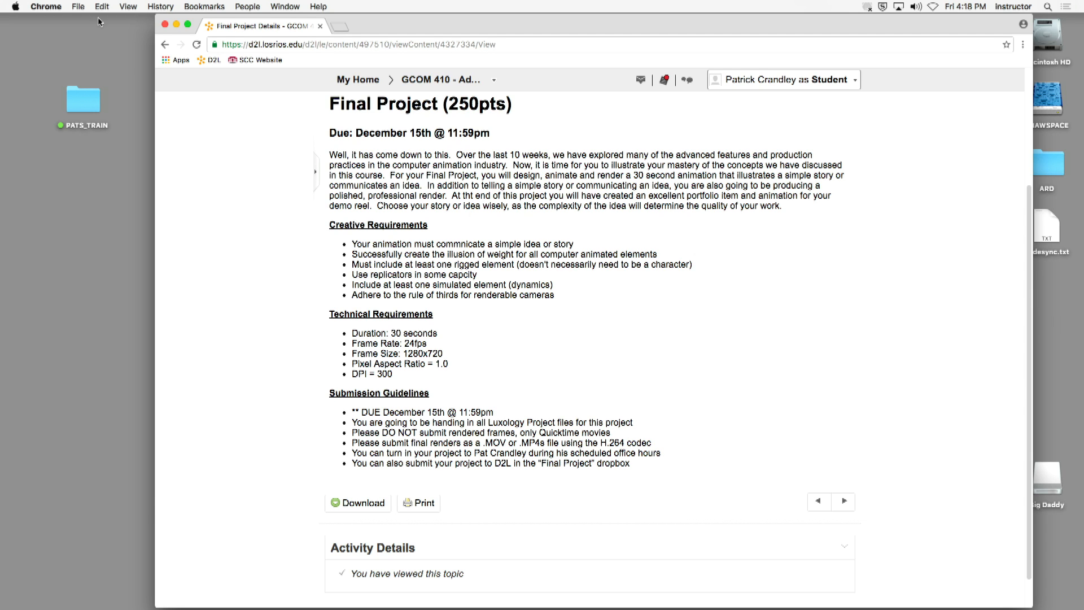
# - Hide Chrome, open Calendar from the Applications folder, and dismiss the What's New in Calendar screen
pyautogui.click(45, 6)
pyautogui.click(86, 112)
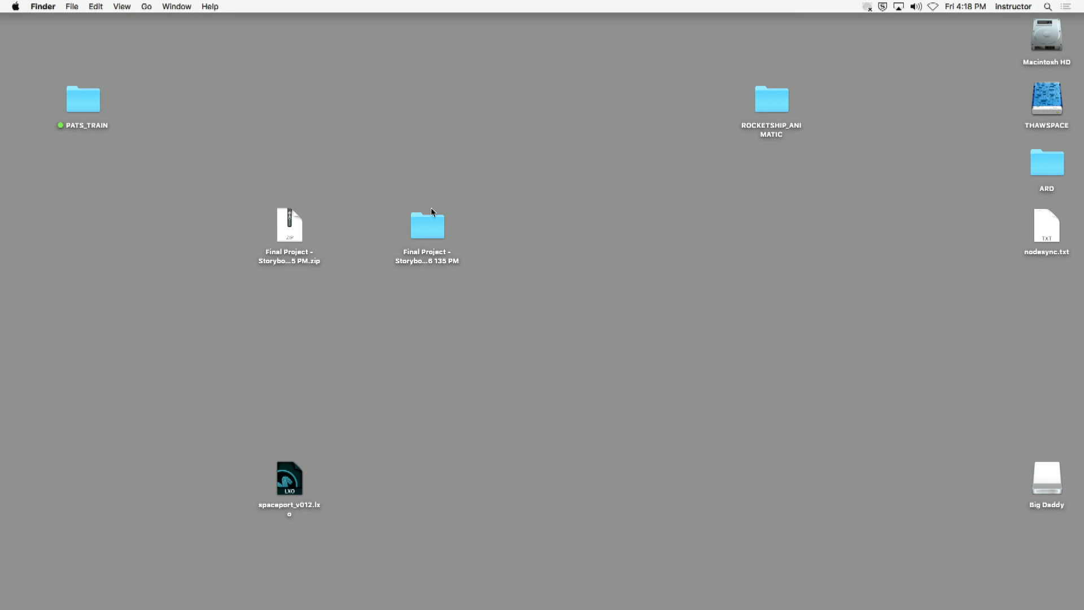
pyautogui.press('super+shift+a')
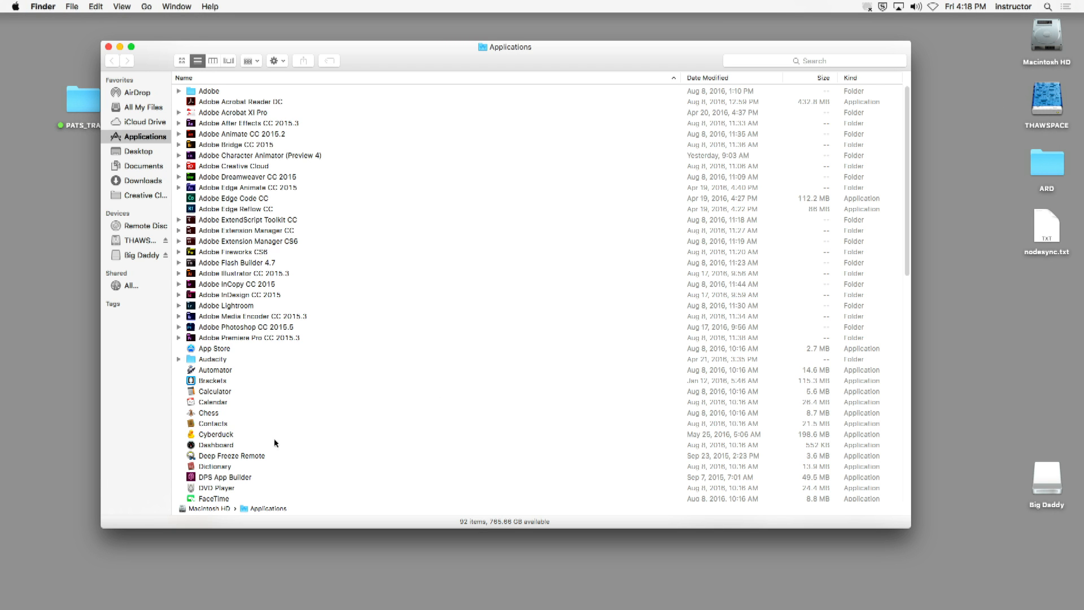
pyautogui.click(210, 403)
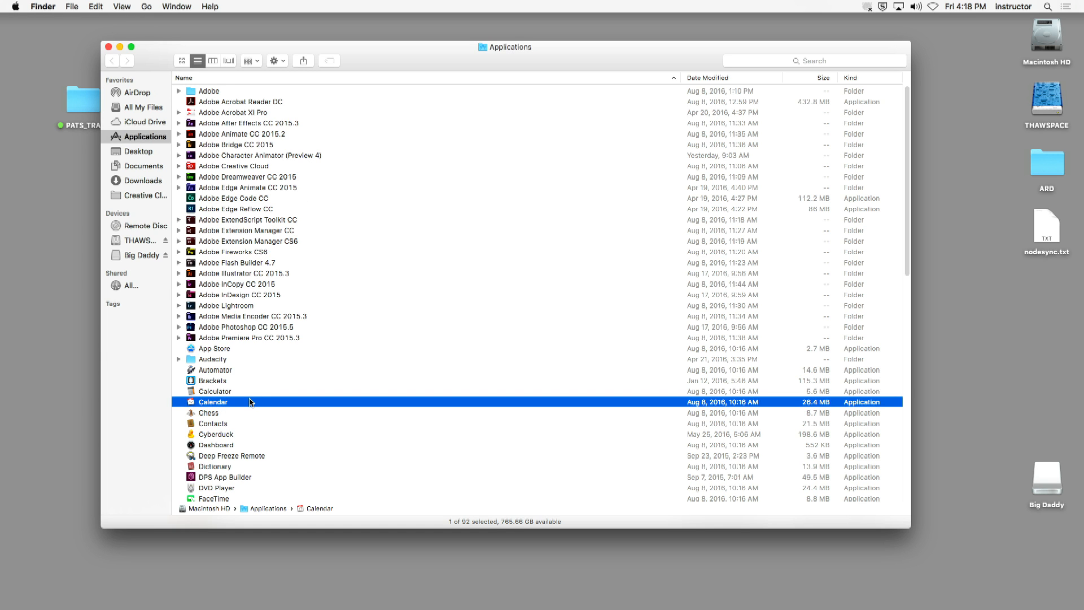
pyautogui.click(102, 47)
pyautogui.click(109, 51)
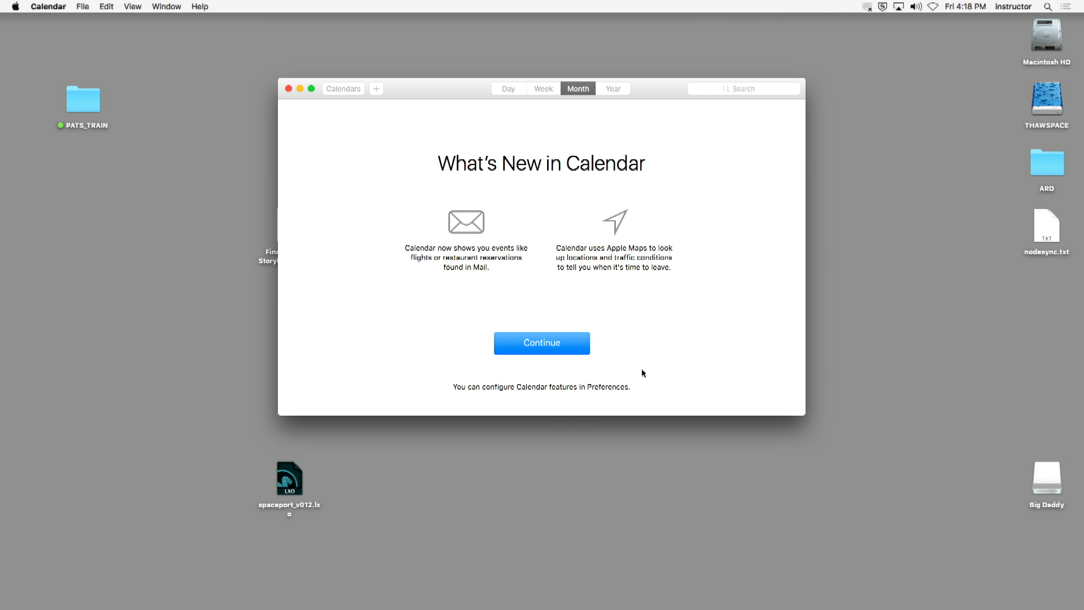
pyautogui.click(586, 344)
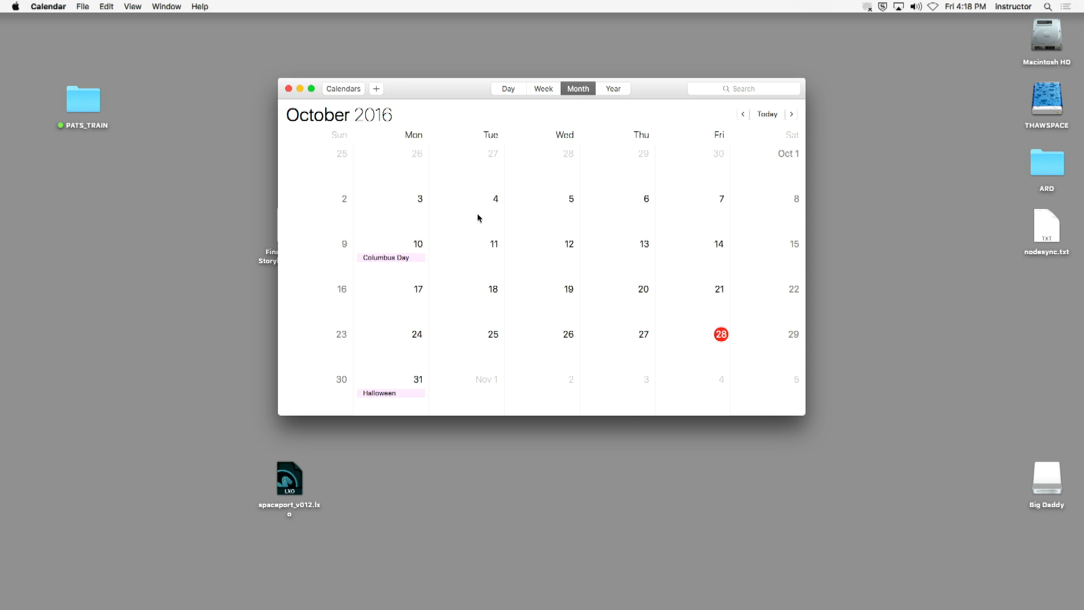
# - Enlarge the Calendar window to cover most of the desktop and advance the month view through November to December 2016
pyautogui.moveTo(437, 92); pyautogui.dragTo(188, 28)
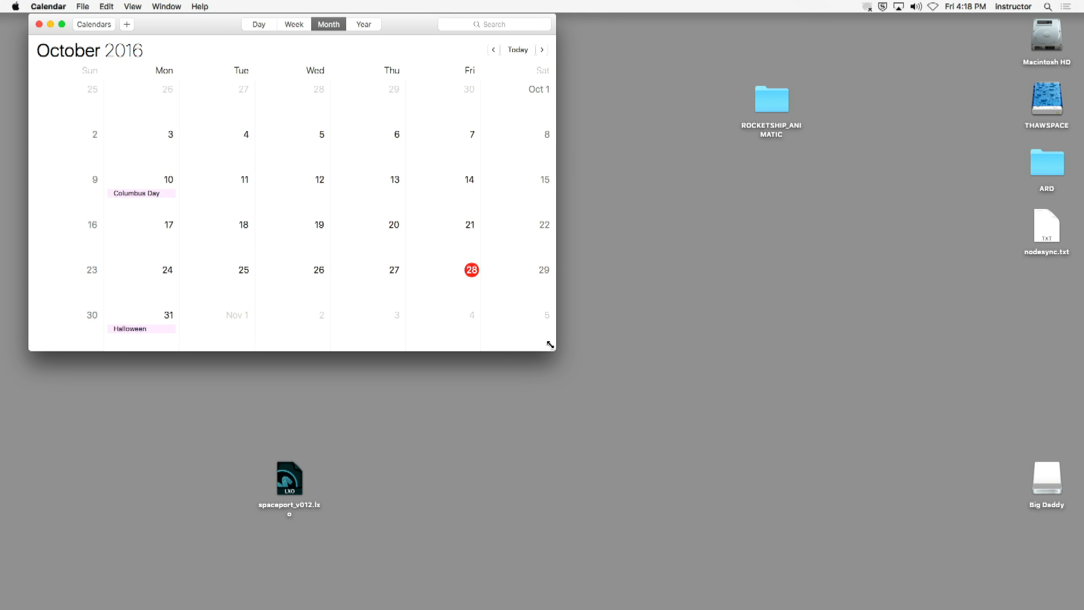
pyautogui.moveTo(550, 344); pyautogui.dragTo(998, 538)
pyautogui.moveTo(670, 31); pyautogui.dragTo(737, 62)
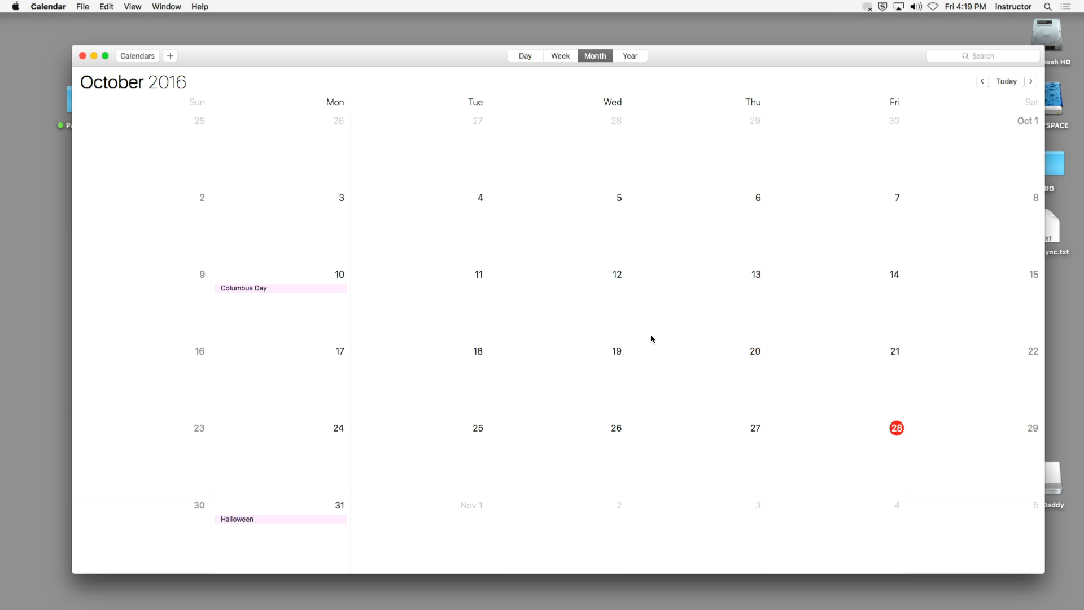
pyautogui.click(1031, 83)
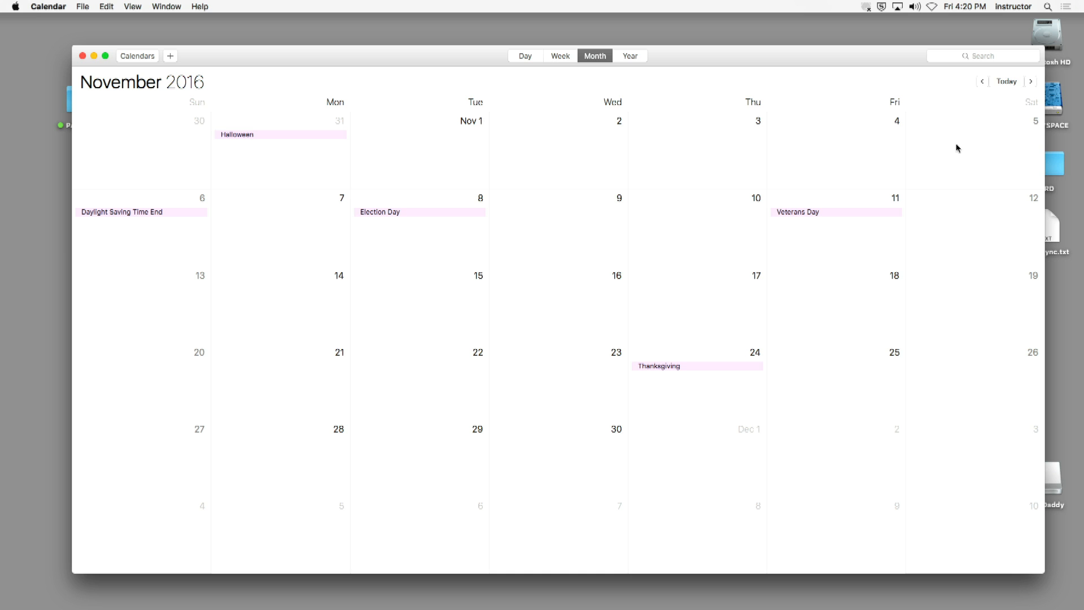
pyautogui.click(1030, 81)
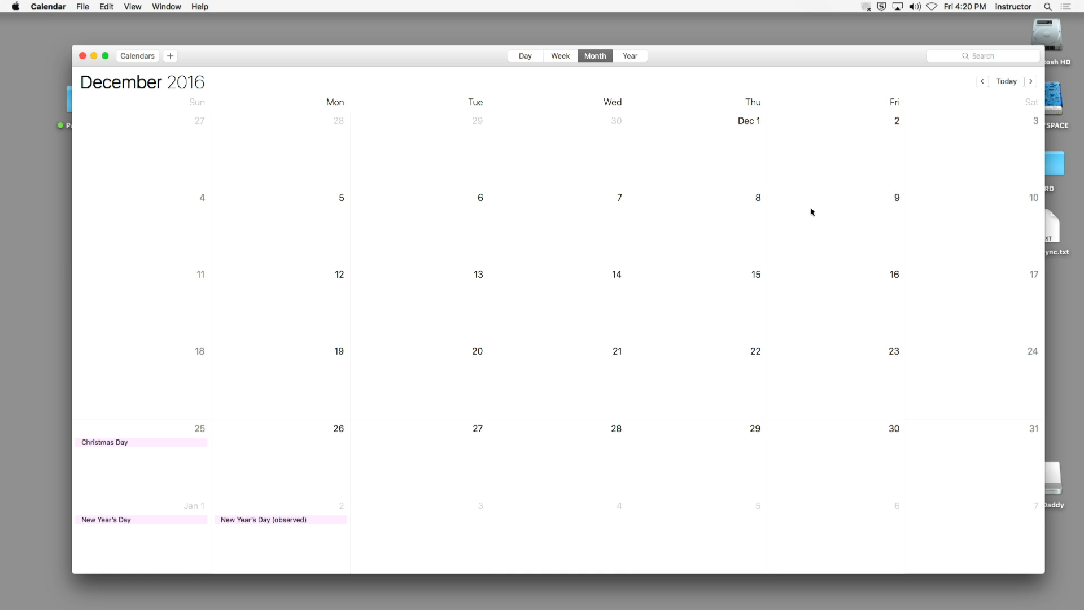